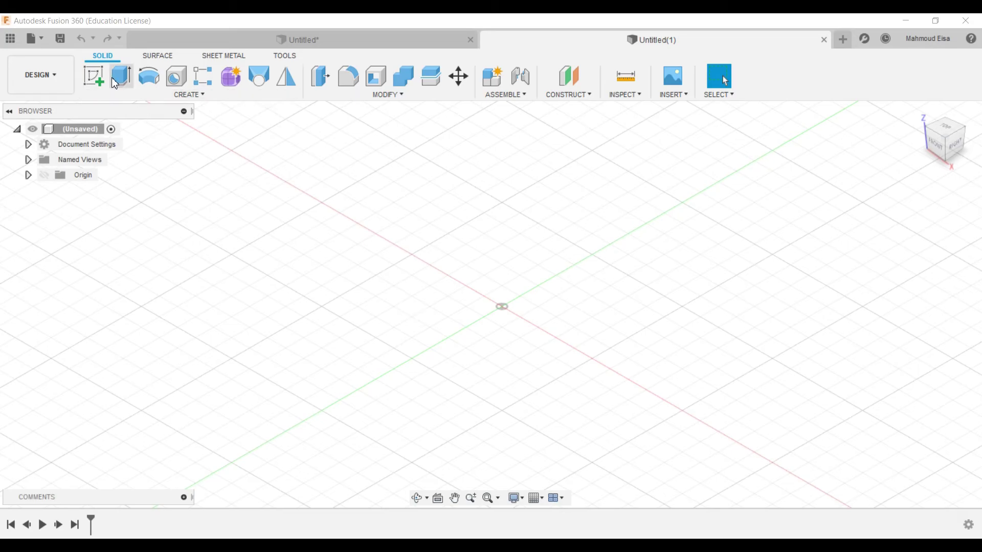
Start a sketch on the YZ plane and draw a rectangle about 50 mm wide and 70 mm high from the origin.
click(94, 76)
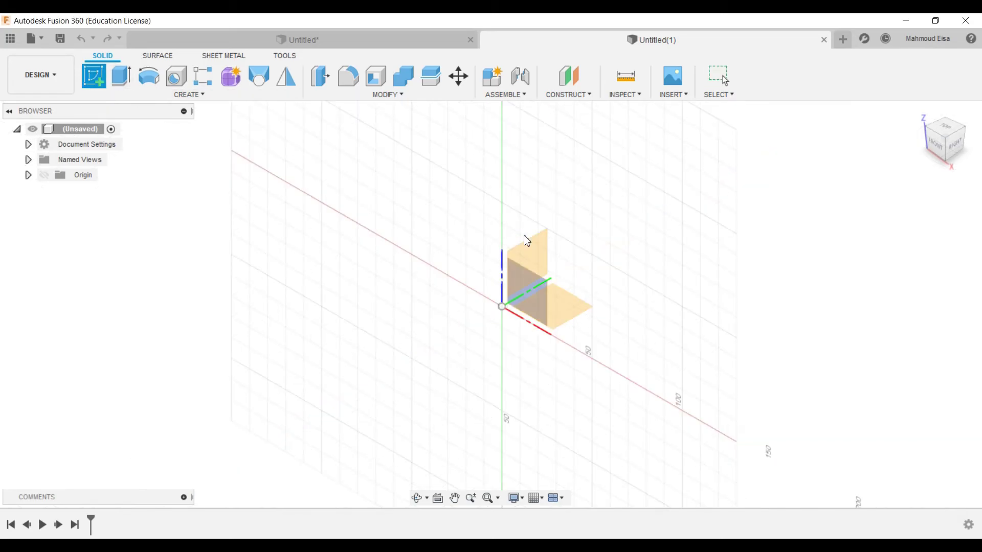
click(532, 249)
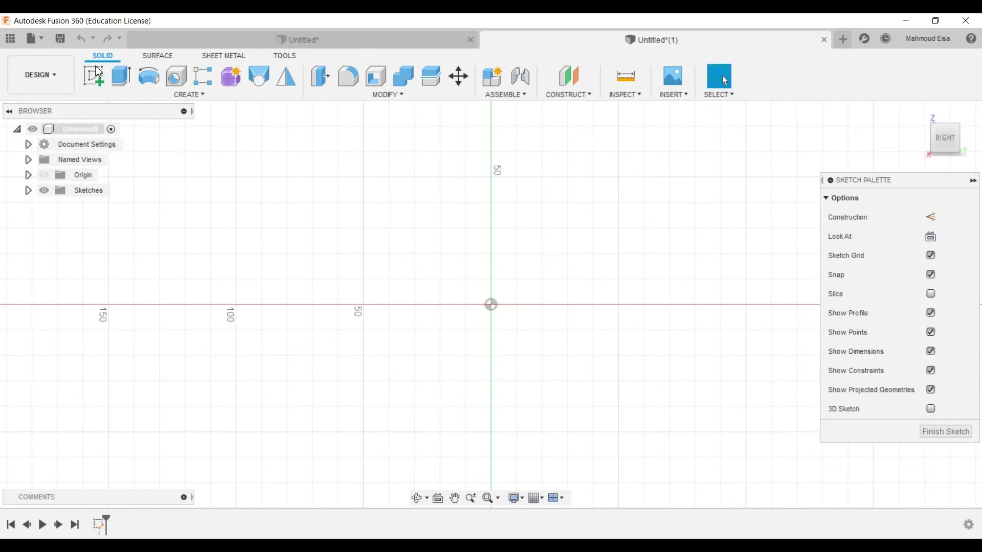
click(124, 80)
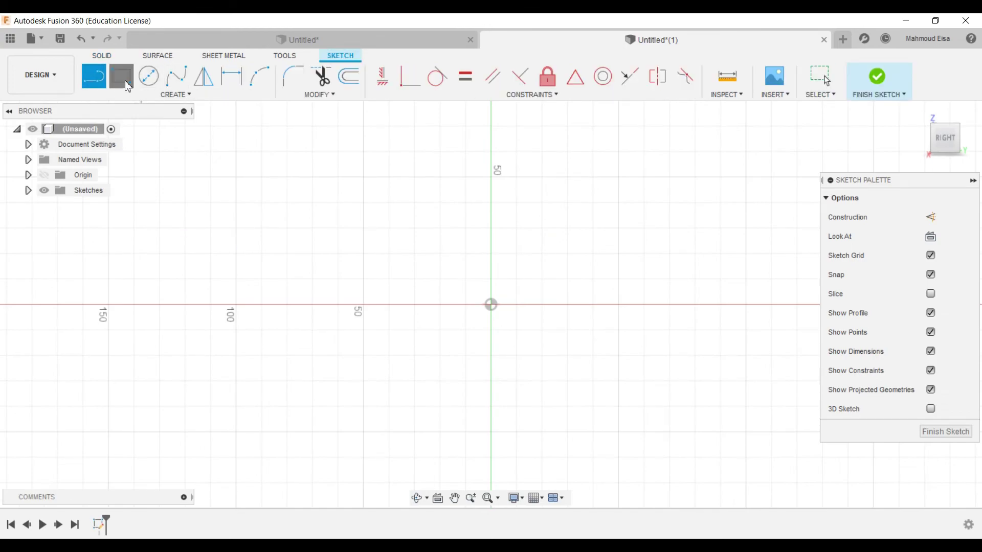
click(492, 305)
click(619, 126)
scroll(524, 271, up, 2)
scroll(522, 264, down, 4)
scroll(593, 195, up, 5)
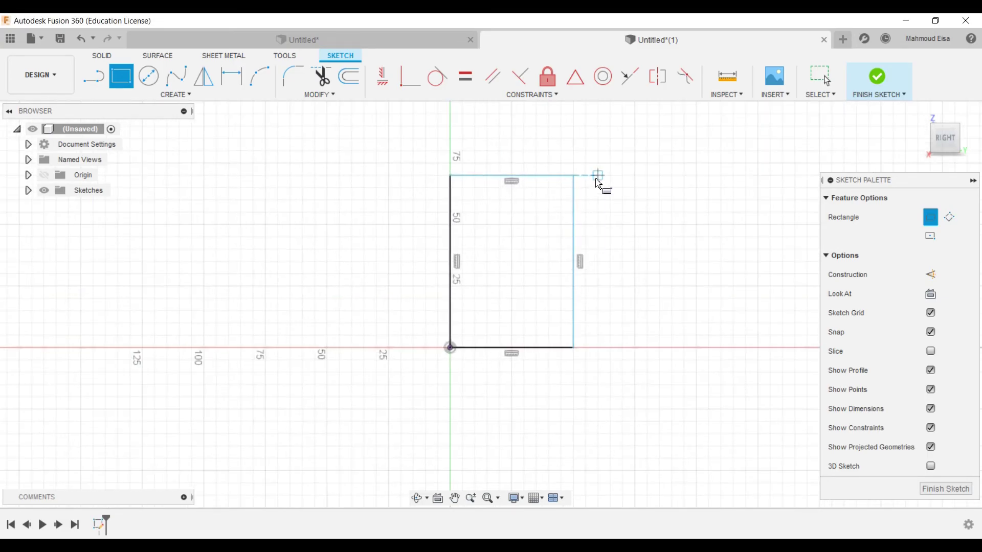
click(821, 77)
Dimension the rectangle's top edge and set its width to 11 mm.
scroll(510, 236, up, 1)
scroll(509, 234, down, 1)
click(231, 77)
click(498, 172)
click(501, 140)
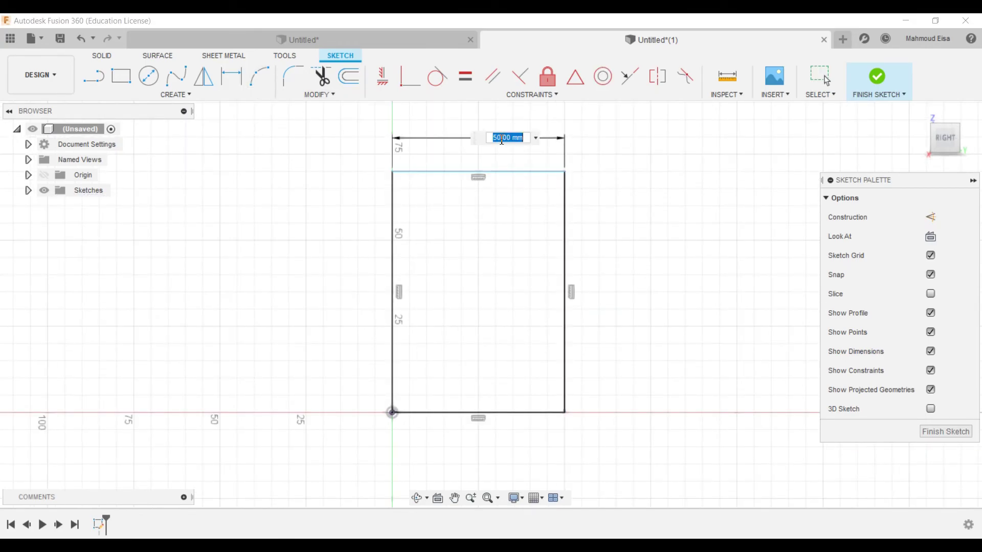
key(Return)
click(176, 77)
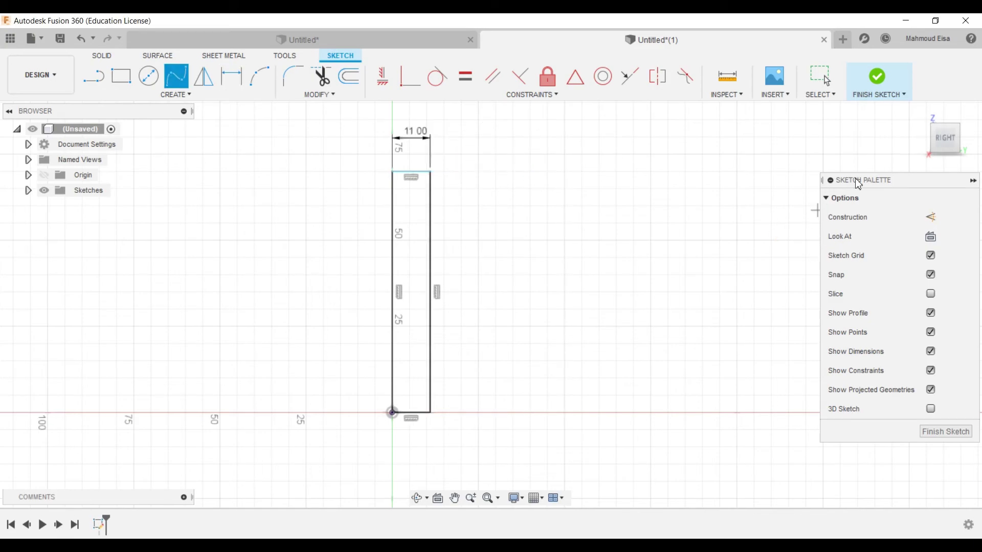
click(430, 234)
Dimension the rectangle's right edge and set its height to 25 mm.
click(231, 77)
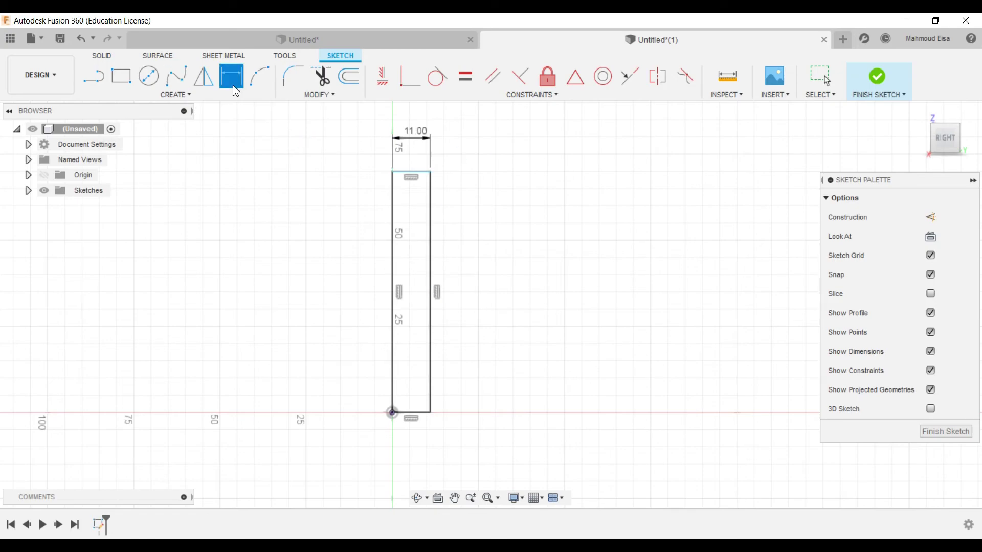
click(432, 226)
click(475, 227)
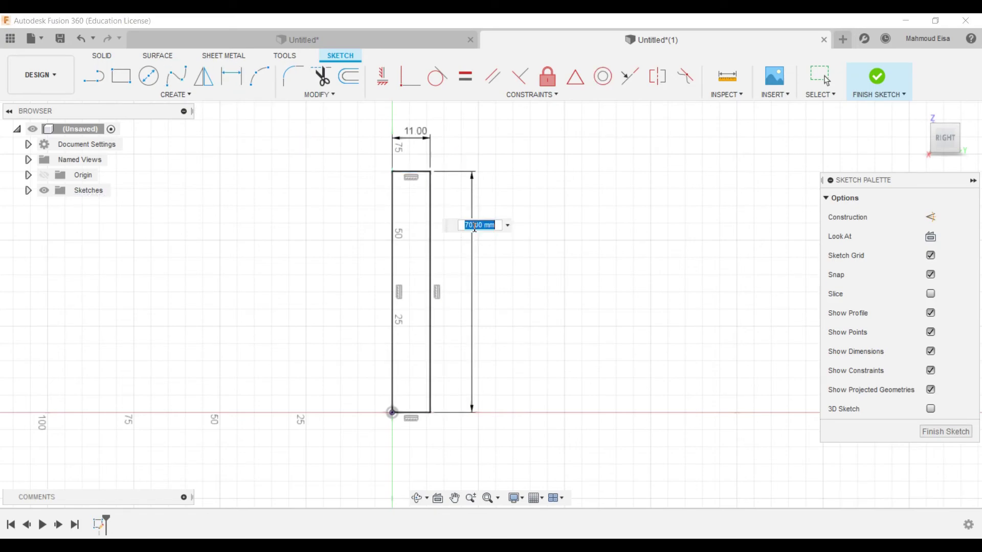
text(25)
key(Return)
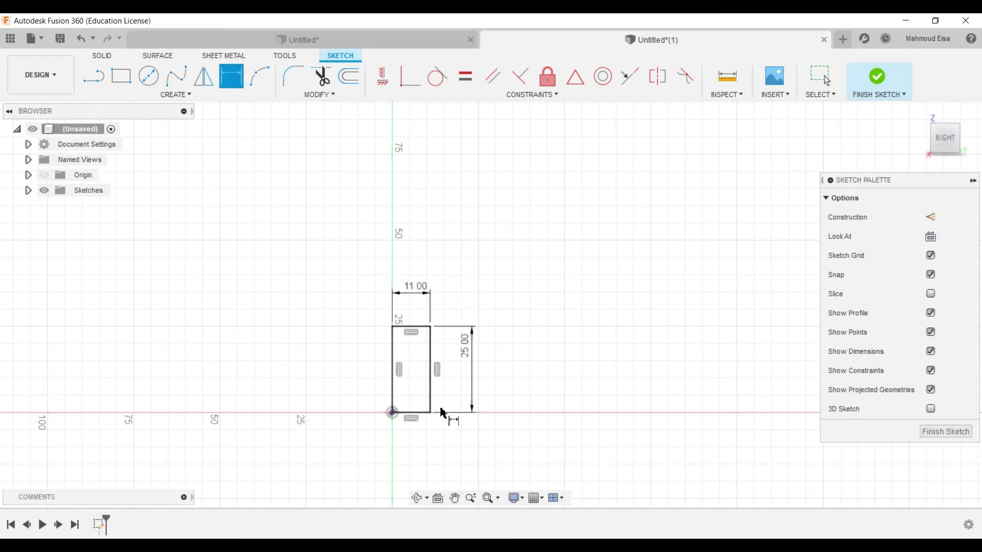
Draw a rectangular groove outline about 1.5 mm deep with lines, inward from the right edge near the rectangle's top corner.
scroll(449, 401, up, 5)
scroll(409, 391, up, 3)
scroll(394, 312, down, 2)
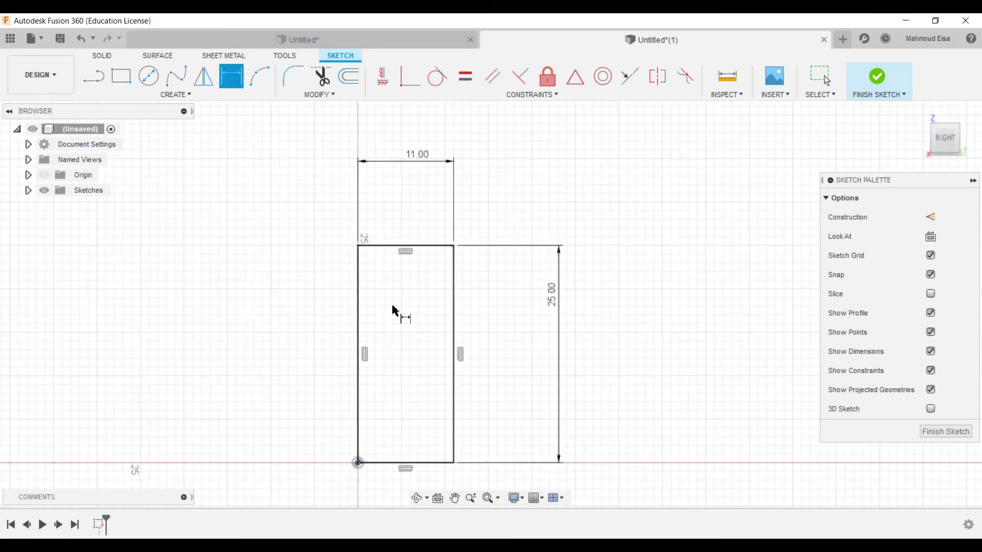
scroll(416, 272, up, 3)
scroll(445, 297, up, 2)
scroll(424, 288, down, 1)
scroll(501, 395, up, 1)
scroll(398, 327, down, 1)
scroll(412, 344, up, 2)
scroll(412, 344, down, 1)
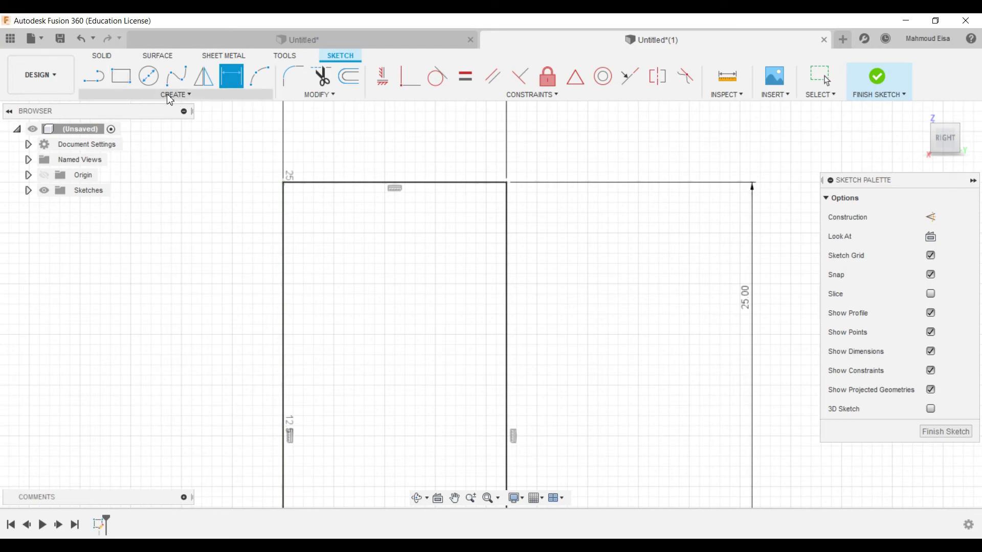
click(94, 76)
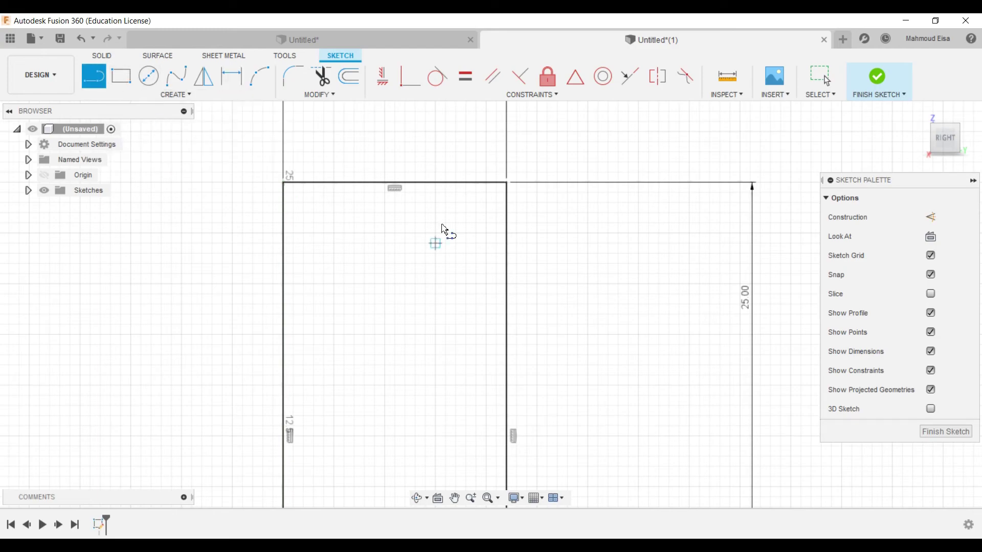
click(507, 237)
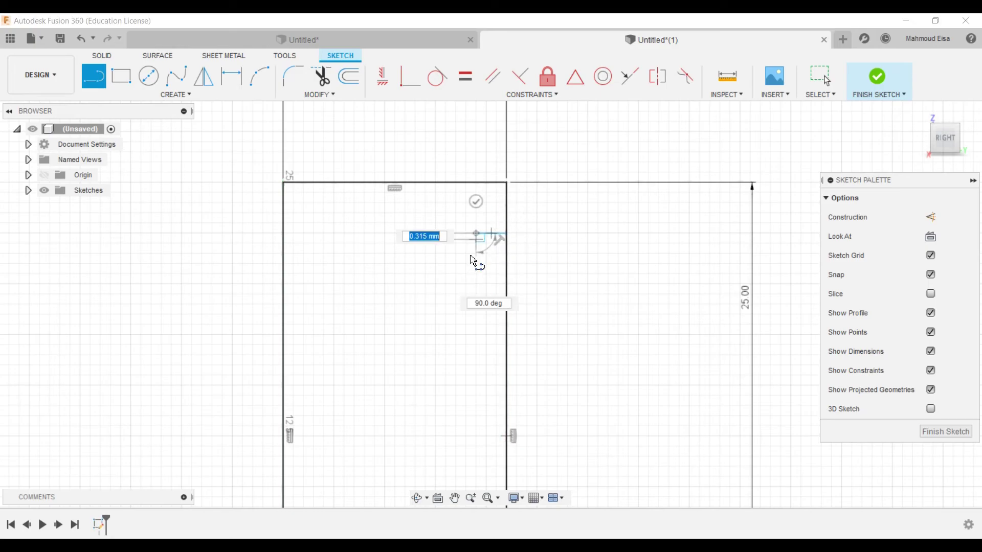
click(476, 255)
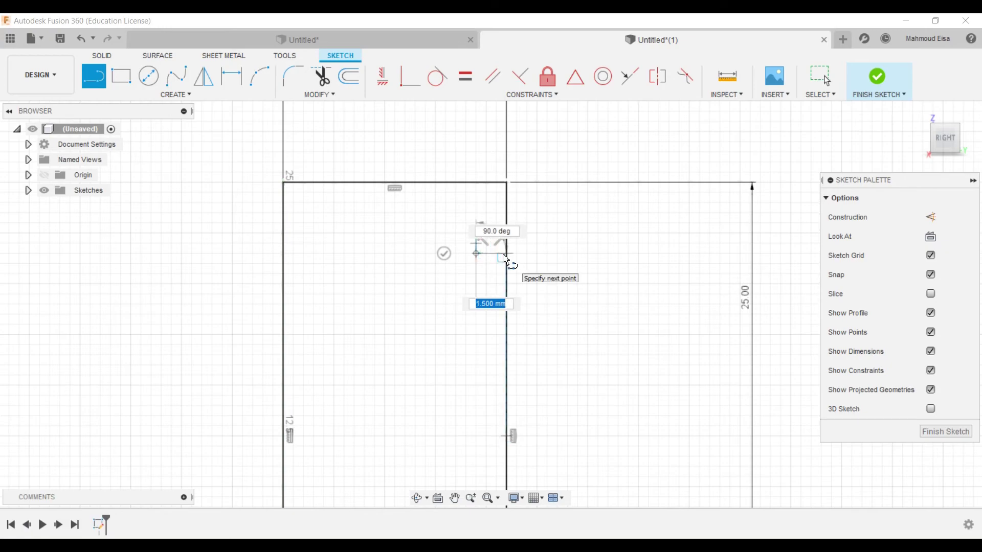
click(505, 256)
Draw two more groove outlines of about the same depth with lines on the right edge, spaced below the first groove.
click(508, 284)
click(476, 285)
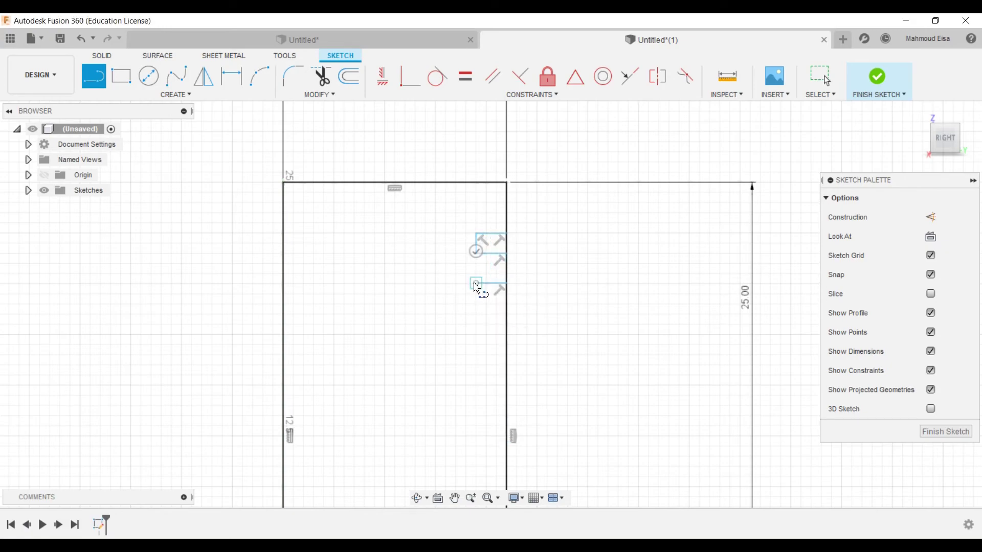
click(477, 306)
click(505, 307)
click(503, 327)
click(476, 328)
click(476, 344)
click(505, 344)
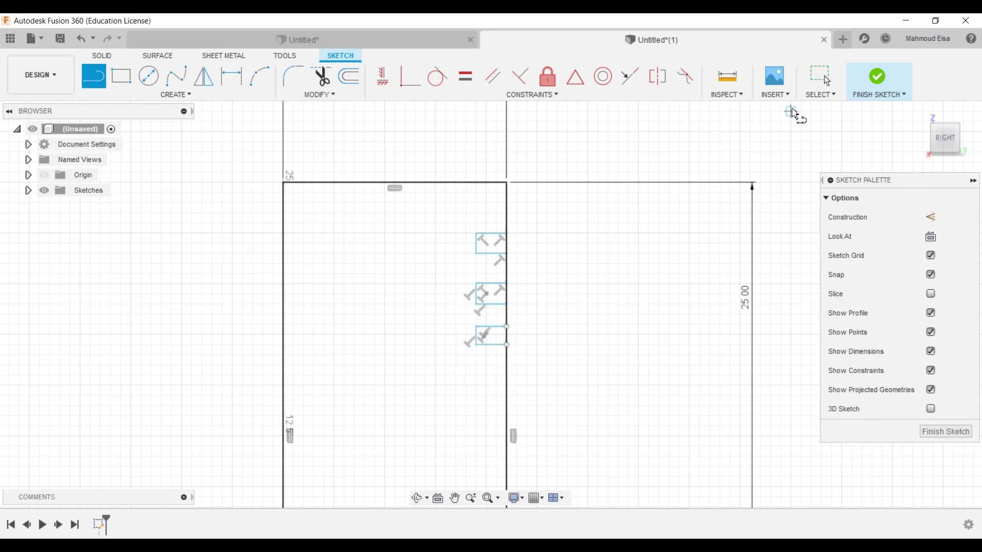
click(821, 76)
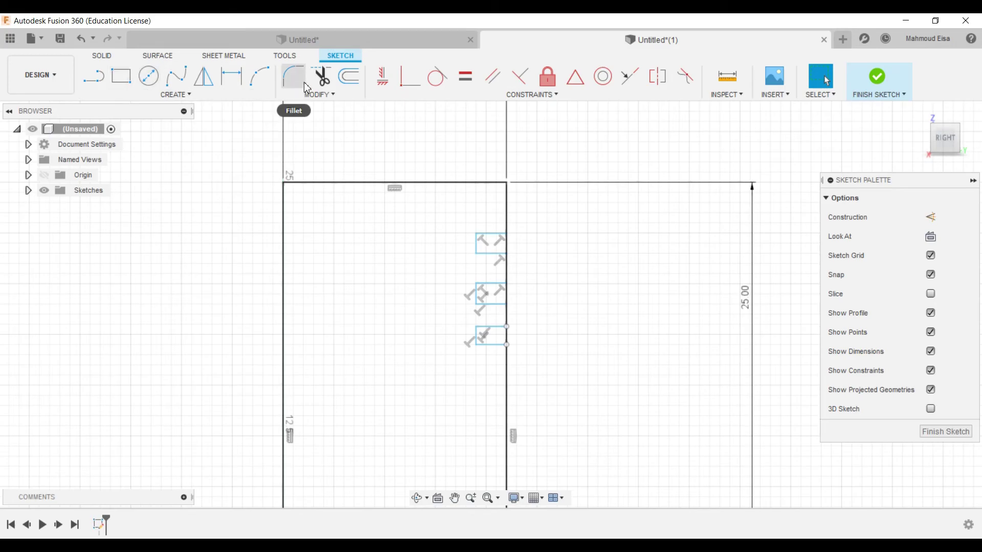
Trim the right edge's segments across the openings of all three grooves.
click(321, 77)
scroll(530, 305, up, 2)
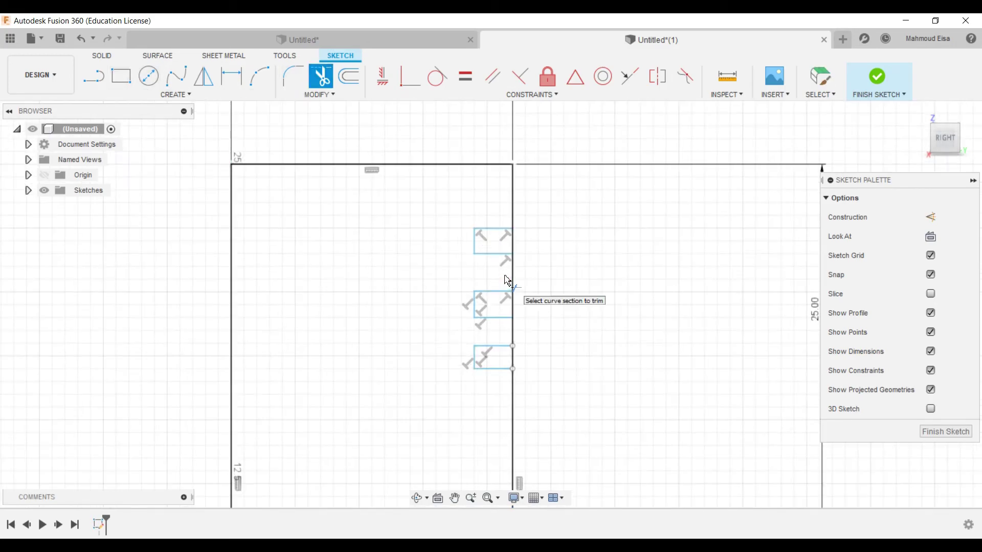
click(514, 249)
click(522, 339)
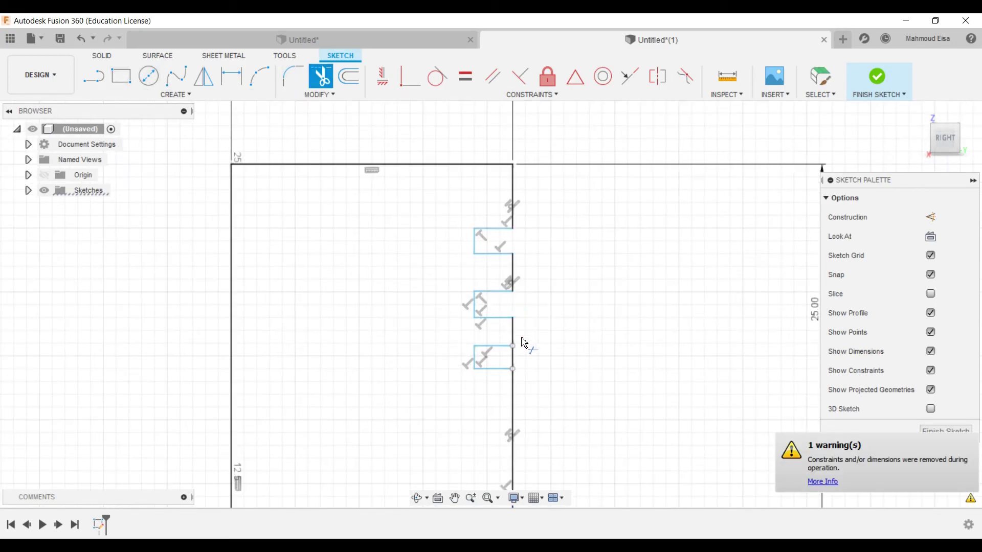
click(518, 358)
Dimension the top side of the uppermost groove to a depth of 1.5 mm.
scroll(528, 223, down, 3)
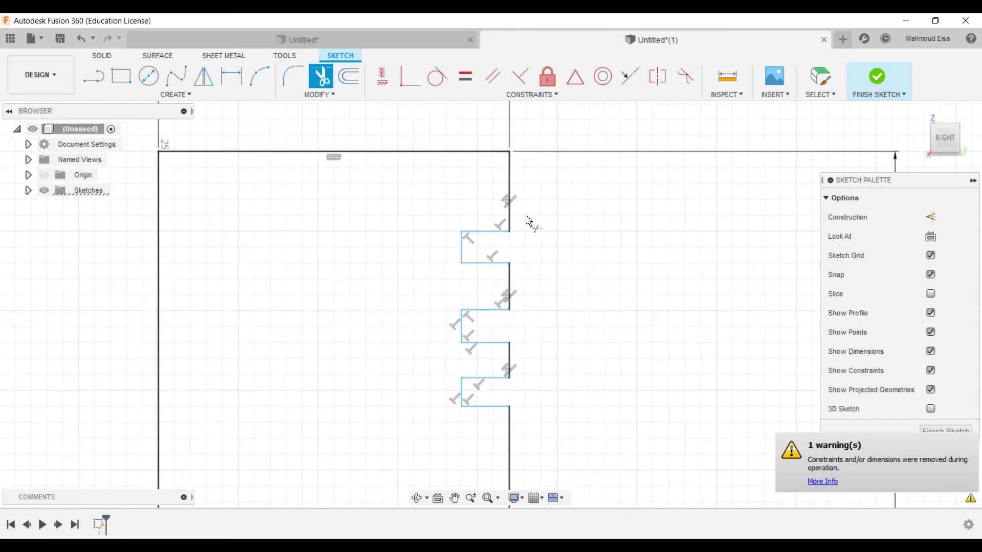
scroll(500, 231, up, 3)
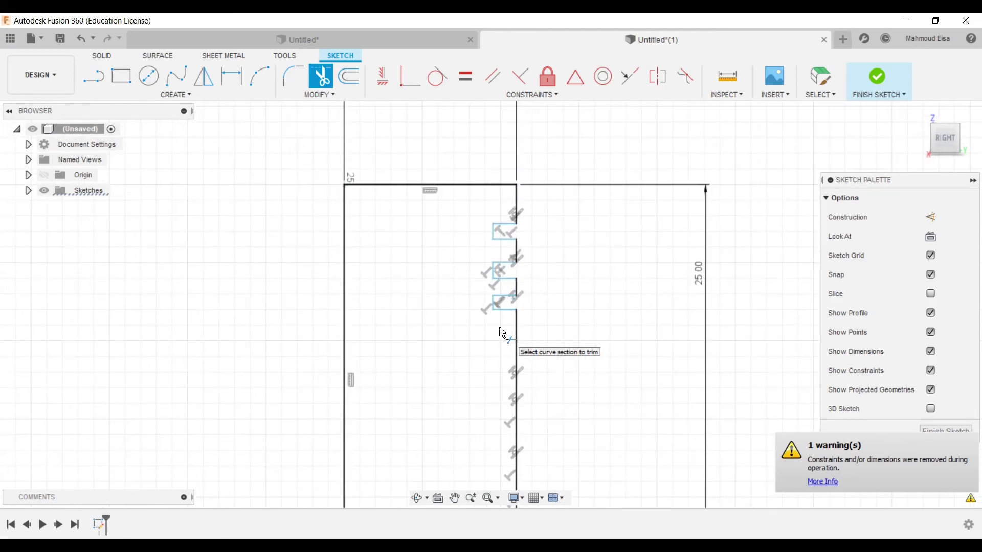
scroll(491, 228, down, 2)
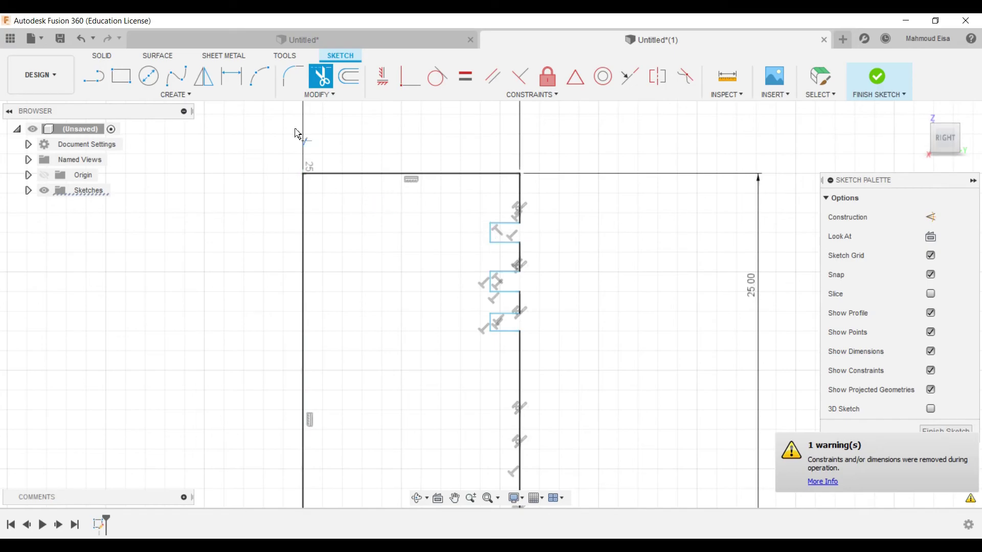
click(231, 77)
scroll(417, 222, up, 1)
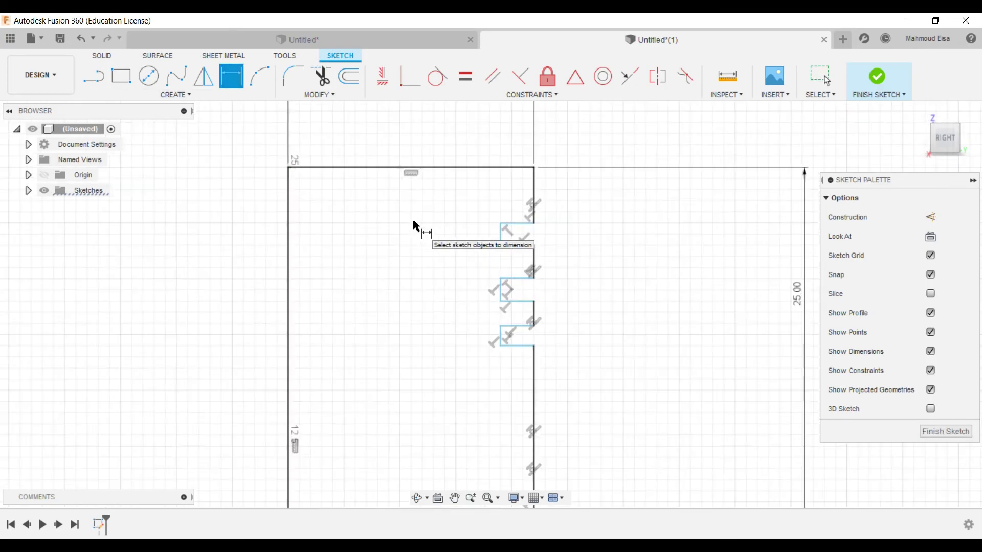
click(514, 225)
click(496, 214)
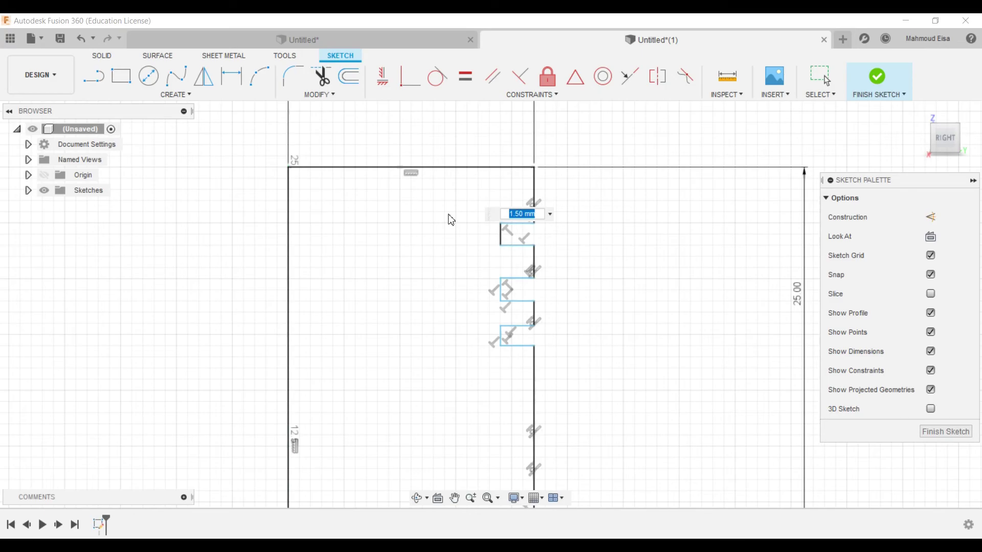
key(Return)
Make the top sides of the middle and lowest grooves equal in length to the uppermost groove's top side.
click(465, 77)
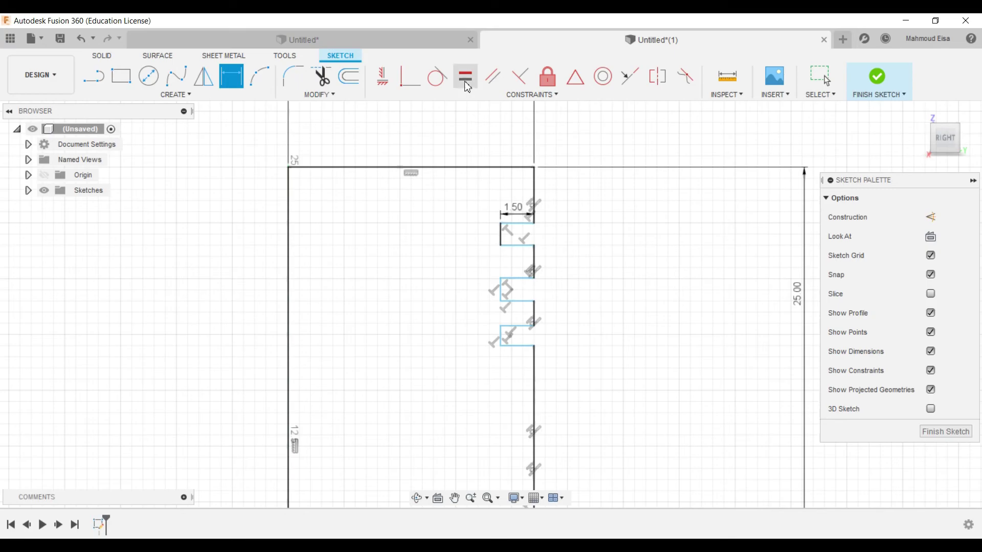
click(524, 226)
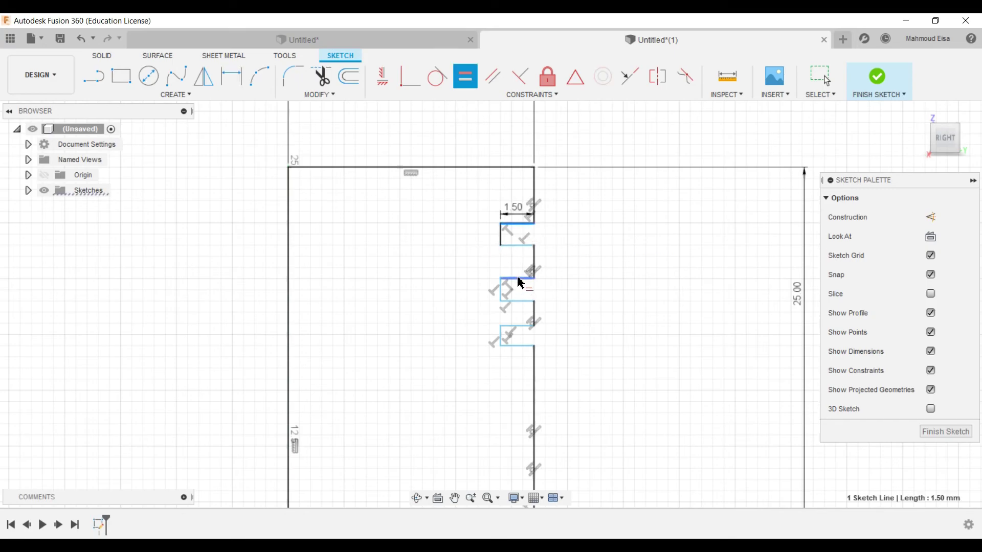
click(519, 278)
click(519, 225)
click(520, 329)
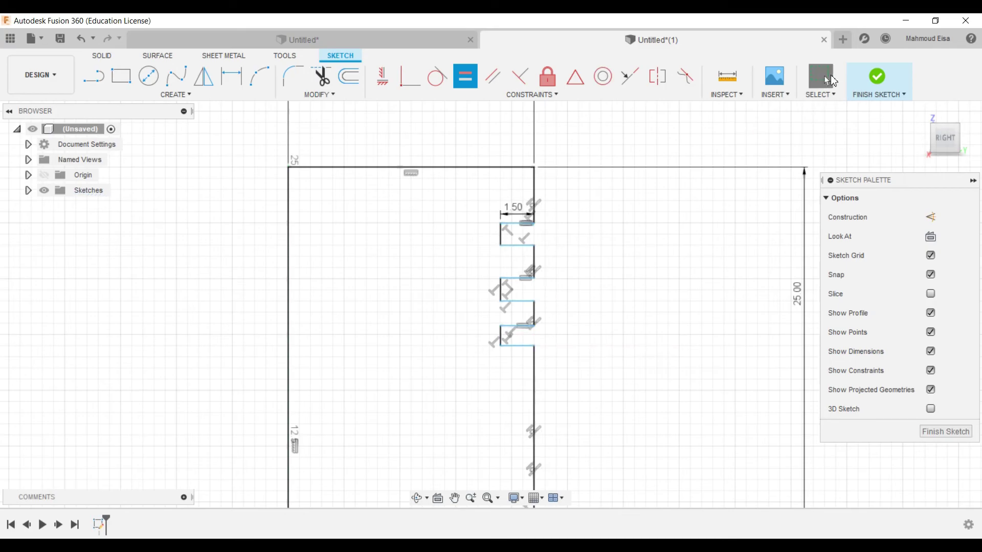
click(820, 77)
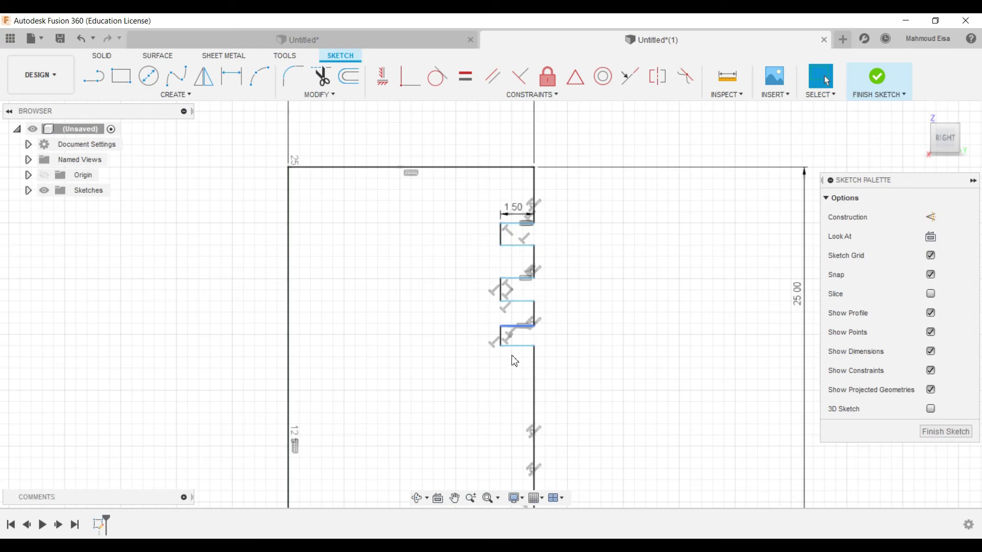
Dimension the right edge segment between the first and second grooves and set its length to 1 mm.
scroll(516, 257, up, 2)
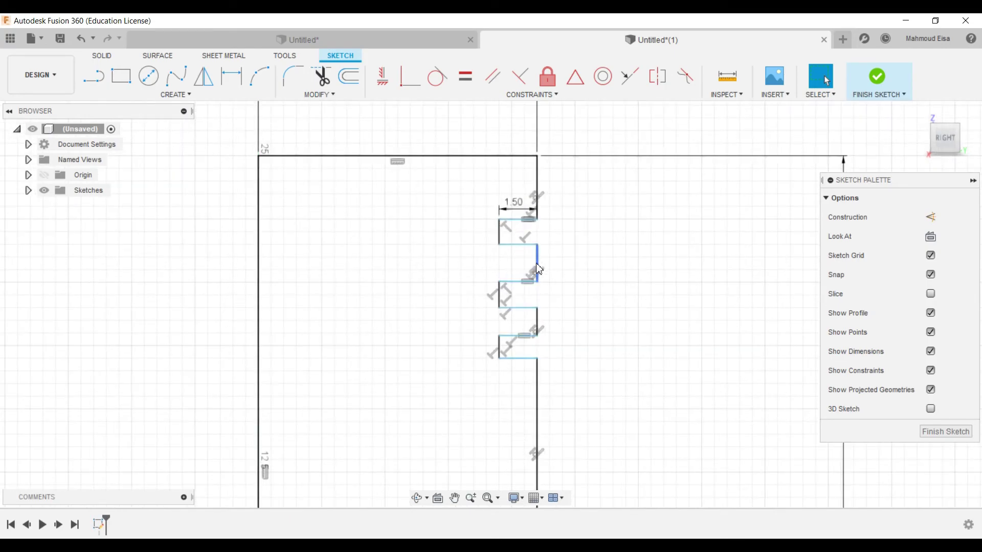
click(231, 75)
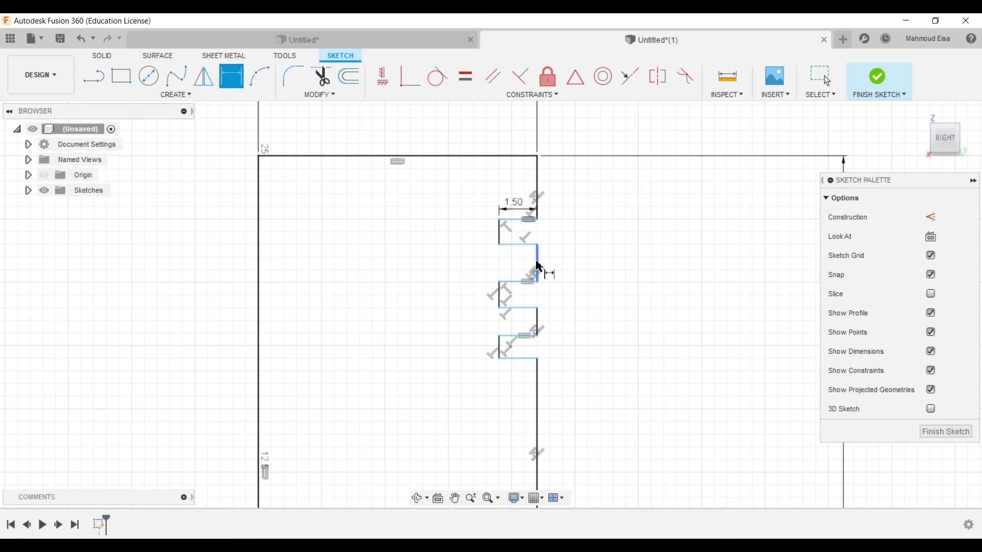
click(552, 266)
click(565, 258)
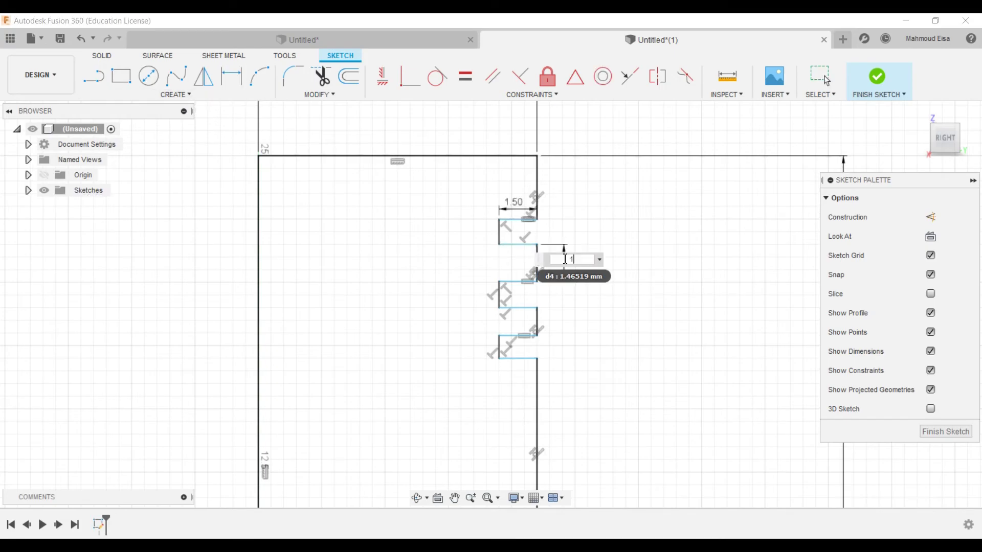
key(Return)
scroll(478, 237, down, 1)
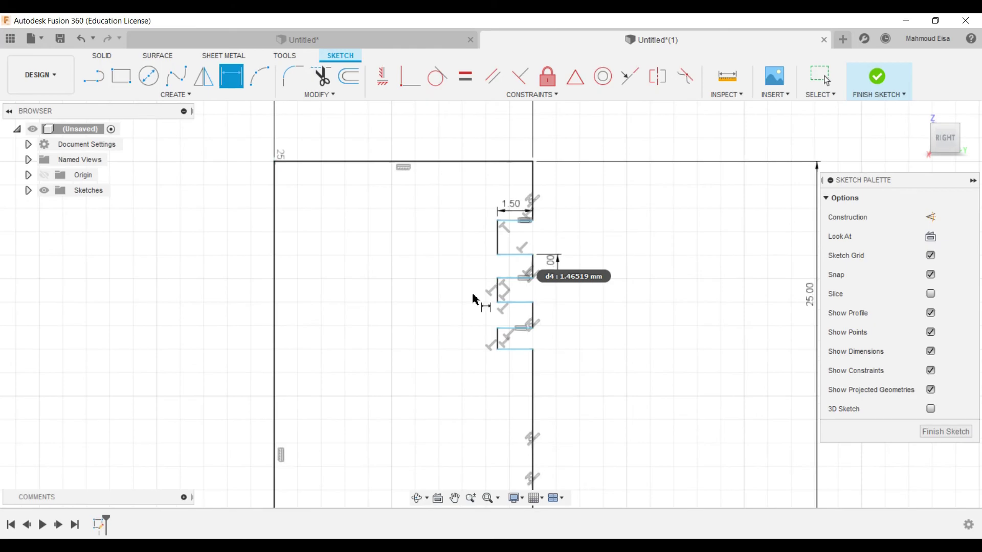
scroll(474, 299, up, 2)
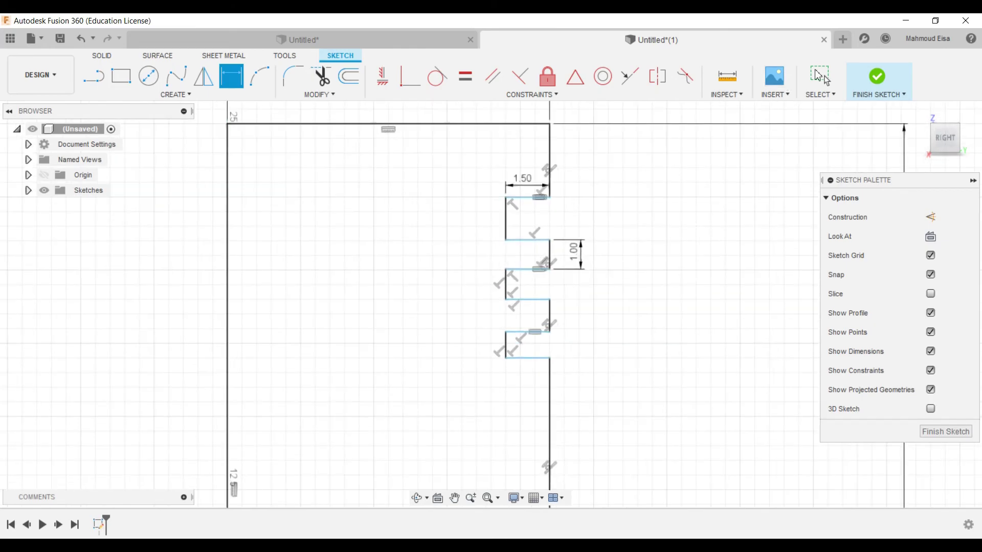
Apply an Equal constraint between the 1 mm edge segment and the segment separating the second and third grooves.
click(820, 77)
click(550, 254)
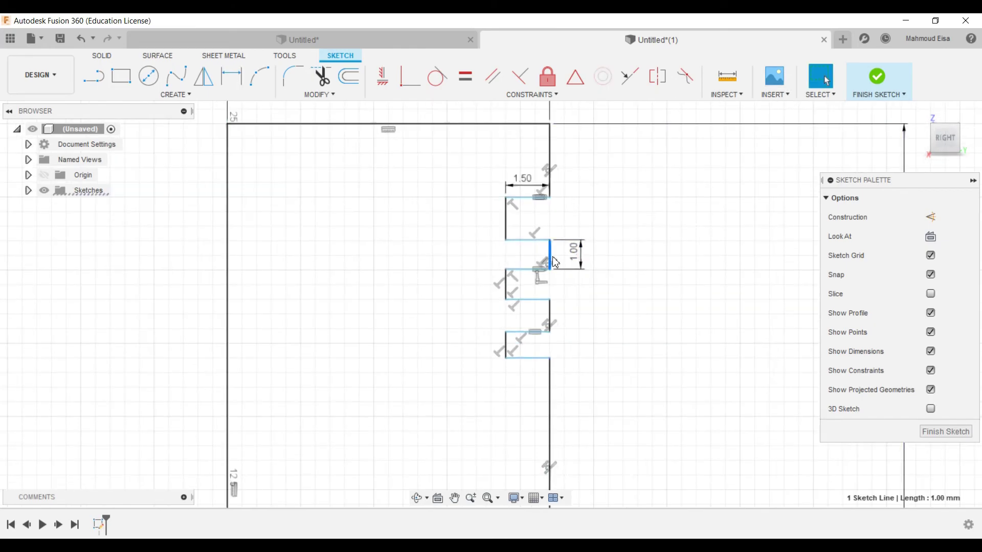
click(465, 83)
click(552, 321)
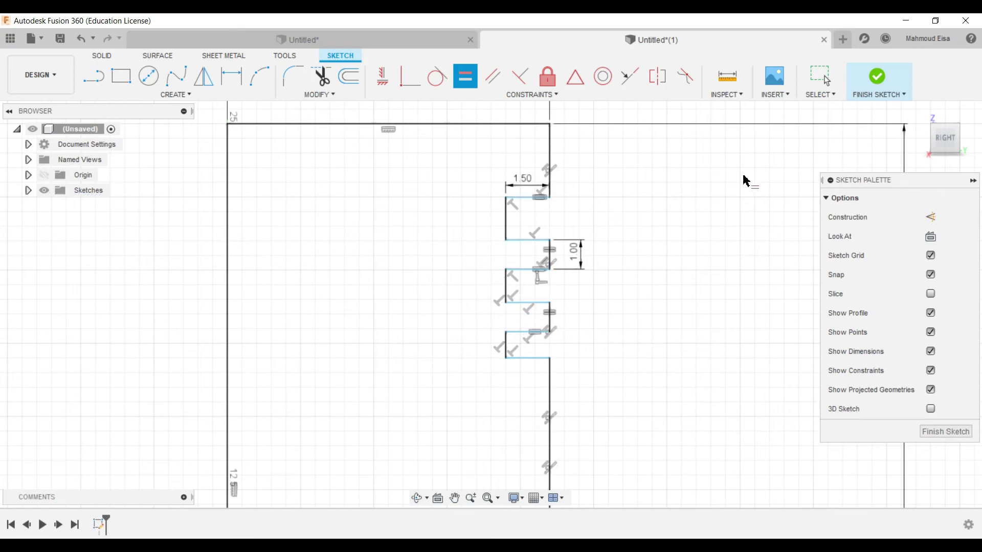
Dimension the inner vertical side of the uppermost groove and set its height to 0.7 mm.
click(820, 76)
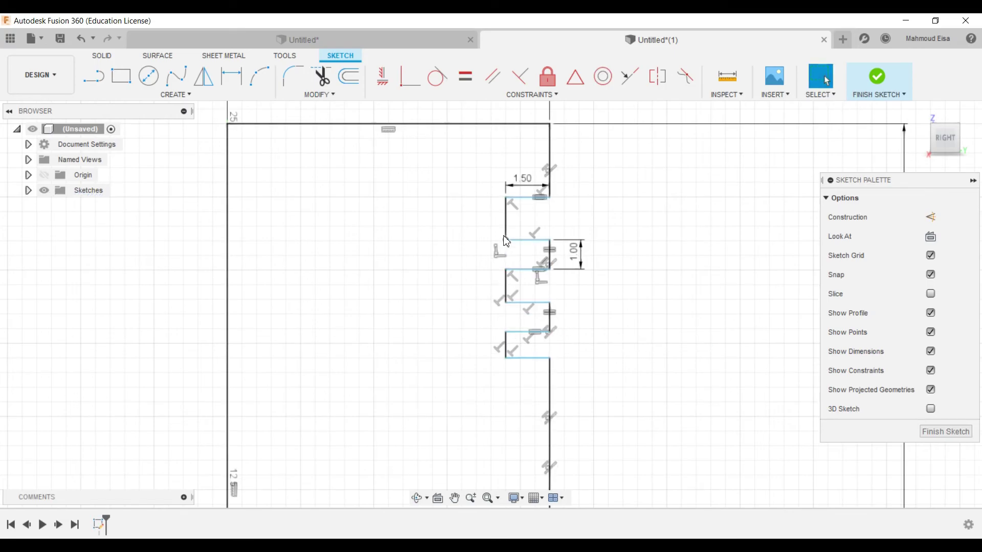
drag(505, 215, 502, 217)
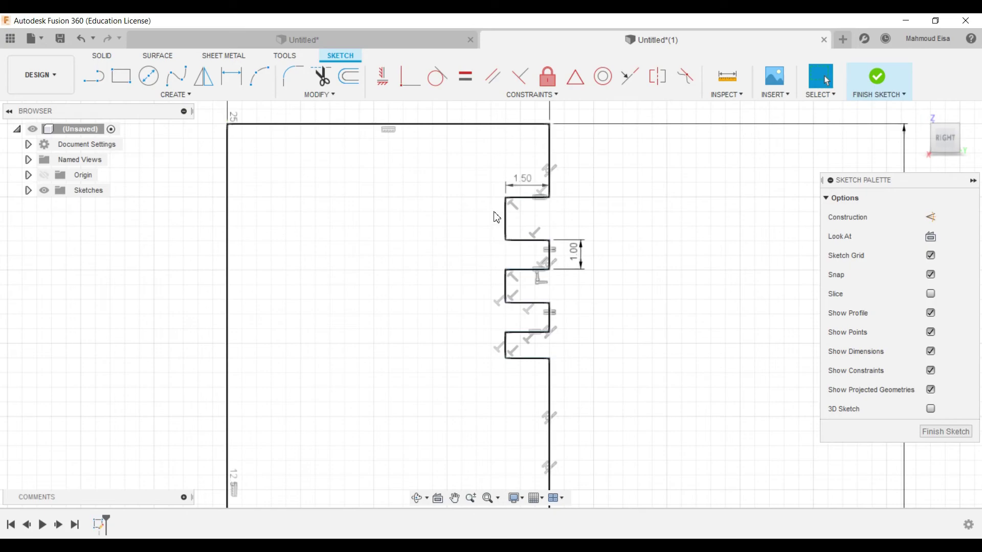
key(d)
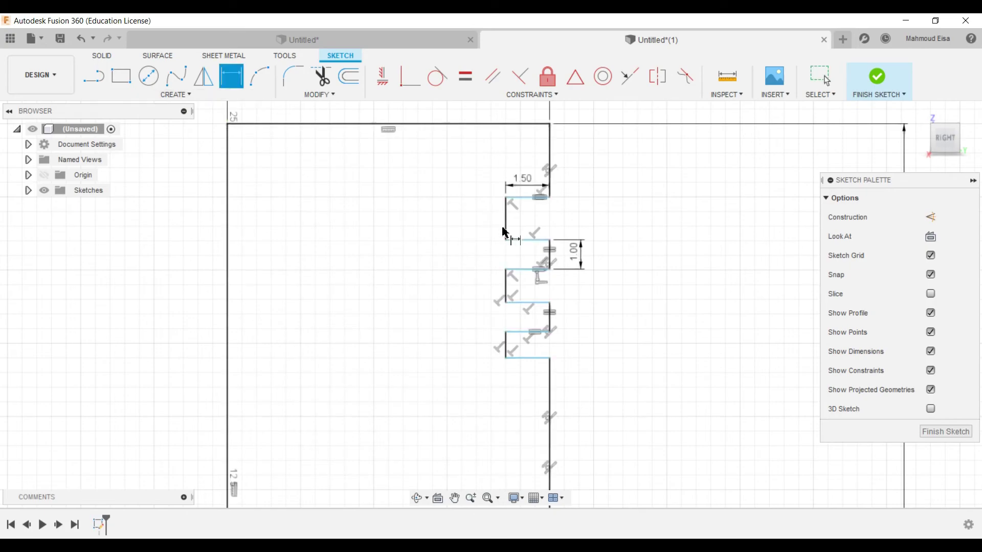
click(504, 219)
click(469, 241)
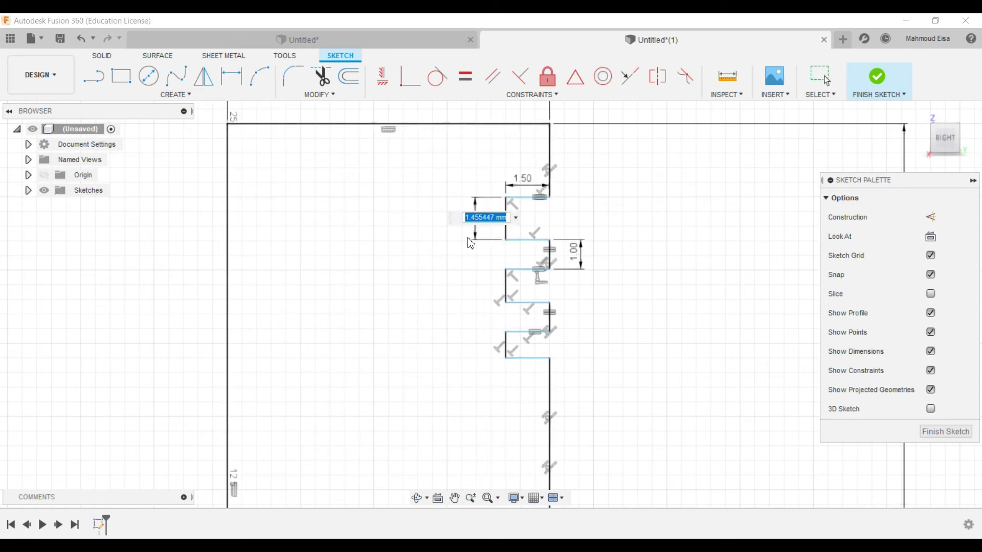
text(.7)
key(Return)
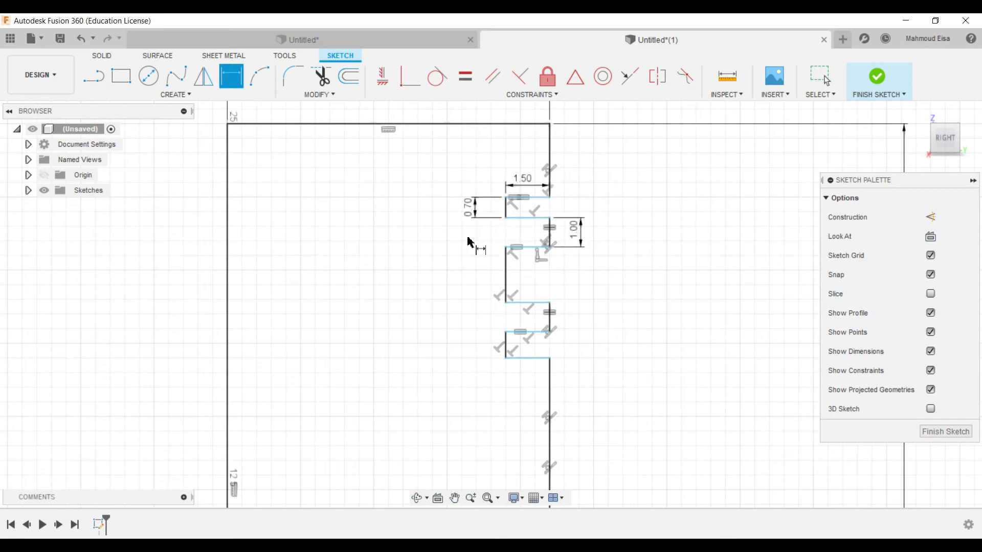
Apply Equal constraints so the inner vertical sides of the middle and lowest grooves match the uppermost groove's 0.7 mm side.
click(465, 76)
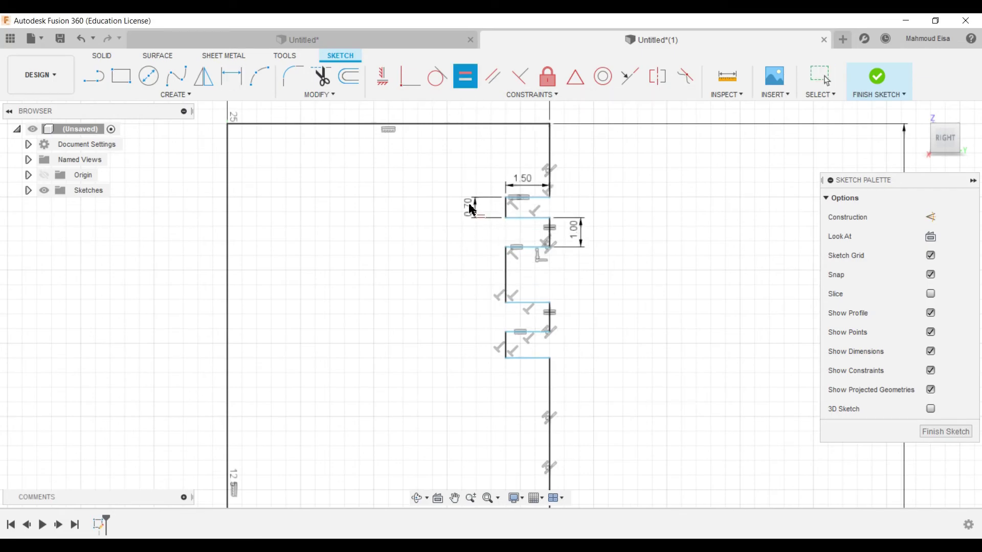
click(506, 211)
click(508, 212)
click(509, 328)
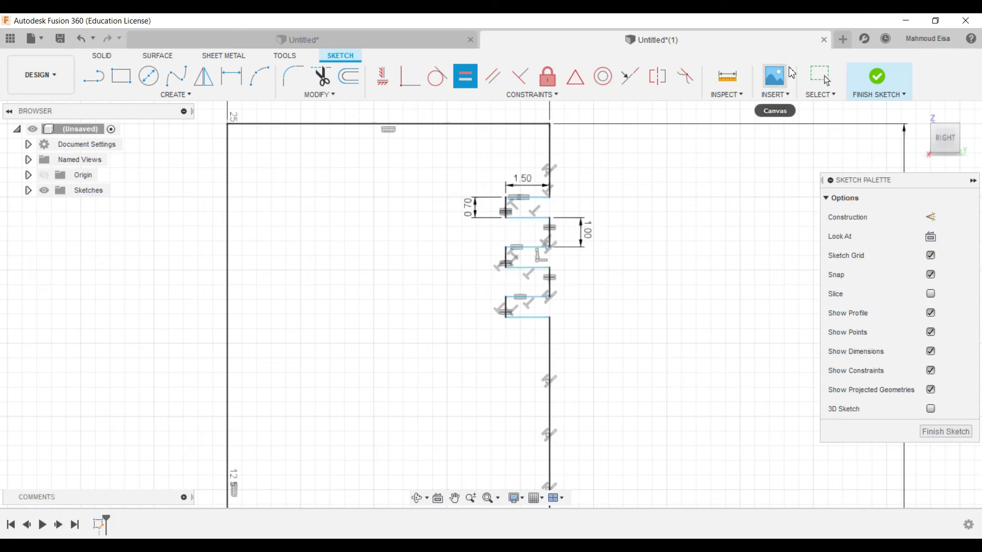
click(821, 77)
Dimension the right edge segment between the profile's top corner and the uppermost groove, and set it to 4 mm.
scroll(507, 229, up, 1)
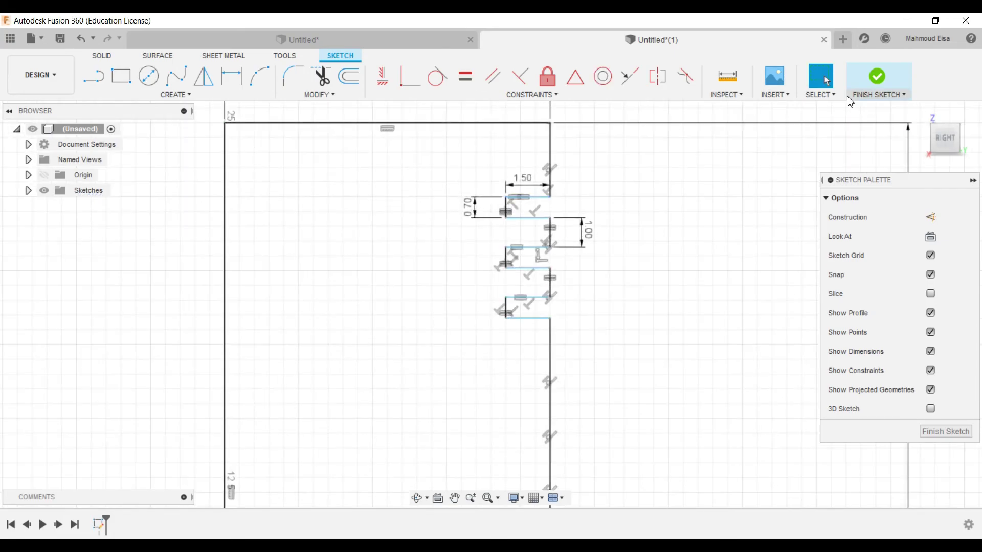
scroll(491, 406, up, 1)
scroll(491, 358, down, 3)
scroll(509, 237, up, 3)
scroll(509, 237, down, 2)
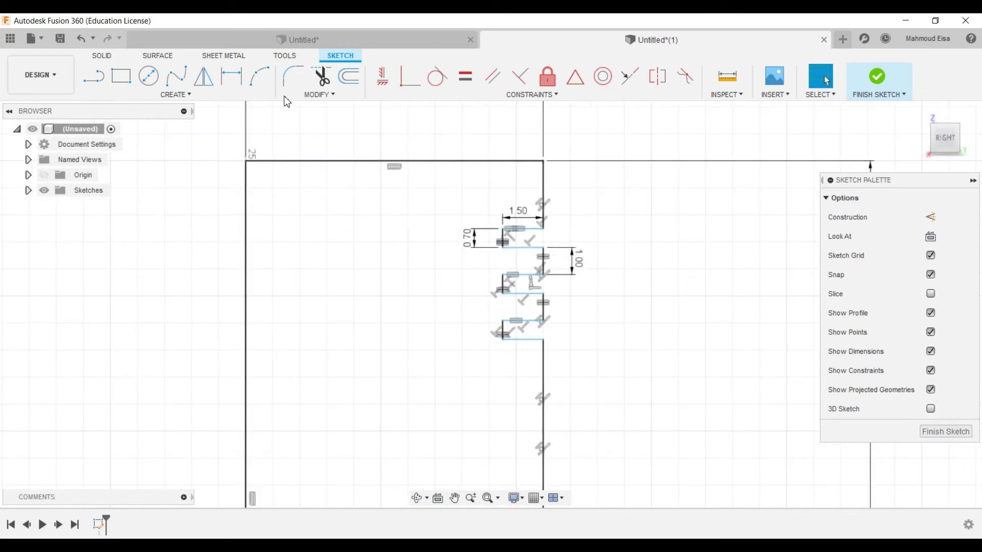
click(232, 77)
click(544, 191)
click(587, 199)
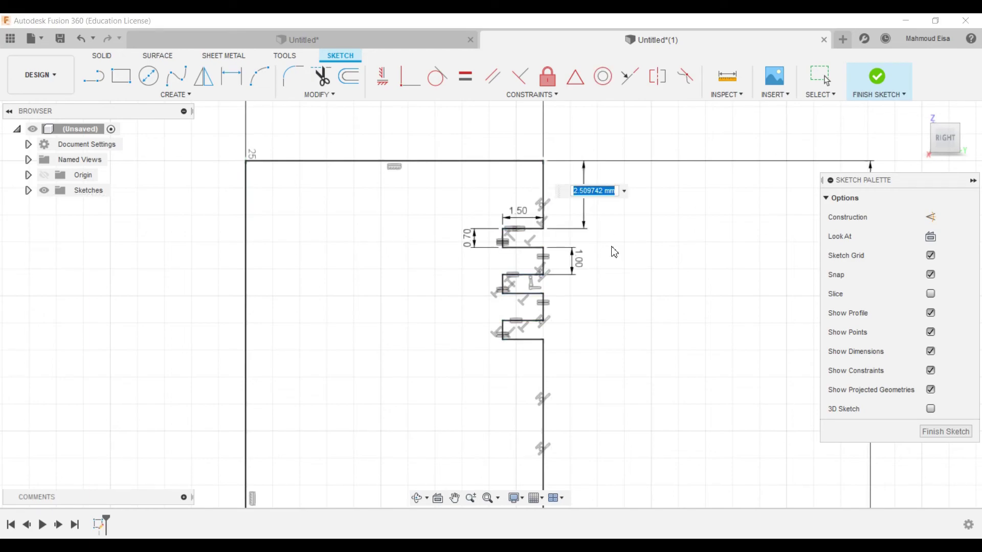
text(4)
key(Return)
scroll(504, 224, down, 3)
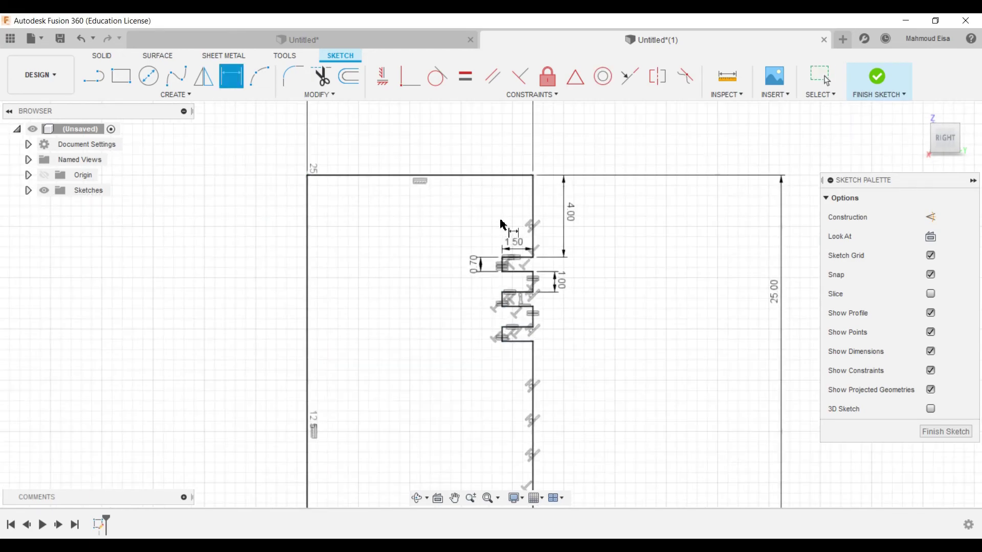
click(821, 76)
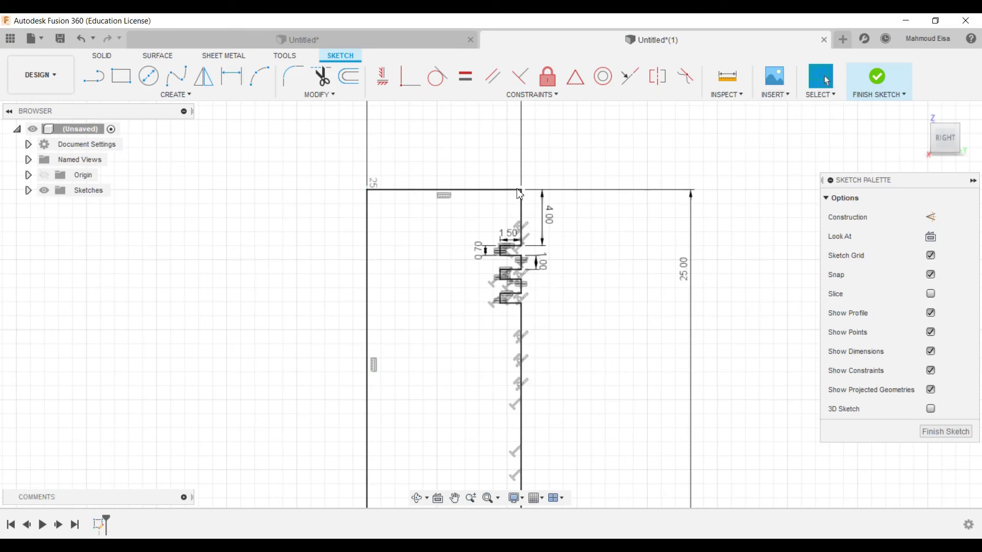
Move the 11 mm width dimension closer to the profile's top edge.
scroll(509, 207, up, 2)
scroll(507, 210, down, 3)
scroll(506, 215, down, 3)
scroll(478, 296, up, 2)
scroll(486, 230, down, 2)
scroll(490, 201, down, 1)
scroll(485, 165, up, 4)
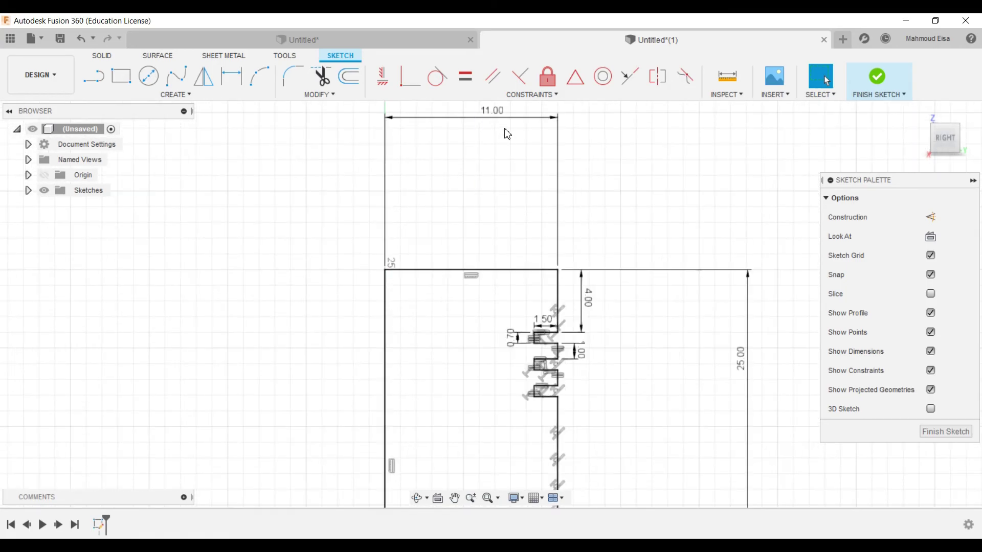
drag(494, 122, 478, 242)
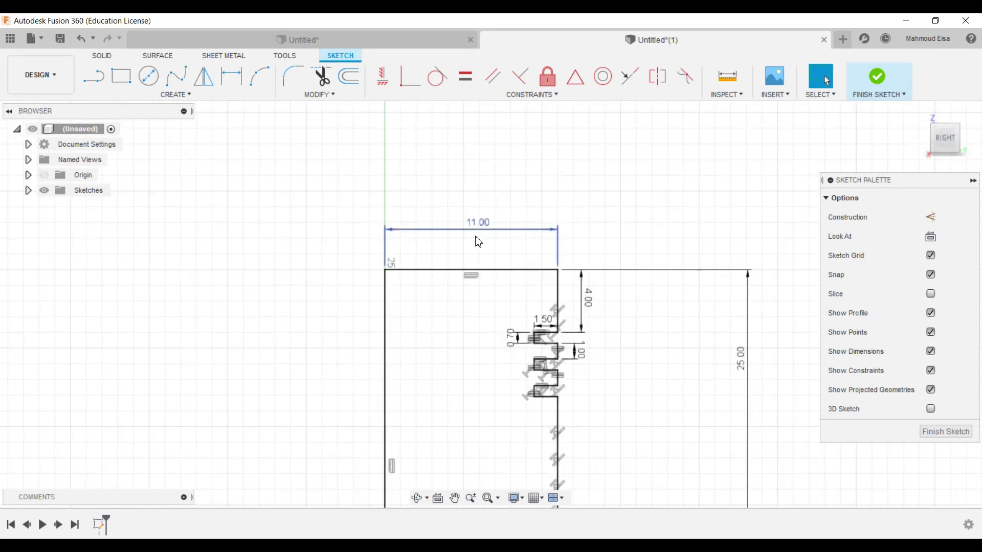
Hide the constraint symbols in the sketch.
scroll(476, 254, down, 2)
scroll(460, 333, up, 4)
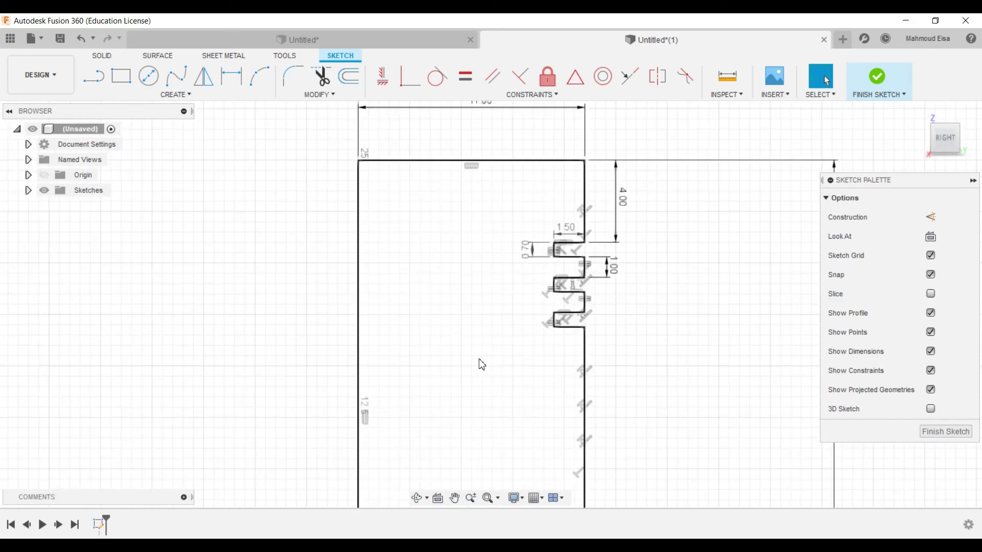
scroll(482, 364, up, 2)
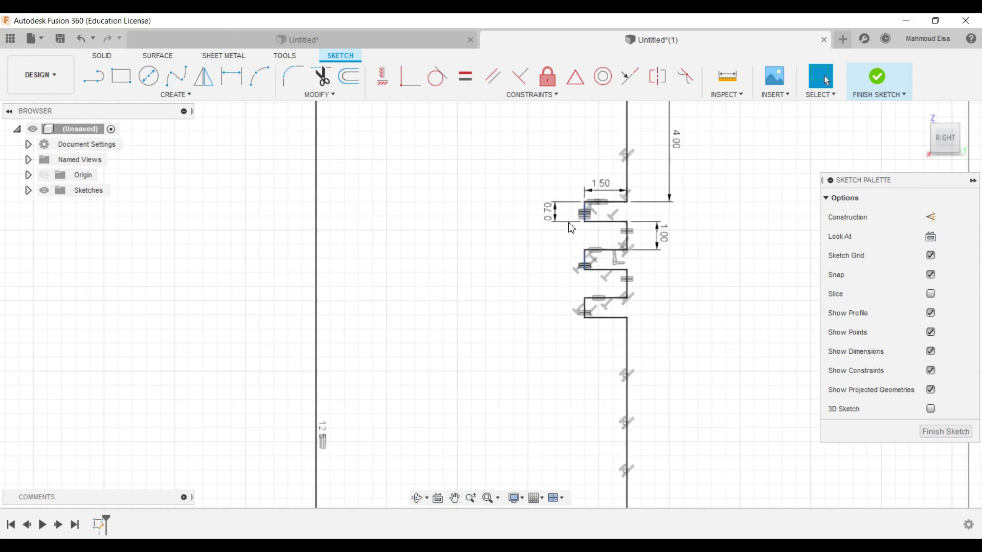
scroll(513, 247, down, 1)
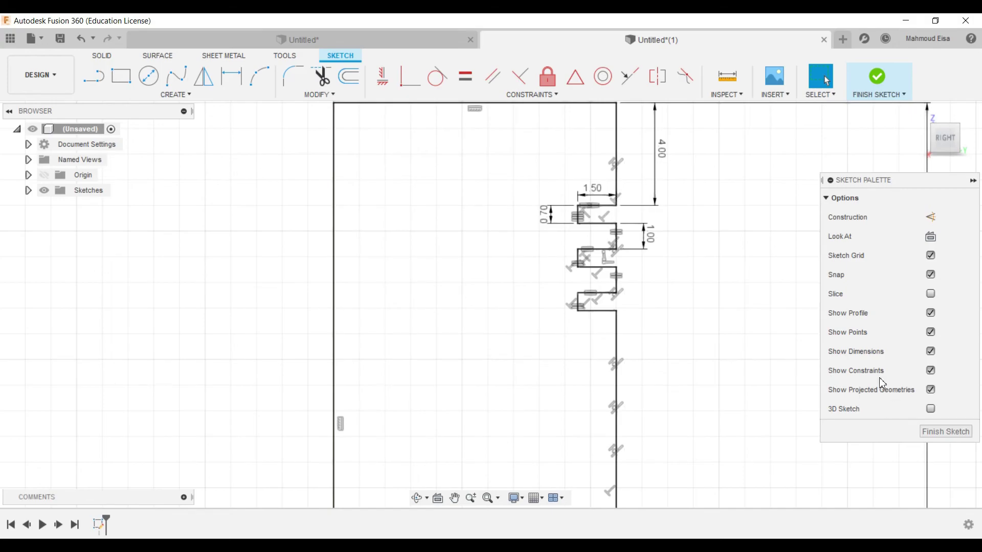
click(931, 371)
scroll(651, 274, down, 1)
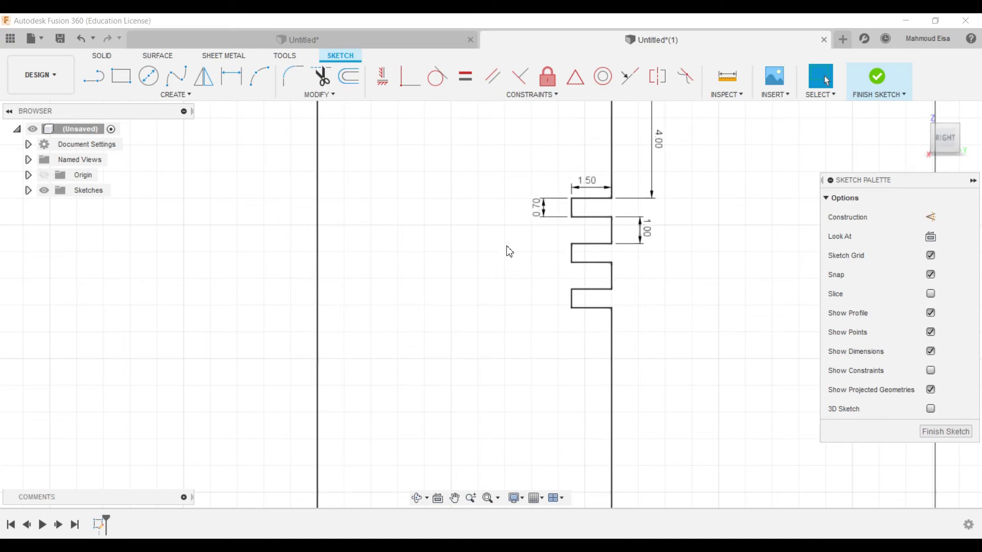
Draw a three-point arc dipping below the top edge, with its ends on the edge about 3 mm from each corner.
scroll(546, 344, down, 2)
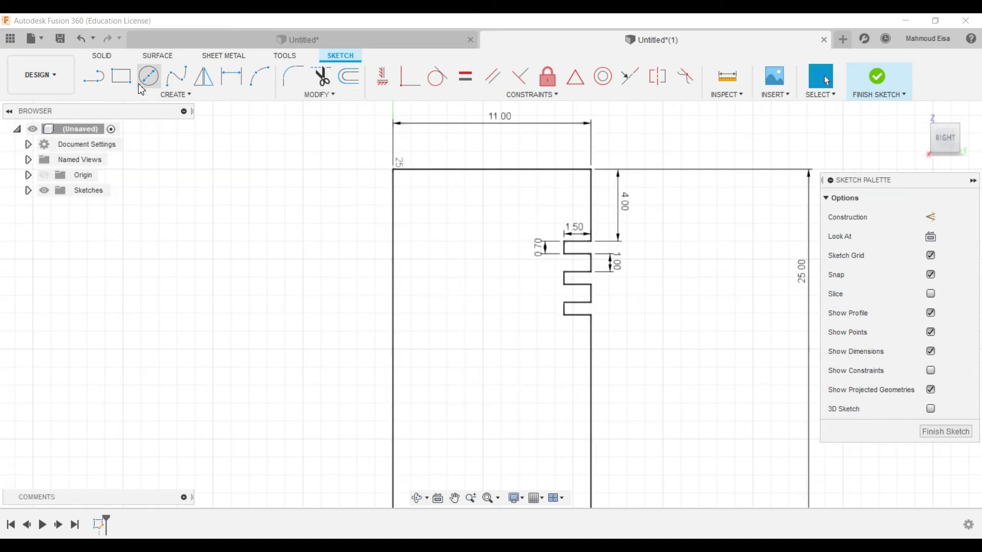
click(259, 76)
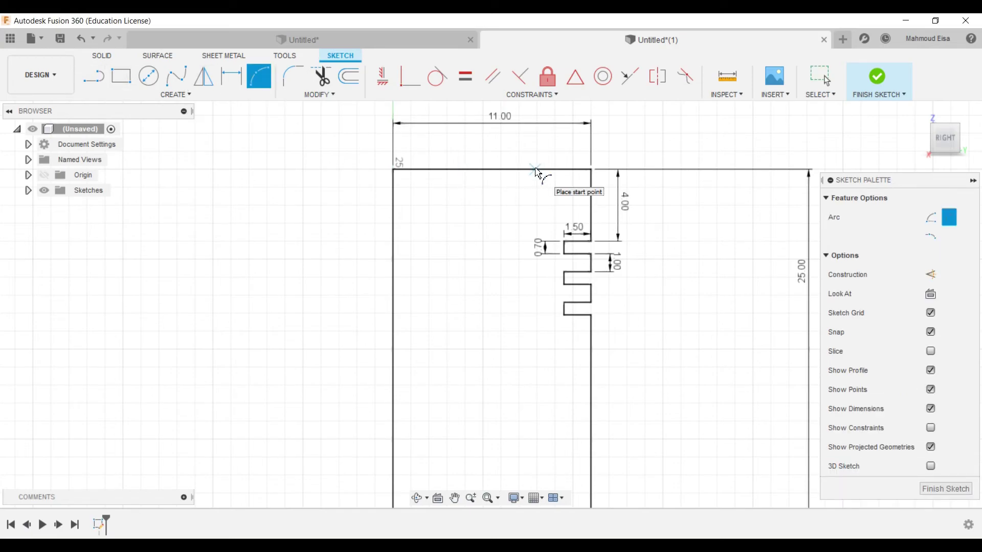
click(537, 170)
click(448, 170)
click(492, 190)
click(820, 77)
Dimension the distance from the profile's top-left corner to the arc's left endpoint and set it to 3 mm.
scroll(514, 192, up, 2)
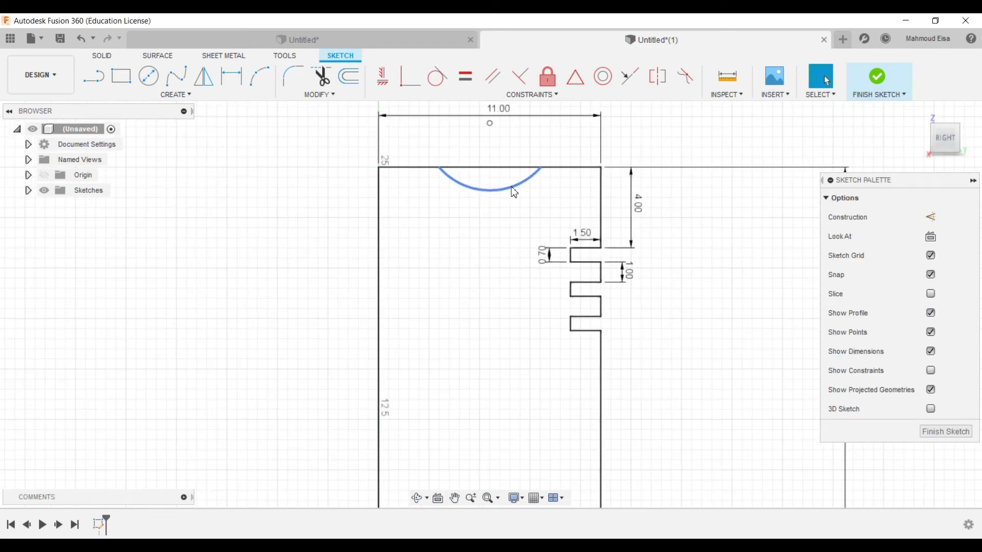
click(231, 77)
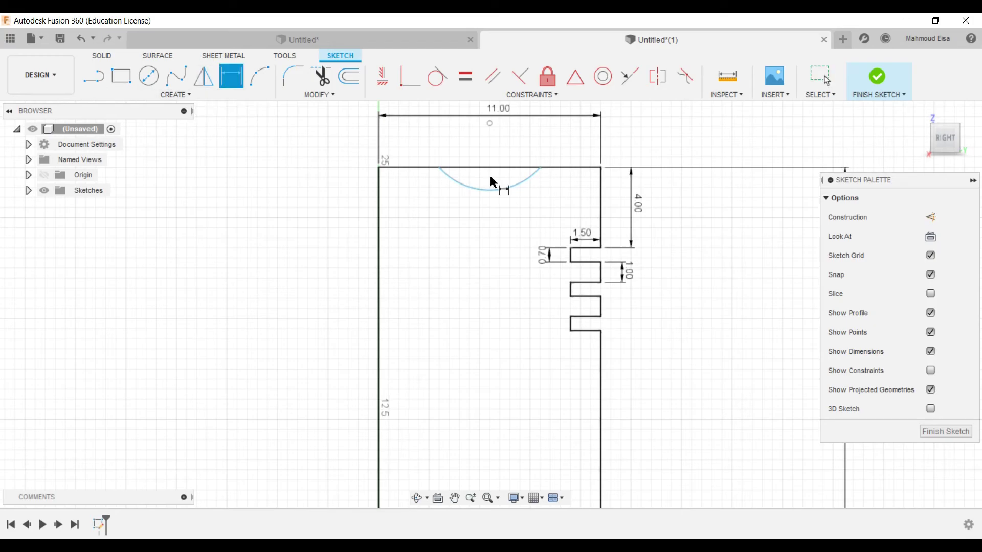
click(439, 167)
click(380, 169)
click(397, 154)
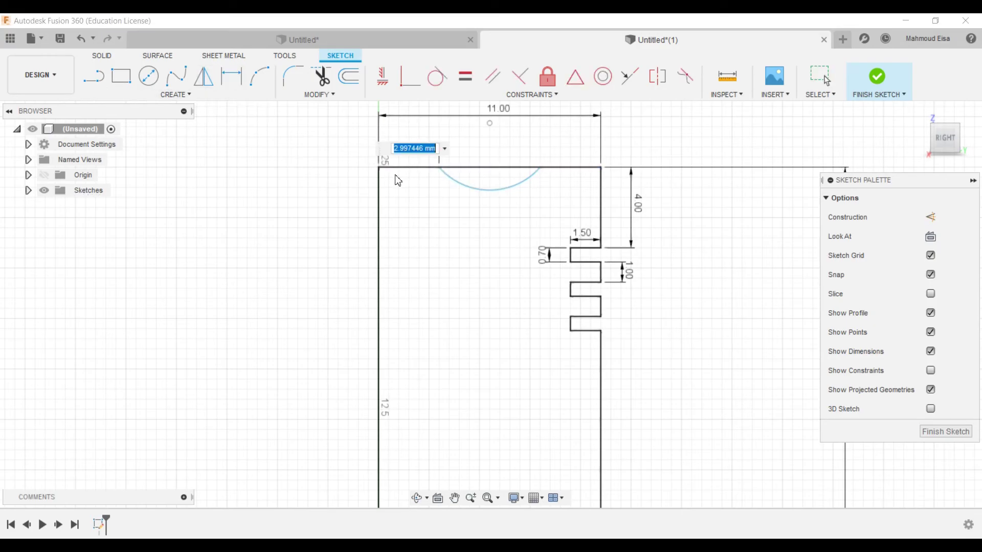
text(3)
key(Return)
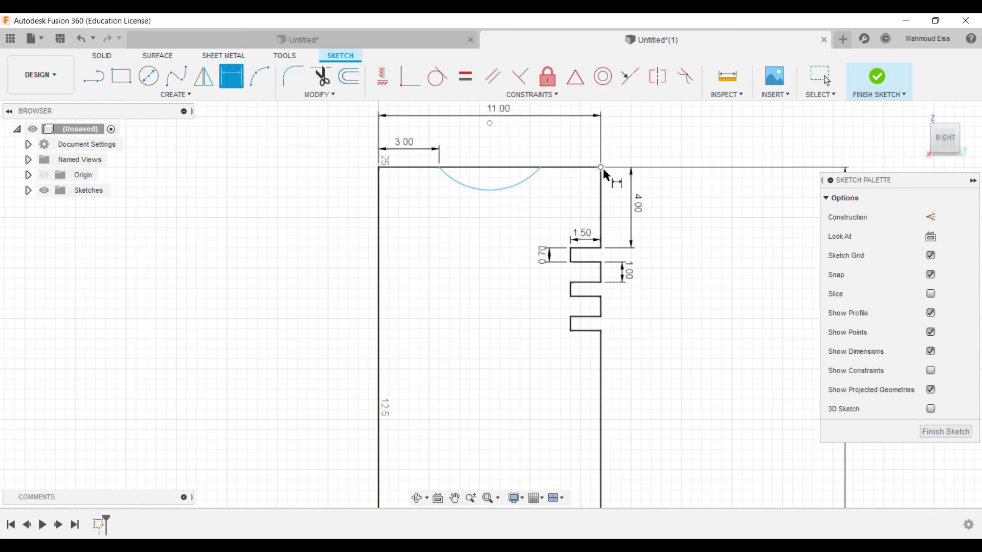
Dimension the distance from the profile's top-right corner to the arc's right endpoint as 3 mm.
click(601, 168)
click(541, 168)
click(568, 159)
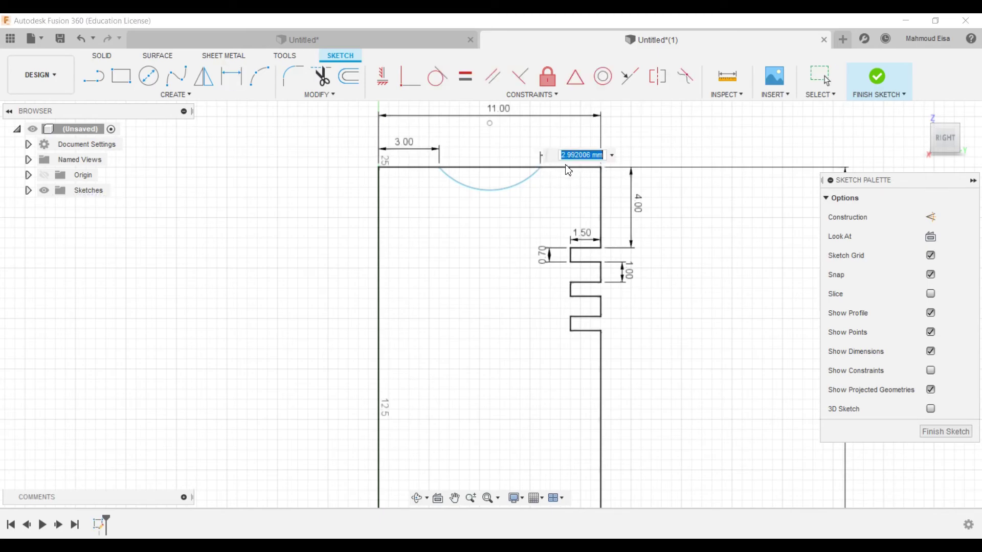
text(3)
key(Return)
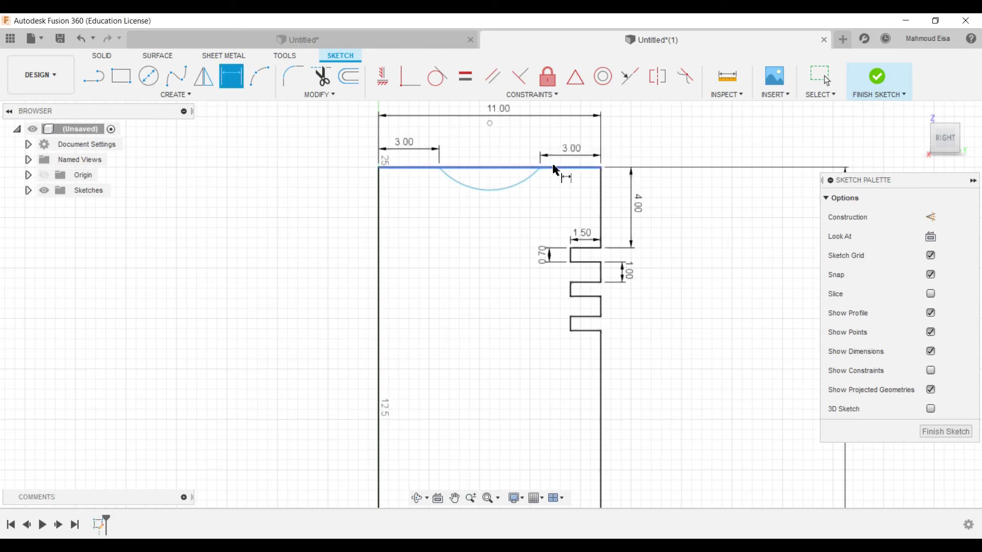
Add a radius dimension of 12 mm to the arc in the top edge.
scroll(541, 208, up, 1)
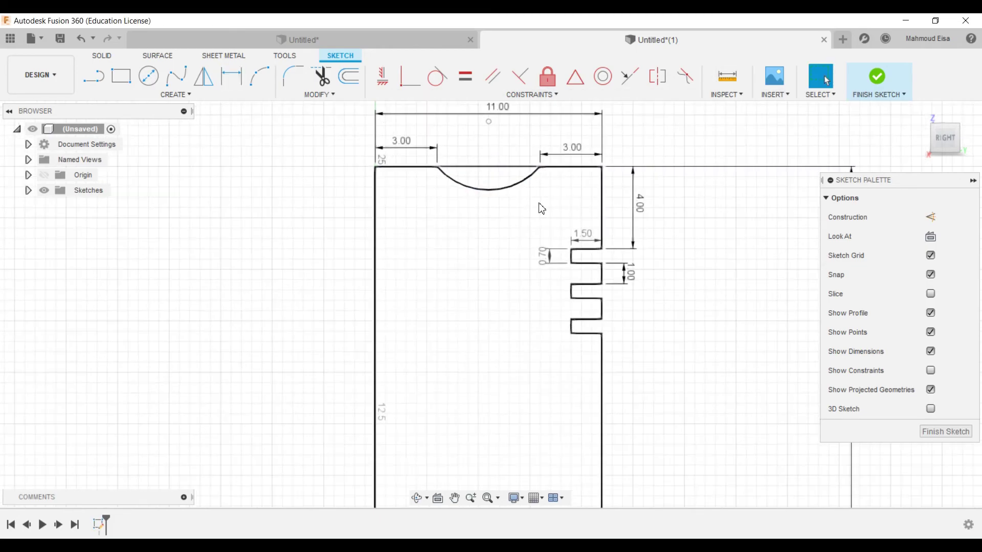
click(231, 76)
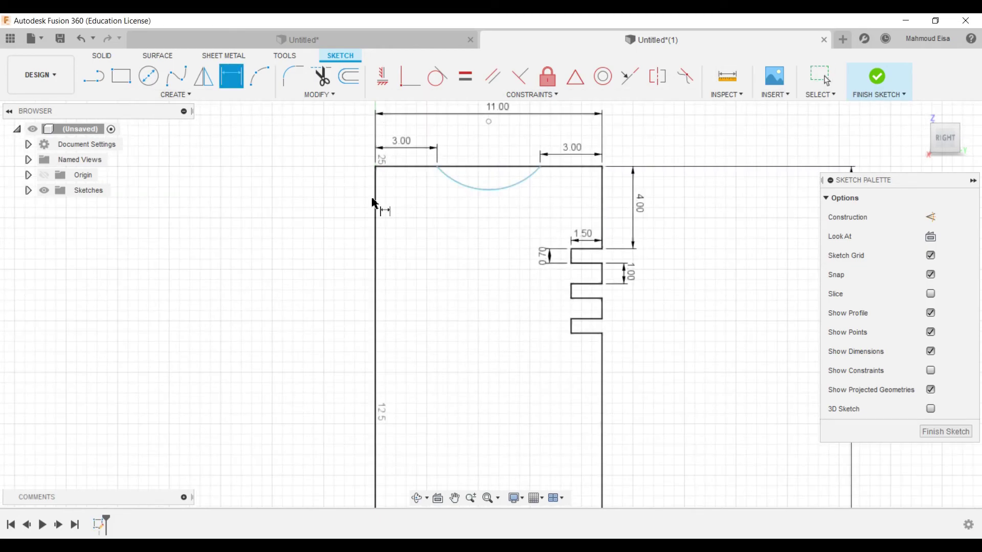
click(459, 185)
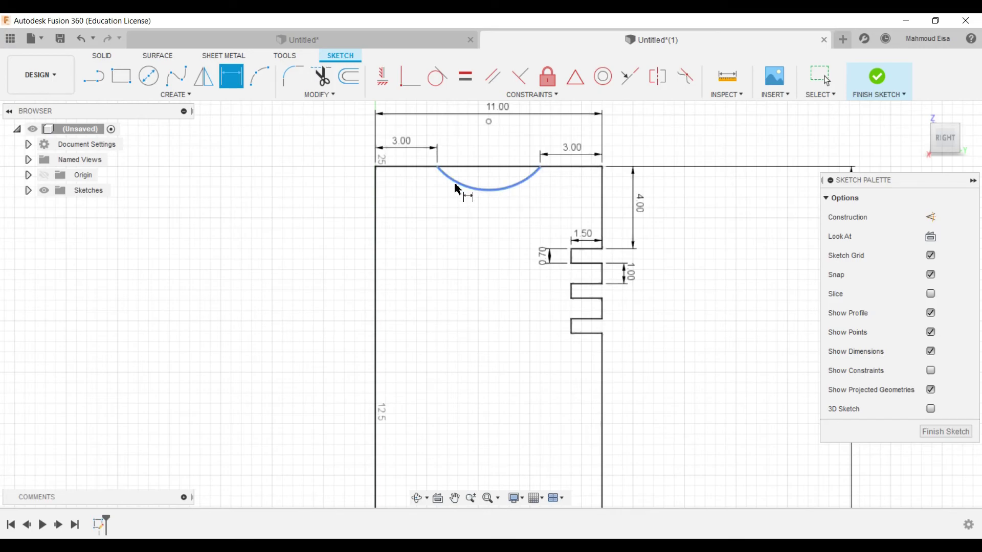
click(438, 211)
text(1)
key(Return)
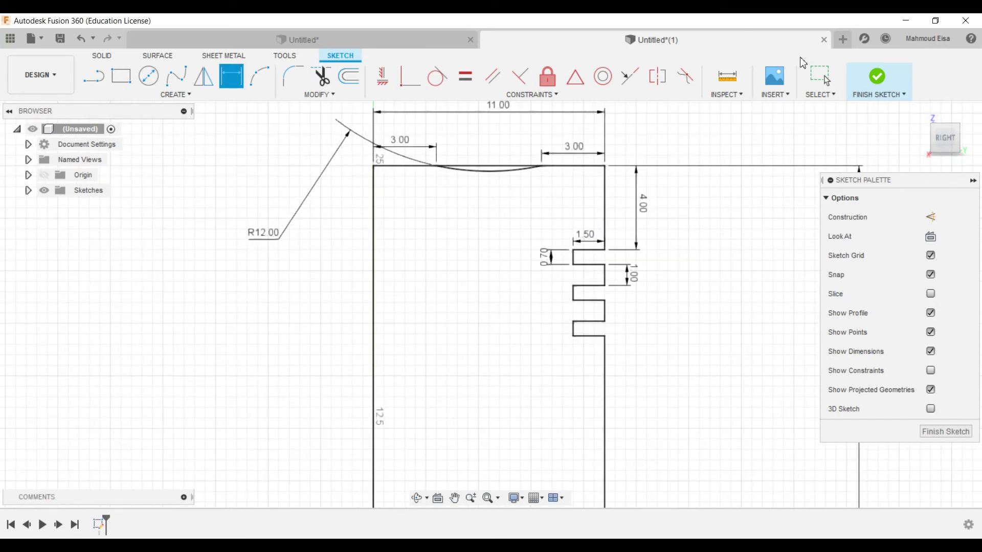
click(820, 77)
Trim away the straight part of the top edge between the arc's two endpoints.
scroll(499, 253, down, 2)
scroll(486, 153, up, 4)
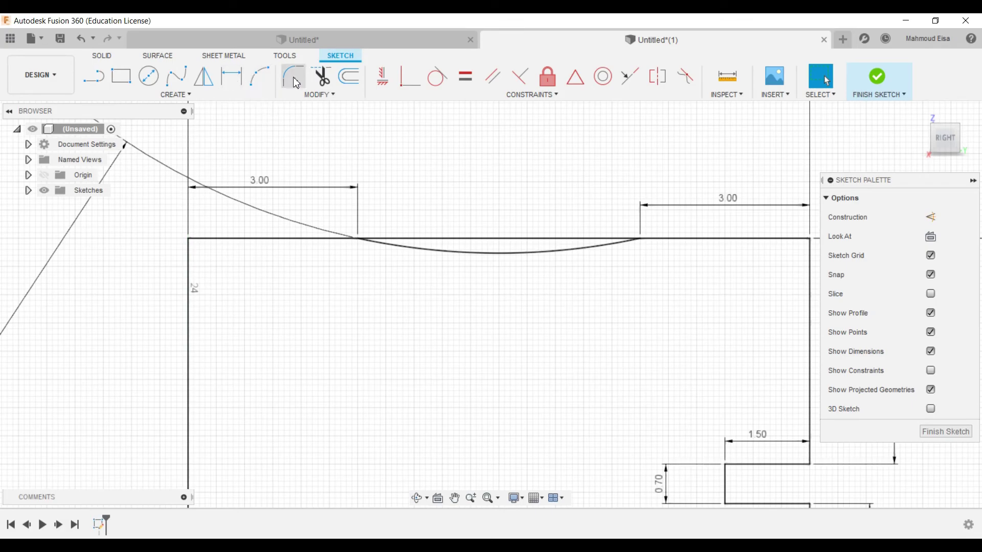
click(322, 77)
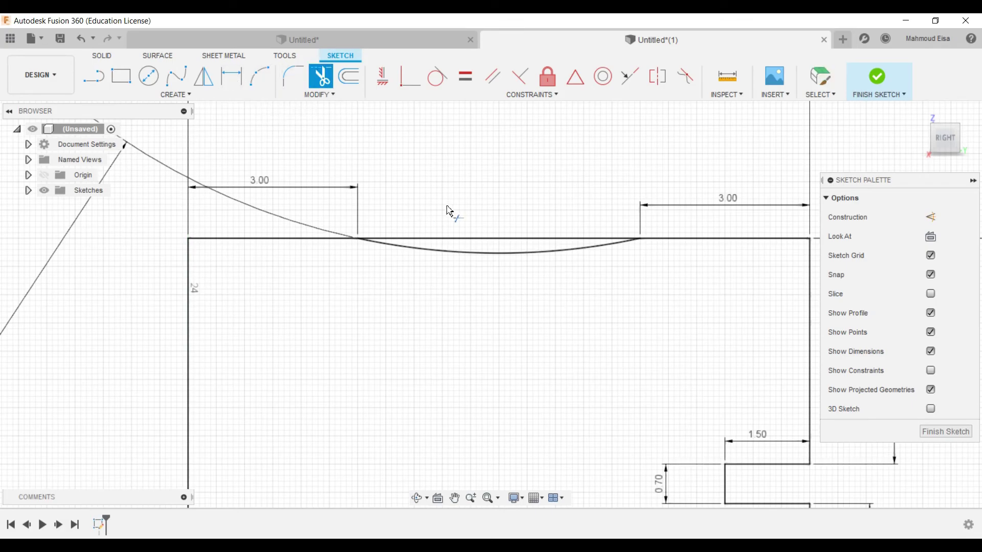
click(491, 239)
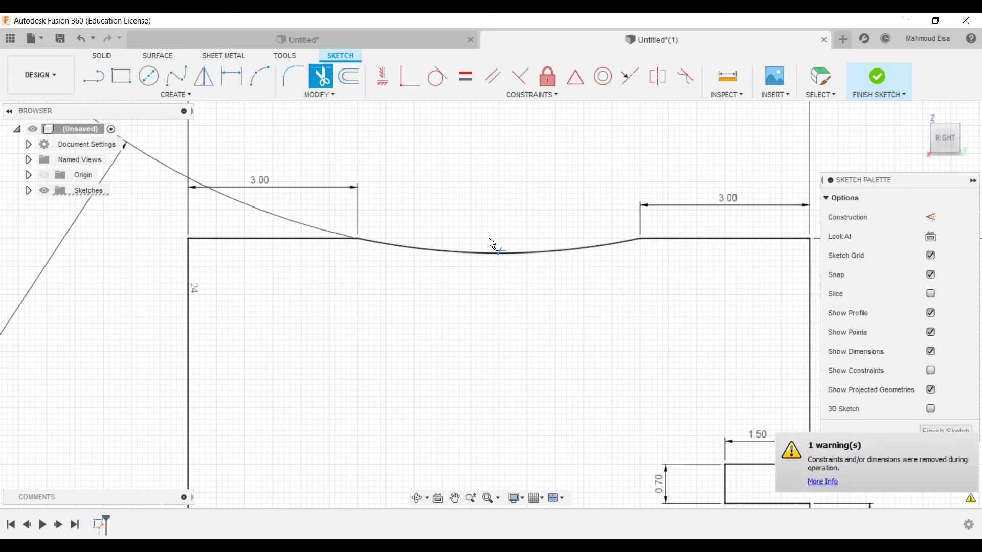
scroll(492, 243, down, 3)
click(821, 82)
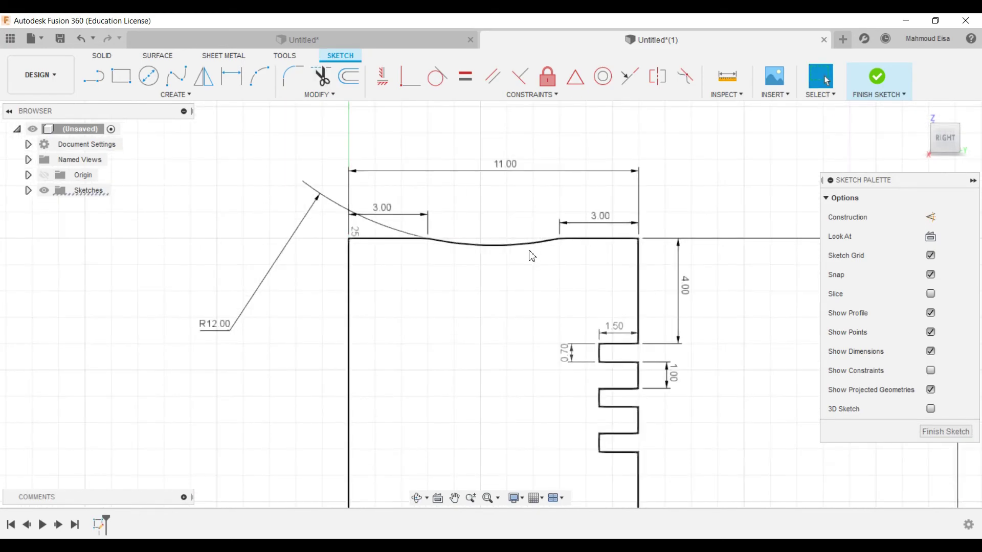
scroll(532, 256, down, 3)
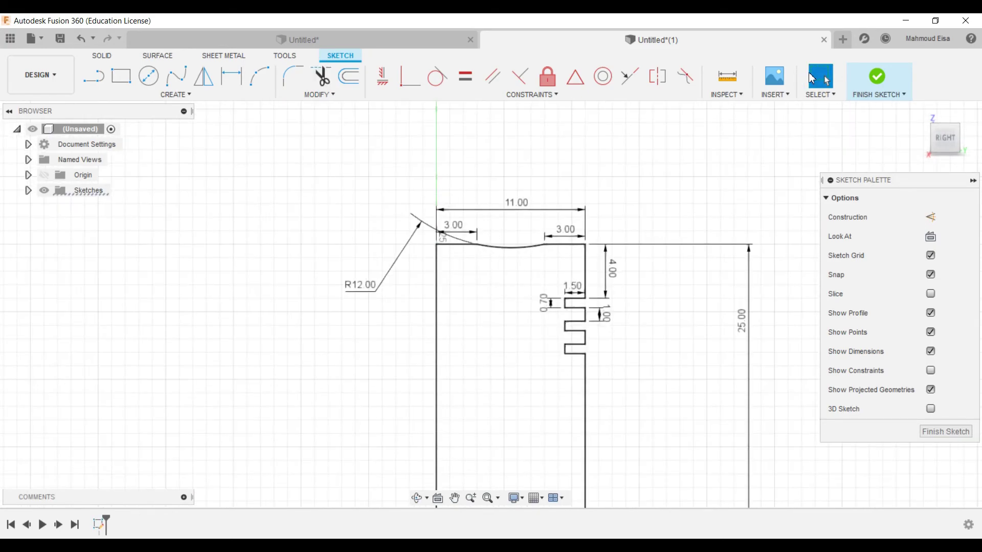
Change the dimension between the profile's top-right corner and the arc's right endpoint to 2 mm.
scroll(466, 252, up, 4)
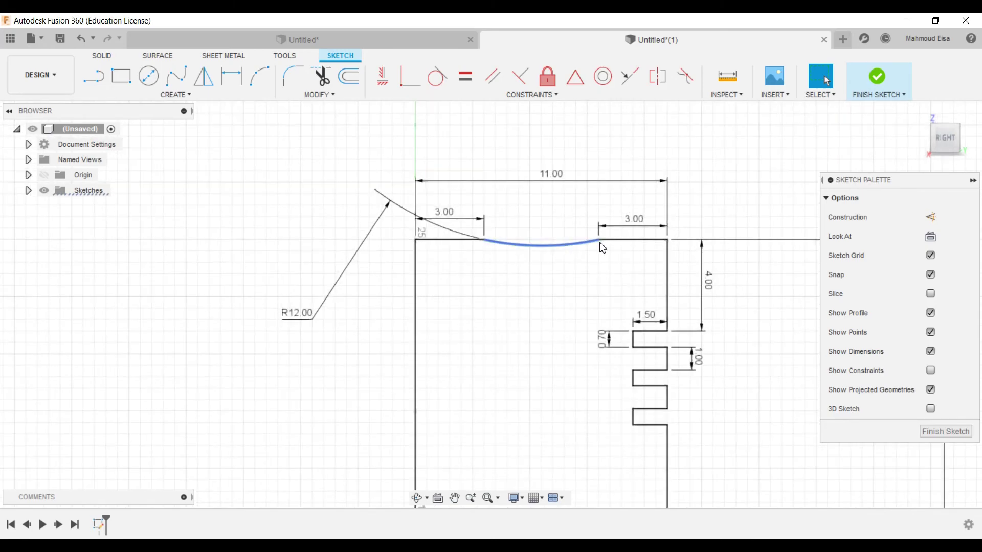
double_click(641, 224)
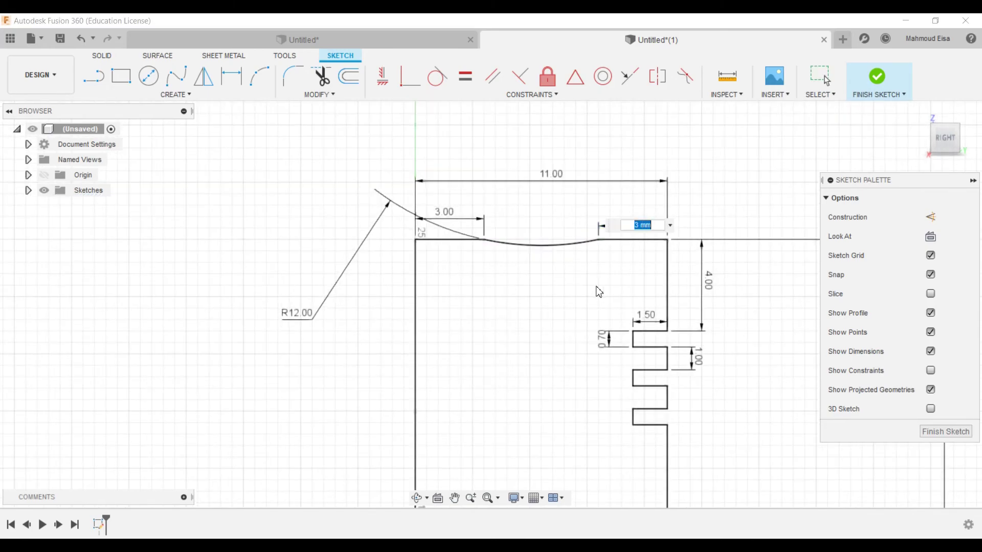
text(2)
key(Return)
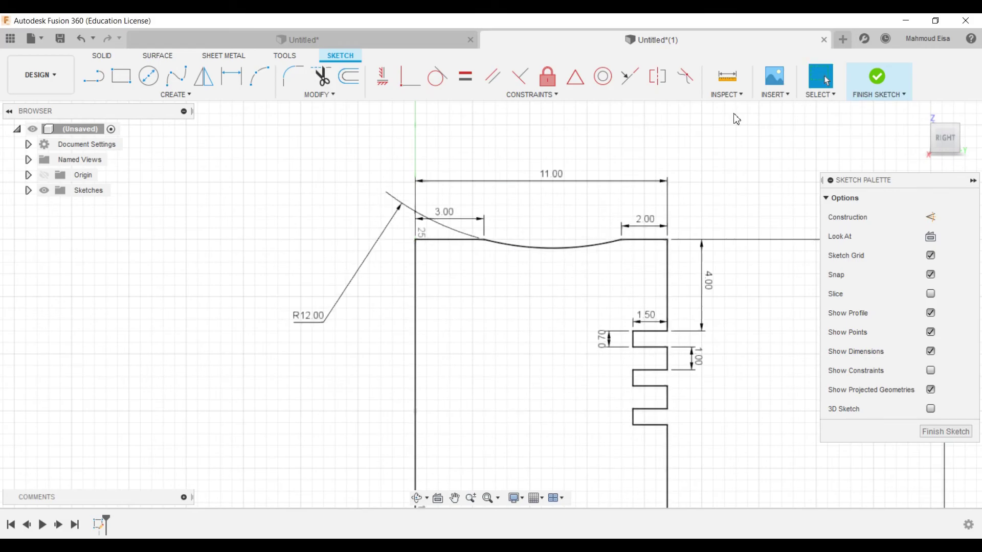
Revolve the grooved profile 360 degrees about its long left edge as a new body.
scroll(553, 248, down, 3)
scroll(524, 316, up, 2)
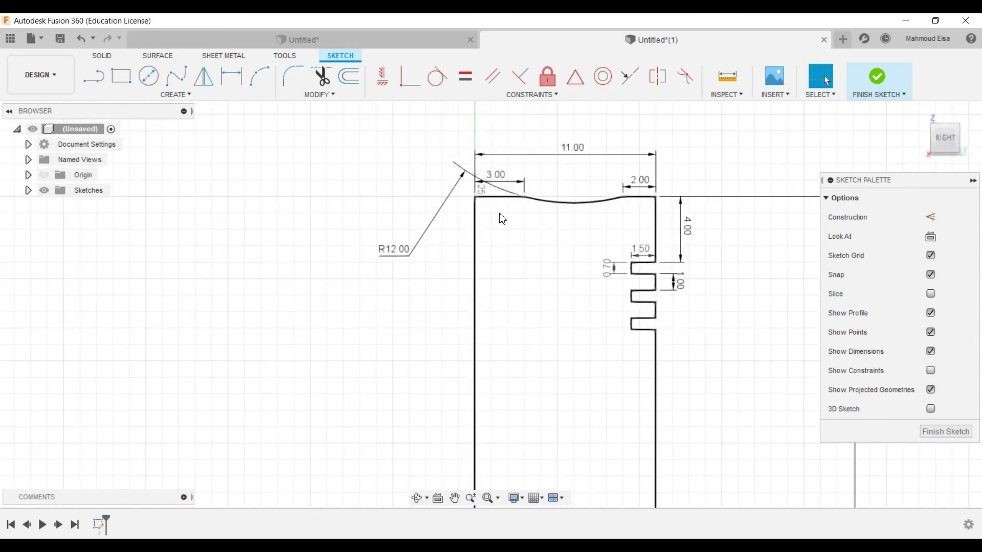
scroll(517, 285, down, 3)
scroll(523, 366, up, 2)
scroll(532, 351, down, 2)
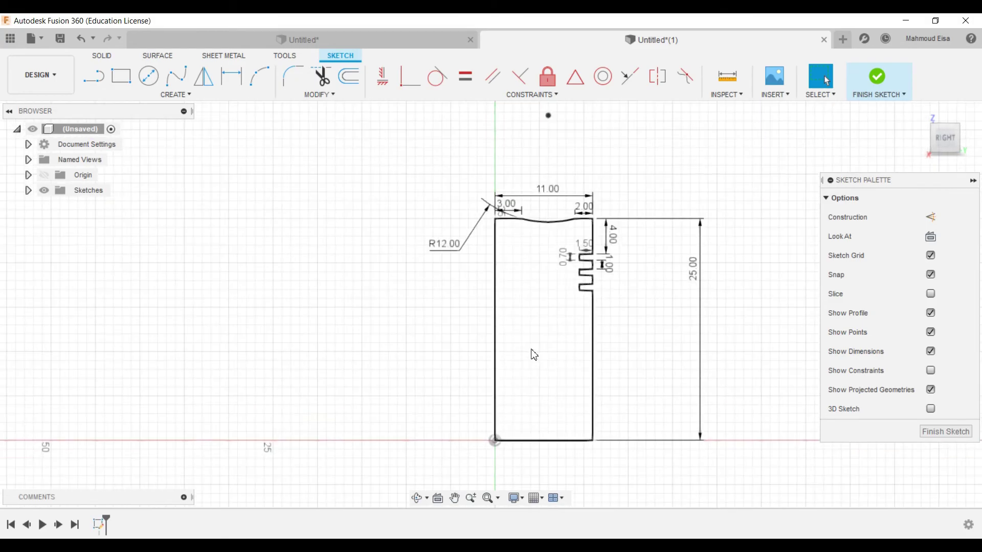
scroll(535, 349, up, 1)
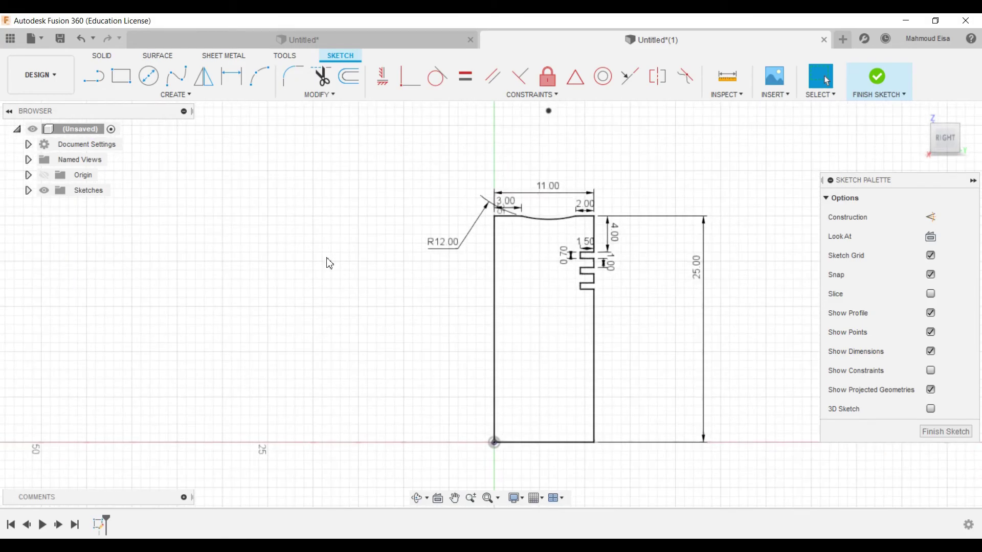
click(101, 56)
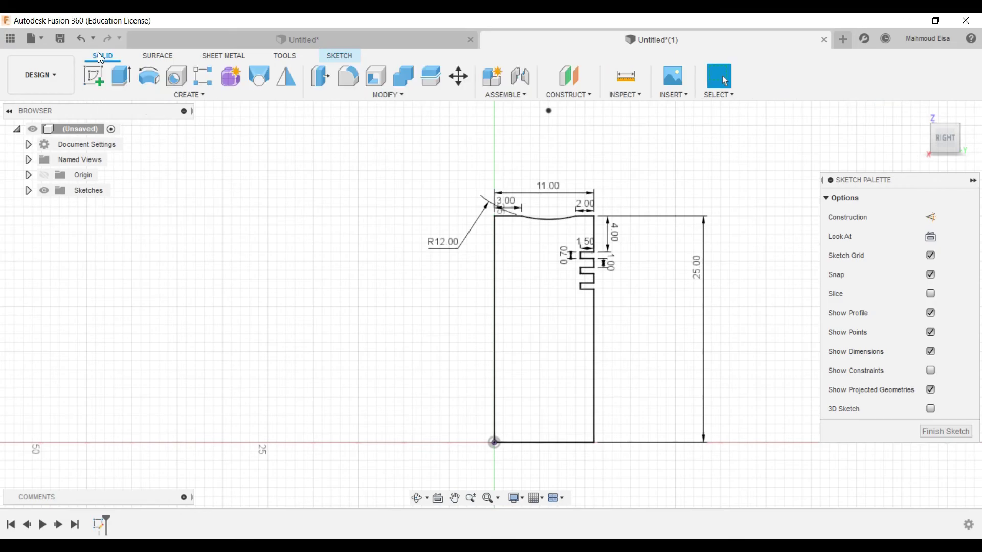
click(141, 72)
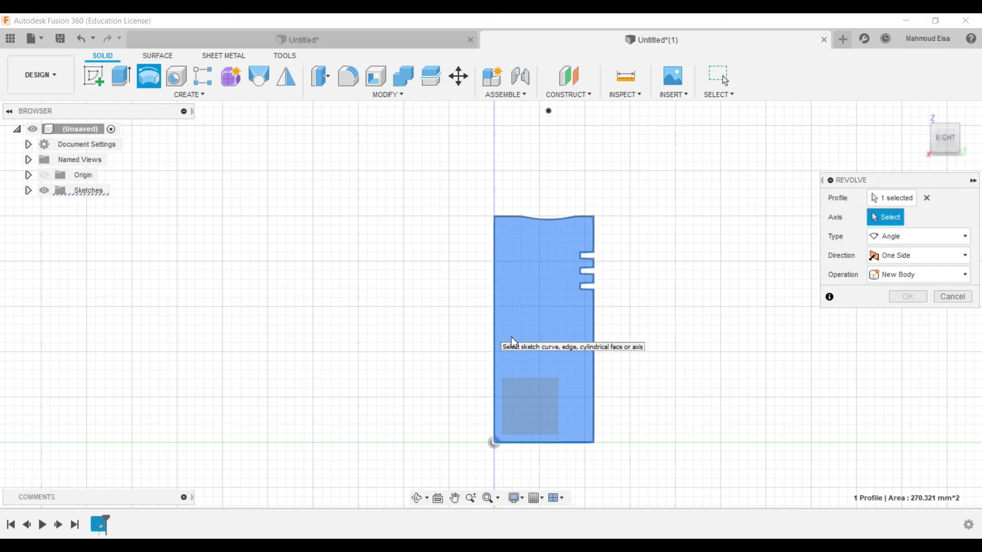
shift+middle_drag(466, 432, 607, 308)
click(496, 413)
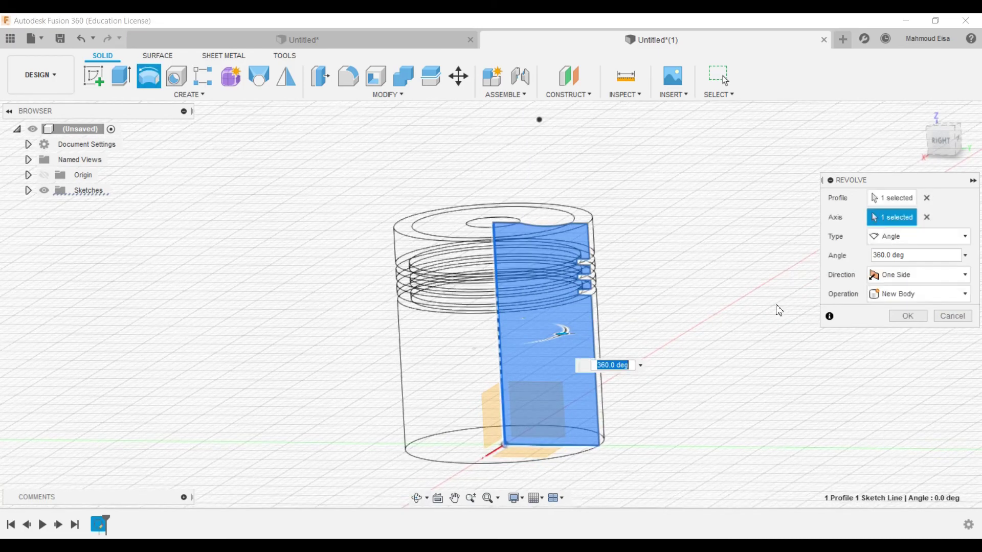
click(907, 317)
shift+middle_drag(678, 321, 618, 379)
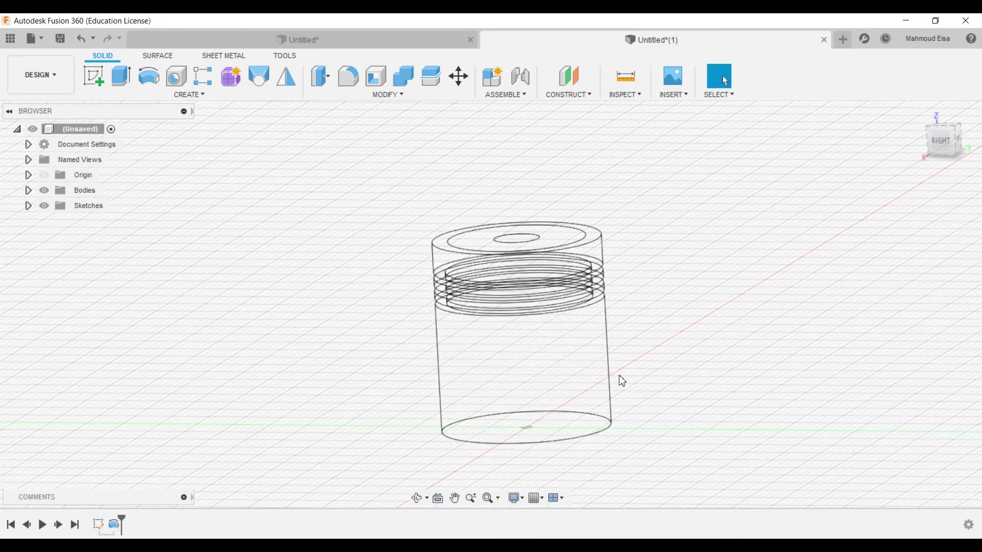
Set the visual style to Shaded with Visible Edges Only.
click(516, 498)
mouse_move(540, 388)
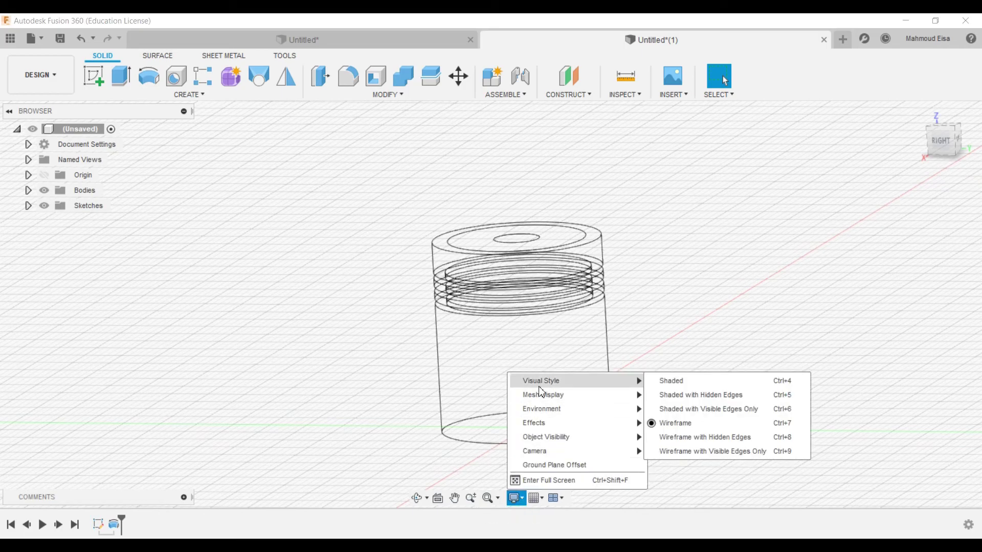
click(726, 409)
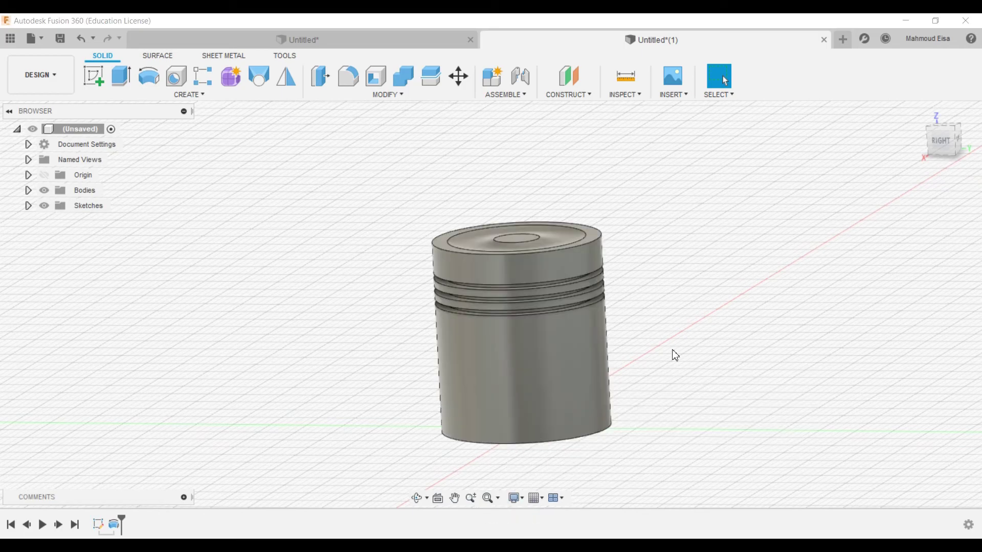
Switch the visual style to Wireframe and return it to Shaded with Visible Edges Only.
click(521, 494)
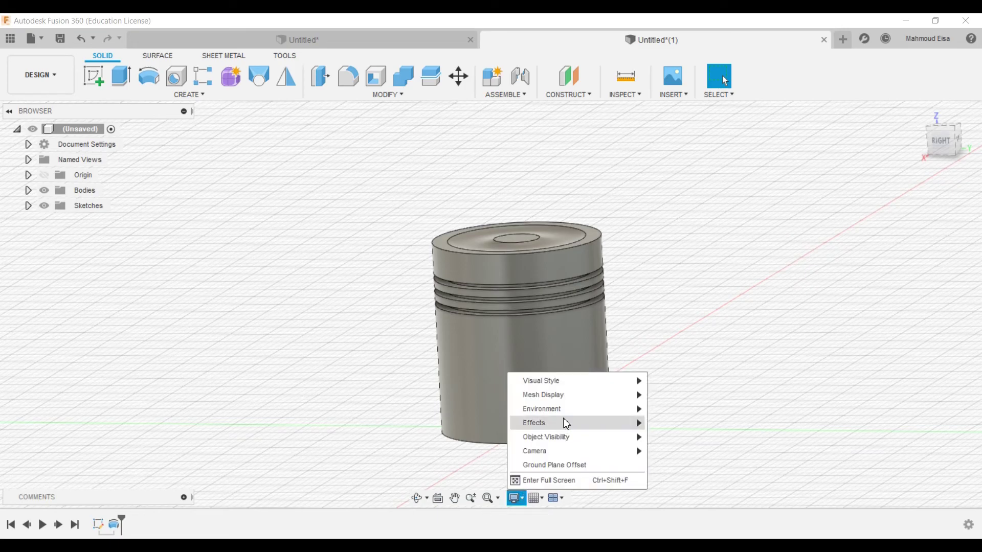
mouse_move(559, 381)
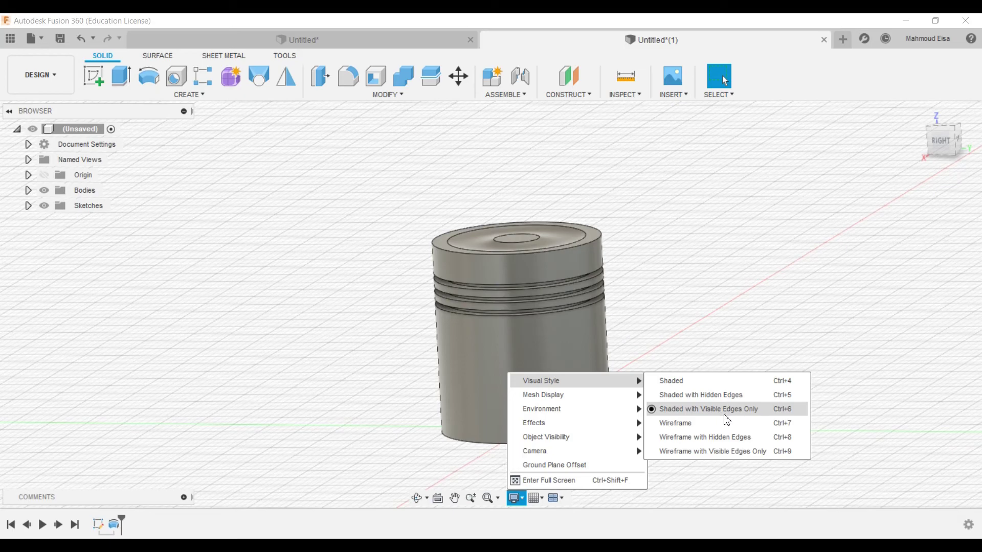
click(692, 424)
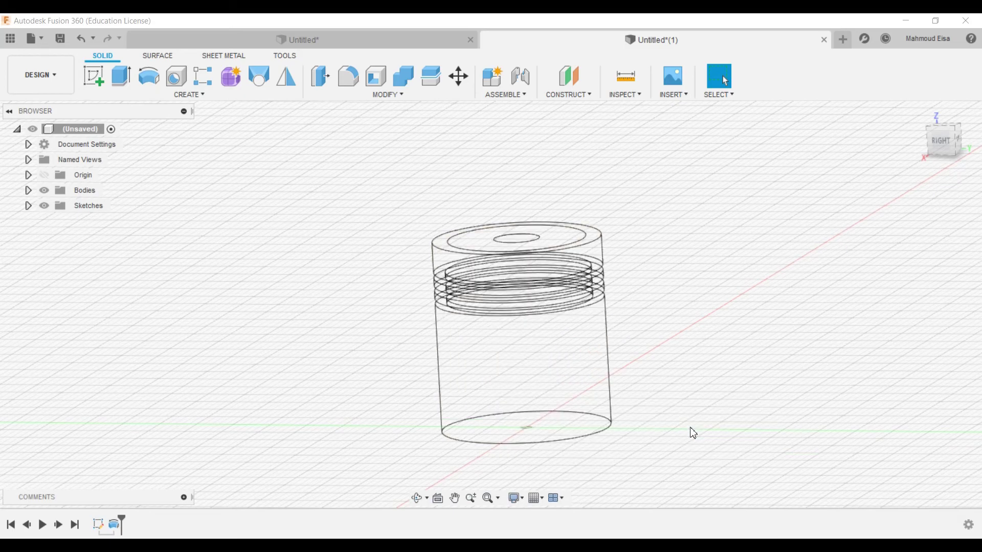
click(536, 498)
click(520, 499)
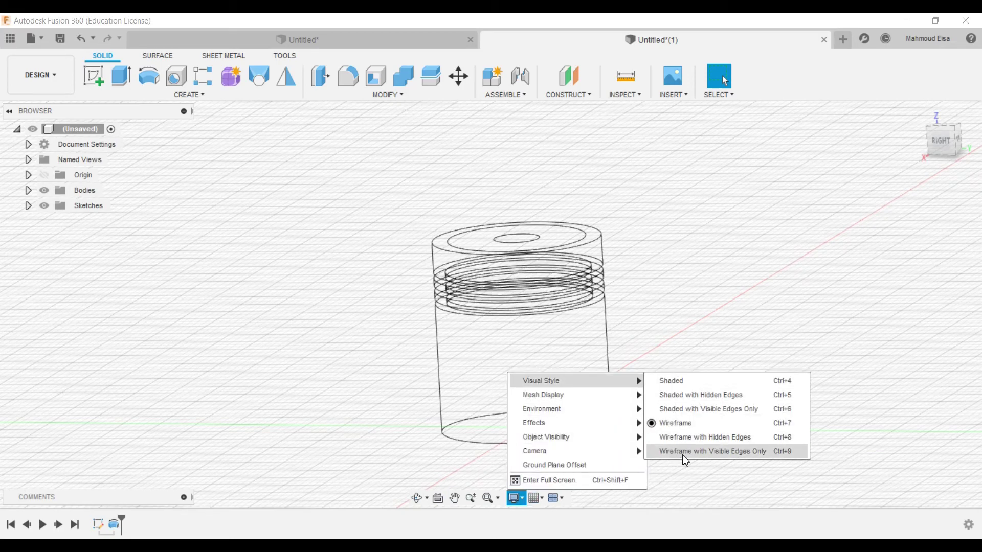
click(693, 408)
Start a new sketch on the vertical XZ plane through the revolved body's centre, viewed from the front.
scroll(495, 265, up, 3)
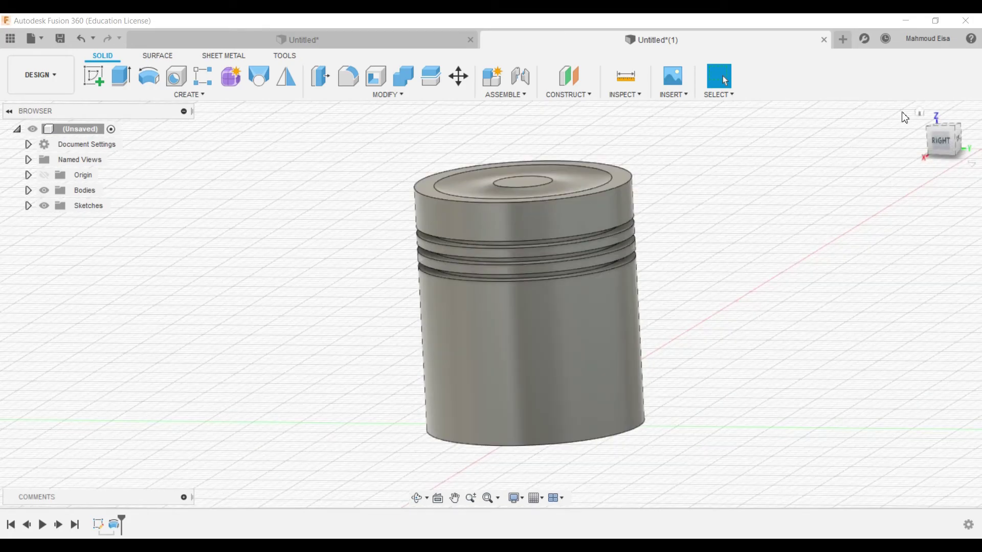
click(919, 115)
shift+middle_drag(502, 229, 529, 301)
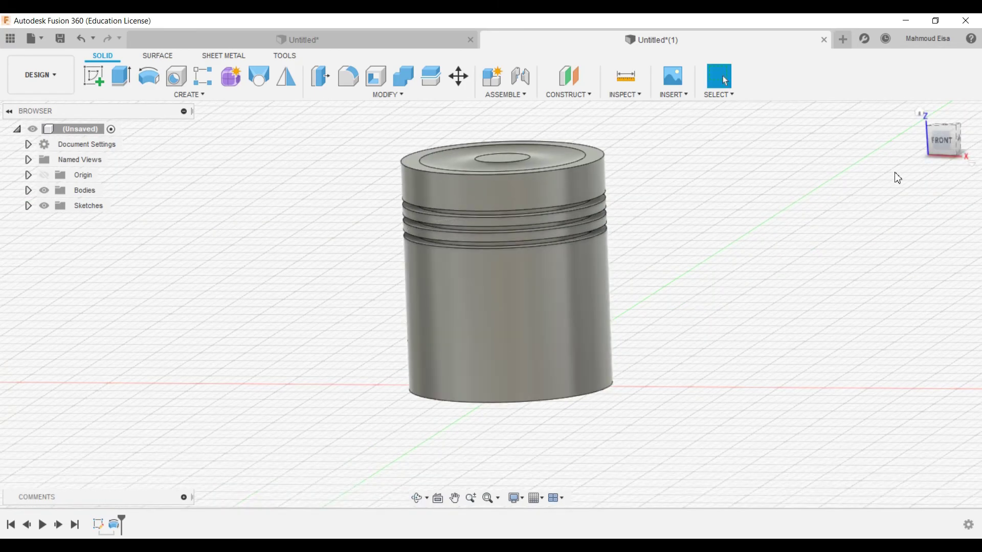
click(941, 138)
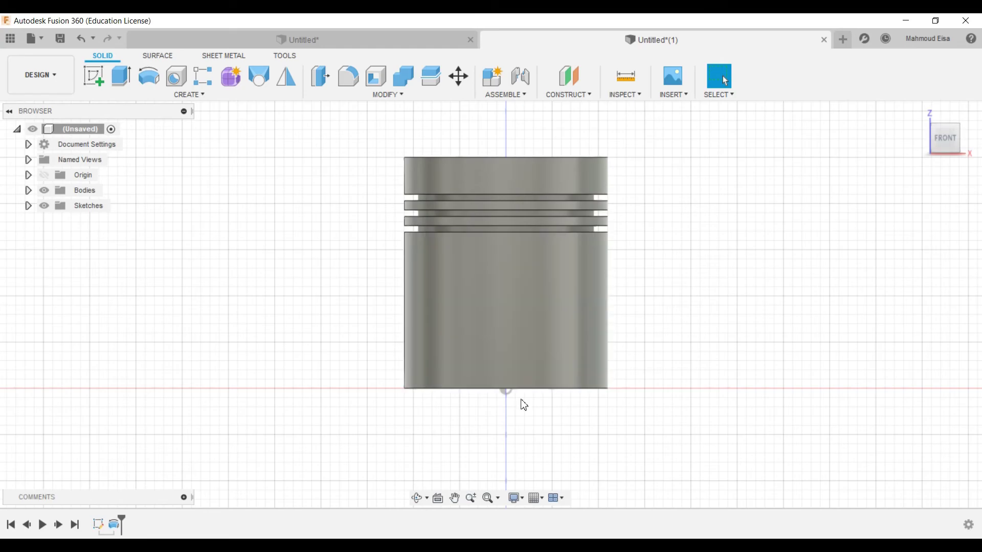
scroll(531, 377, up, 3)
scroll(531, 376, down, 4)
scroll(525, 246, up, 2)
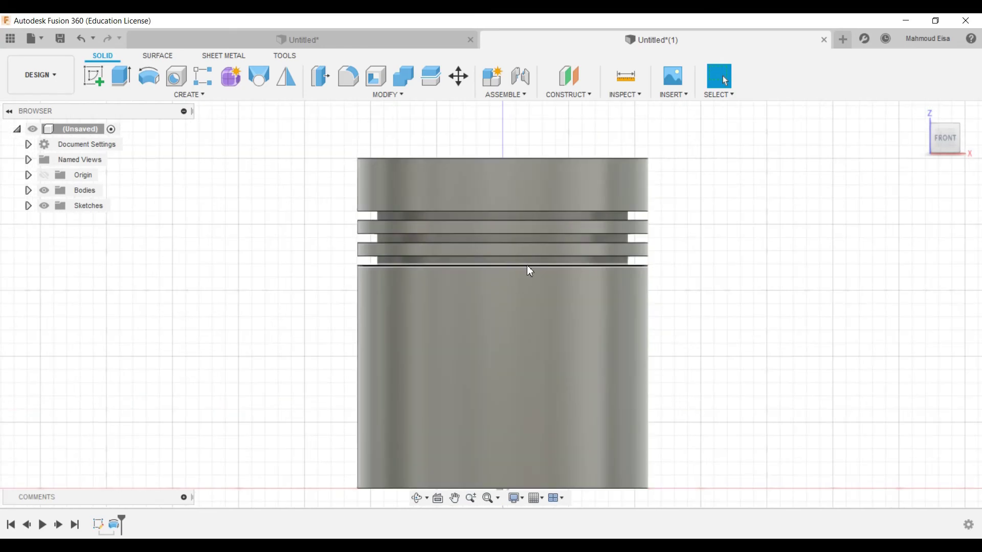
scroll(506, 358, down, 1)
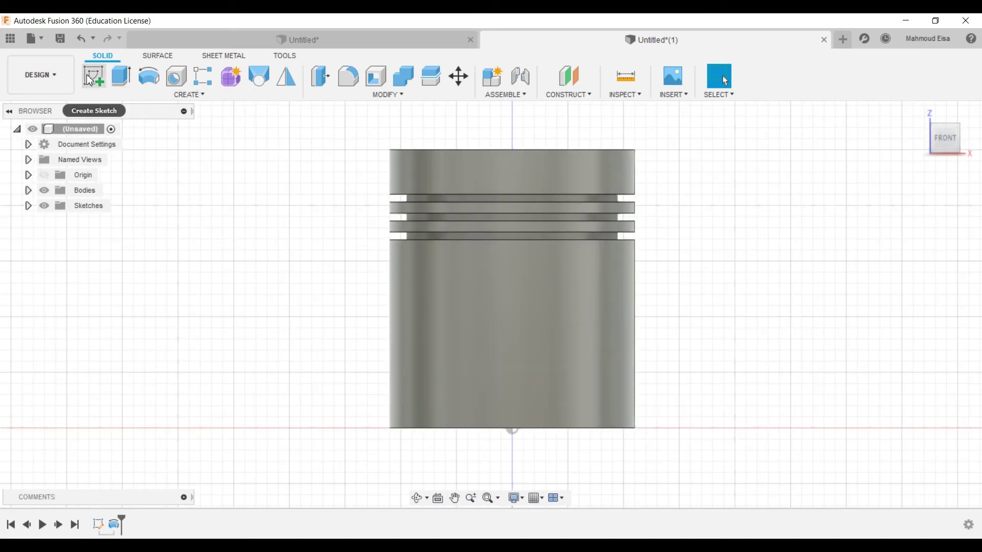
click(93, 77)
click(534, 384)
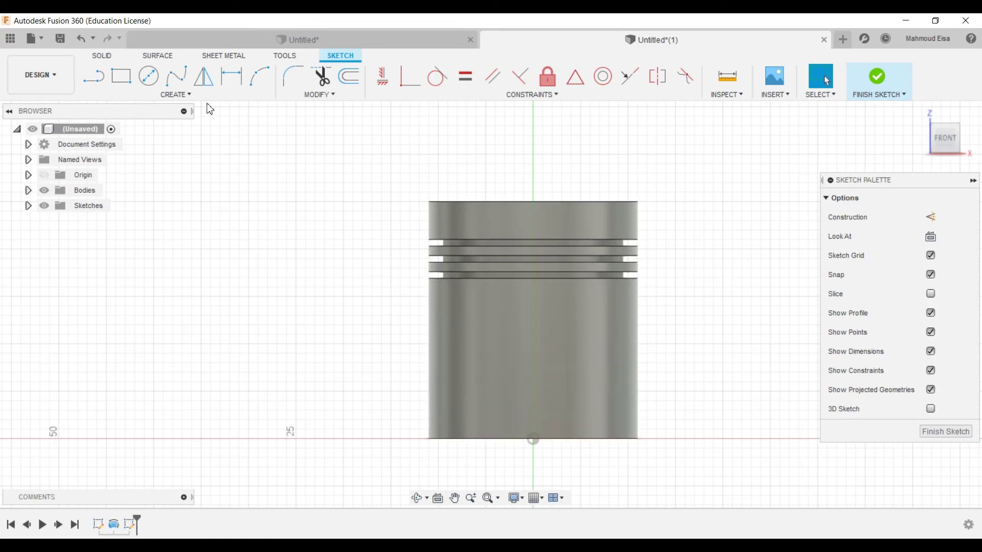
Sketch a small circle centred on the vertical axis just above the body's bottom edge.
click(147, 80)
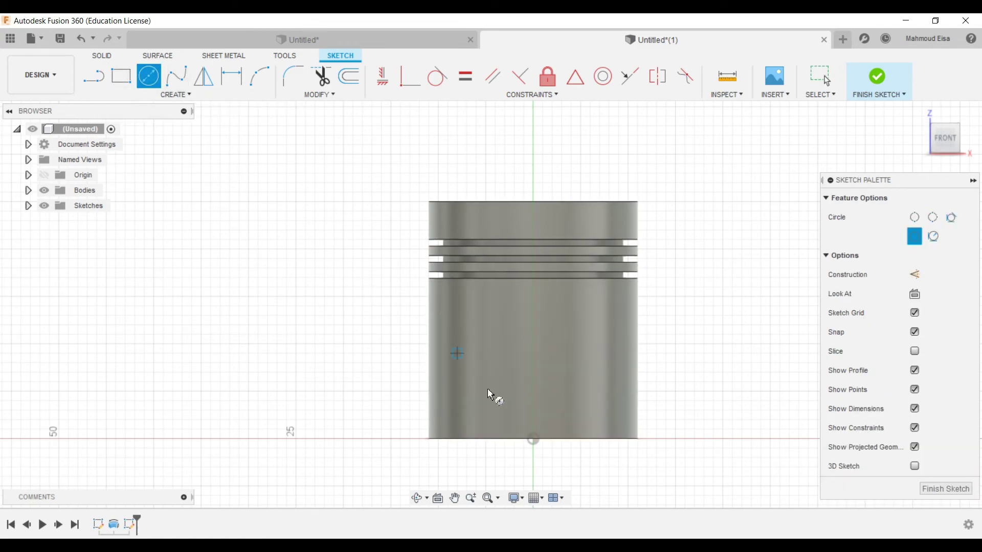
click(533, 402)
click(530, 432)
click(818, 82)
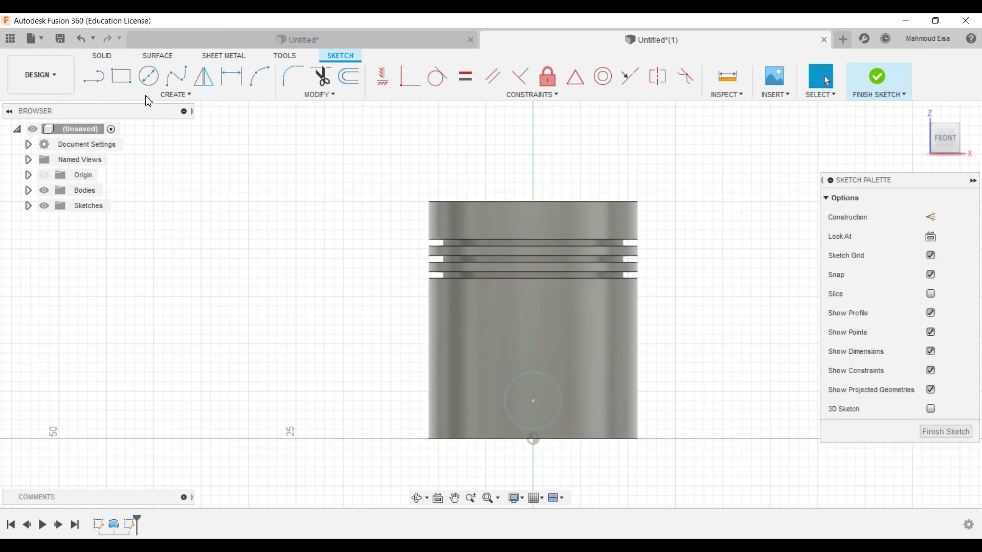
Sketch a three-point arc of about 10.7 mm radius from the body's left edge down to the circle's lower left, bulging toward the upper right.
click(259, 82)
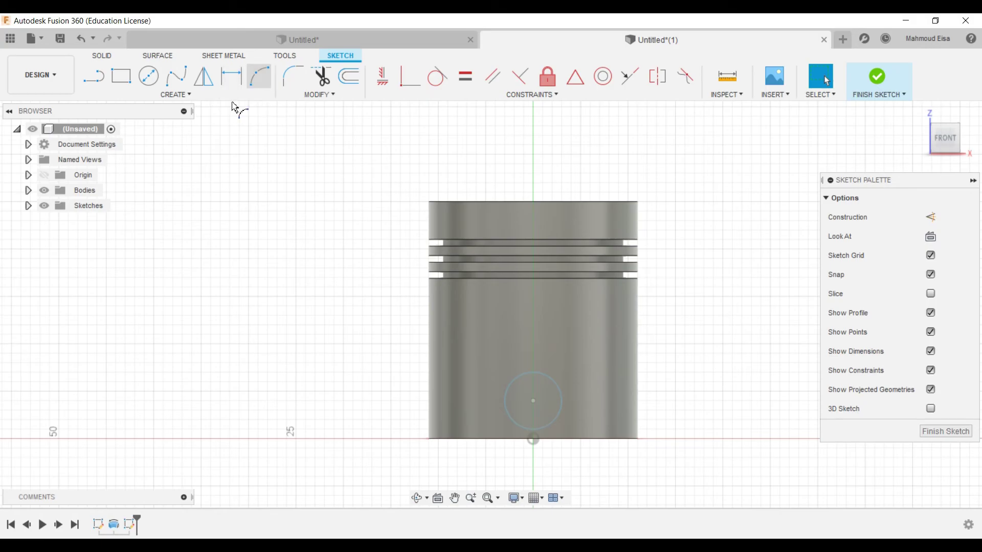
click(429, 344)
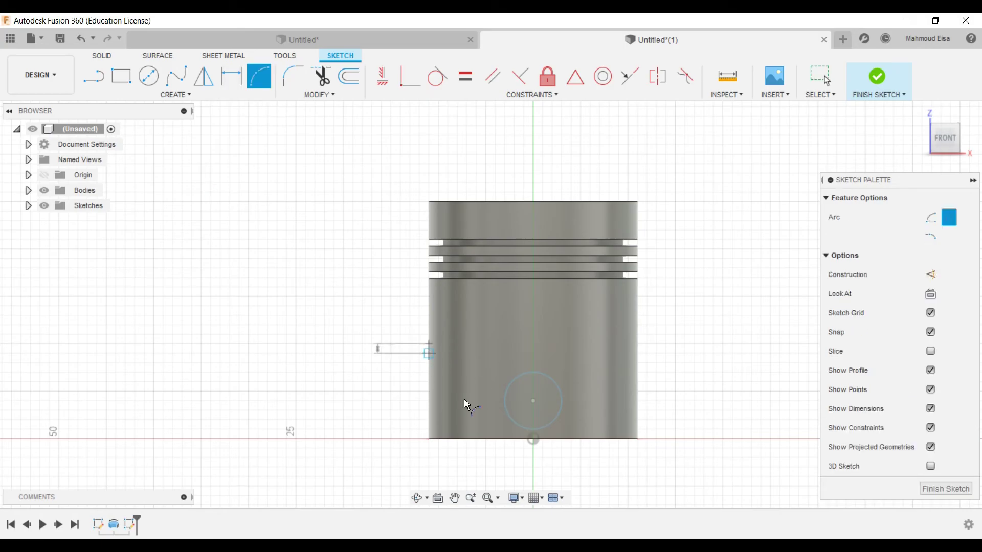
click(505, 430)
scroll(502, 409, up, 1)
scroll(500, 416, down, 2)
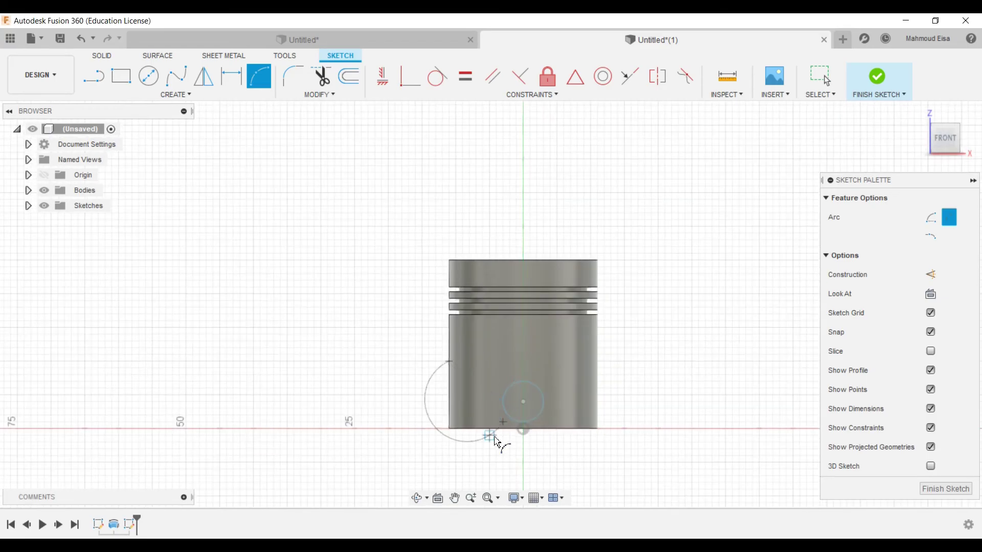
scroll(500, 438, up, 4)
click(507, 372)
click(814, 79)
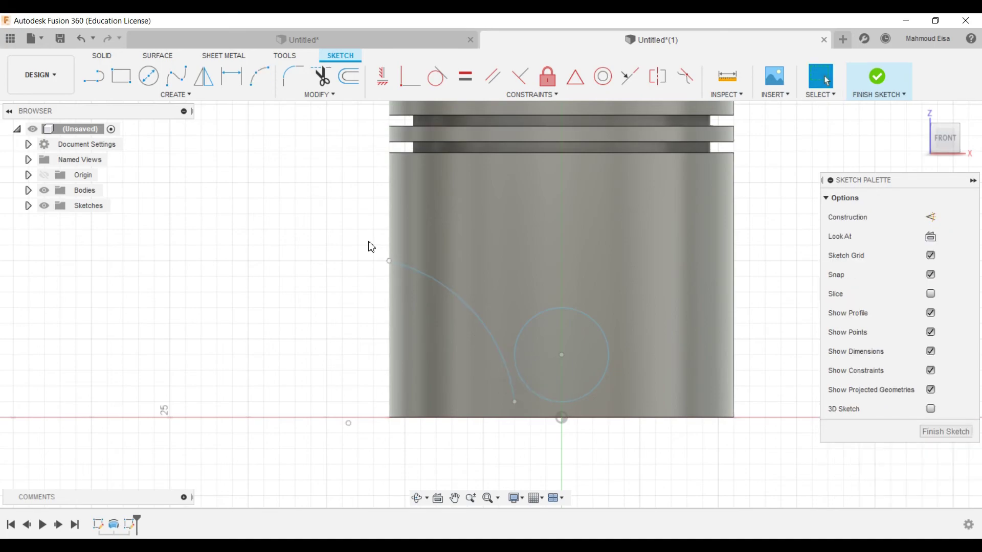
Align the arc's lower endpoint horizontally with the sketch origin using a Horizontal/Vertical constraint.
click(514, 404)
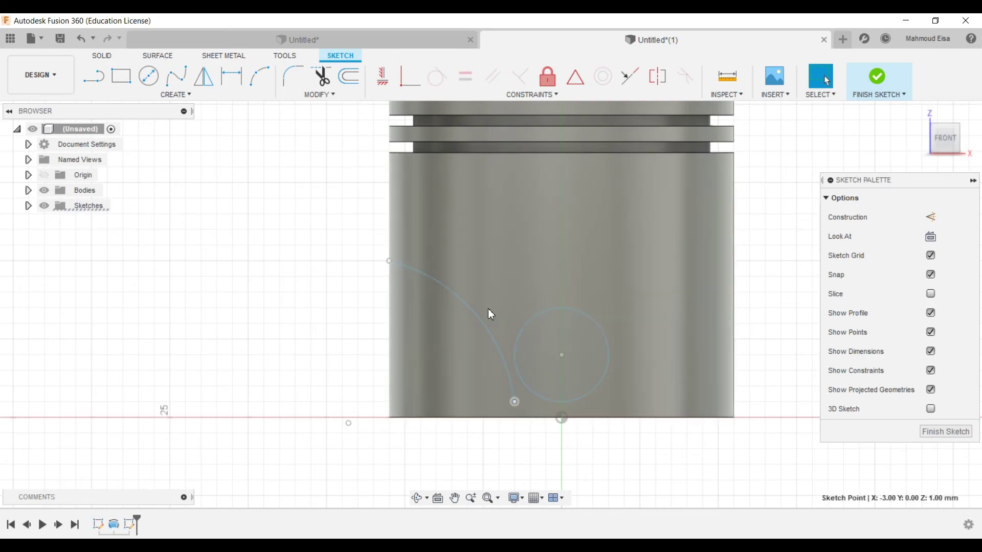
click(383, 76)
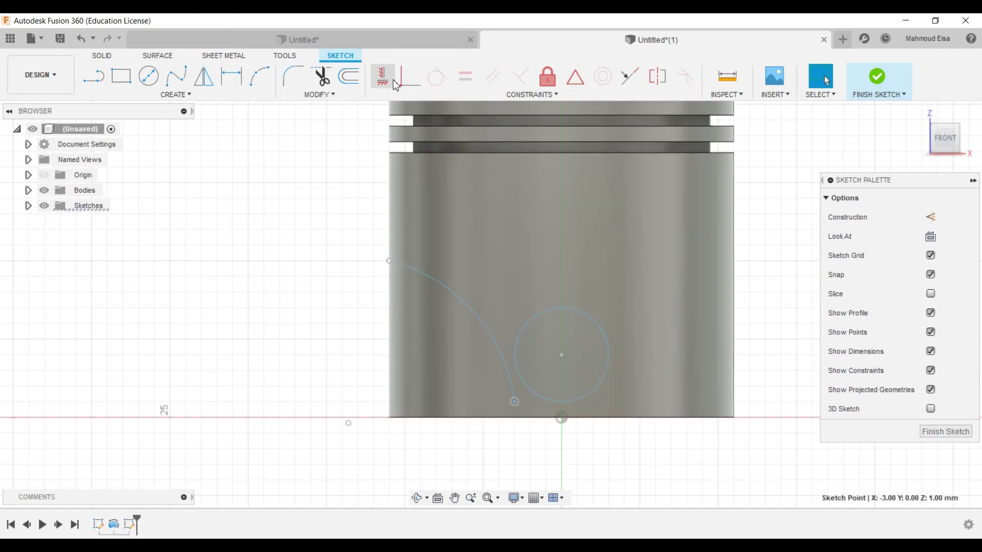
click(563, 419)
click(514, 403)
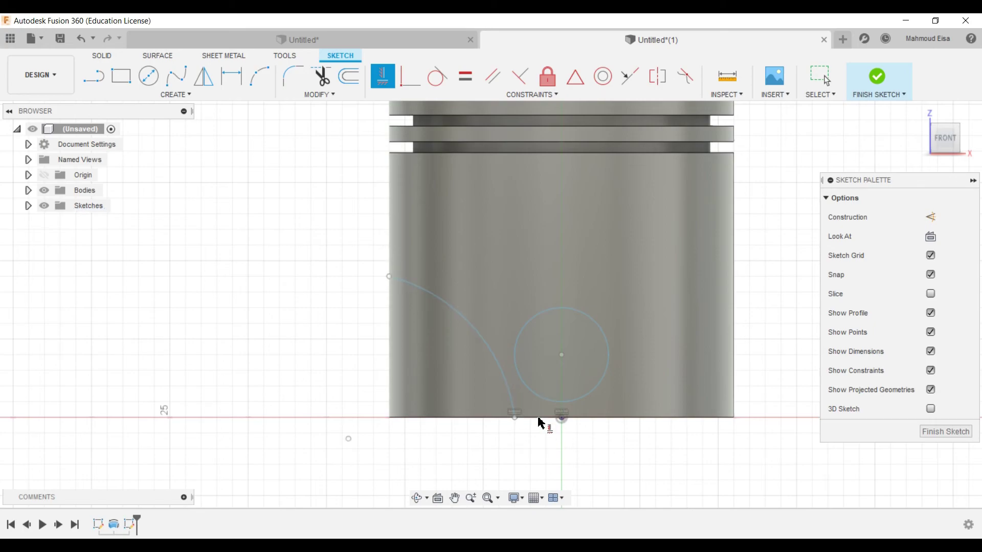
click(821, 77)
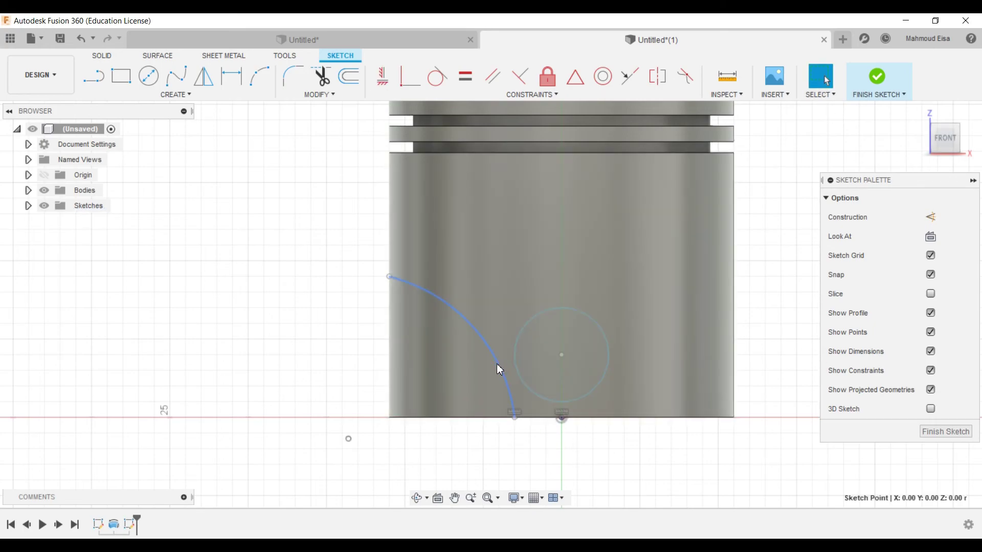
Make the arc and the circle tangent to each other.
click(500, 369)
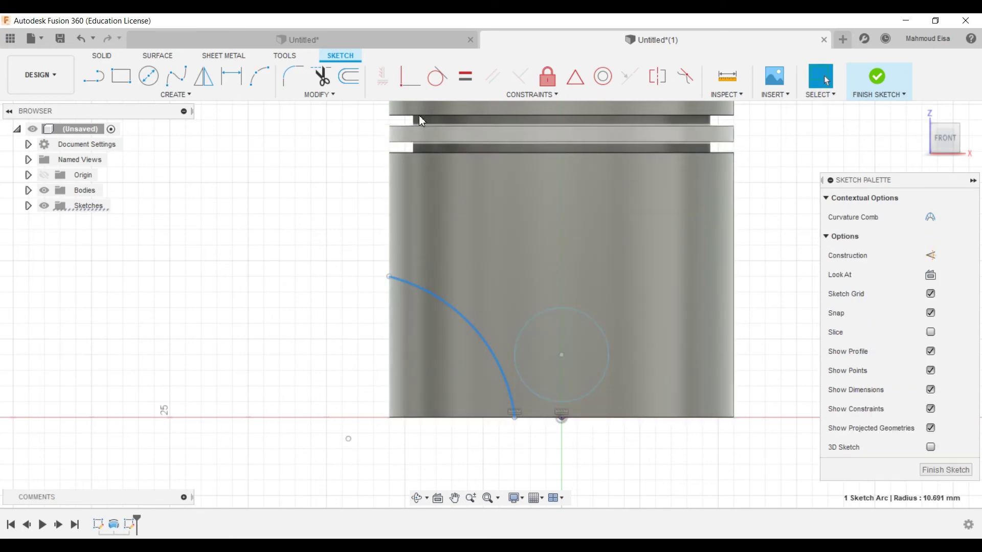
click(513, 354)
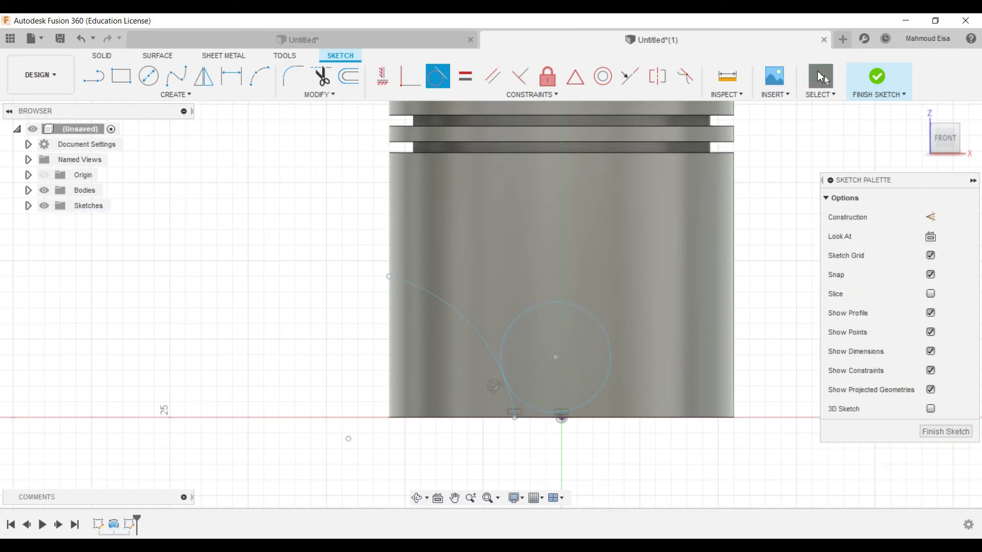
click(821, 76)
Dimension the circle's diameter as 9 mm.
click(231, 77)
click(532, 307)
click(524, 257)
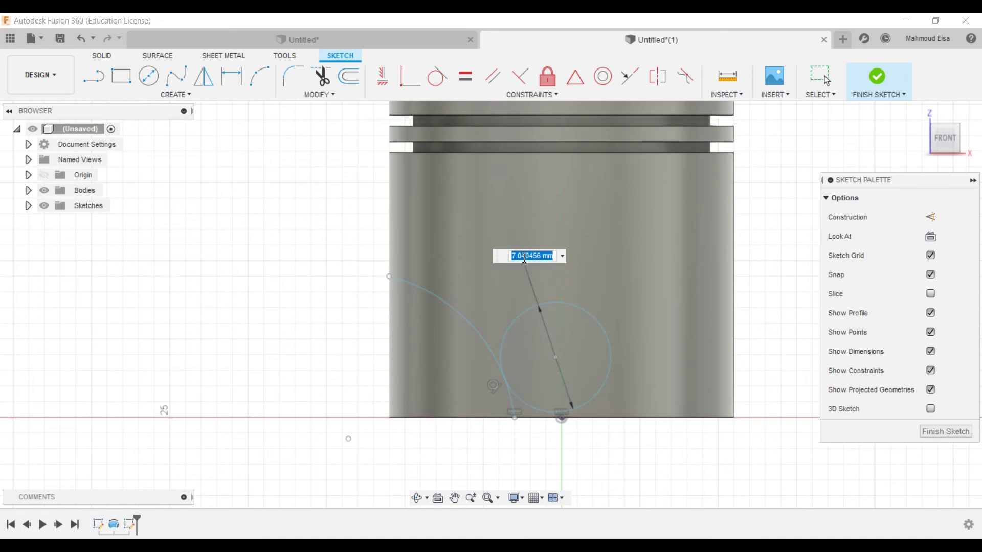
text(10)
key(Return)
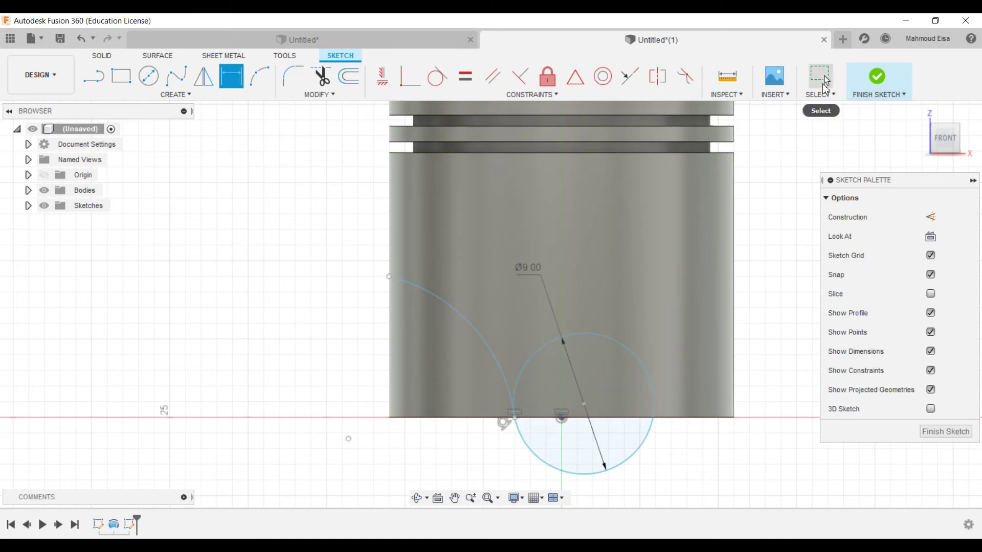
click(820, 77)
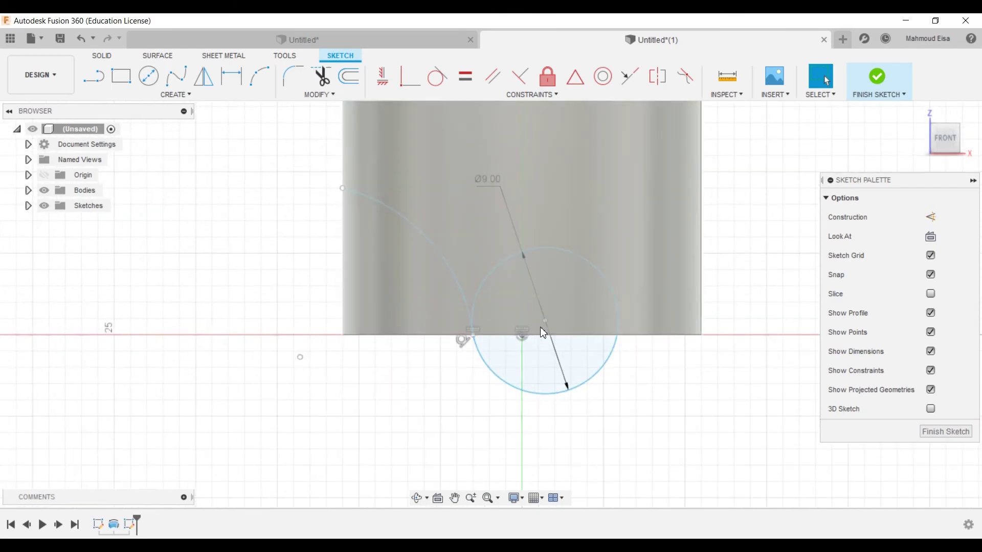
Move the circle's centre onto the vertical axis and align it with the sketch origin using a Horizontal/Vertical constraint.
drag(545, 320, 517, 285)
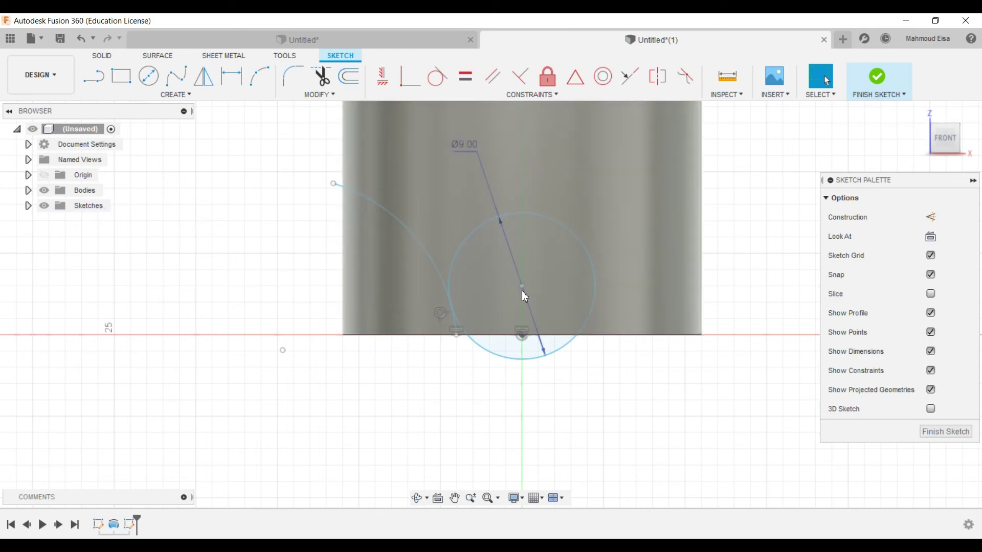
click(522, 287)
click(383, 78)
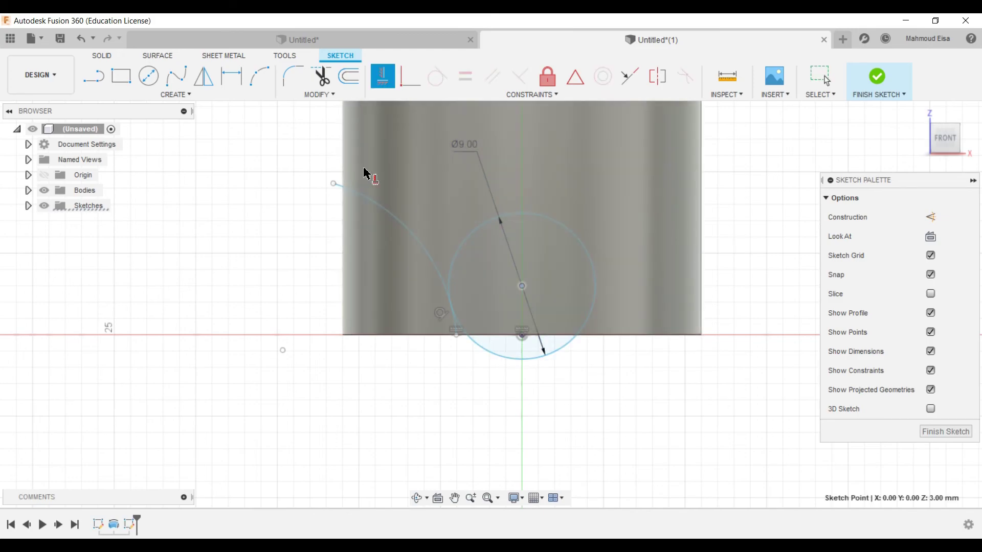
click(522, 335)
key(Escape)
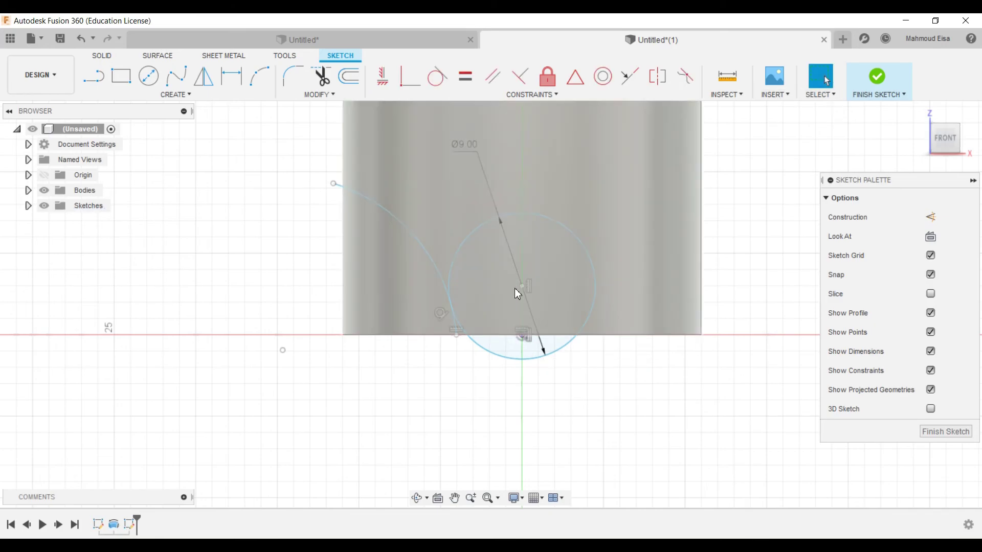
Move the circle up along the axis until it lies fully inside the body, with its centre about 5.35 mm above the origin.
click(523, 286)
drag(524, 286, 521, 242)
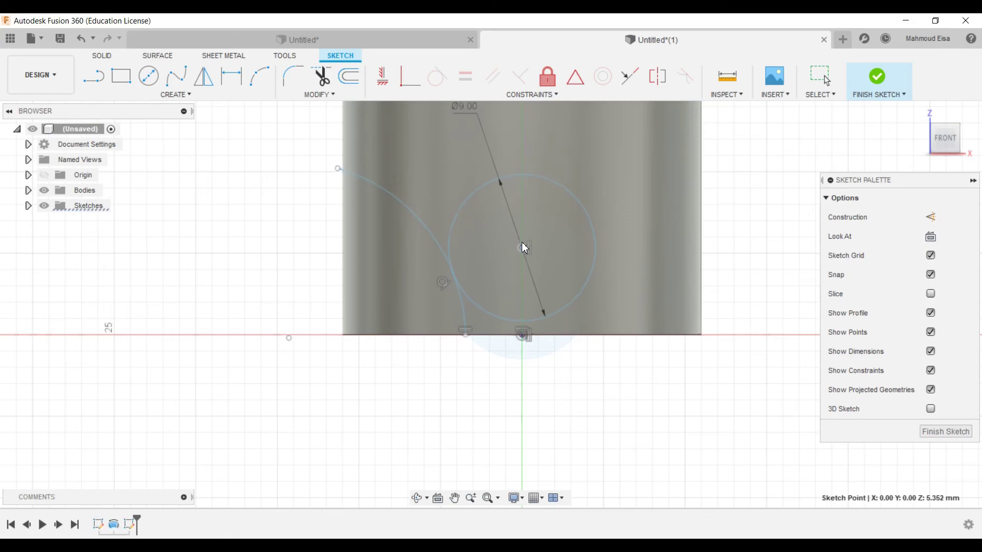
scroll(534, 404, down, 5)
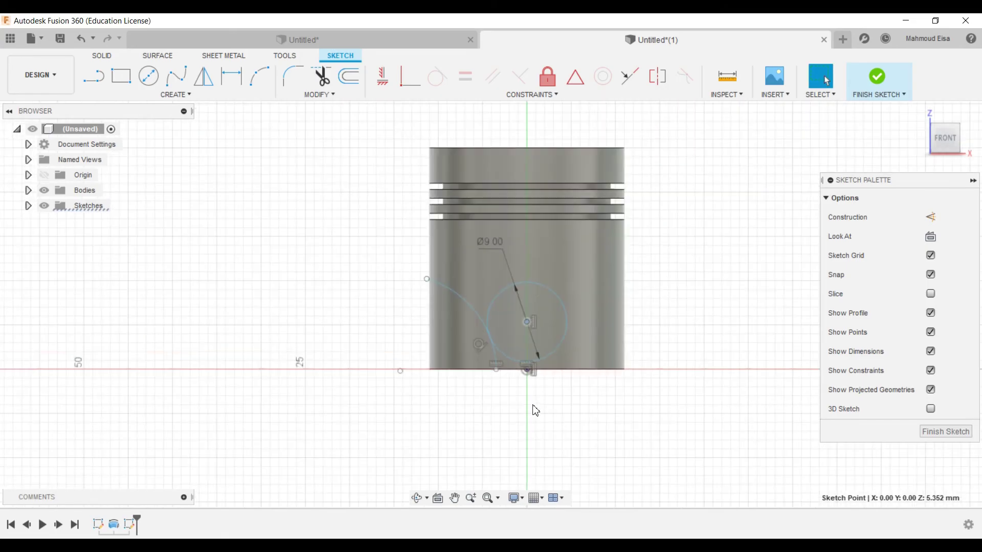
scroll(477, 408, up, 3)
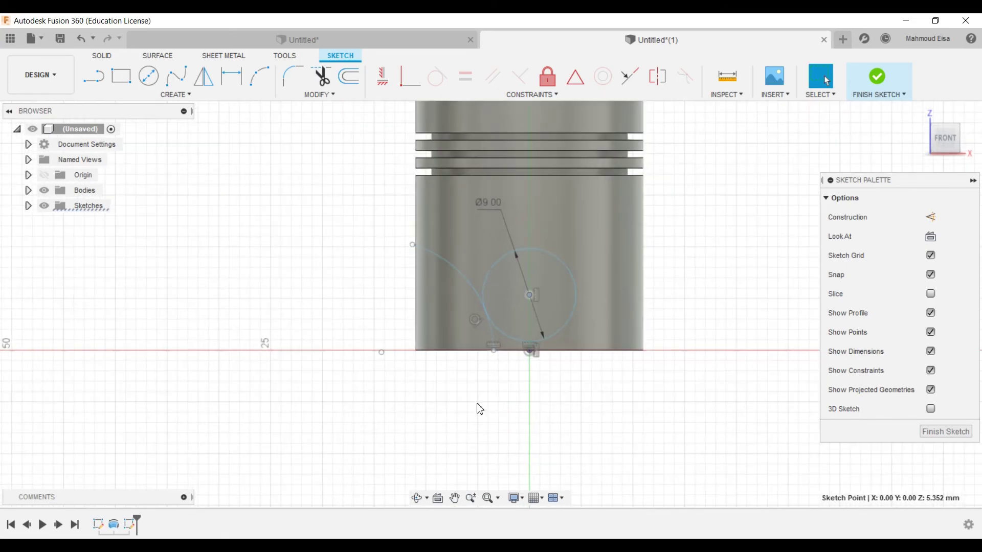
Dimension the vertical distance from the piston's top edge to the circle's centre as 19.2 mm.
click(231, 77)
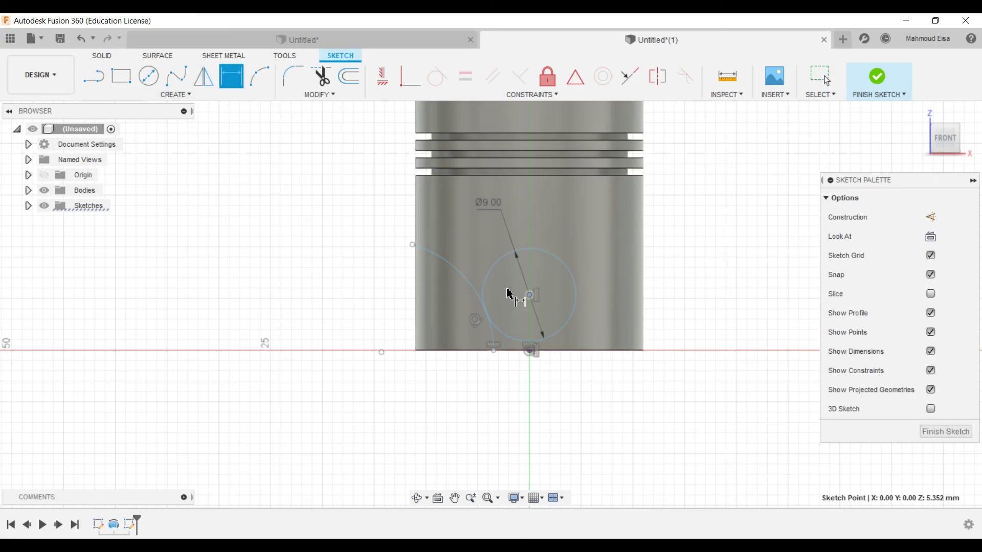
scroll(533, 390, up, 1)
scroll(533, 391, down, 3)
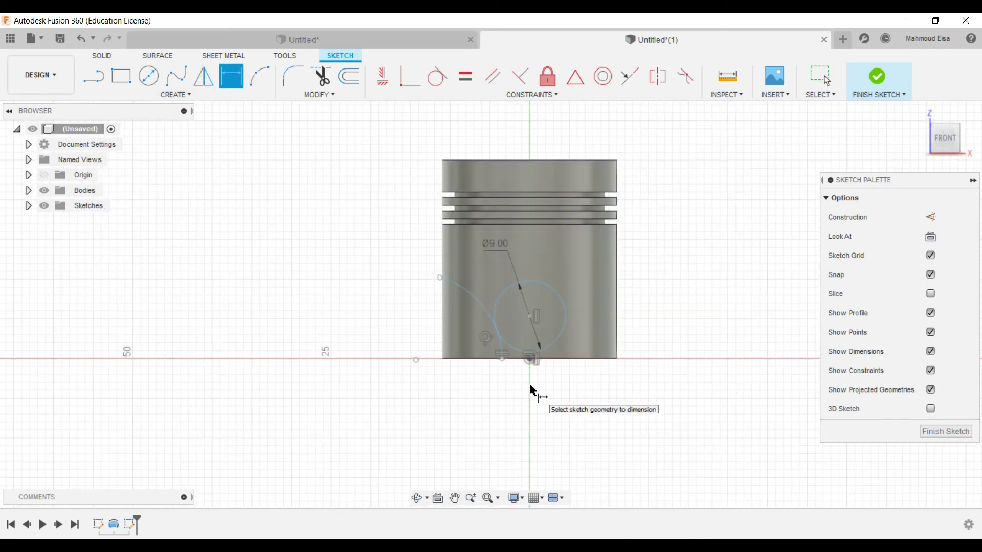
click(607, 160)
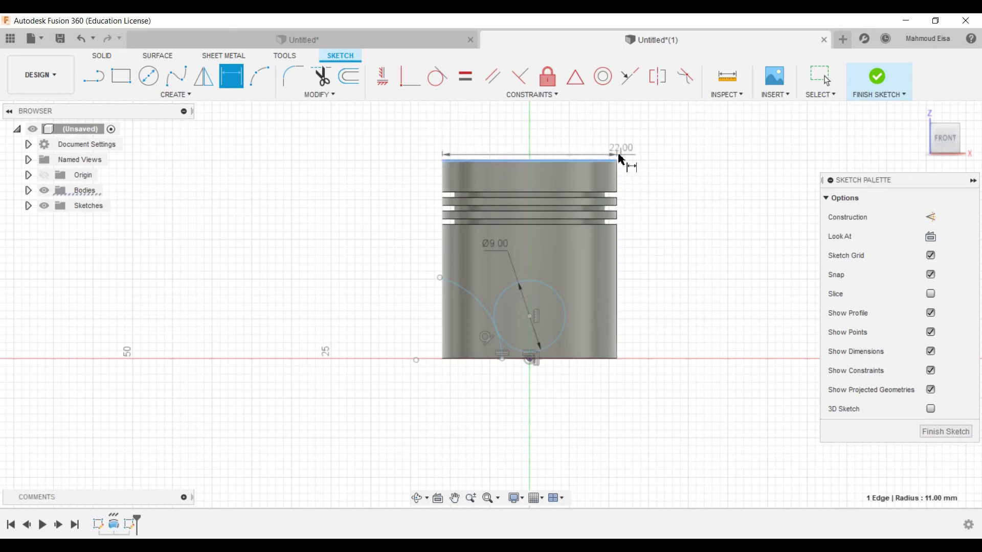
click(530, 317)
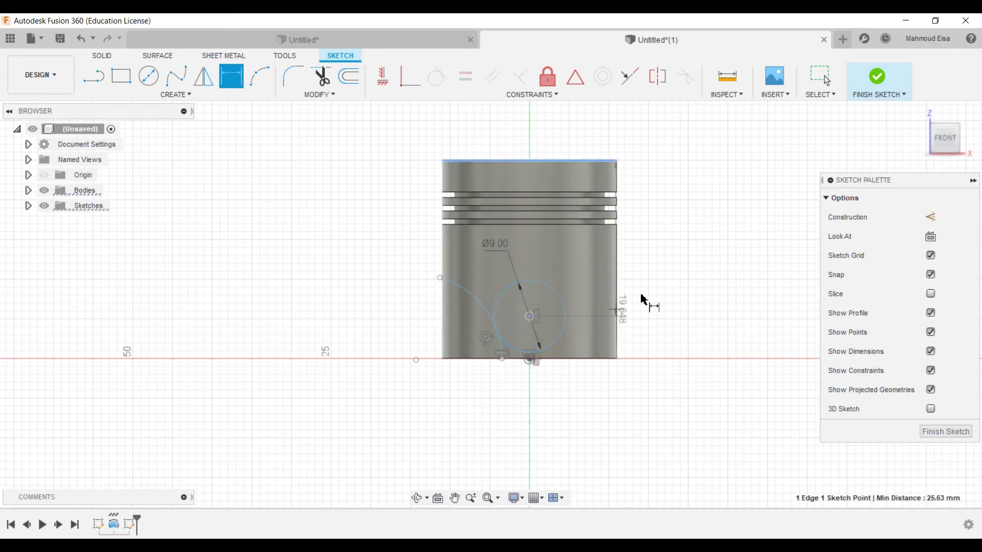
click(672, 297)
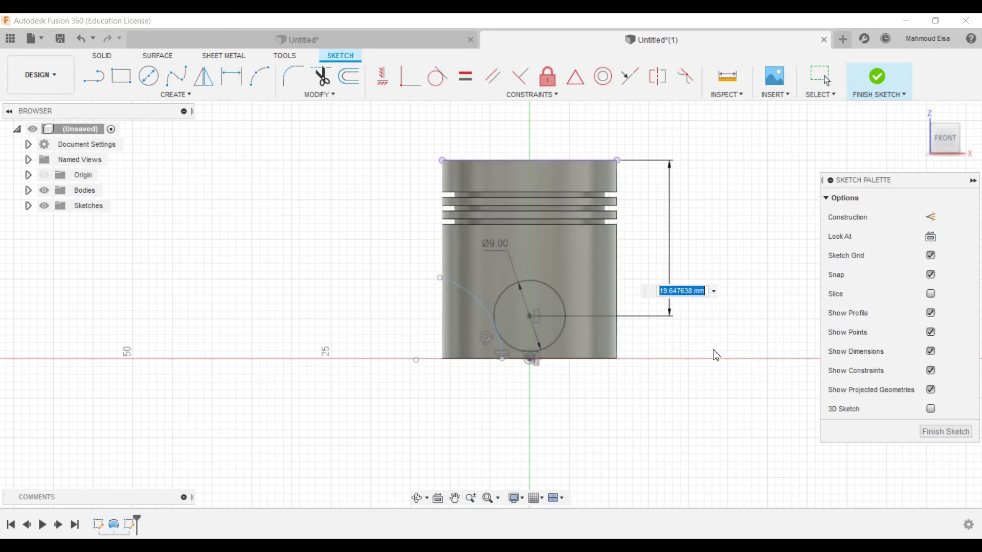
text(1)
scroll(547, 372, down, 2)
scroll(554, 375, up, 5)
scroll(528, 339, up, 4)
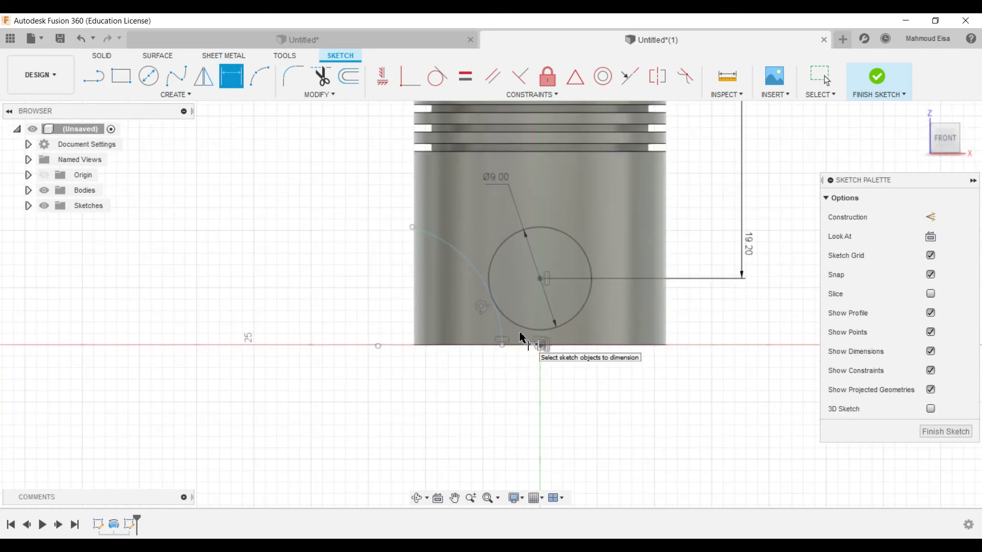
scroll(502, 390, down, 4)
scroll(546, 235, up, 2)
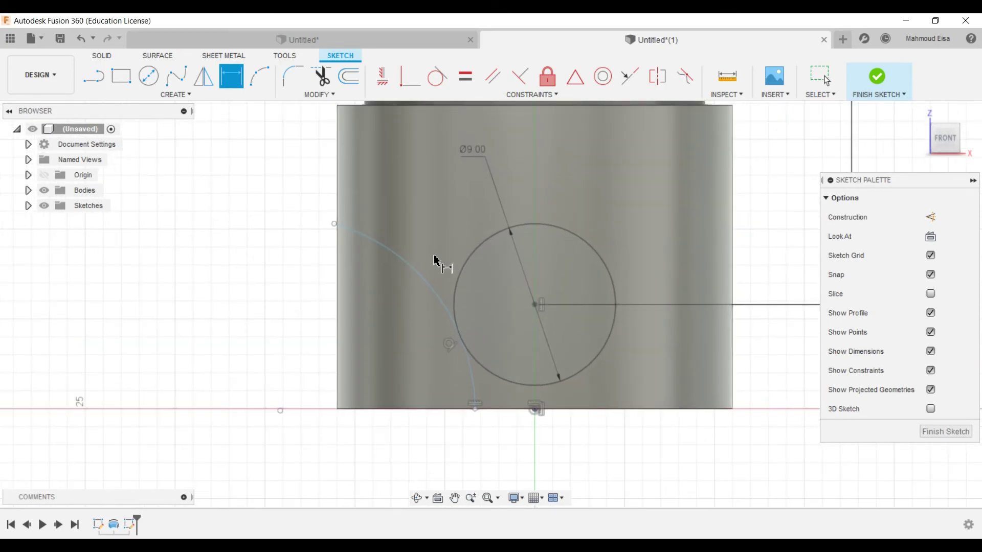
key(Escape)
Move the arc's upper endpoint onto the body's left edge at a height of 10.5 mm and lock it with a Fix constraint.
scroll(460, 348, up, 1)
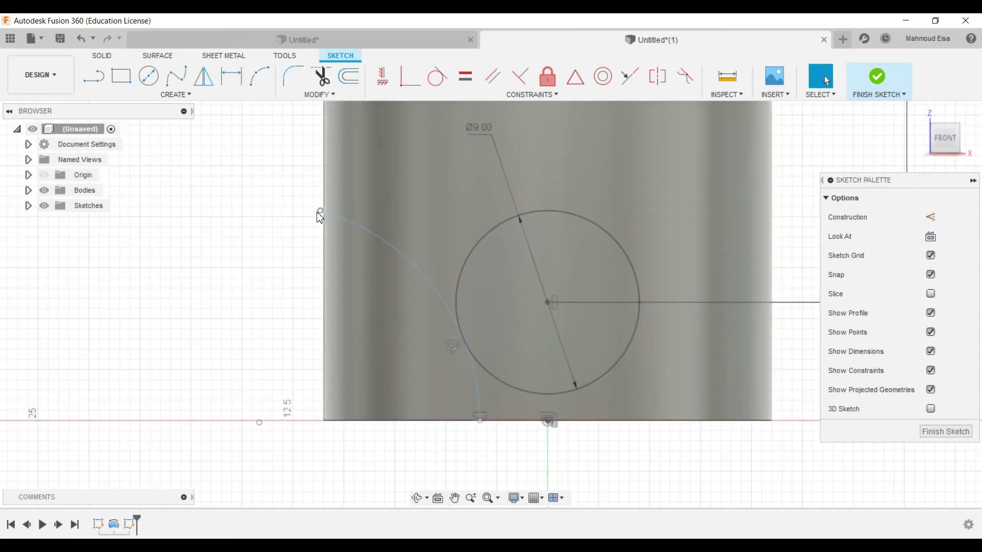
drag(318, 213, 324, 213)
click(294, 212)
click(324, 207)
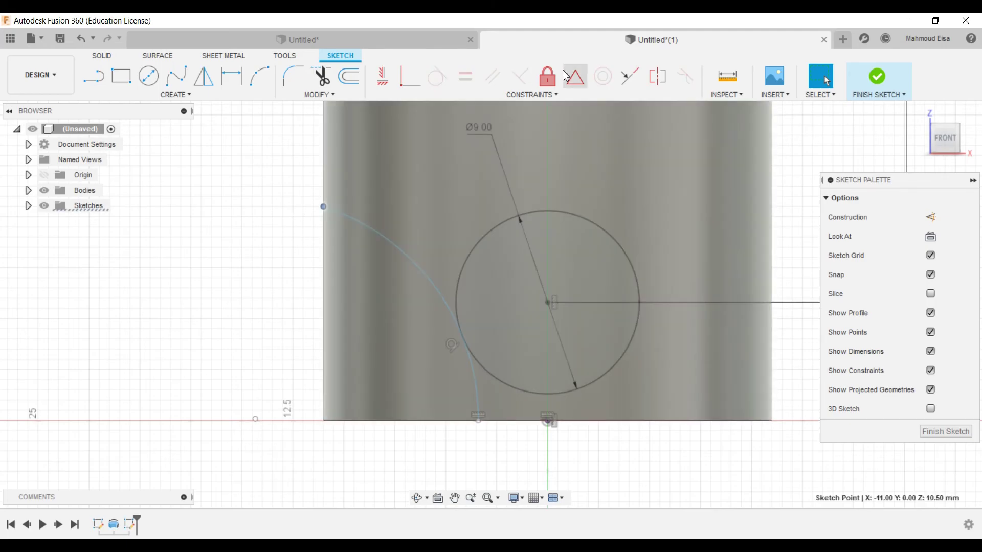
click(538, 85)
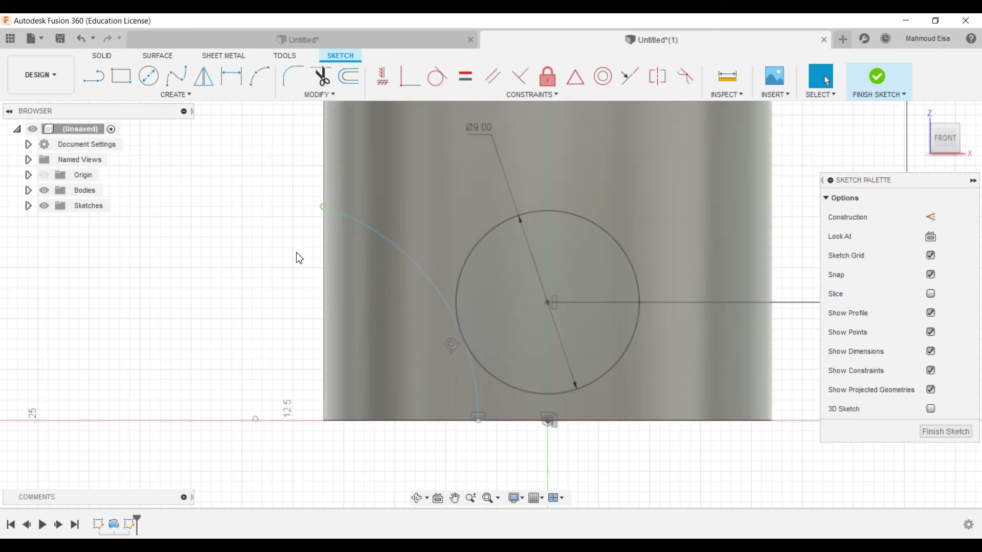
scroll(355, 239, down, 3)
scroll(327, 297, up, 3)
scroll(325, 290, down, 2)
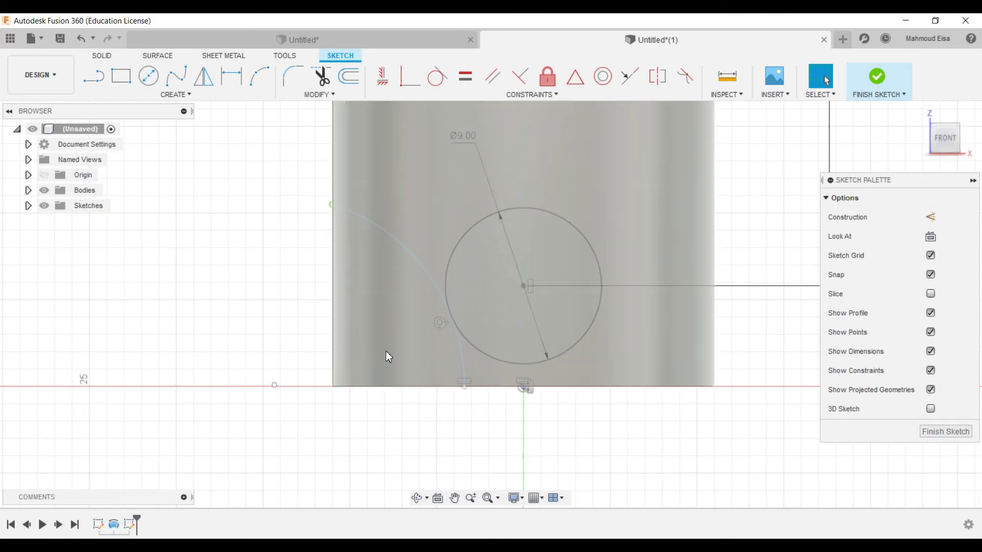
Try to dimension the distance between the arc's fixed upper endpoint and the circle's centre.
click(231, 75)
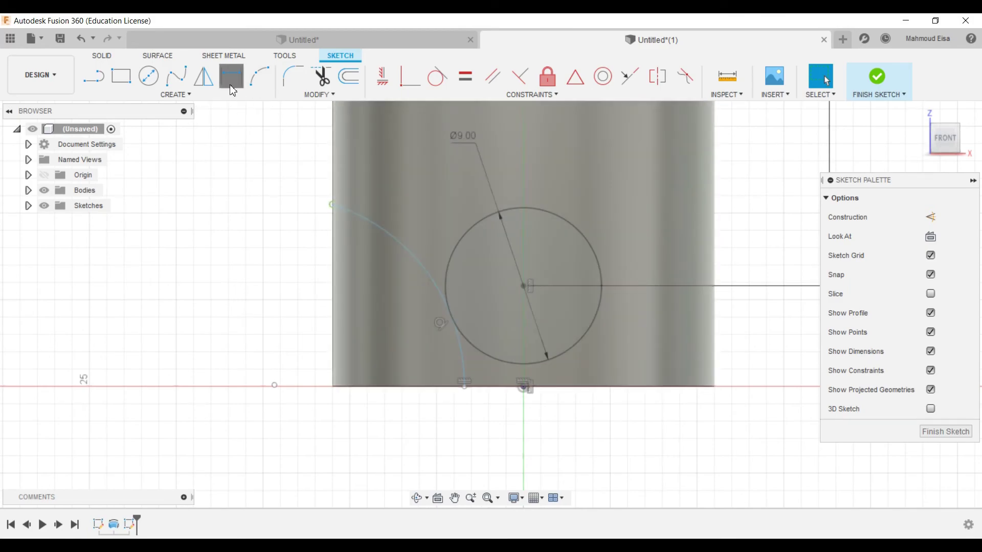
click(333, 205)
click(525, 287)
click(382, 439)
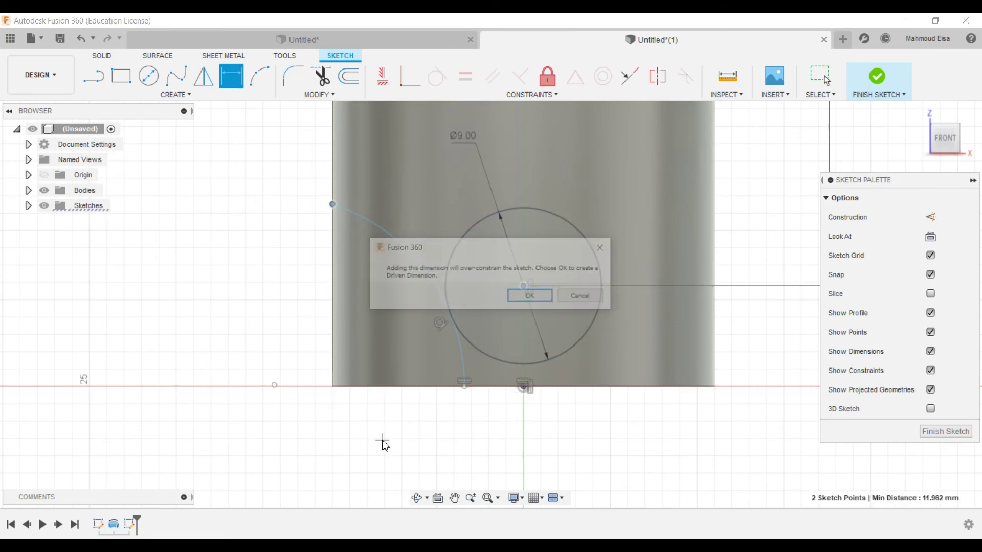
click(573, 298)
scroll(250, 337, down, 3)
scroll(255, 358, up, 2)
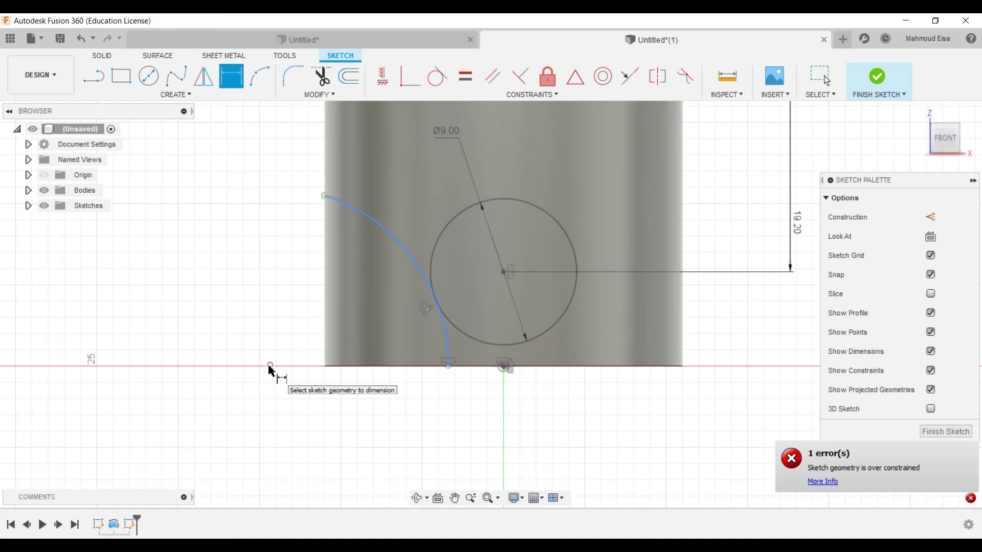
Dimension the horizontal distance between the arc's centre point and the circle's centre as 14 mm.
click(271, 366)
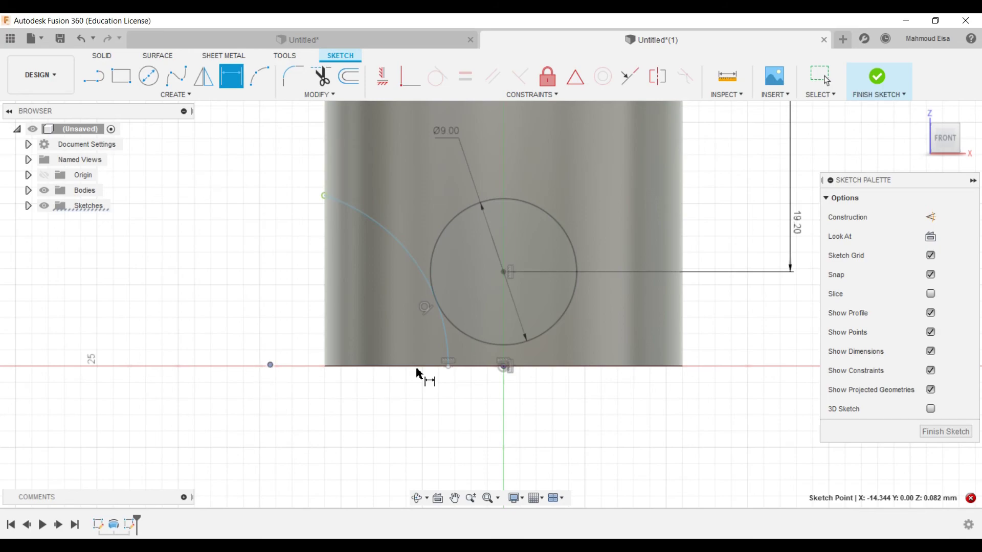
click(268, 368)
click(503, 273)
click(386, 460)
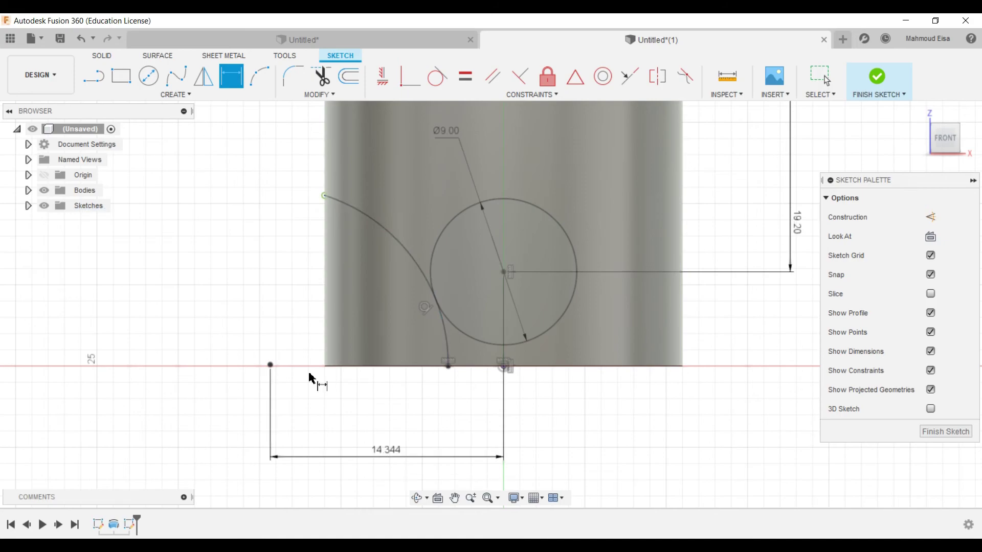
double_click(387, 454)
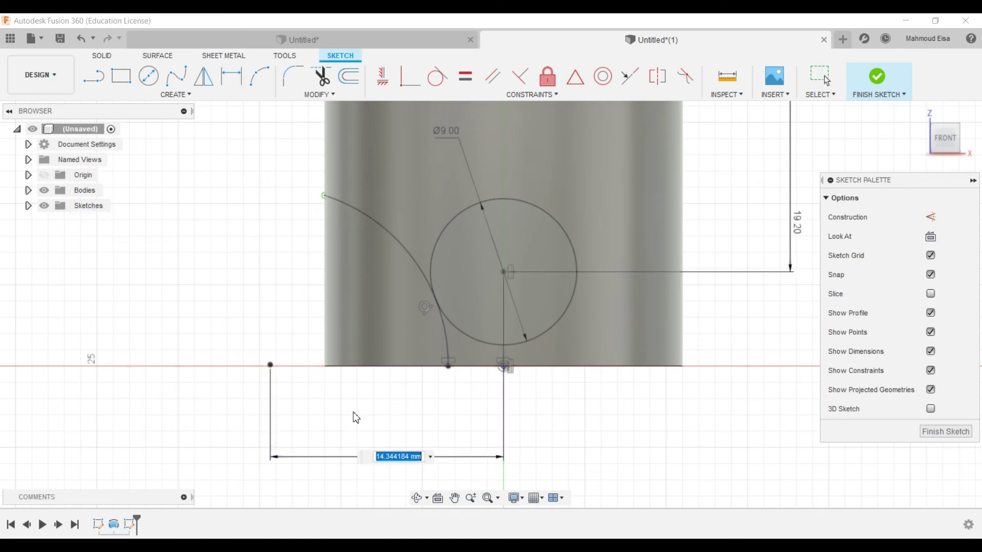
key(Return)
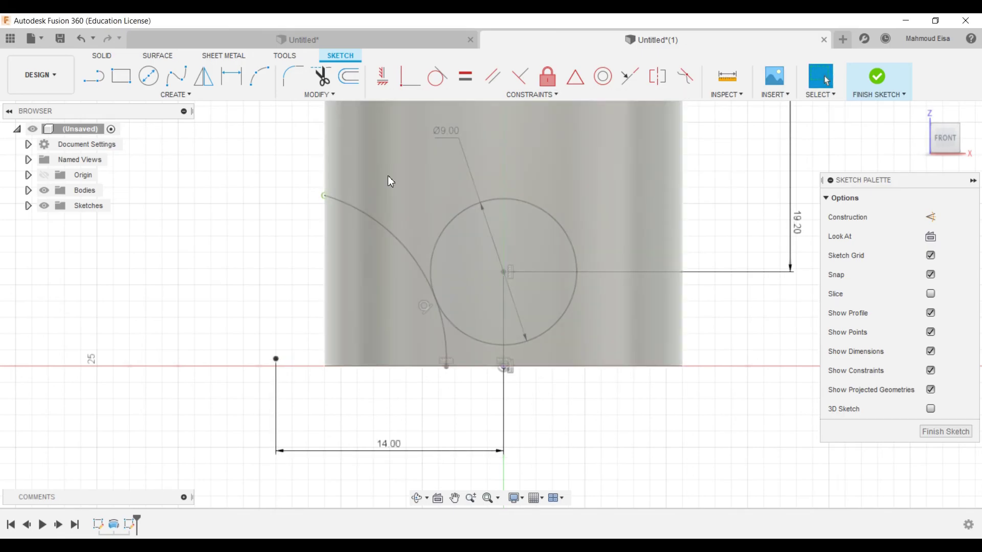
Sketch a vertical line from the circle's centre up past the circle and convert its segments to construction geometry.
scroll(358, 281, down, 1)
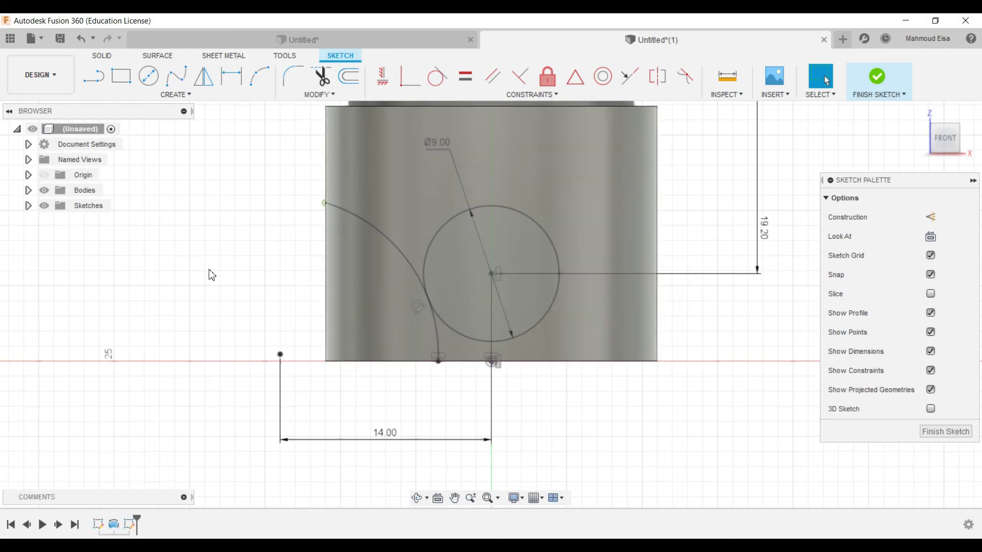
click(94, 77)
click(491, 273)
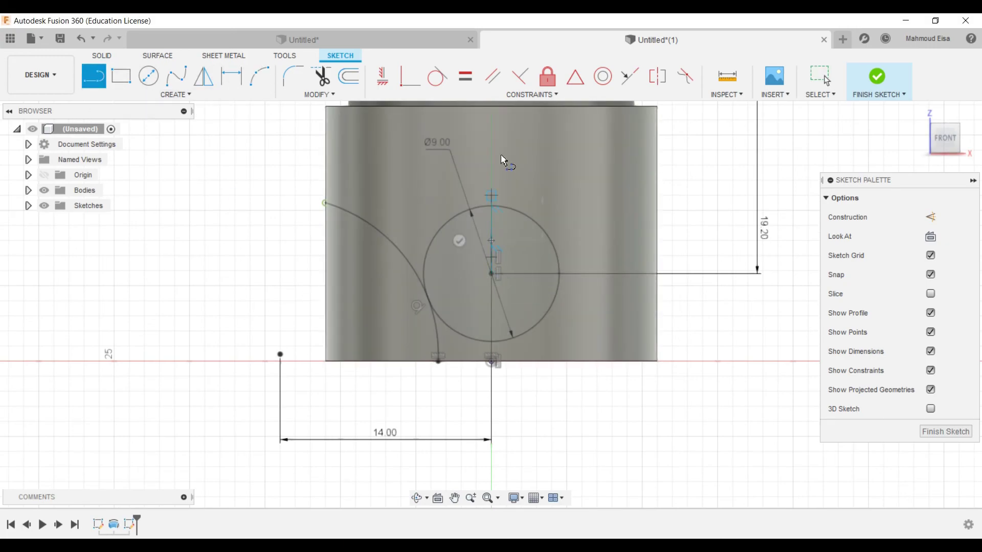
click(491, 150)
click(930, 217)
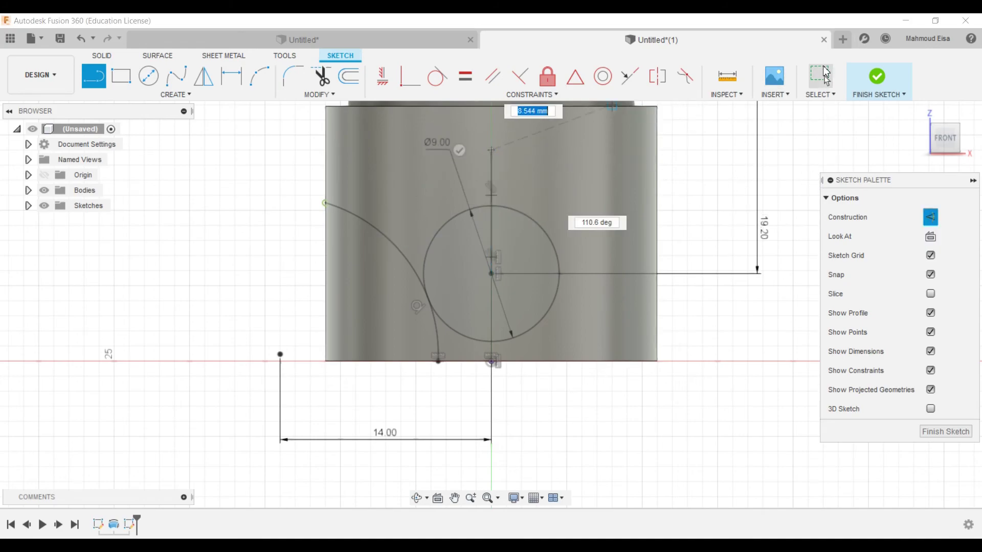
click(820, 78)
click(493, 168)
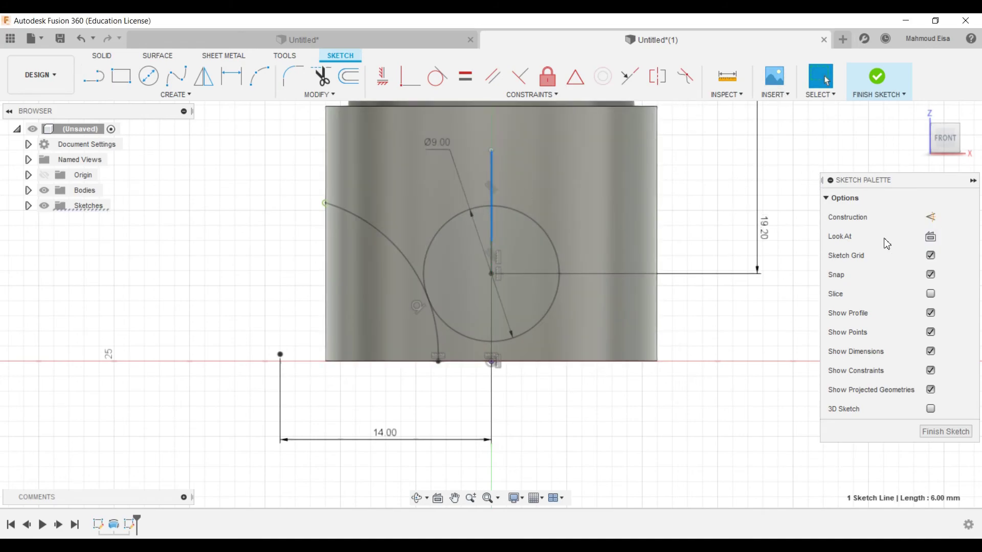
click(931, 218)
scroll(513, 268, up, 5)
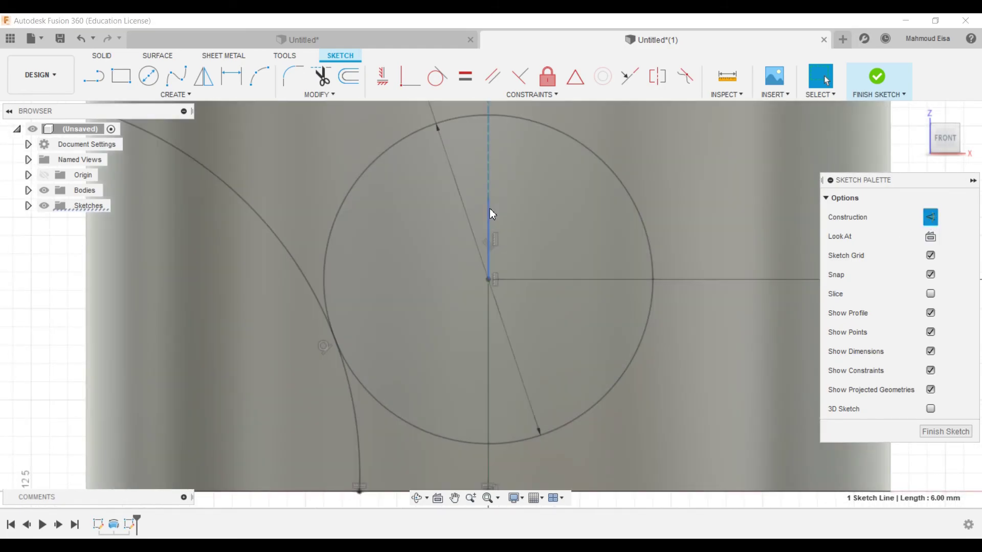
click(489, 208)
click(930, 219)
Trim away the vertical construction line above the circle's centre.
scroll(563, 256, down, 4)
click(321, 76)
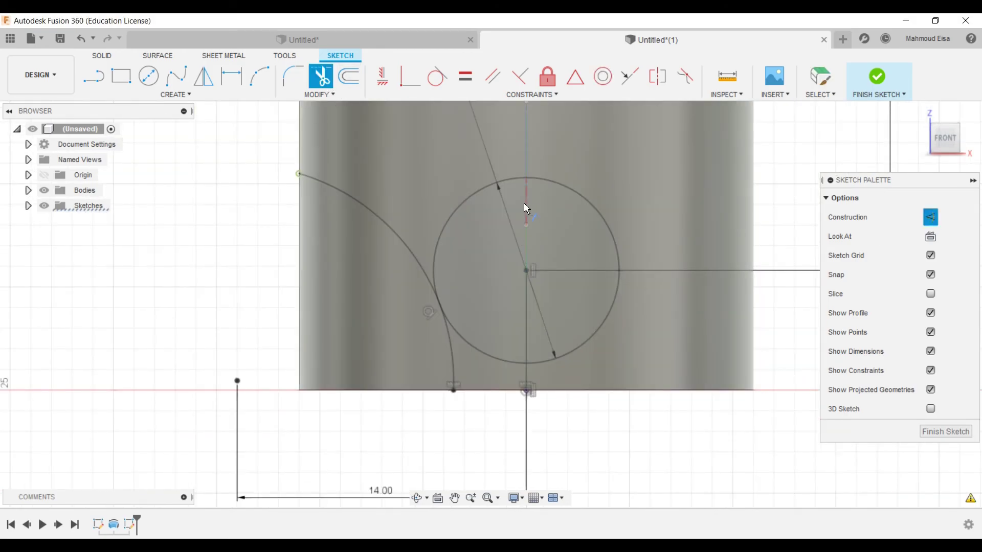
click(526, 210)
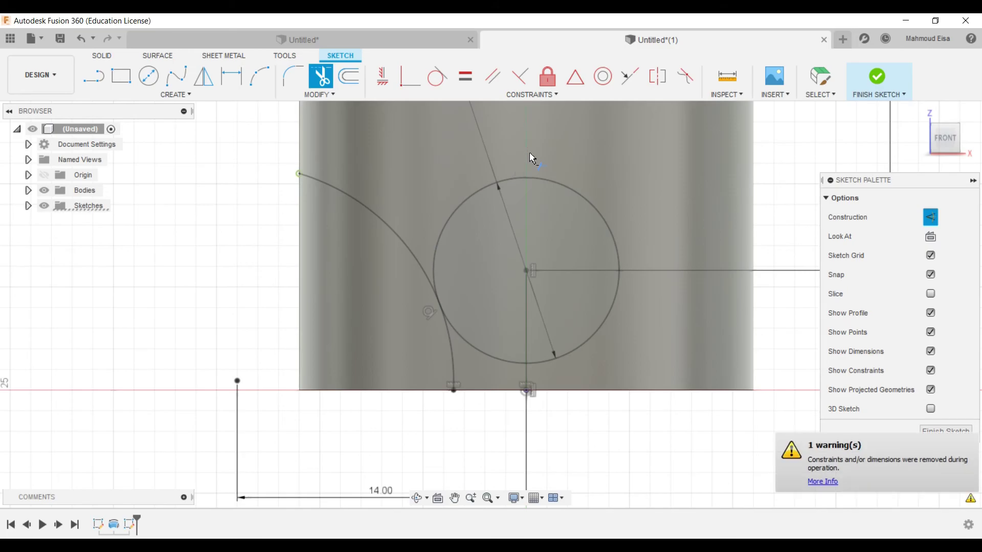
click(810, 81)
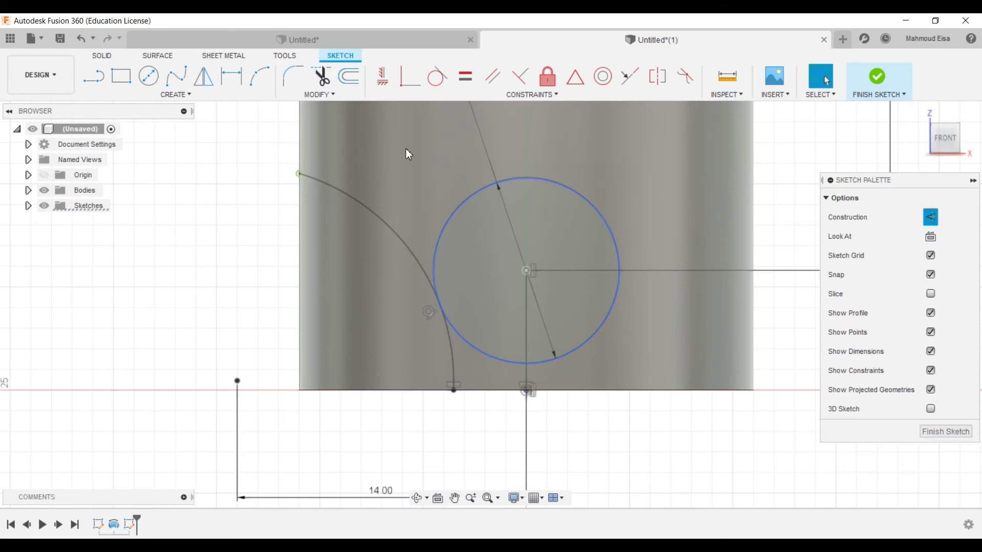
Sketch a vertical construction line from the circle's centre up past the top of the circle.
click(104, 78)
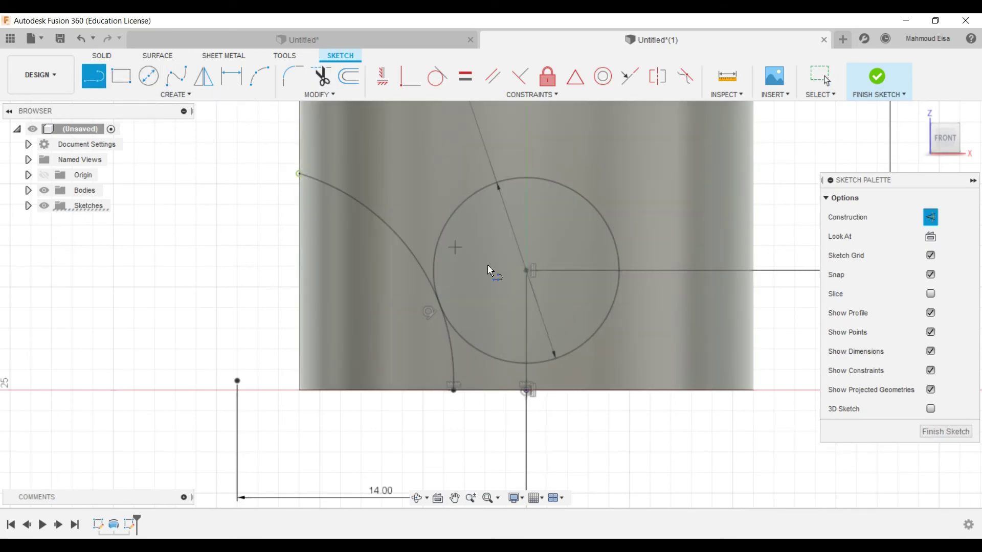
scroll(478, 405, down, 3)
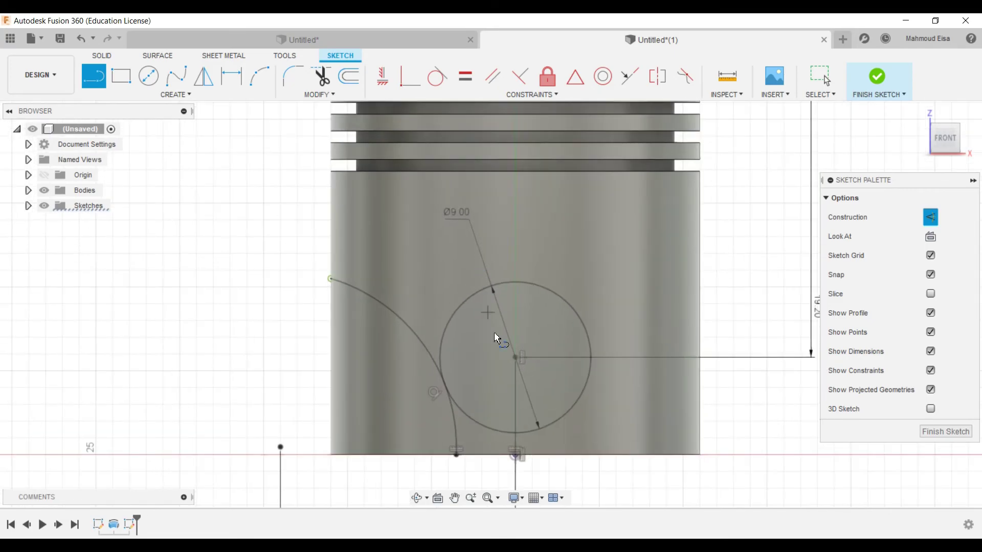
scroll(503, 368, up, 2)
click(514, 339)
click(514, 196)
click(820, 78)
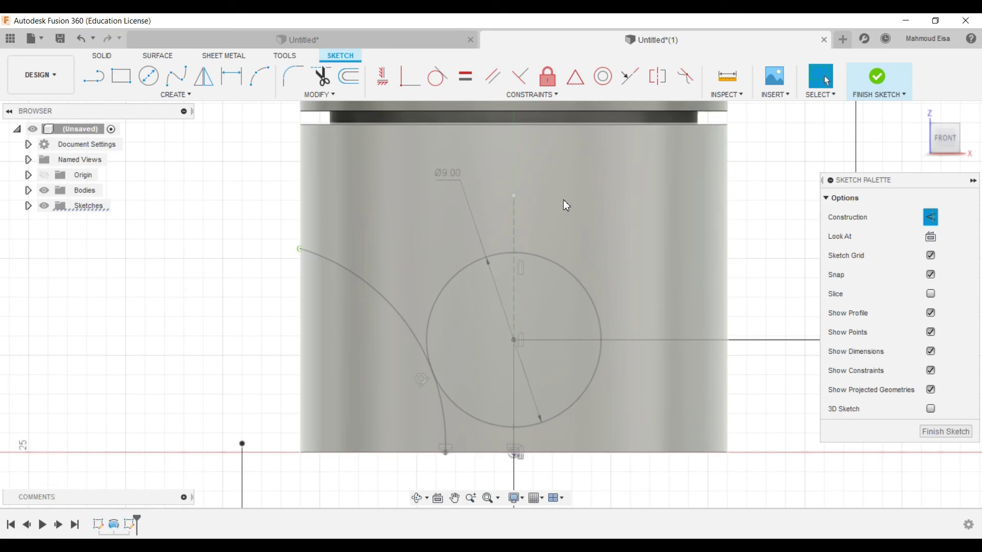
scroll(479, 315, down, 3)
scroll(479, 312, up, 2)
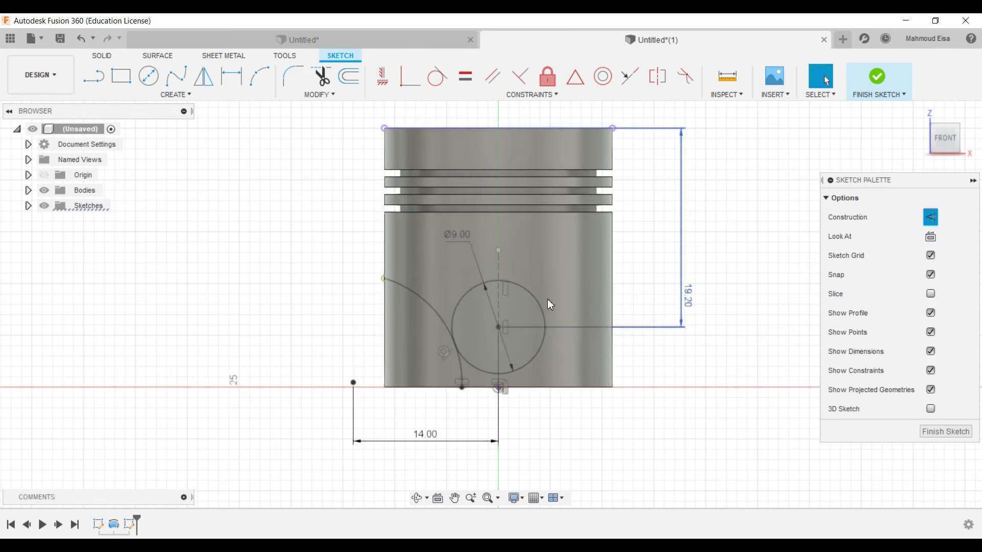
scroll(515, 344, up, 1)
scroll(511, 338, up, 1)
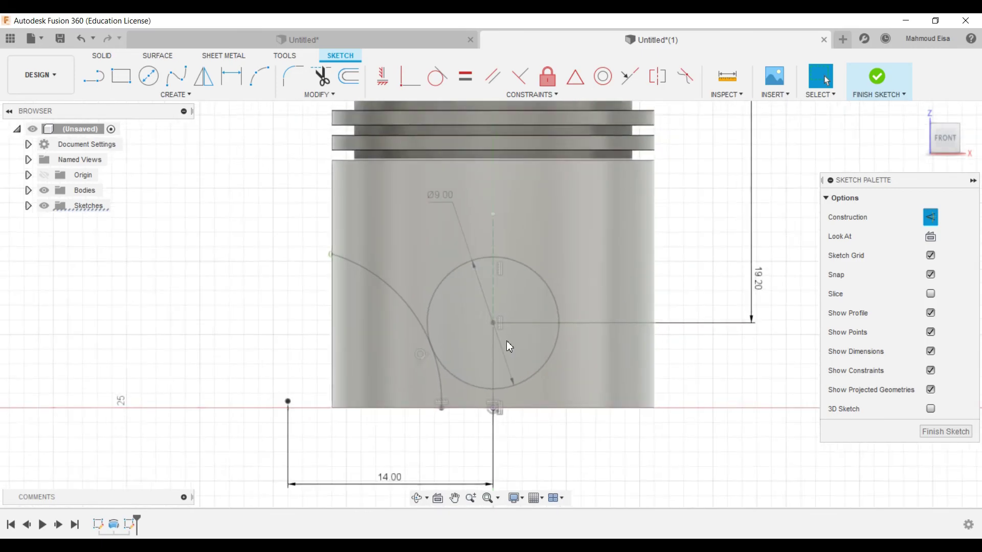
scroll(507, 341, up, 1)
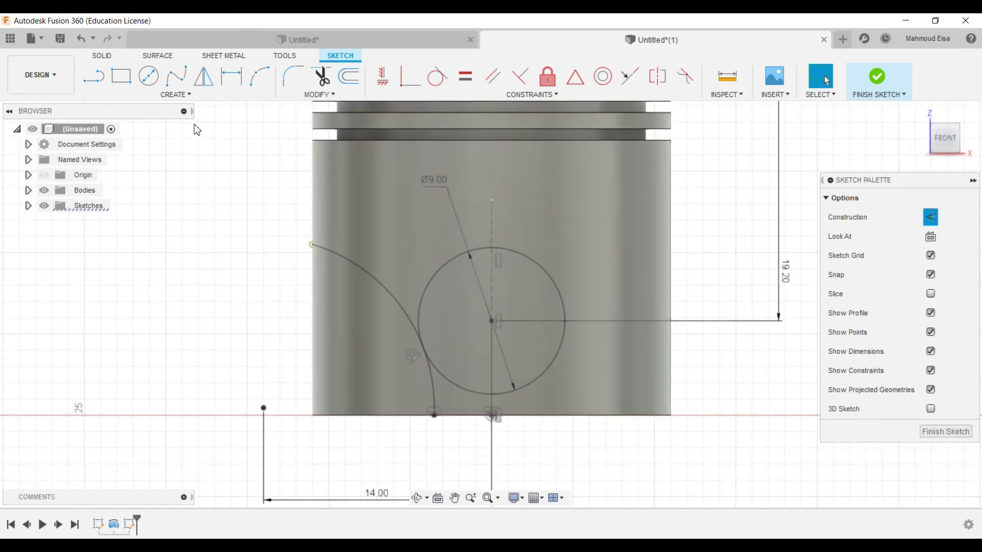
click(203, 76)
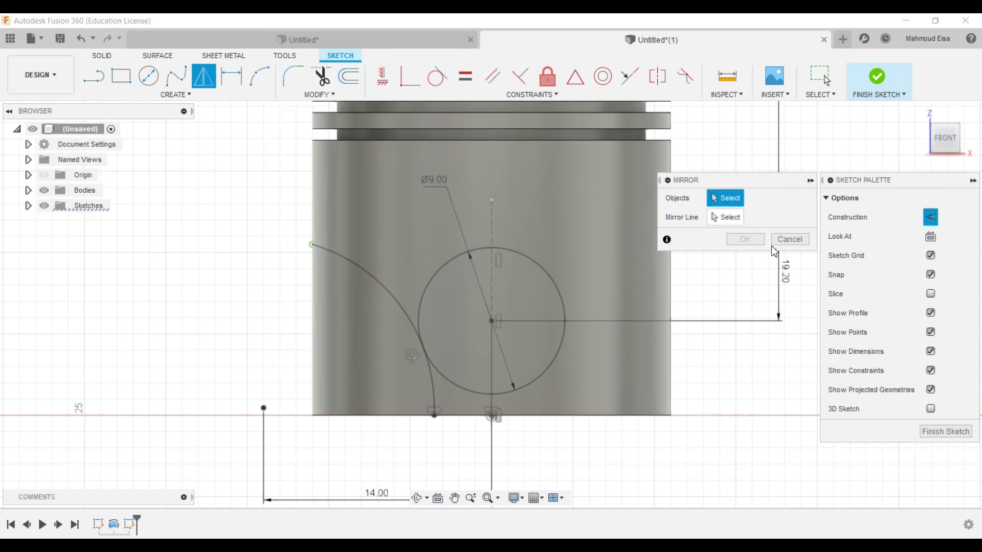
click(790, 239)
Try to sketch construction lines outward from the arc's upper endpoint and down to the piston's base, and undo them.
key(l)
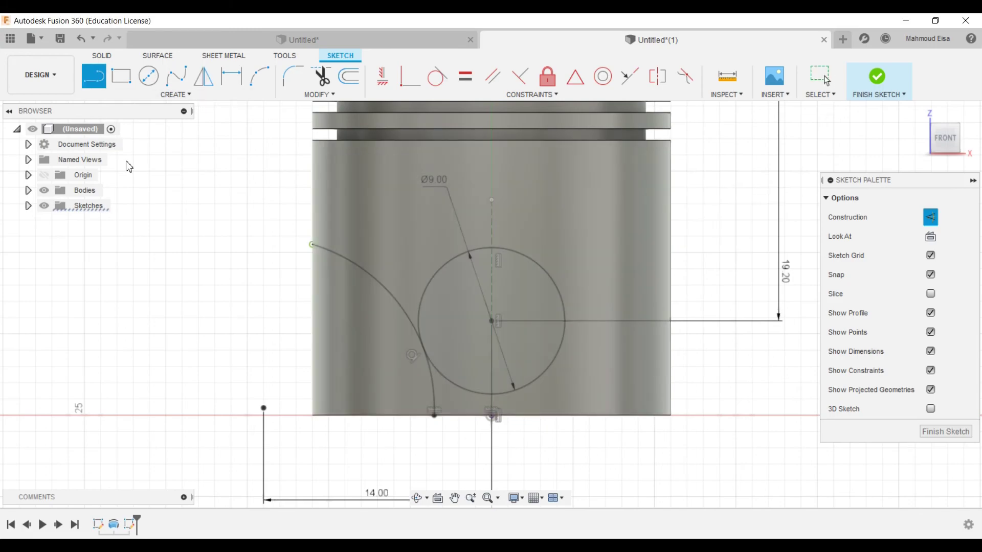
click(311, 245)
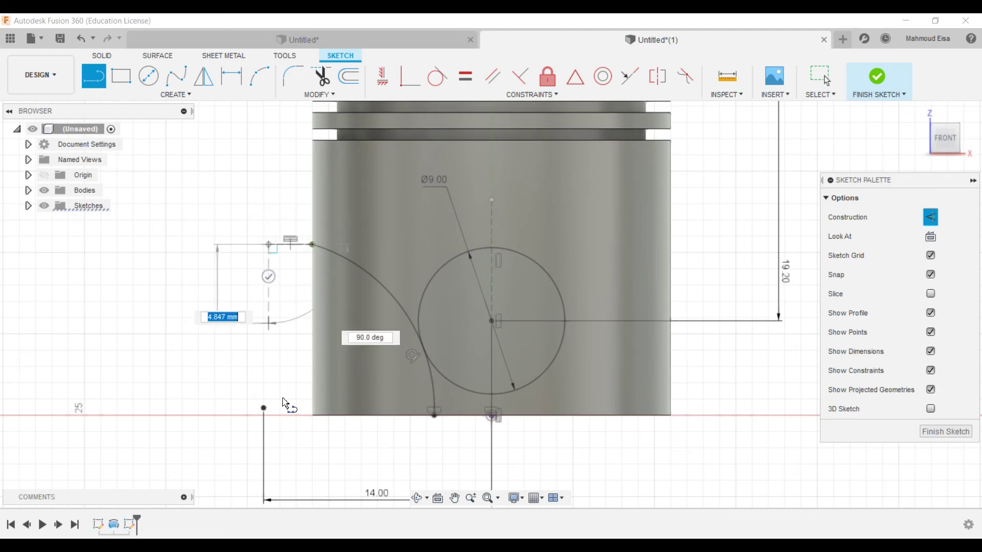
click(269, 416)
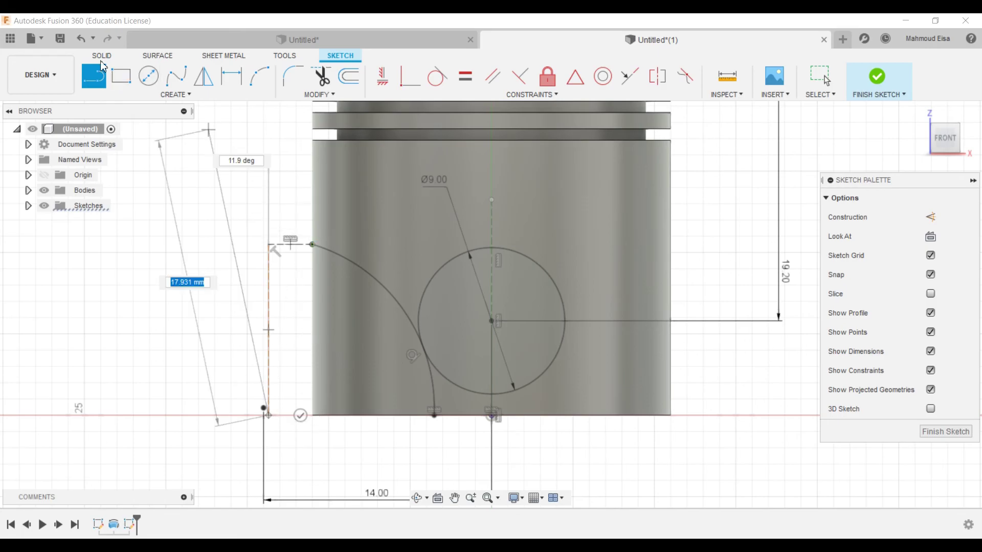
click(81, 39)
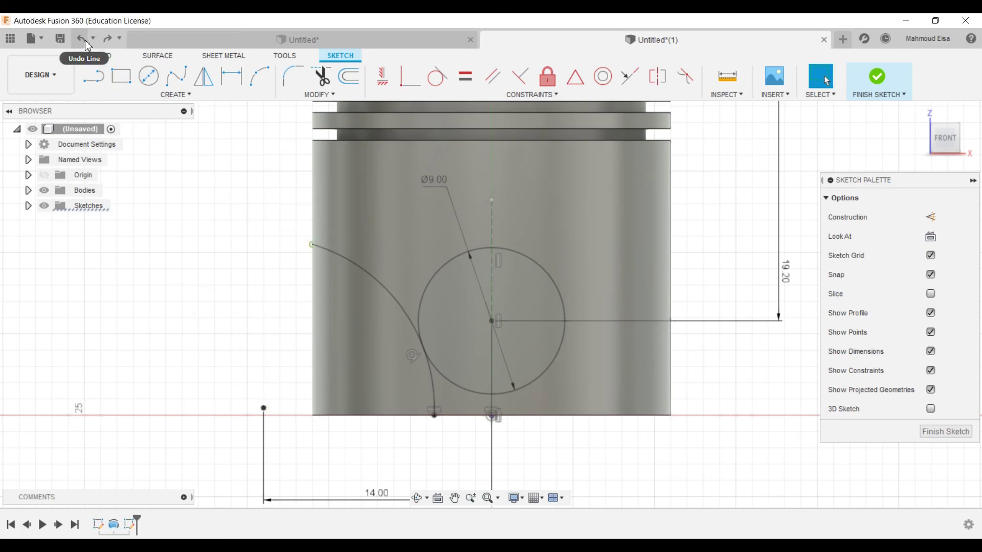
Try to outline the side cut with solid lines outward from the arc's upper endpoint and downward, and undo them.
key(l)
click(312, 245)
click(263, 245)
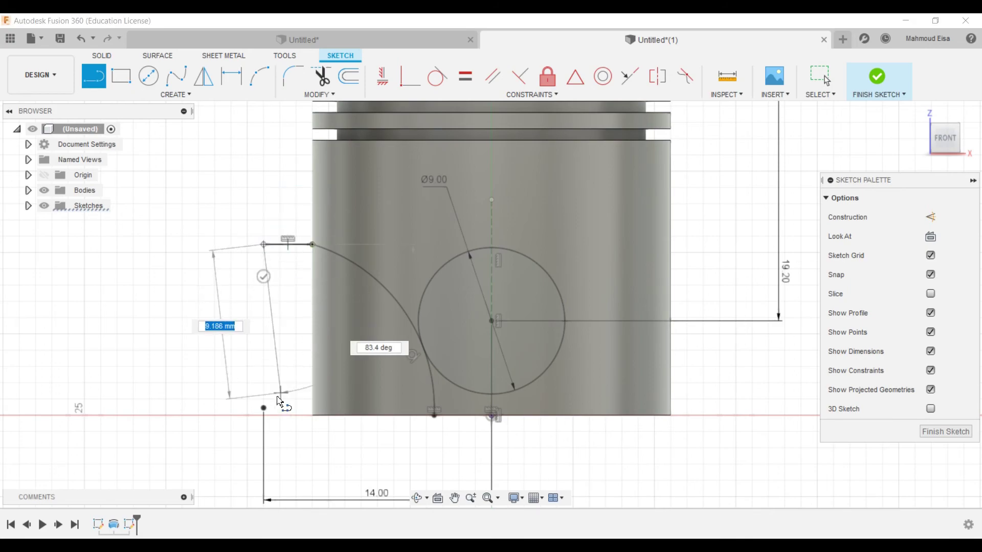
click(276, 395)
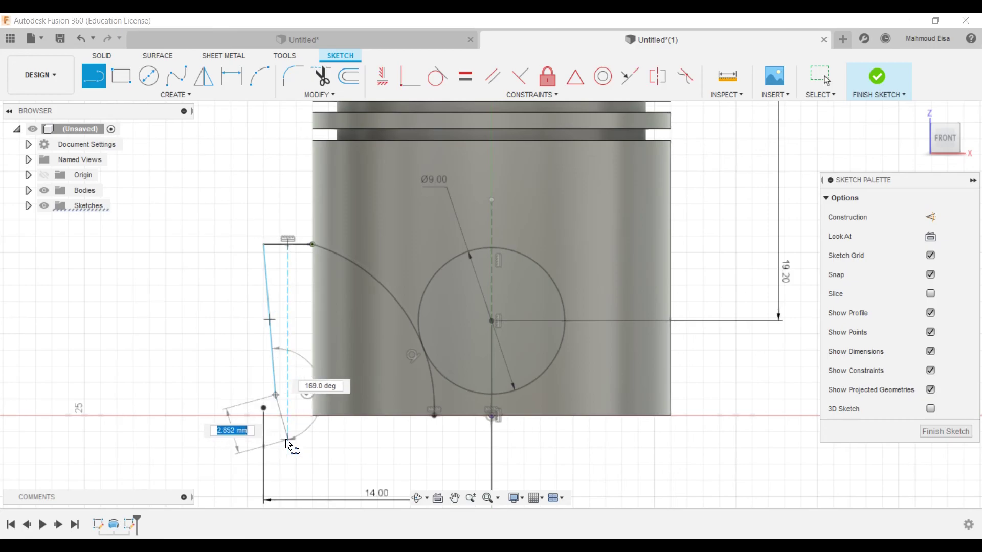
key(Escape)
click(82, 40)
Sketch solid lines from the arc's upper endpoint about 1 mm outward, straight down past the piston's base, and 12 mm across to the centre axis.
click(93, 76)
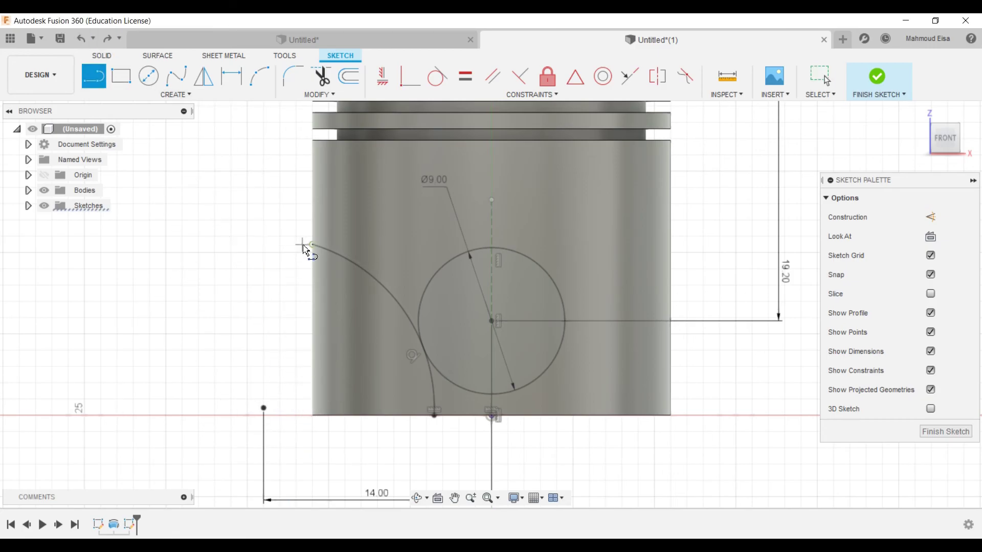
click(298, 244)
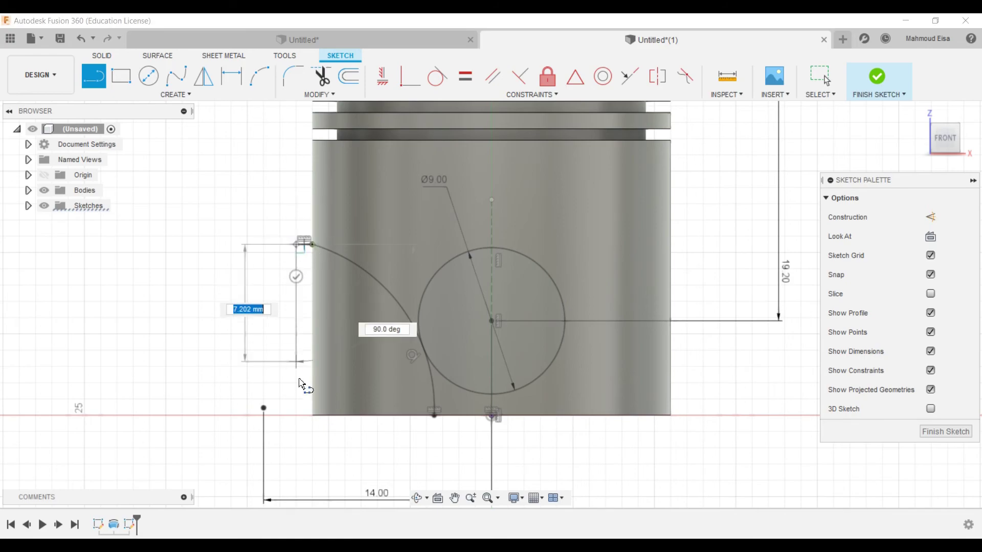
double_click(296, 432)
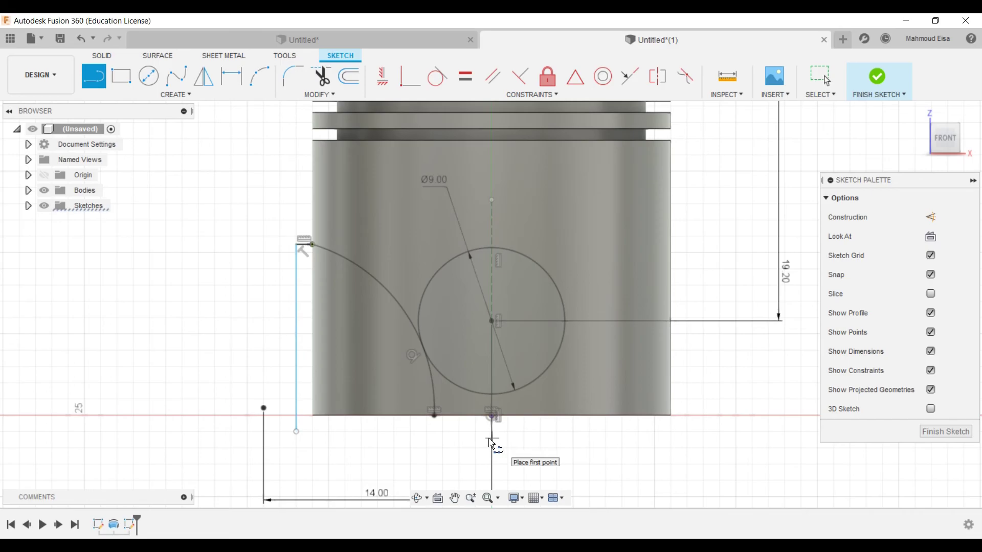
click(296, 432)
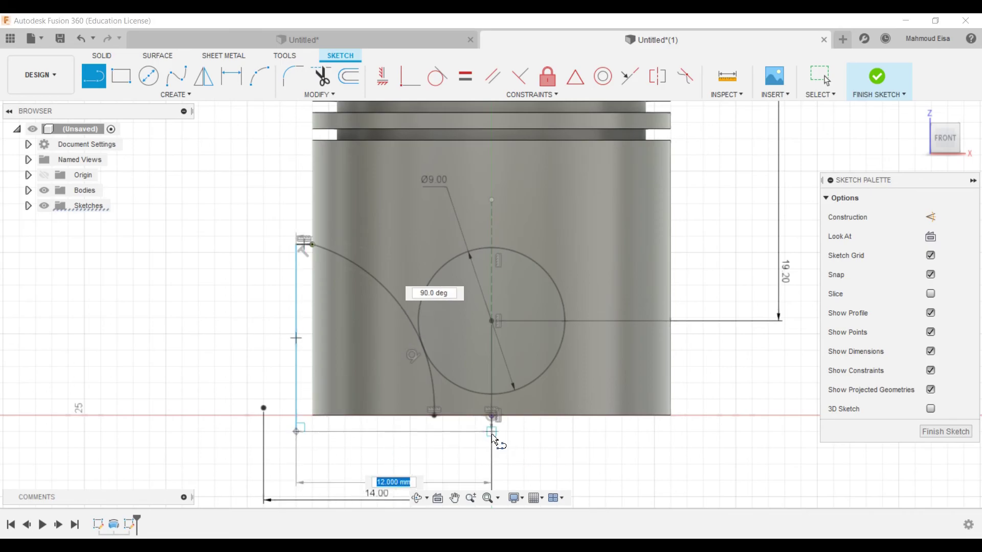
click(492, 432)
click(820, 76)
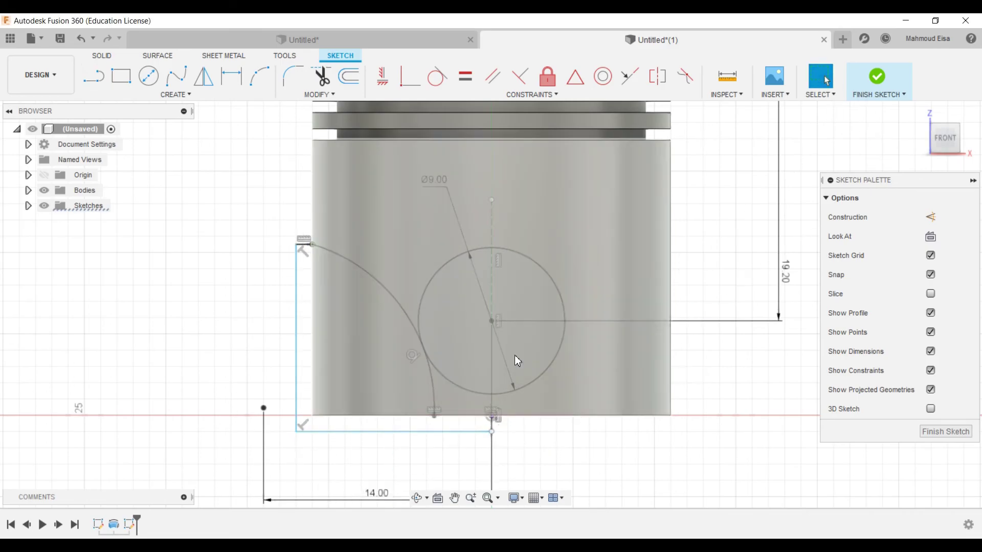
Move the 14 mm dimension from below the piston up to its groove area.
scroll(461, 385, down, 2)
scroll(463, 383, down, 1)
drag(404, 475, 414, 163)
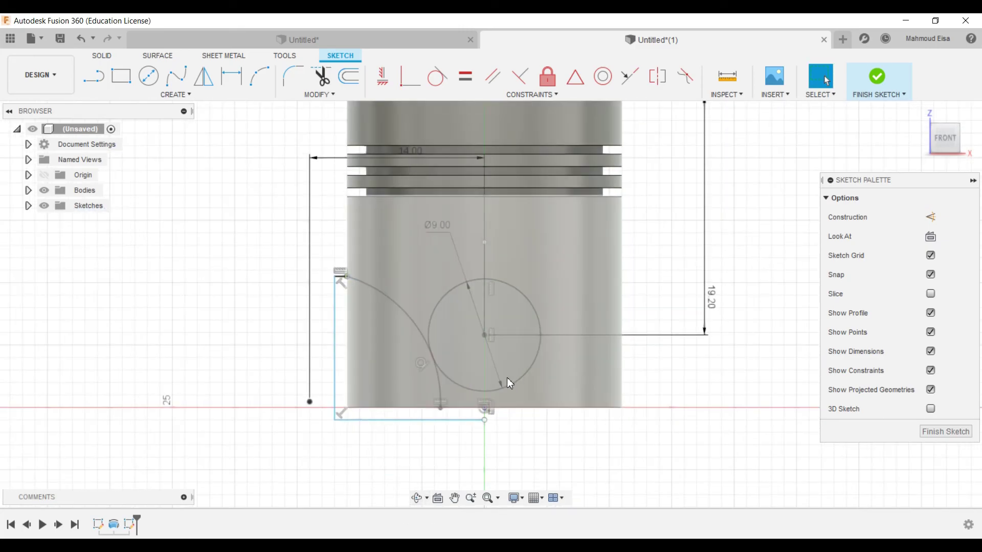
Try to trim the arc's lower end together with both upper parts of the circle, and undo the trims.
scroll(472, 392, up, 4)
scroll(408, 457, down, 4)
scroll(407, 457, up, 4)
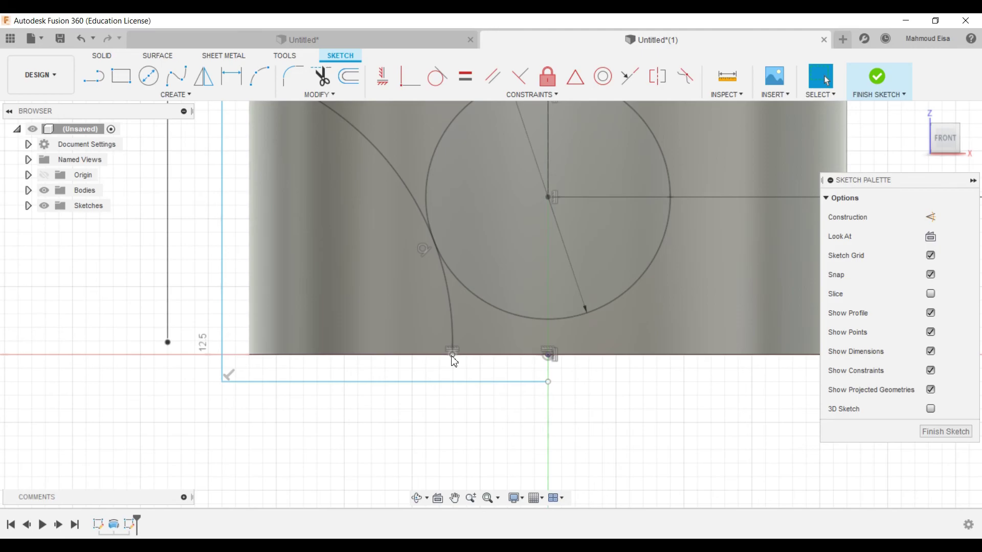
click(322, 75)
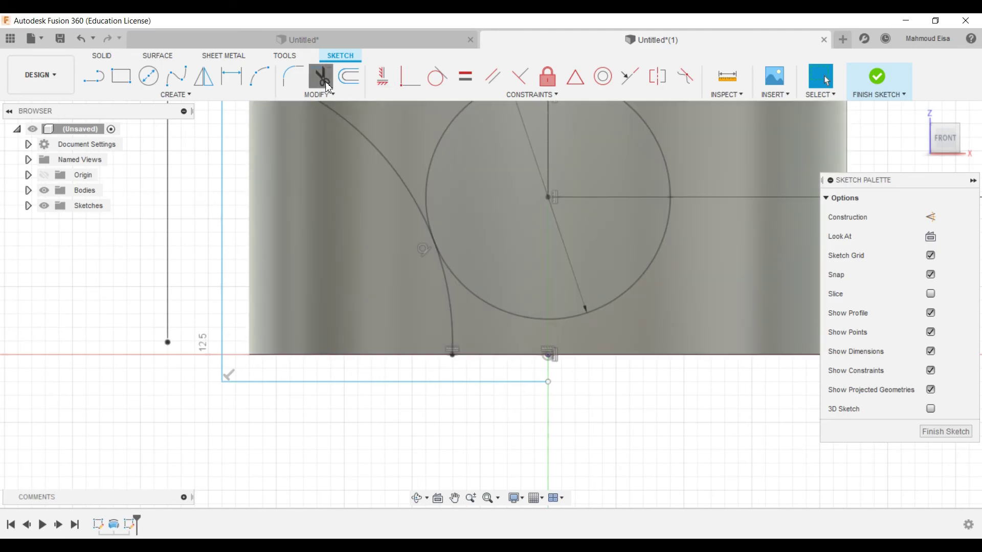
click(453, 326)
scroll(434, 295, down, 3)
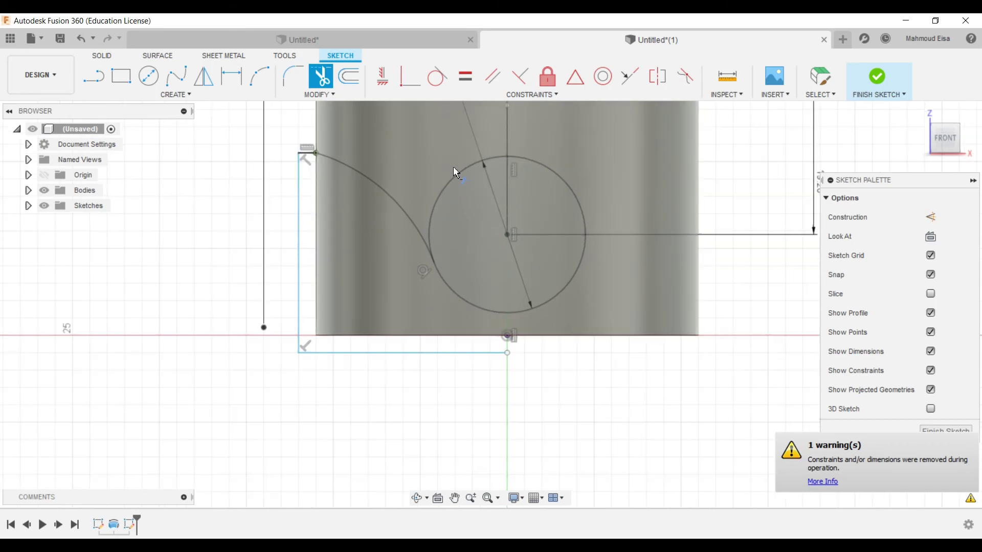
click(462, 180)
click(546, 167)
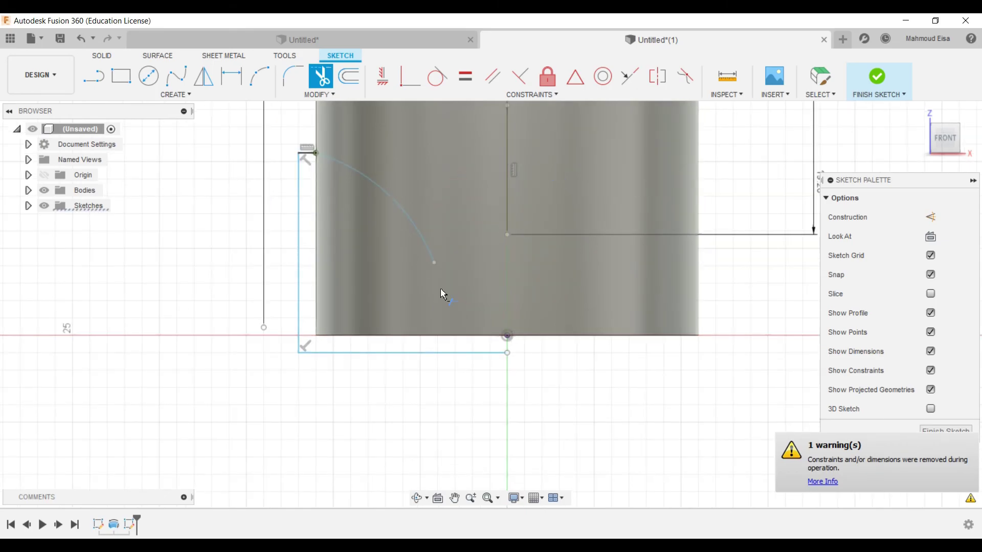
click(80, 38)
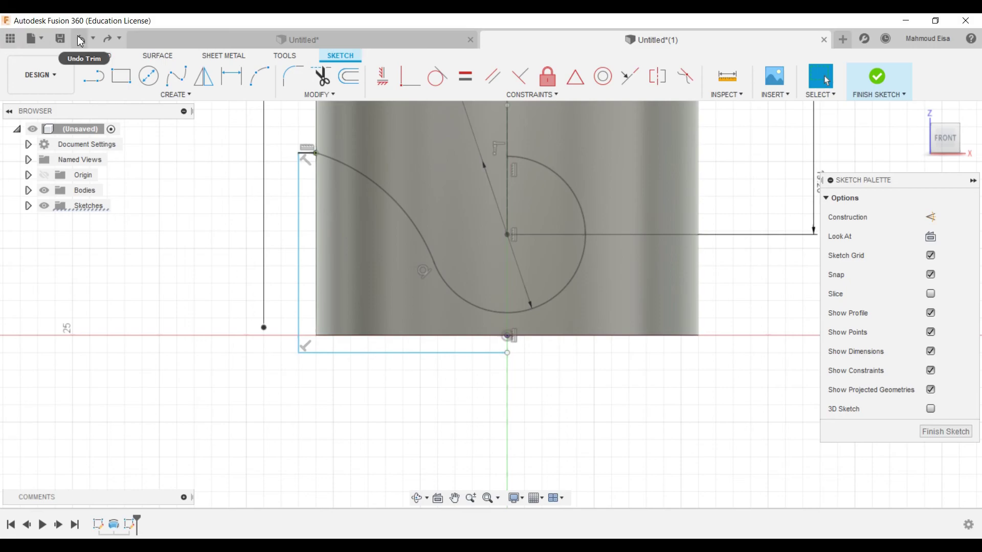
Trim away the arc's lower end between its tangent point on the circle and the piston's base.
click(322, 76)
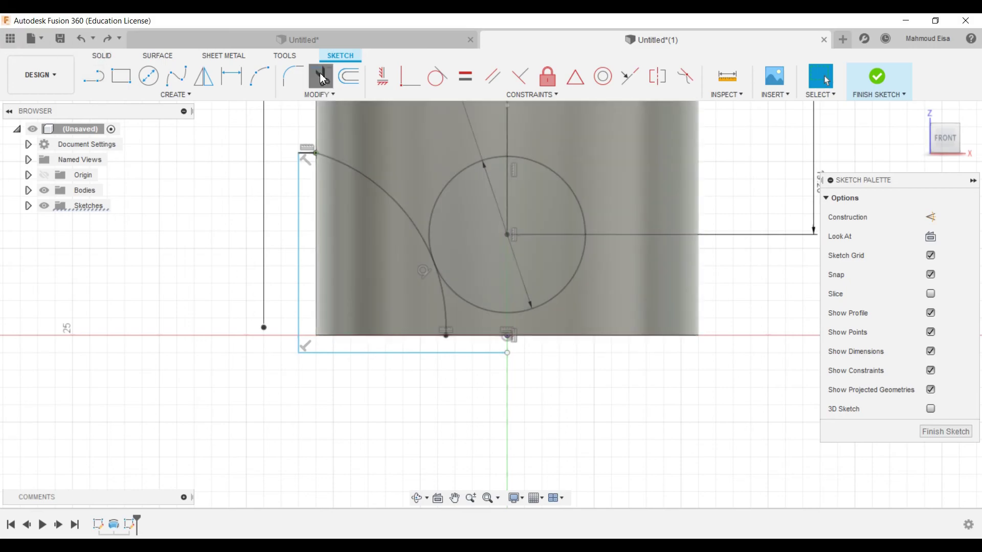
click(445, 317)
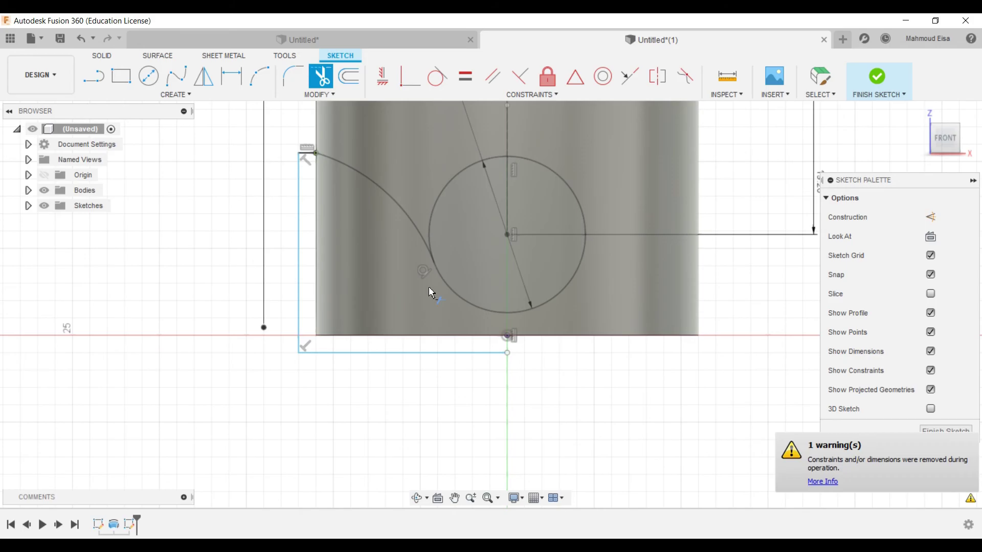
scroll(416, 317, down, 2)
key(Escape)
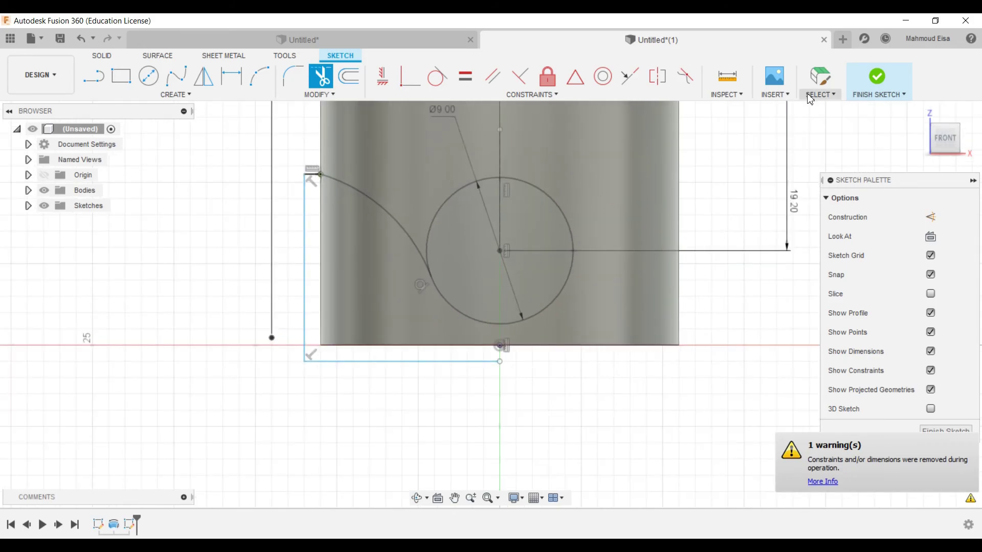
Align the bottom line's open endpoint vertically with the origin point using a Horizontal/Vertical constraint.
scroll(492, 394, up, 3)
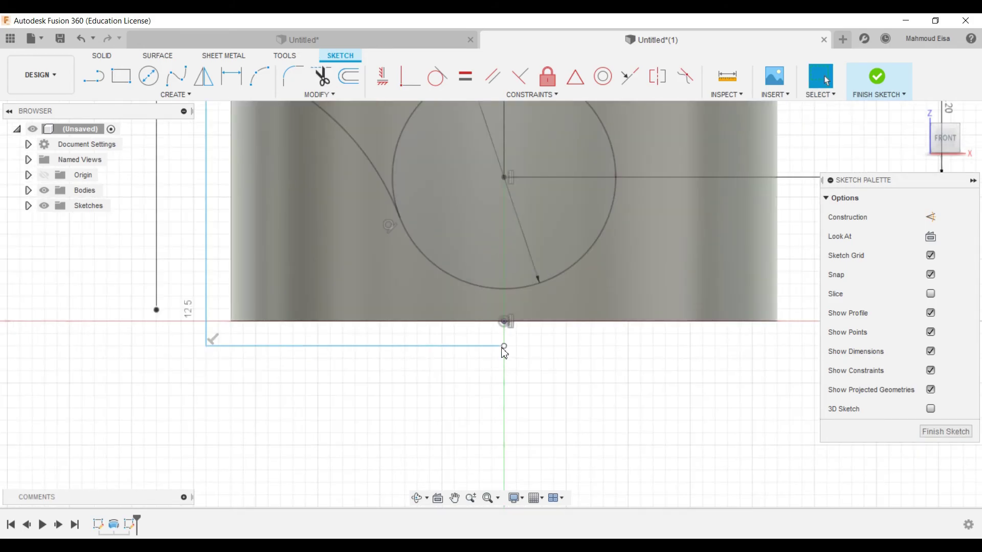
click(502, 348)
click(382, 77)
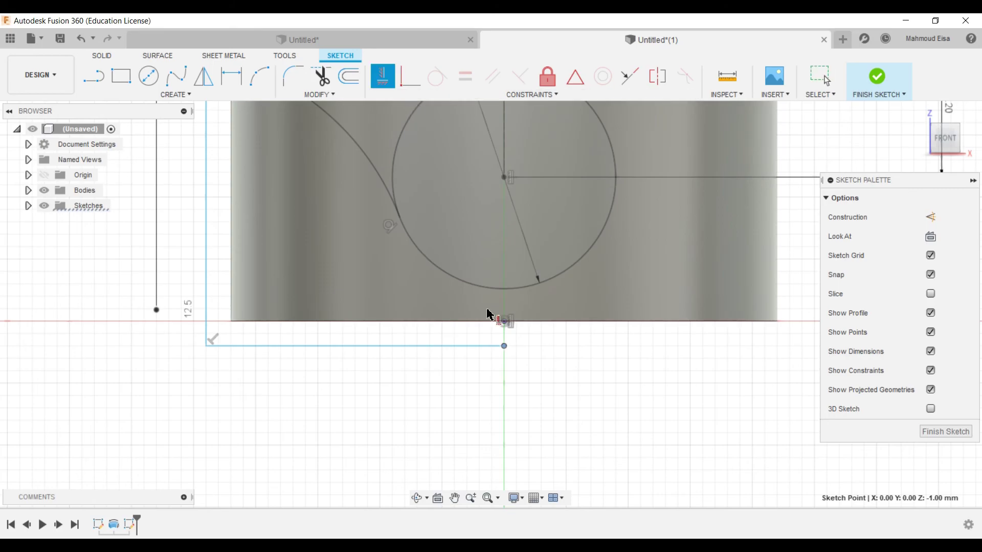
click(508, 328)
key(Escape)
scroll(529, 358, up, 2)
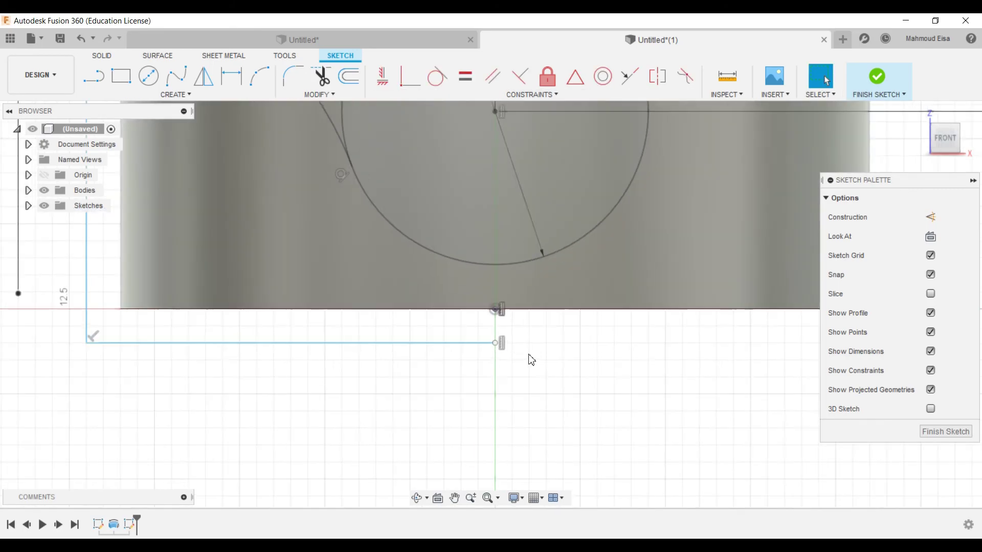
Mirror the tangent arc, short top line, vertical line and bottom line about the vertical centre line above the circle.
scroll(450, 336, down, 4)
scroll(429, 296, up, 1)
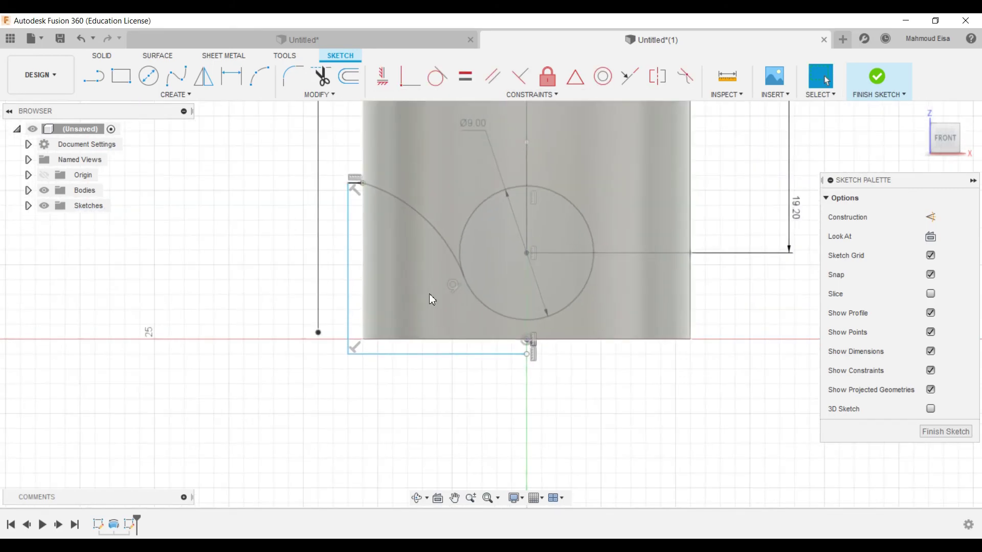
scroll(452, 407, down, 1)
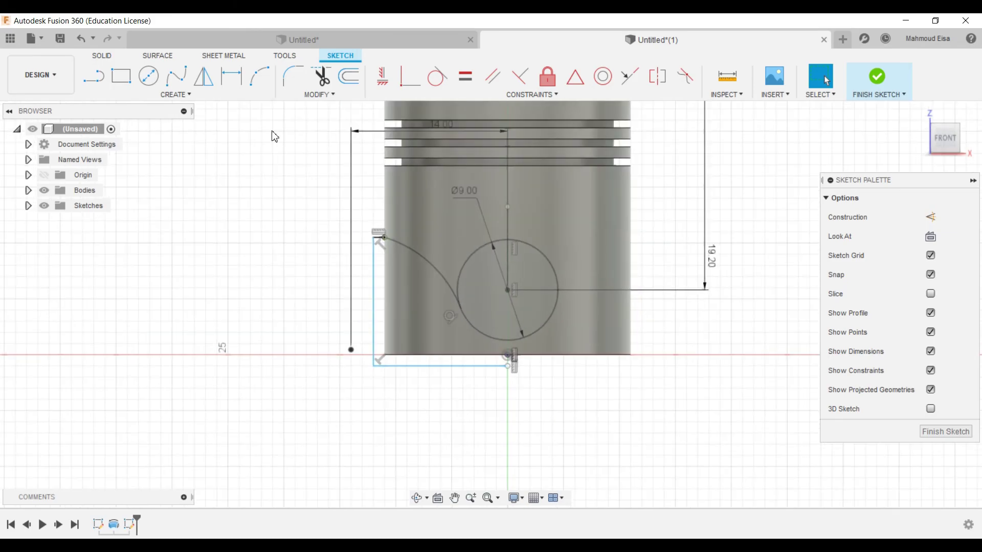
click(204, 76)
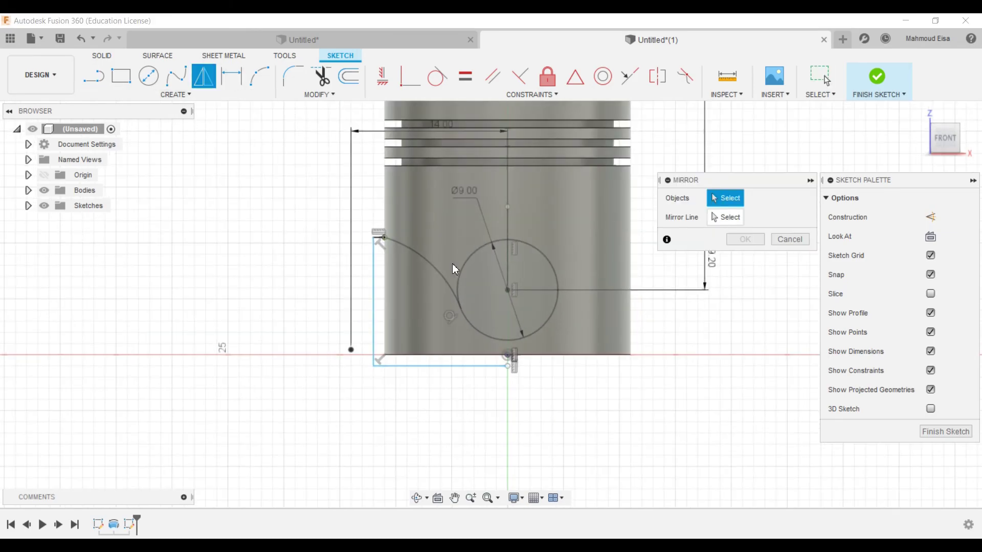
click(421, 259)
scroll(380, 246, up, 2)
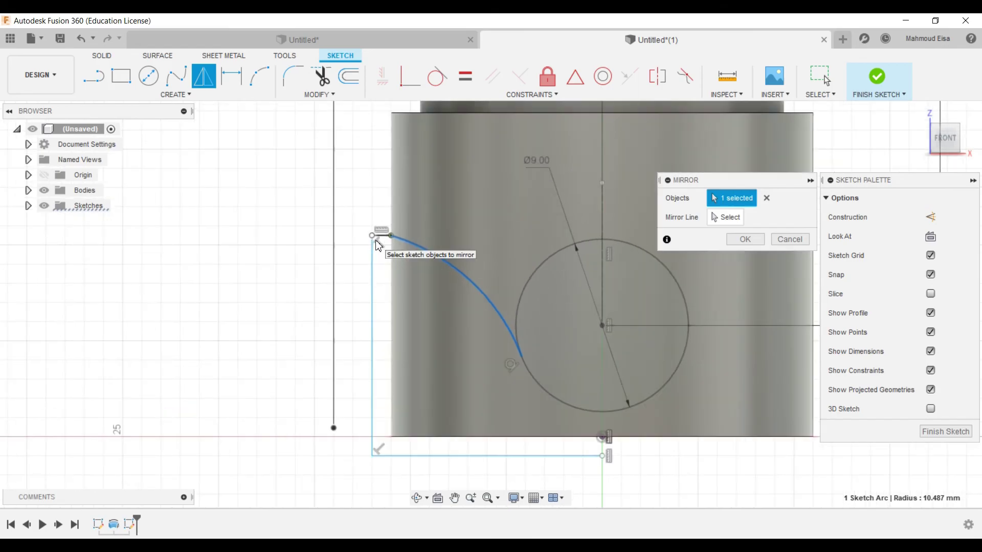
click(372, 247)
click(371, 401)
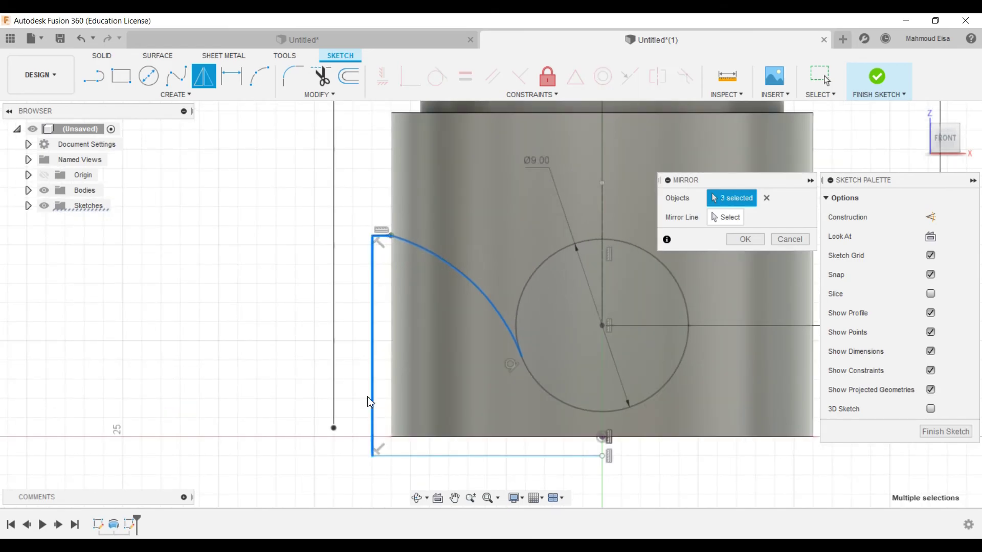
click(435, 466)
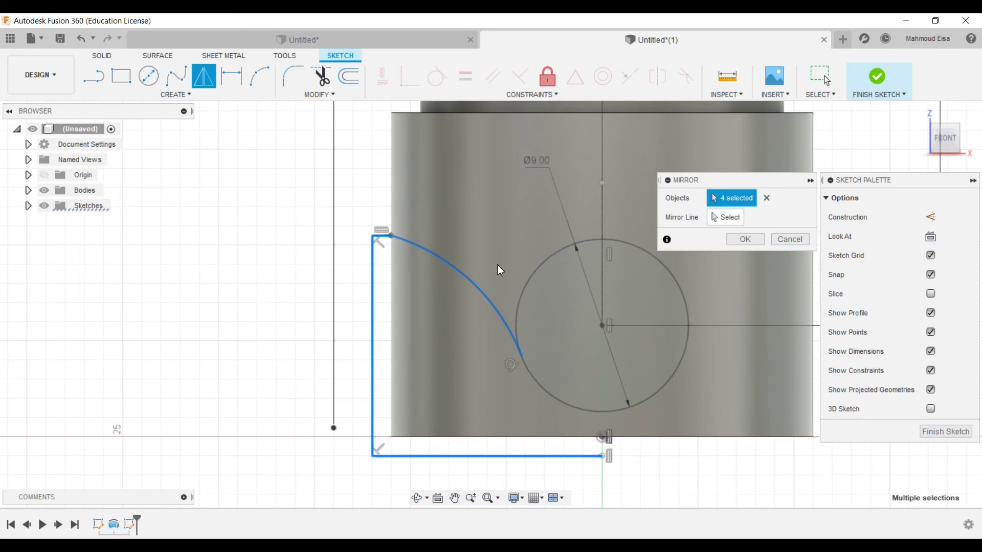
click(725, 218)
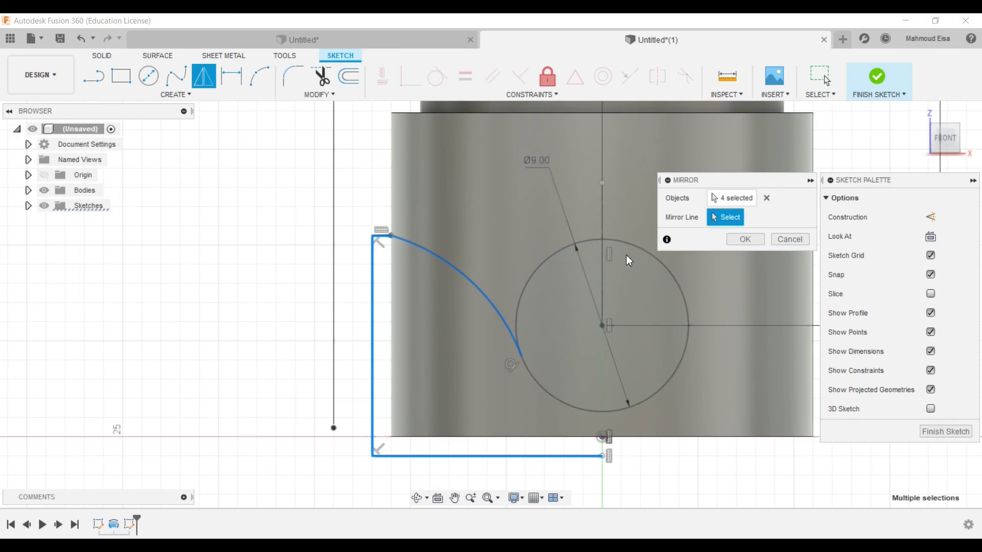
click(601, 207)
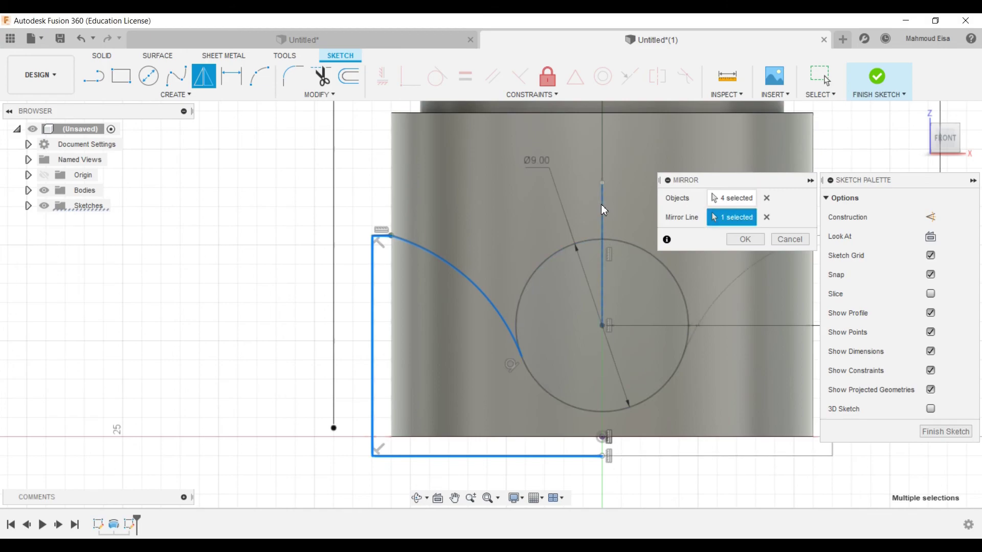
click(739, 244)
scroll(542, 269, down, 3)
scroll(606, 364, up, 3)
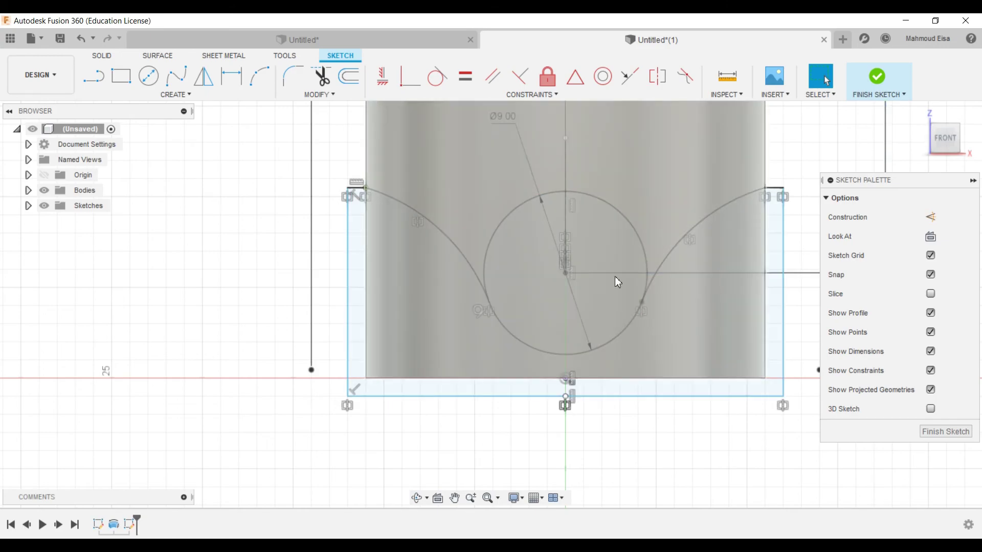
Trim away both upper parts of the circle between the two side arcs, keeping its lower curve.
click(322, 76)
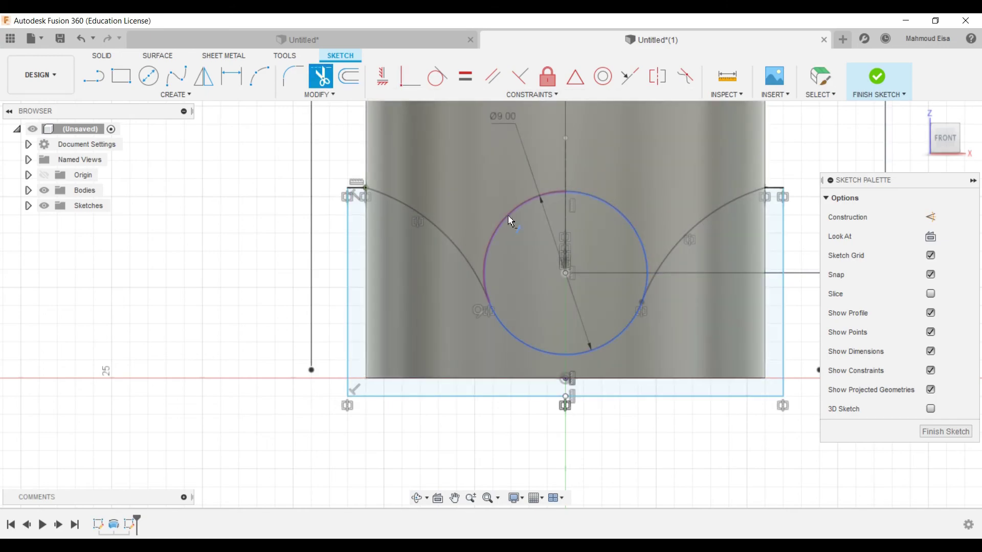
click(510, 221)
click(620, 212)
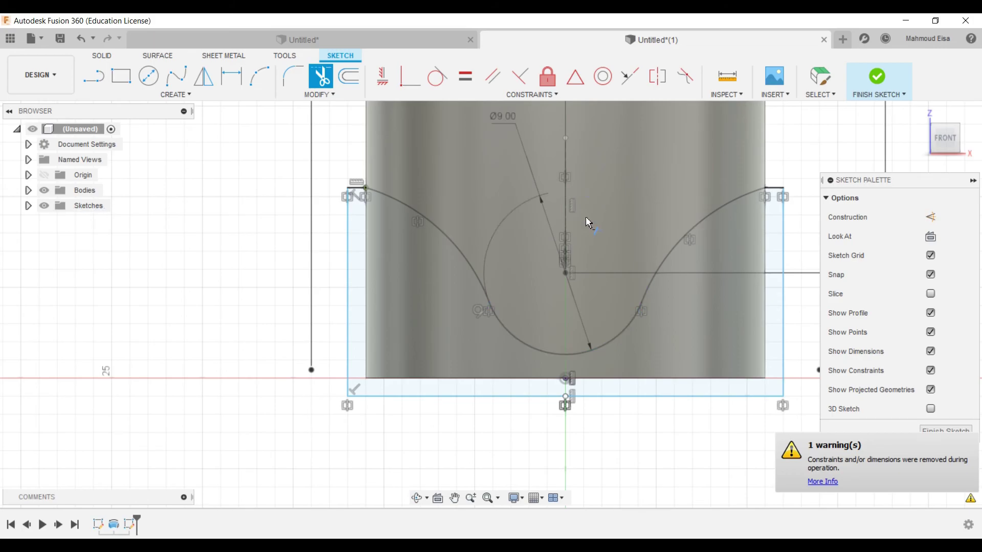
click(829, 80)
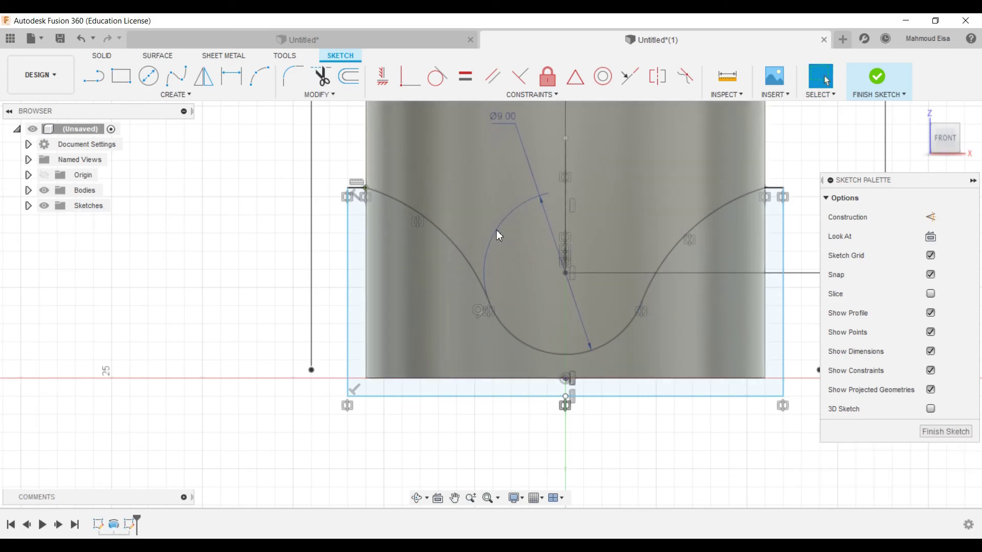
scroll(502, 253, down, 2)
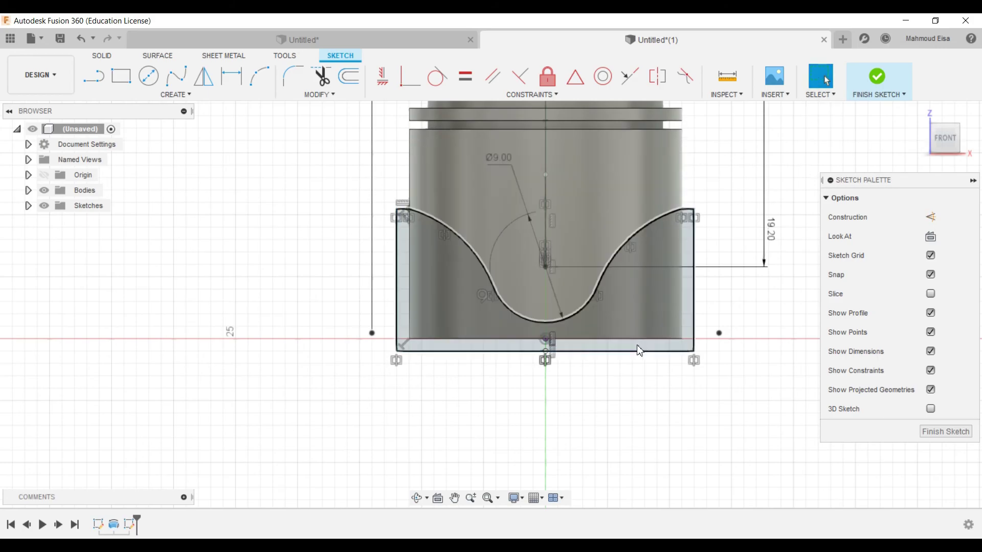
Extrude the closed side profile as a symmetric cut through the piston with a whole length of 25 mm.
right_click(638, 349)
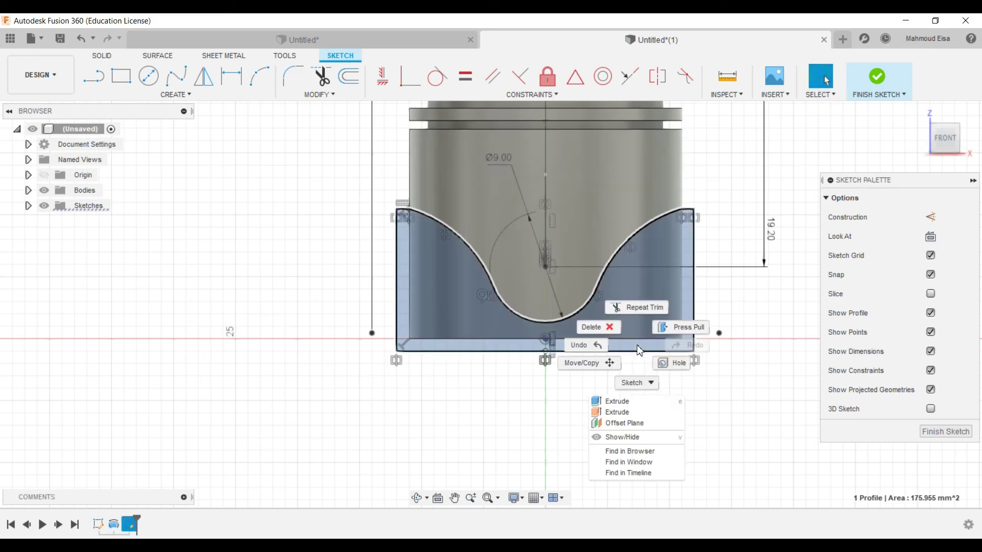
click(634, 402)
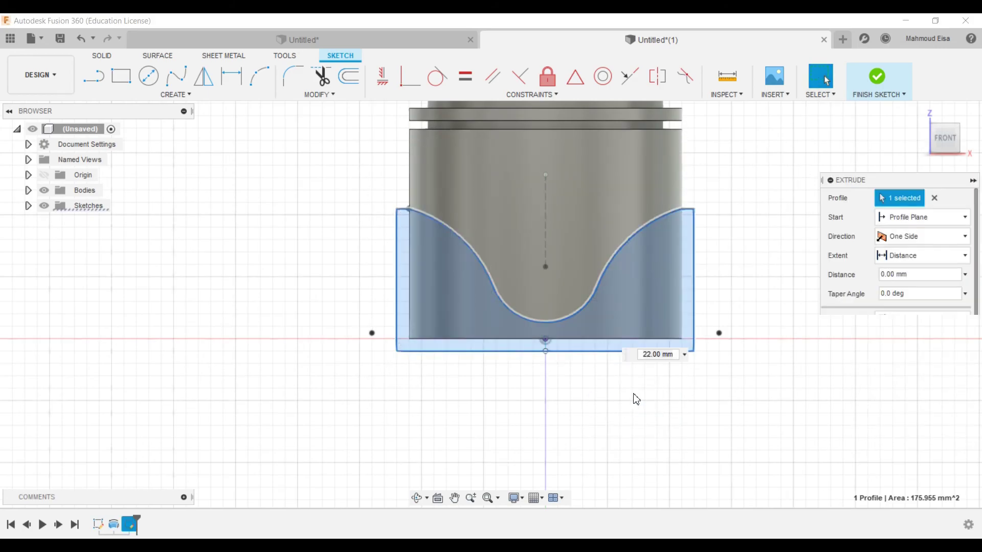
click(908, 218)
click(909, 236)
click(909, 256)
click(907, 234)
click(908, 234)
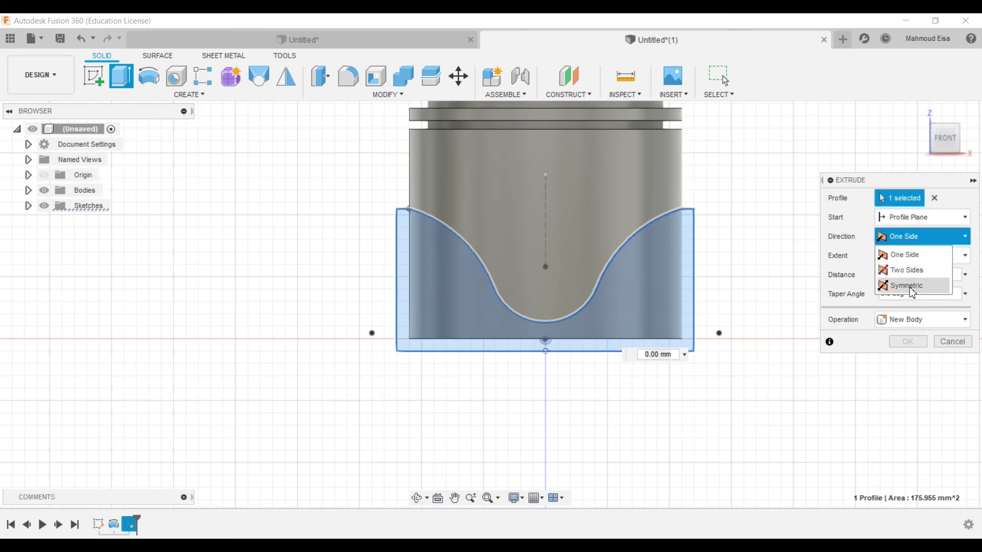
click(908, 285)
click(904, 275)
shift+middle_drag(765, 249, 657, 291)
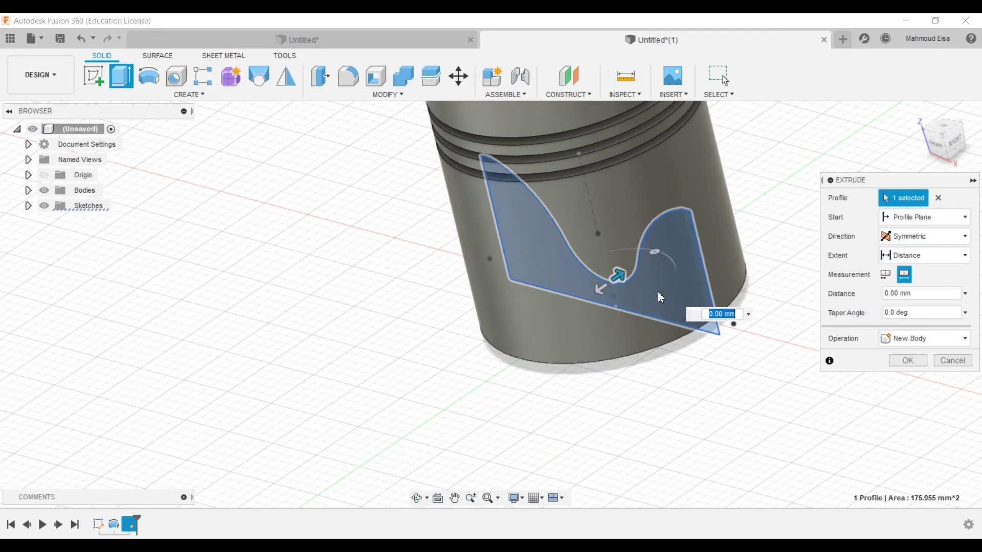
drag(599, 293, 468, 366)
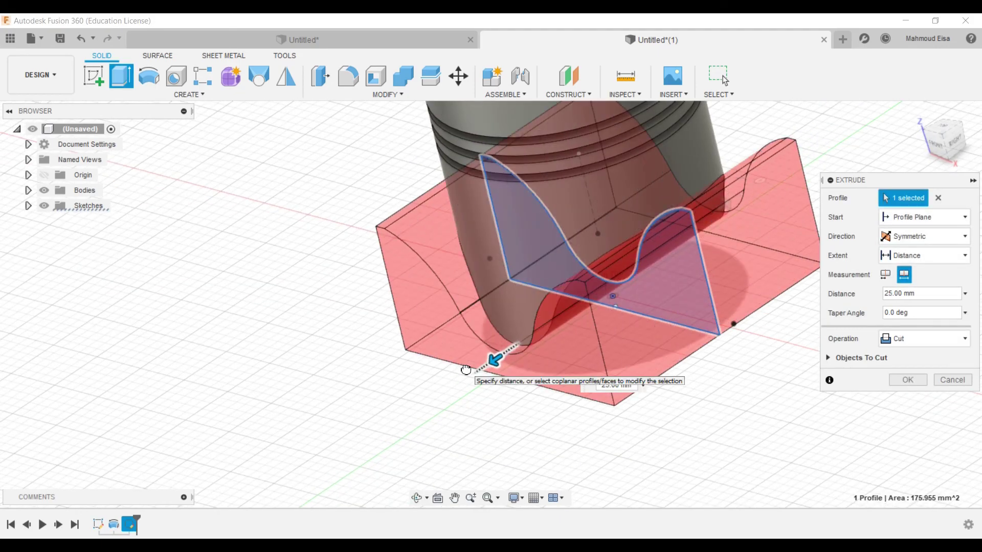
key(Return)
Show the origin planes and create a sketch on the XY plane at the piston's underside.
shift+middle_drag(727, 378, 597, 319)
shift+middle_drag(530, 238, 570, 320)
shift+middle_drag(597, 358, 579, 398)
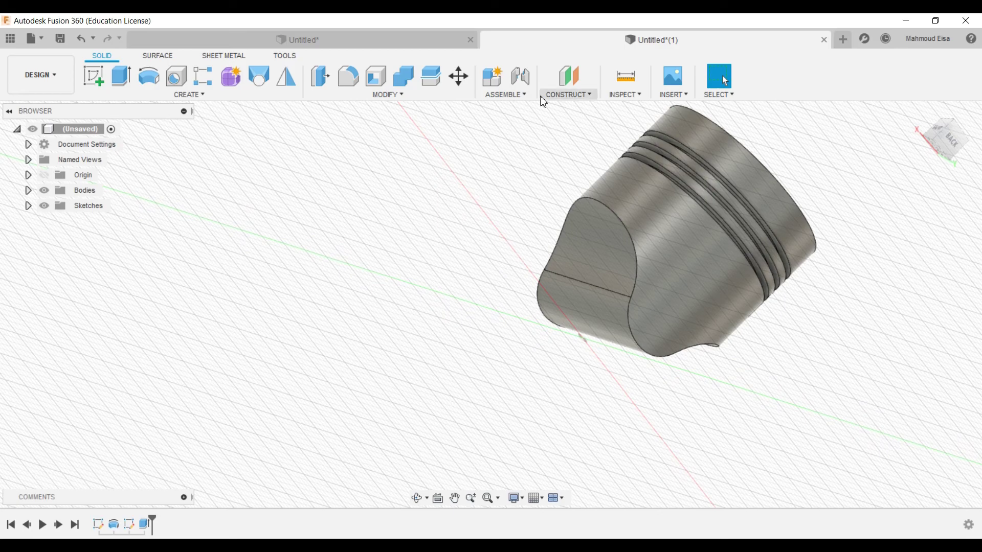
click(44, 175)
key(F4)
drag(407, 399, 570, 297)
key(Escape)
right_click(591, 287)
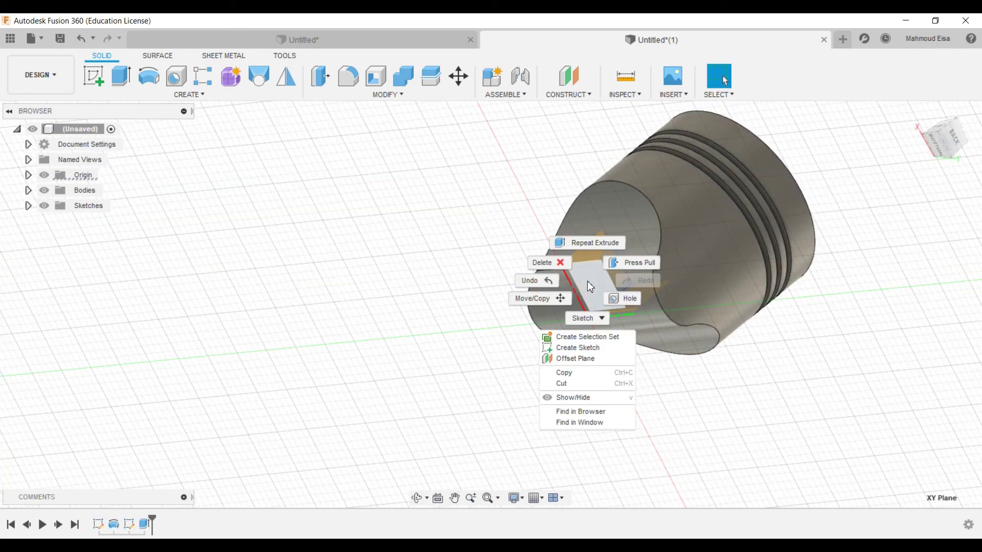
click(586, 352)
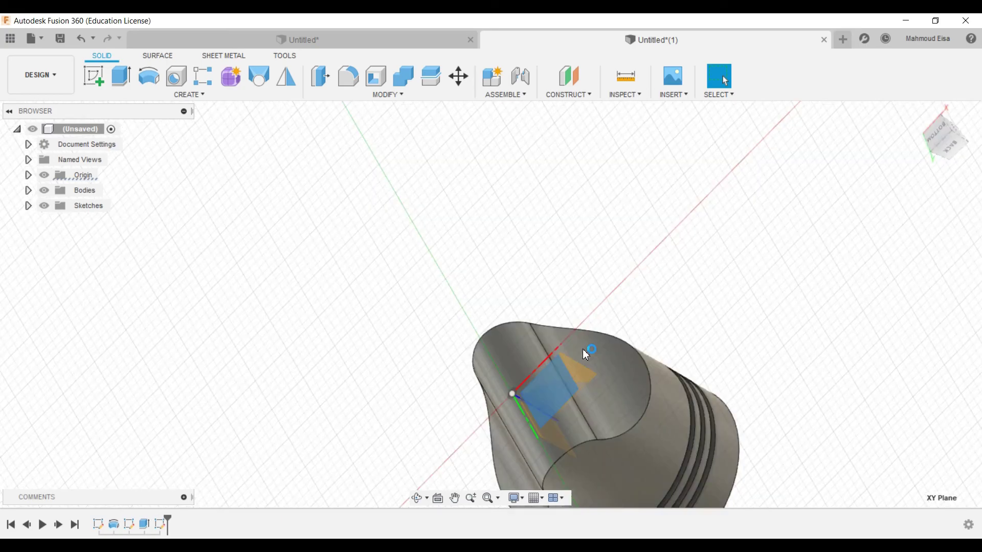
Draw a centre rectangle at the origin, about 18 mm wide and 6 mm high.
scroll(390, 275, up, 2)
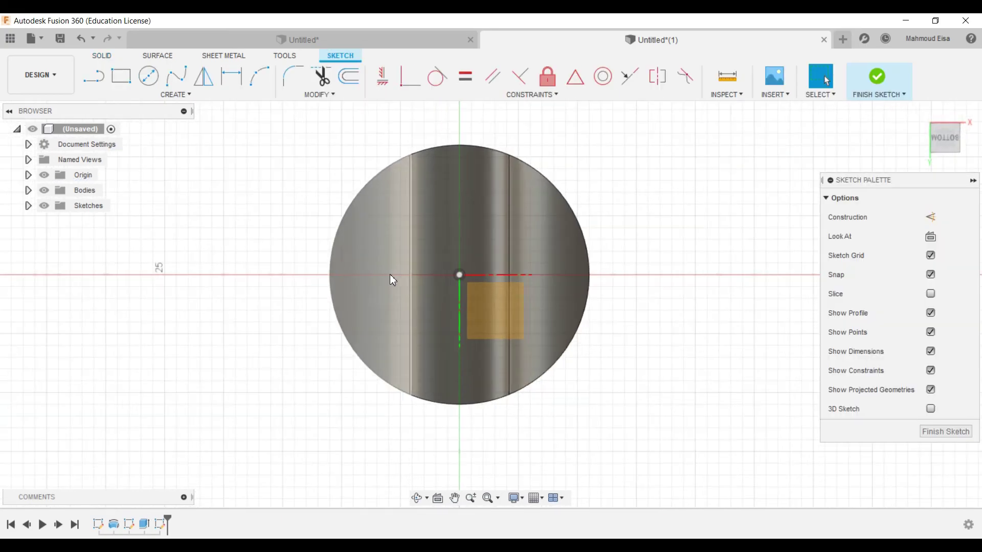
scroll(441, 256, up, 3)
scroll(640, 338, down, 3)
scroll(517, 299, down, 2)
scroll(517, 297, up, 2)
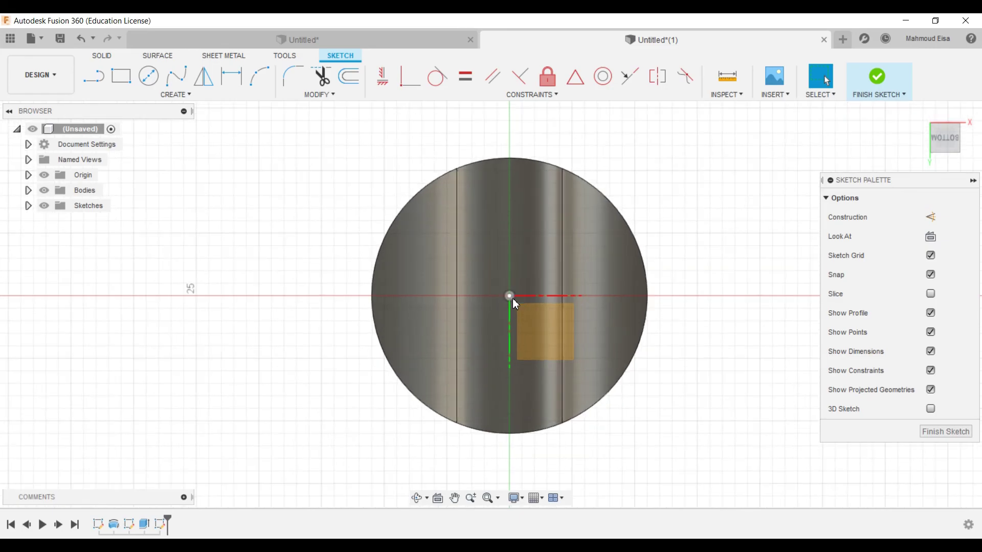
scroll(473, 291, up, 1)
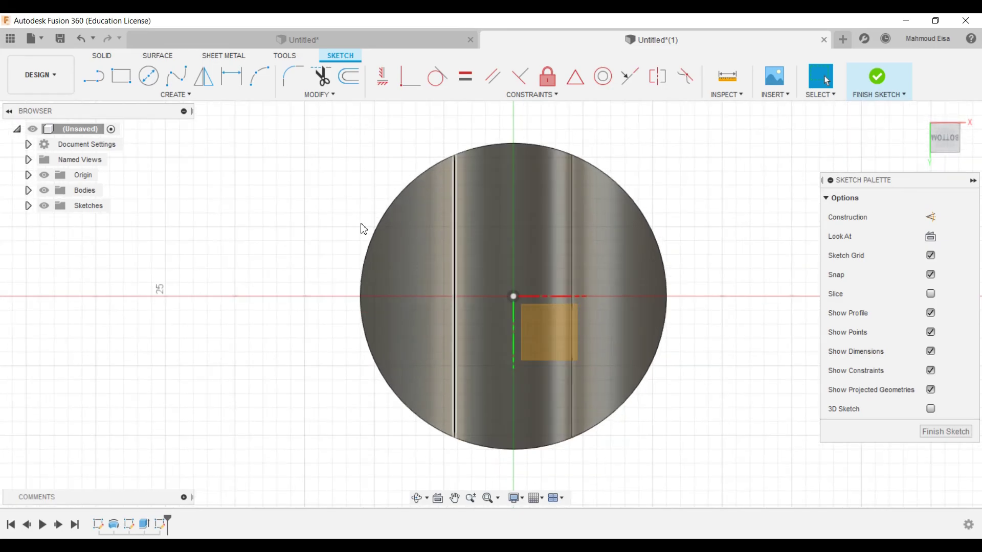
click(182, 95)
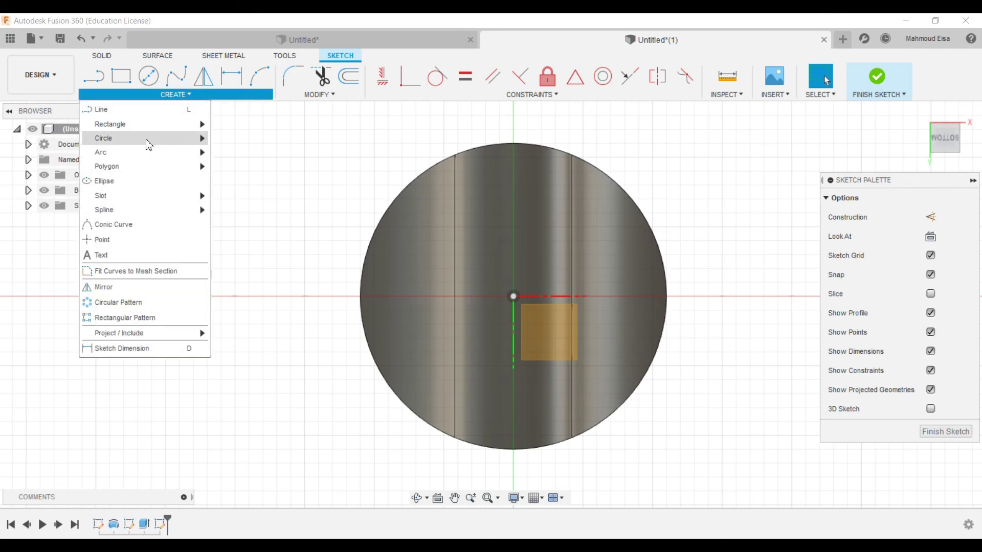
mouse_move(160, 128)
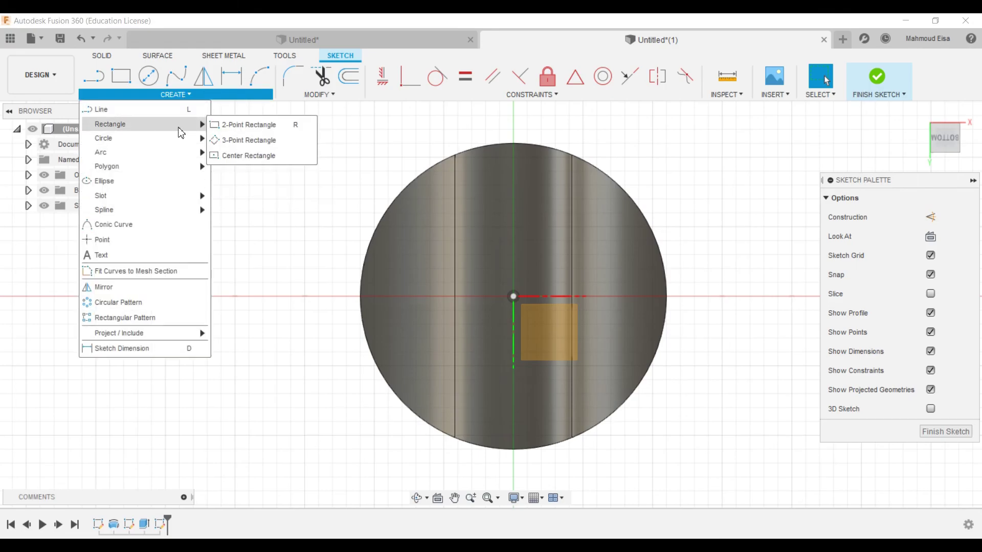
click(229, 151)
click(513, 297)
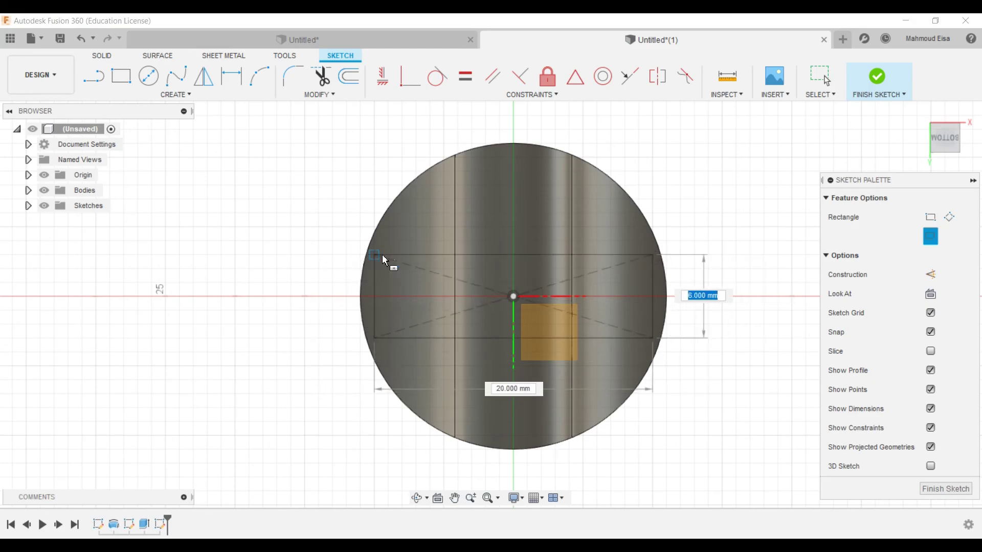
click(389, 256)
key(Escape)
key(d)
click(388, 279)
key(Escape)
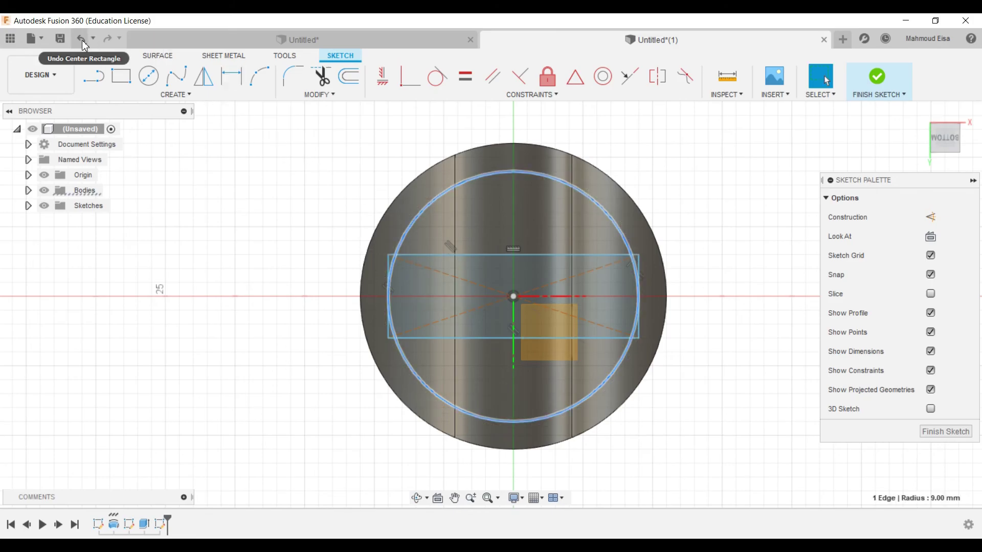
Dimension the rectangle's short vertical side at 6 mm, placing the dimension outside the piston.
click(231, 75)
click(389, 279)
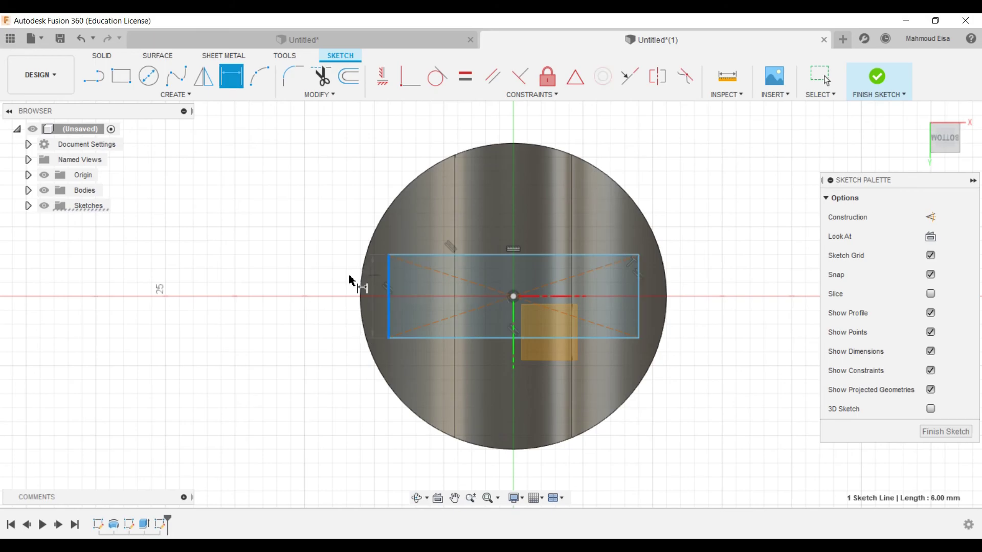
click(310, 280)
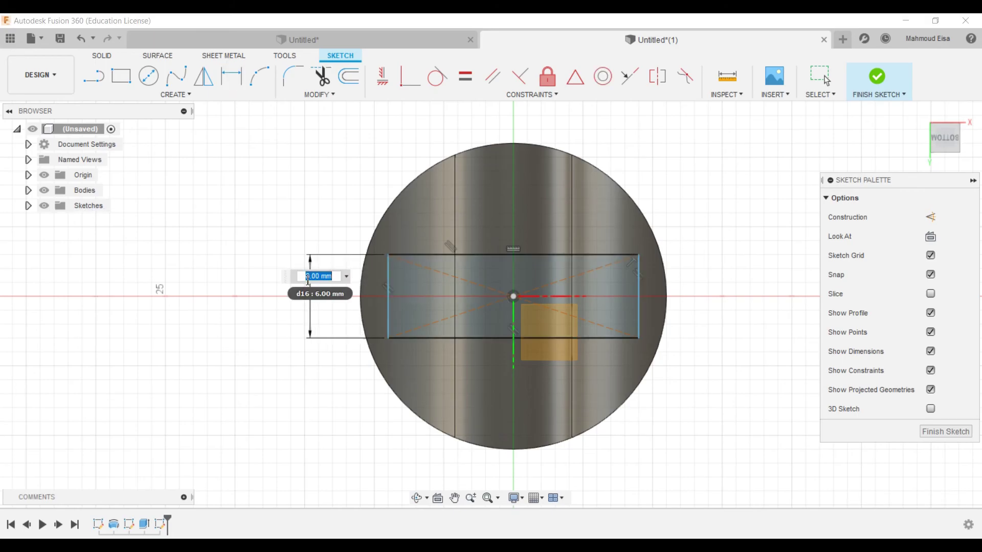
key(Return)
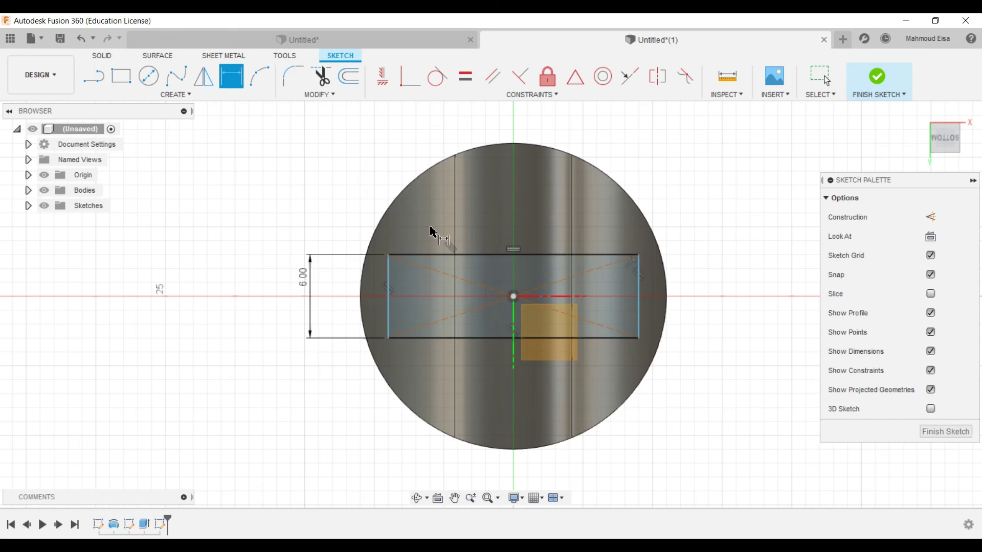
Dimension the rectangle's long horizontal side.
scroll(480, 256, up, 2)
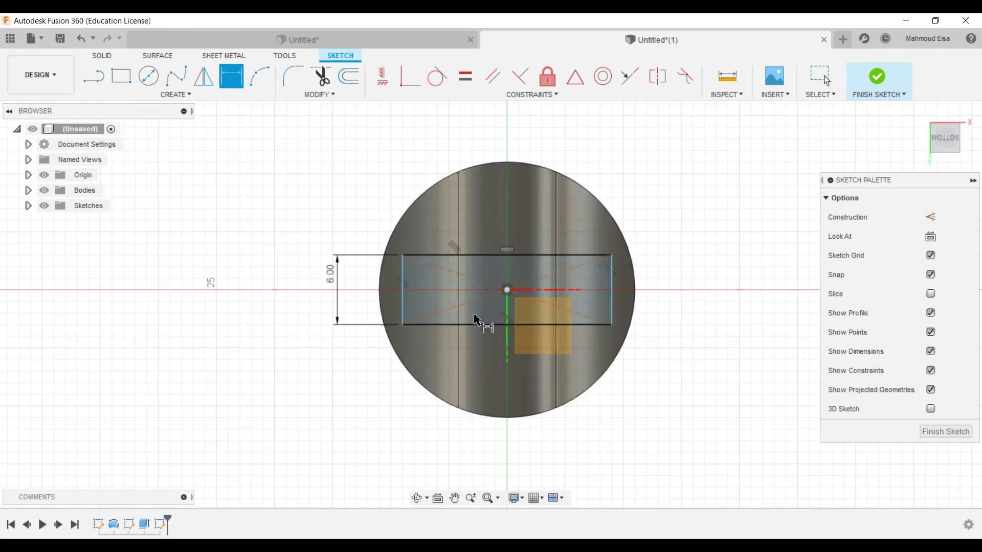
click(447, 233)
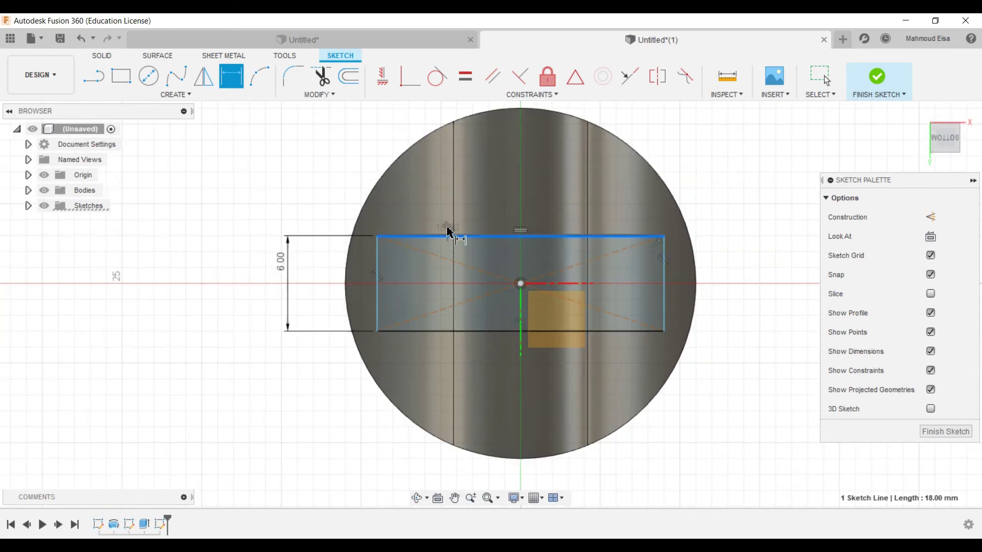
Place a length dimension on the long edge of the centred rectangle and set it to 17 mm.
click(452, 201)
text(17)
key(Return)
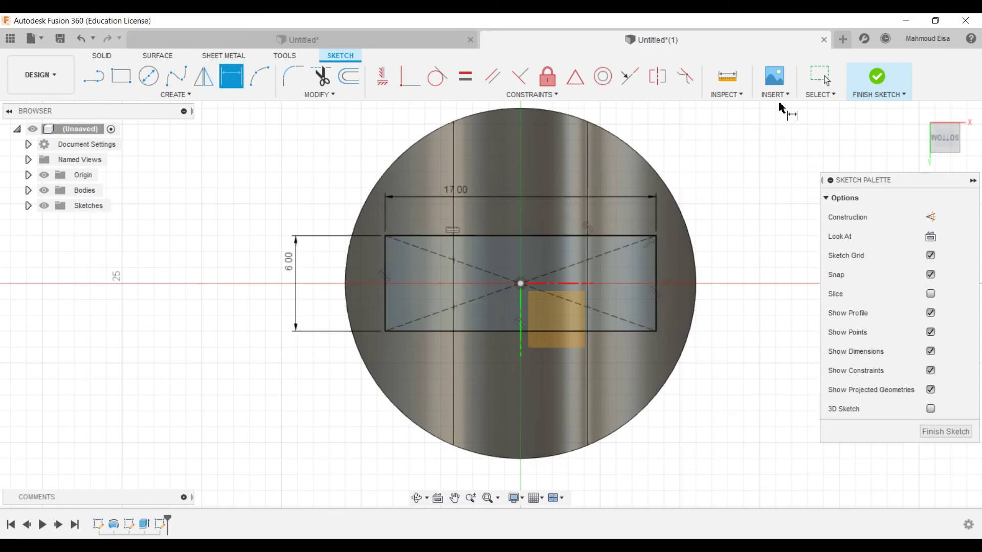
click(820, 77)
scroll(488, 234, down, 2)
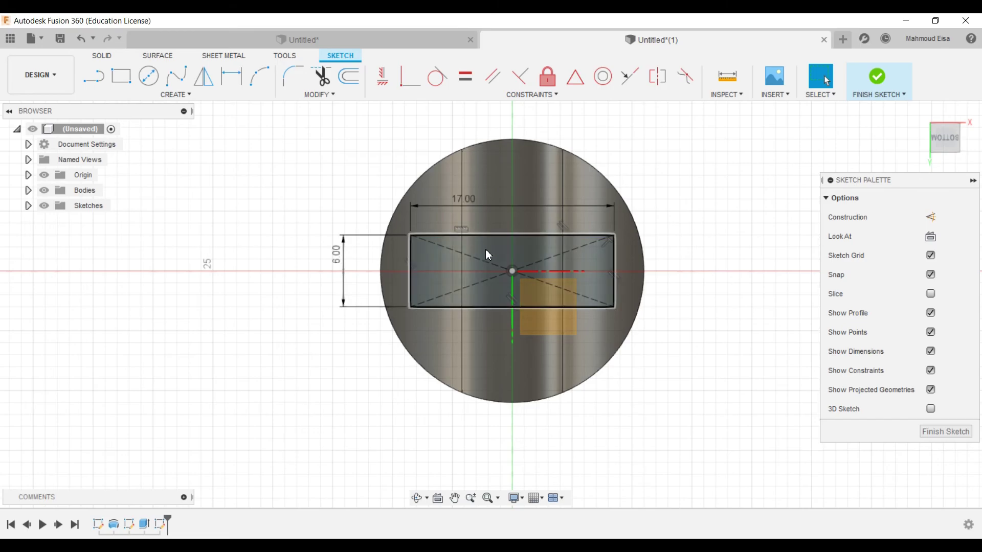
scroll(486, 248, up, 2)
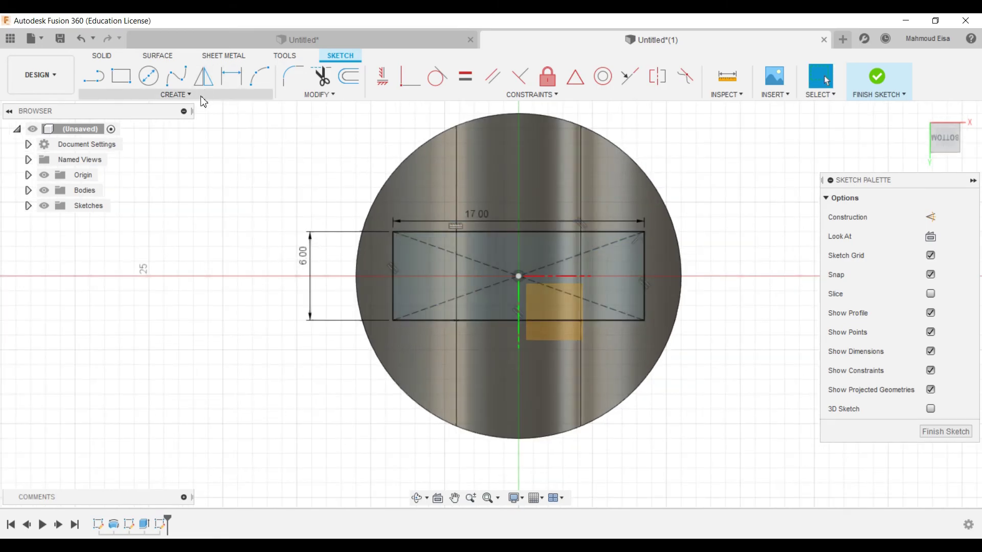
Sketch a second centre rectangle centred where the circular outline crosses the vertical axis, below the 17 mm rectangle.
click(175, 95)
mouse_move(159, 128)
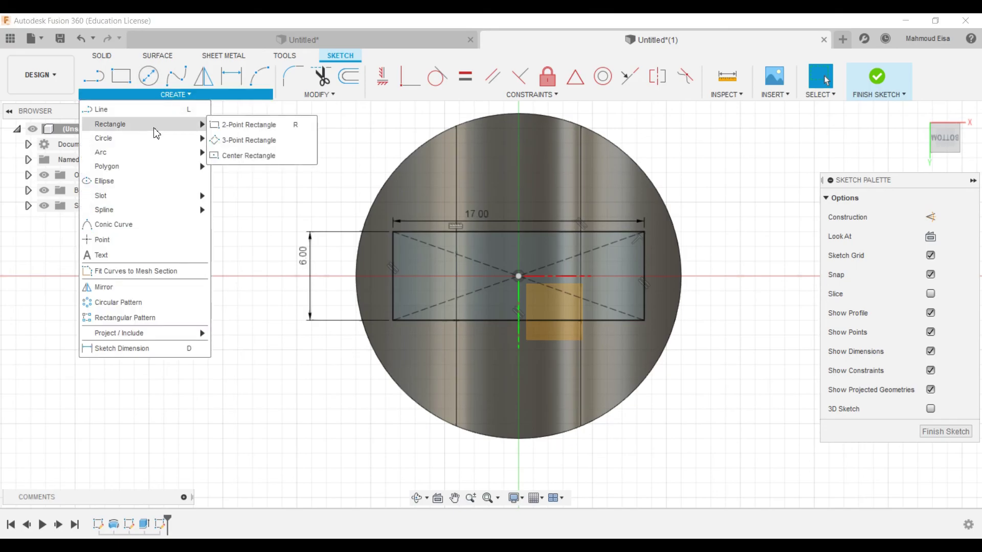
click(233, 155)
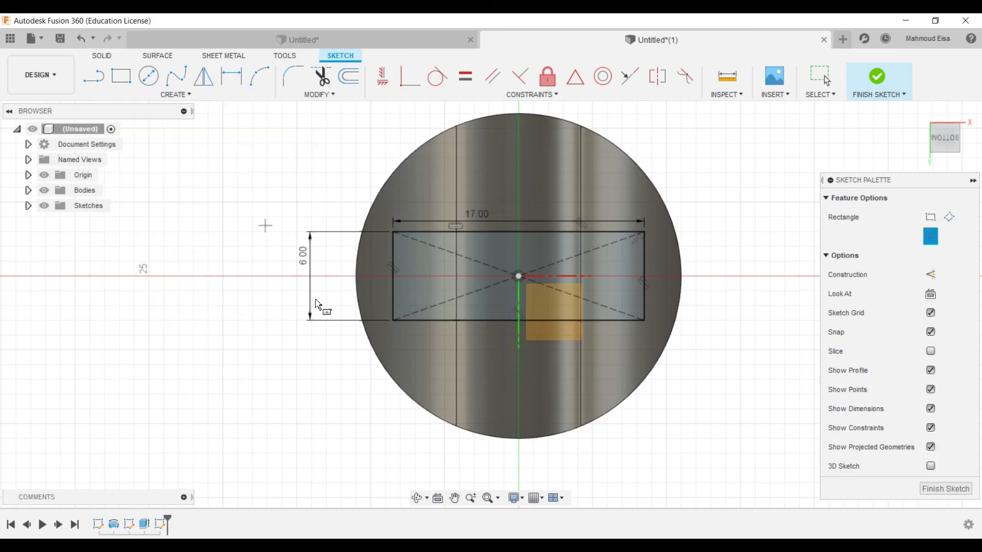
scroll(368, 323, down, 2)
scroll(473, 440, up, 3)
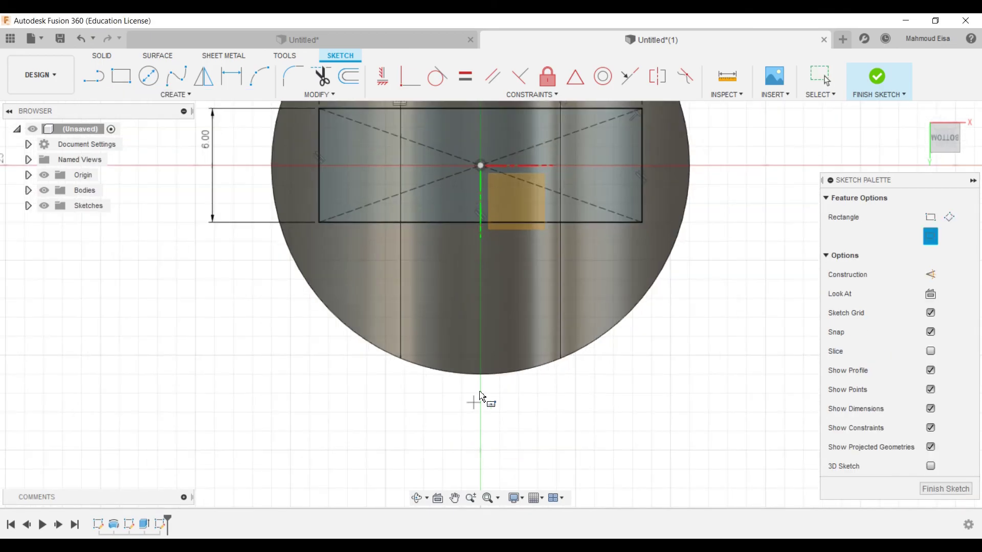
click(327, 326)
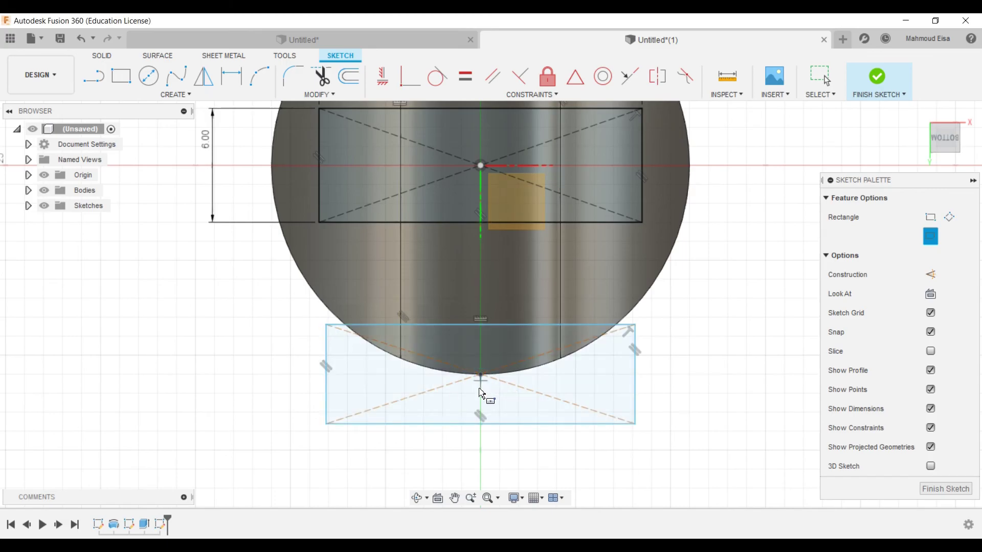
click(834, 72)
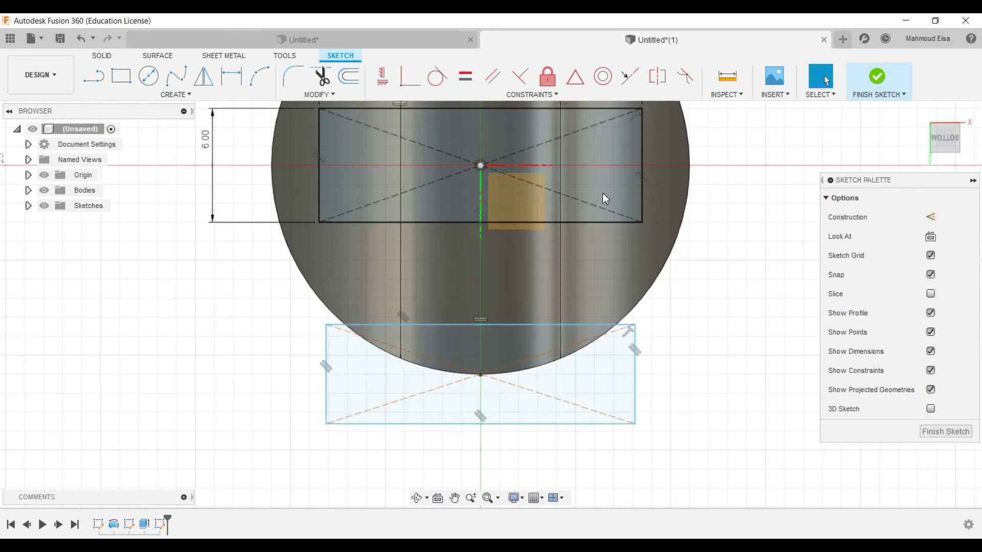
Apply a Fix constraint to the centre point of the lower rectangle.
click(481, 375)
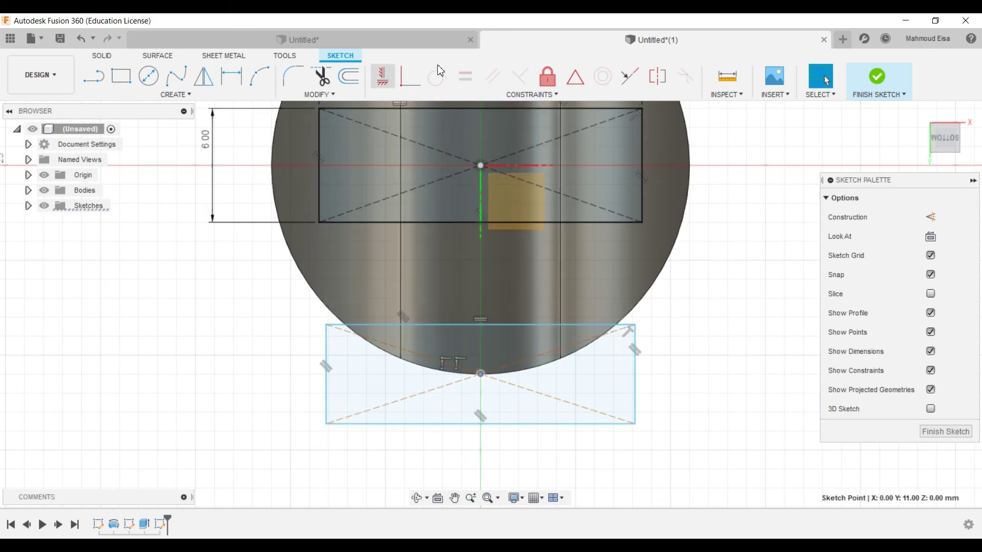
click(550, 81)
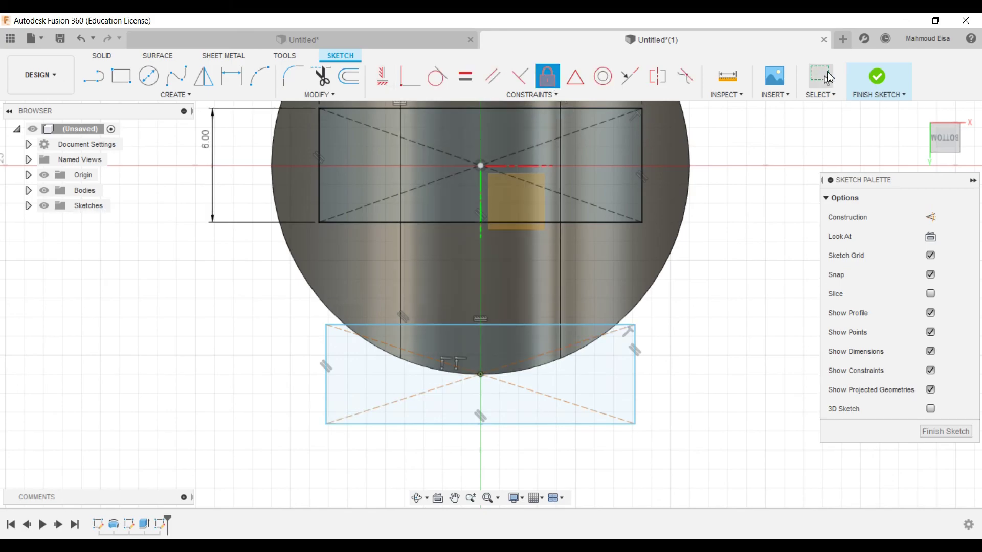
scroll(494, 307, down, 3)
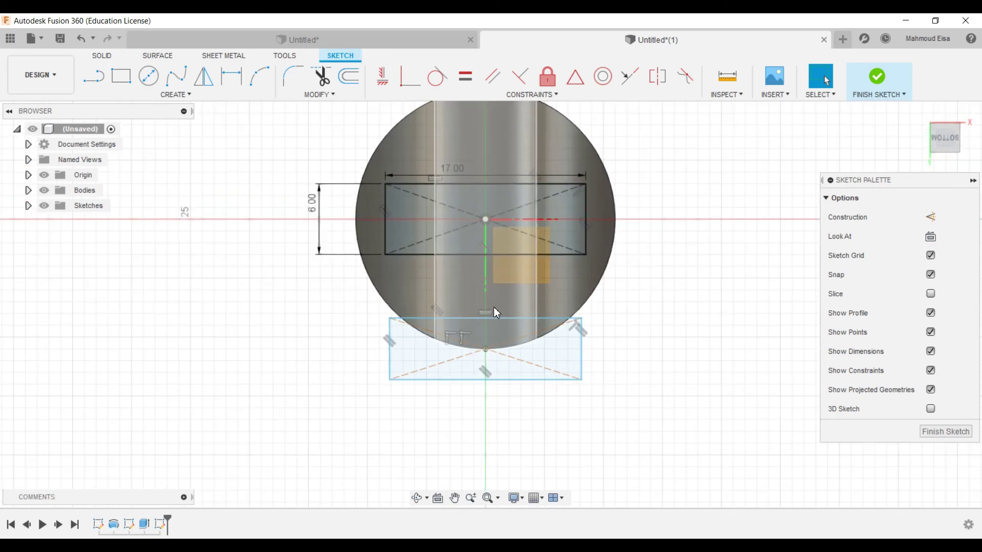
Try to add a driven dimension between the sketch origin and the lower rectangle's centre point.
click(231, 83)
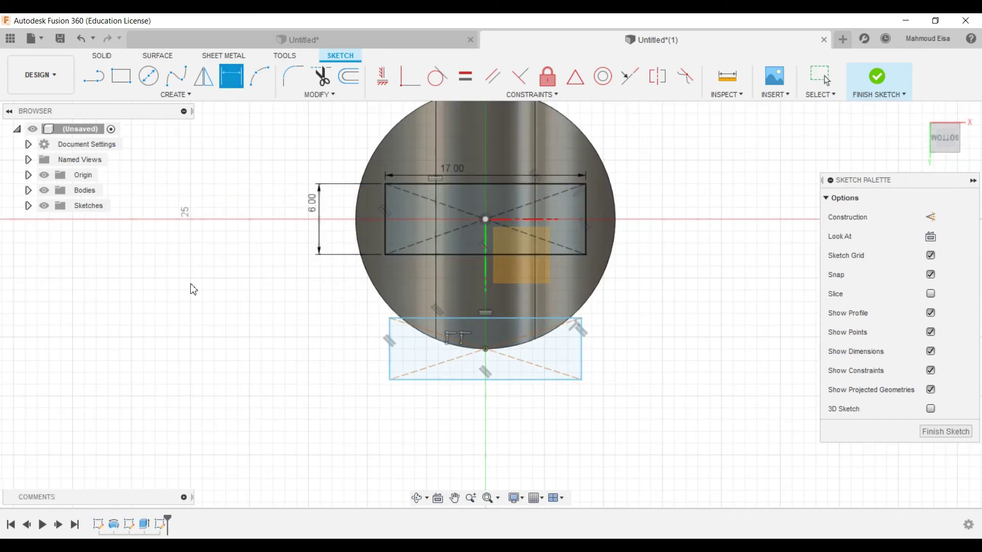
click(561, 255)
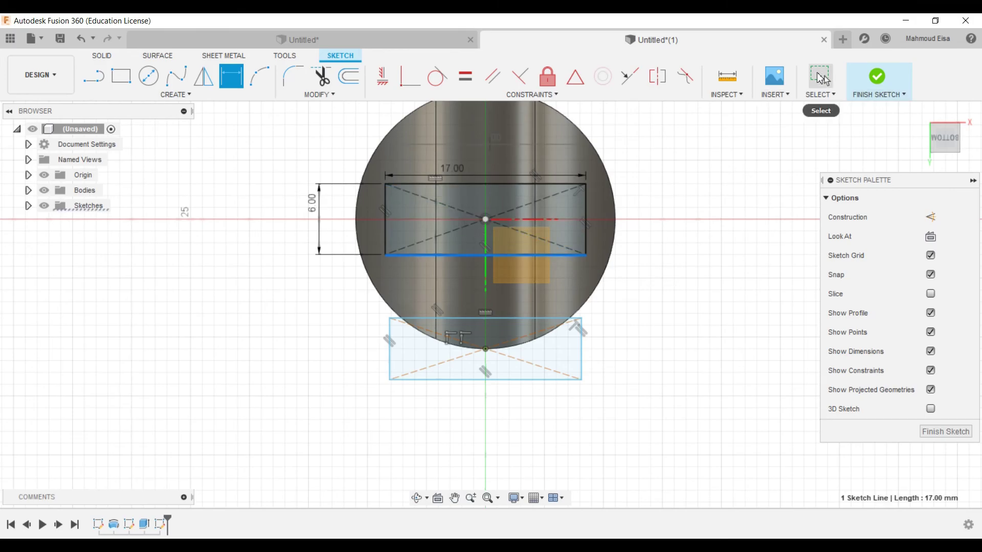
click(820, 77)
click(231, 78)
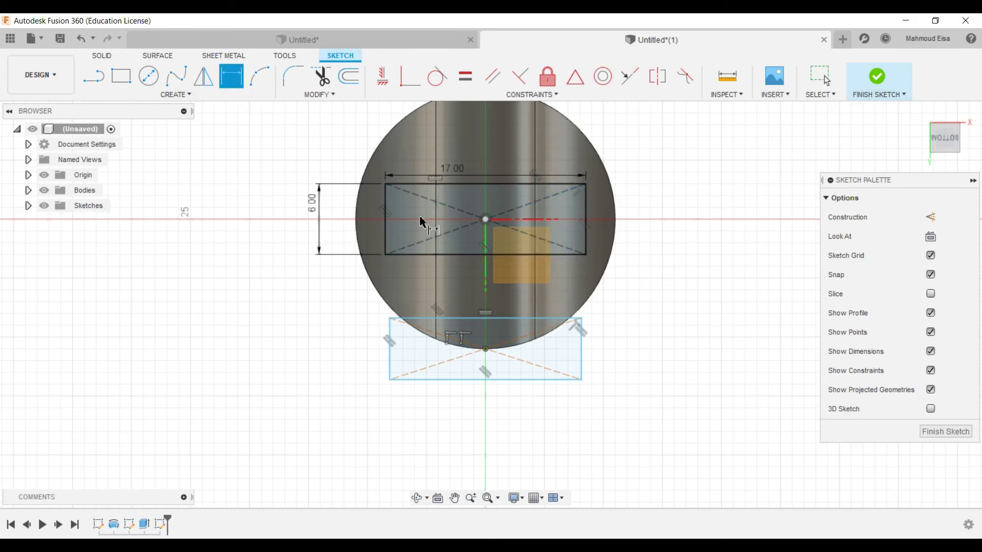
click(485, 220)
click(487, 350)
click(679, 279)
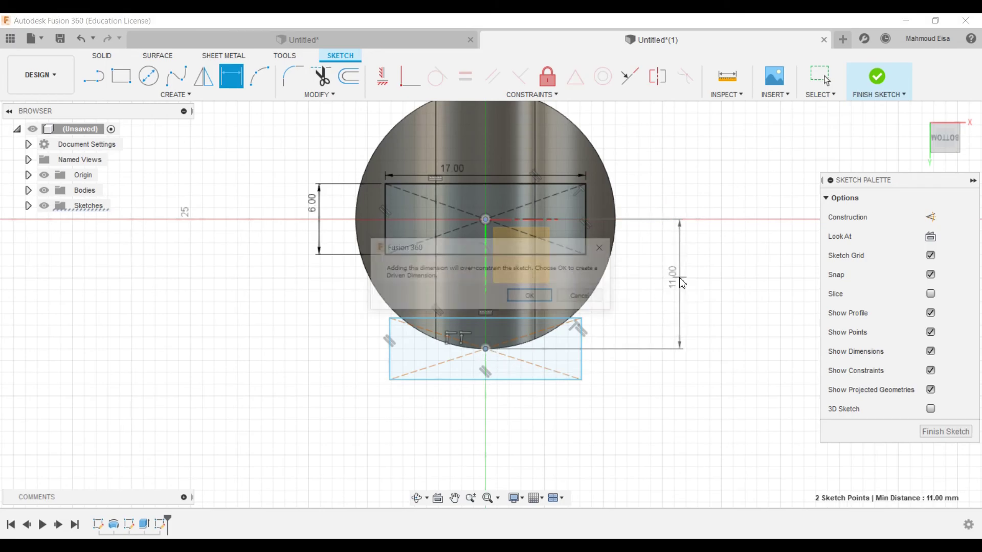
click(532, 297)
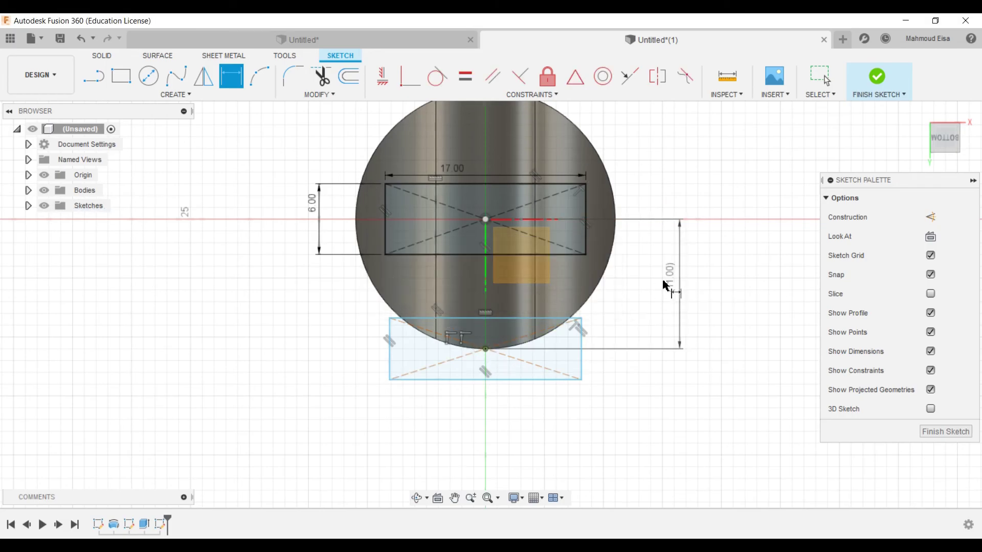
click(826, 82)
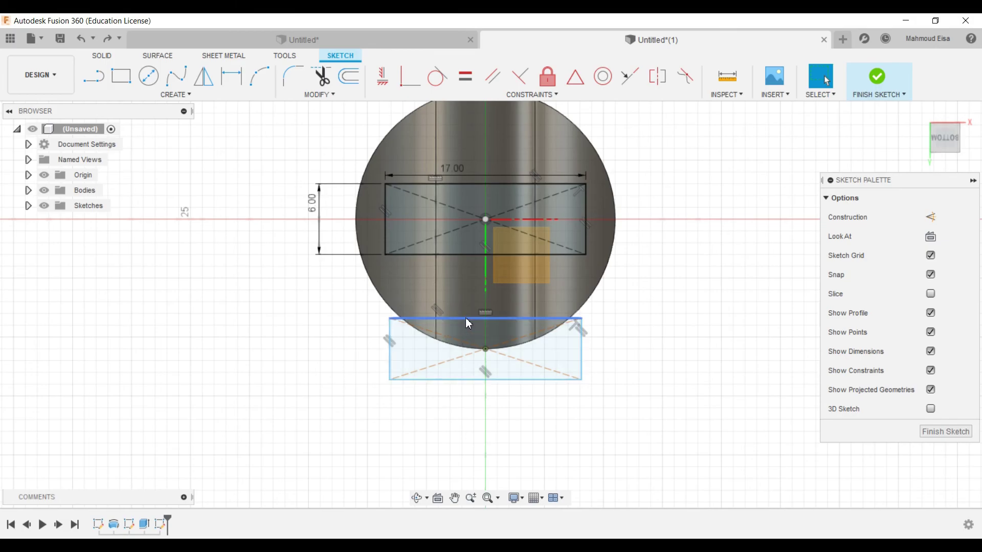
Shrink the lower rectangle slightly by moving its upper corner inward.
click(466, 319)
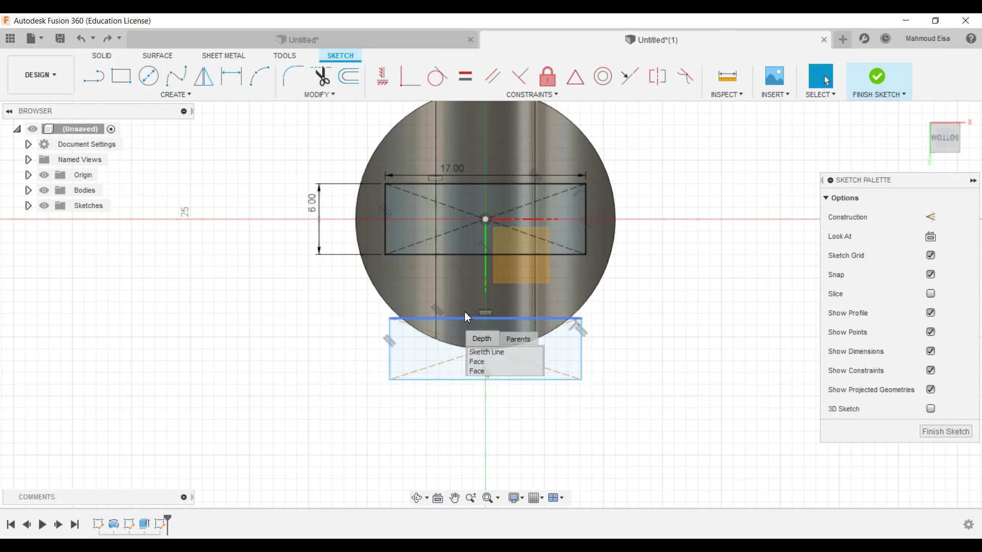
click(622, 335)
drag(581, 318, 581, 327)
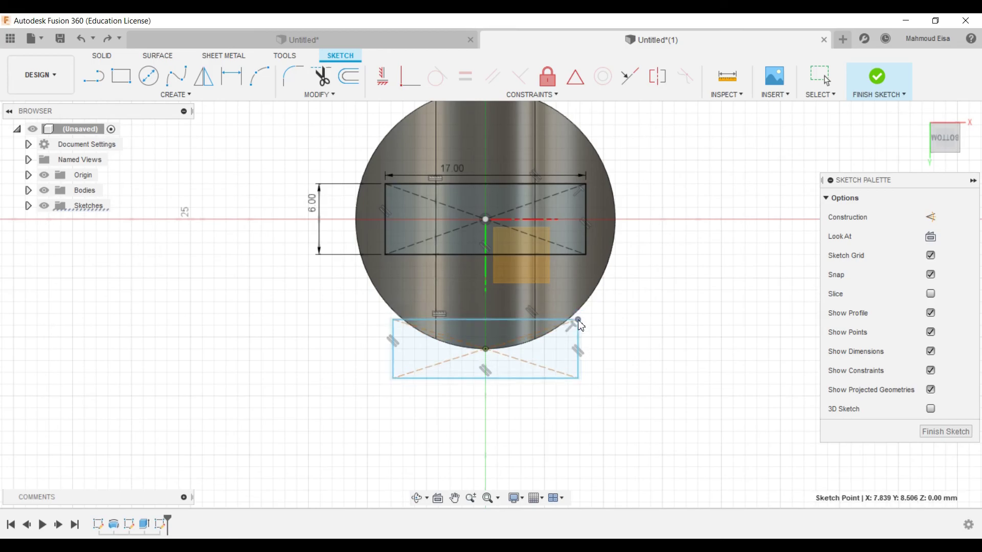
Try to dimension the lower rectangle's width between its corner point and the opposite short side, then undo it.
click(231, 77)
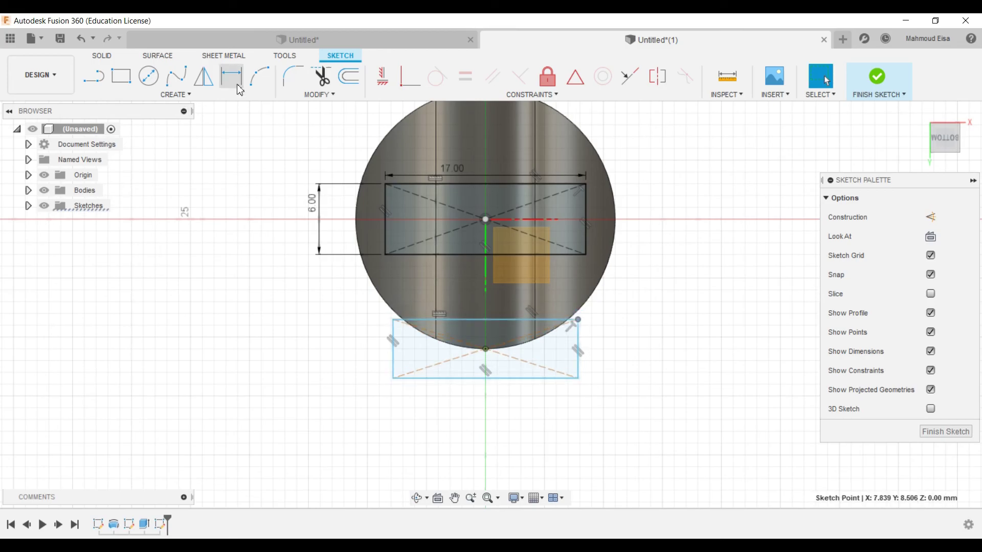
click(392, 364)
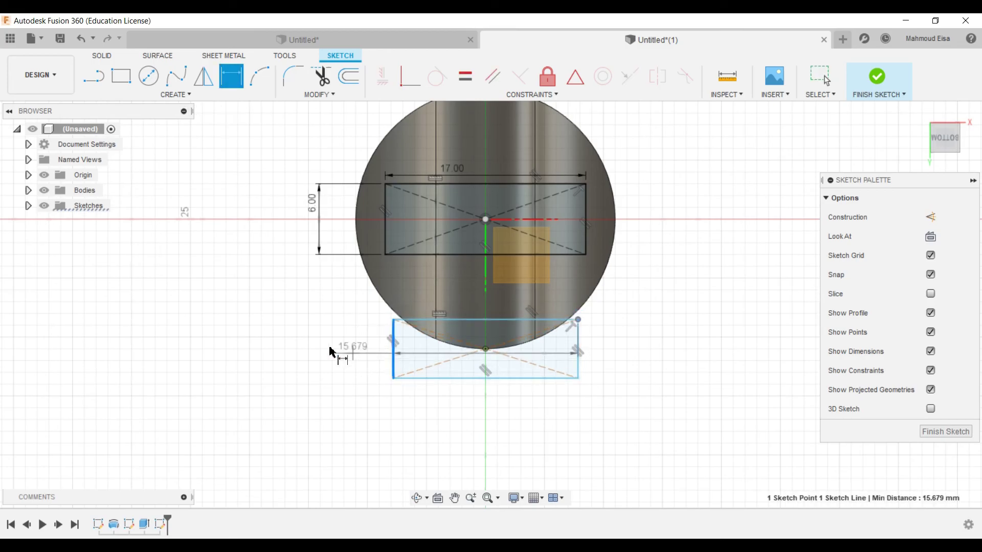
click(794, 219)
click(821, 75)
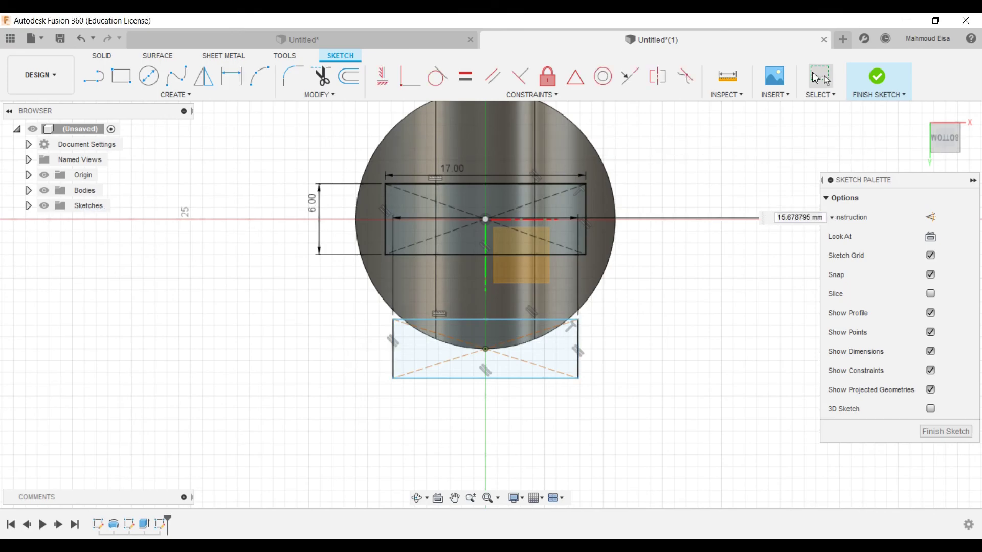
click(81, 43)
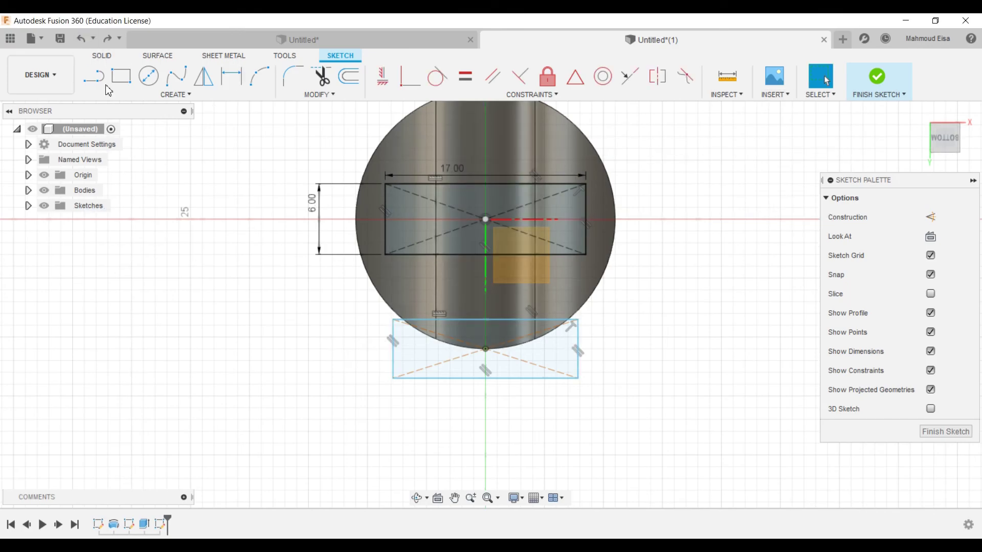
Dimension the short side of the lower rectangle and set it to 5.3 mm.
click(232, 81)
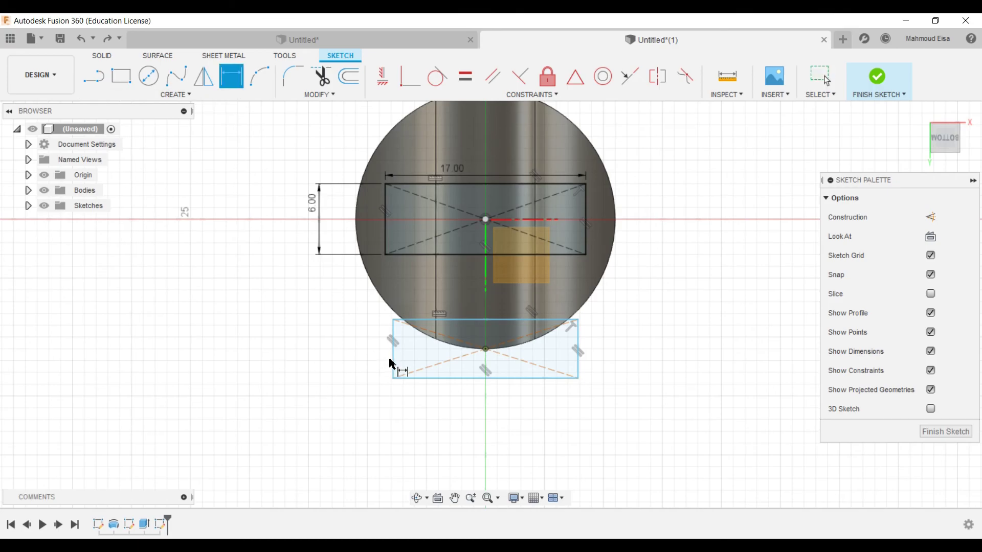
click(394, 365)
click(350, 353)
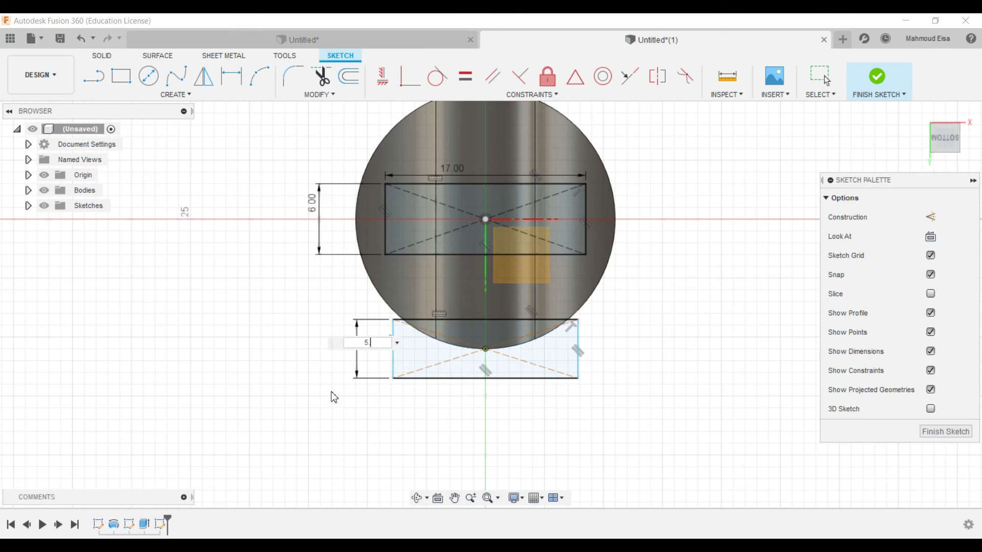
key(Return)
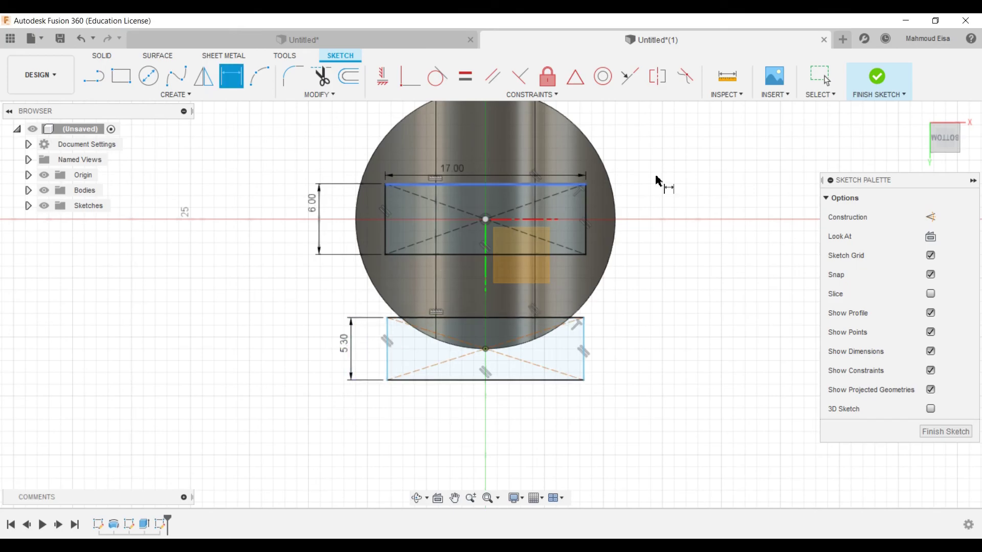
click(829, 81)
scroll(557, 225, down, 2)
scroll(518, 234, up, 2)
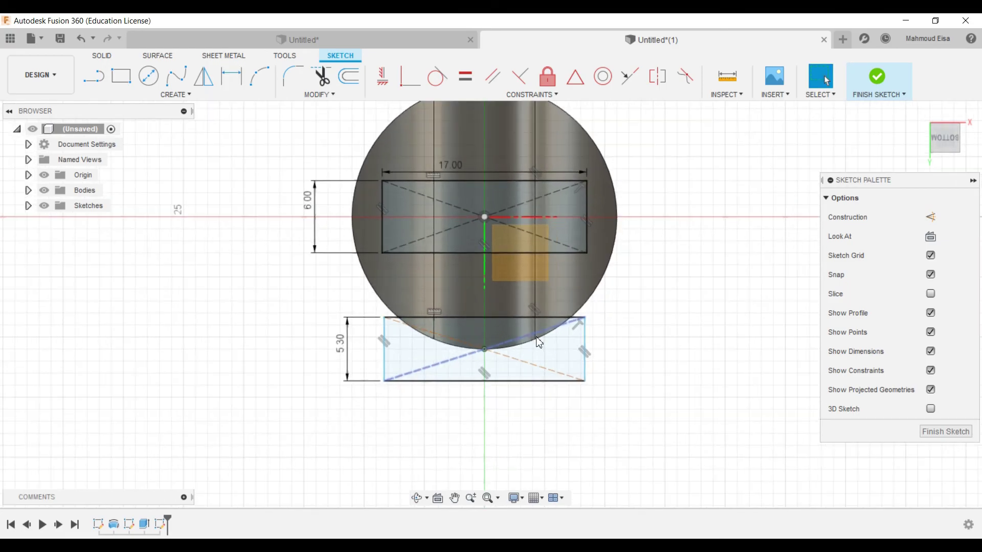
Mirror the whole lower rectangle across the vertical origin plane through the X axis to the opposite side of the sketch.
click(203, 76)
drag(322, 300, 661, 411)
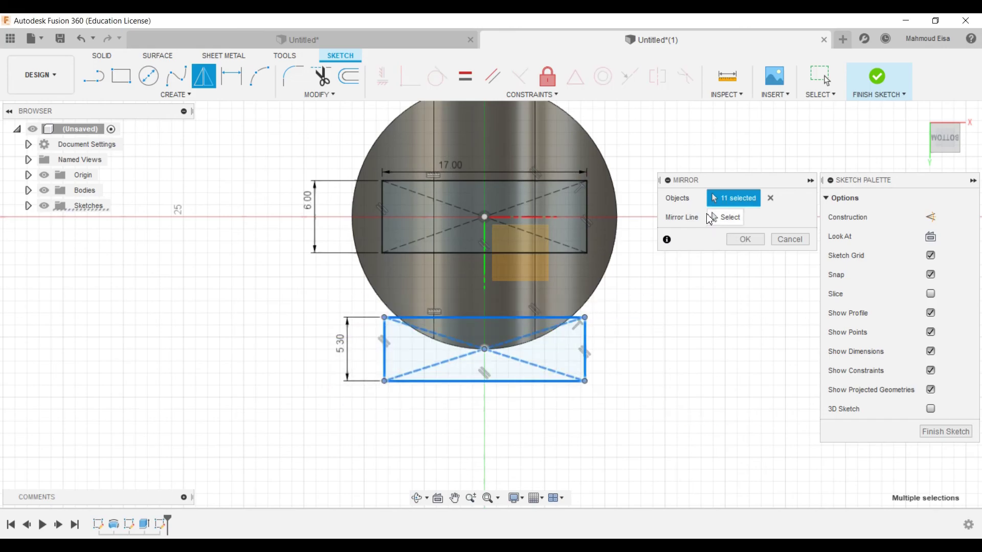
click(712, 217)
mouse_move(712, 285)
shift+middle_down()
mouse_move(651, 320)
mouse_move(662, 347)
mouse_move(759, 393)
mouse_move(713, 380)
shift+middle_up()
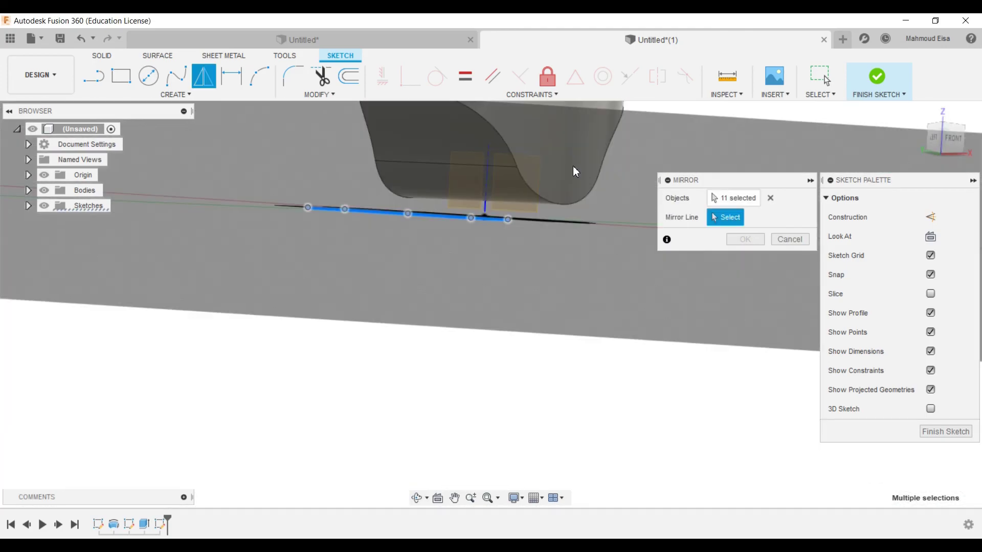
click(516, 203)
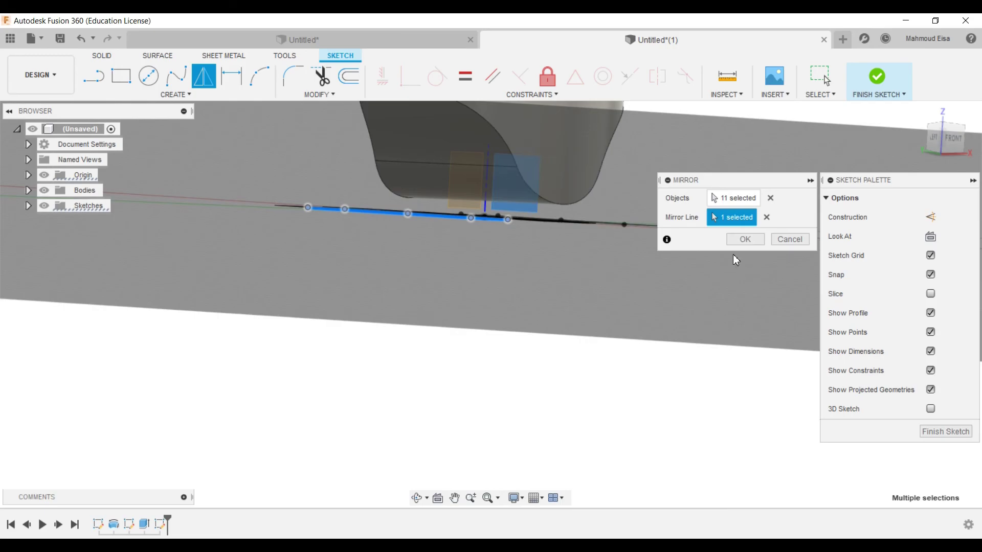
click(736, 241)
Extrude the central rectangle of the underside sketch 13 mm into the body as a cut.
mouse_move(566, 373)
shift+middle_down()
mouse_move(548, 375)
mouse_move(602, 328)
mouse_move(527, 280)
mouse_move(511, 307)
mouse_move(528, 286)
mouse_move(456, 306)
mouse_move(456, 287)
shift+middle_up()
right_click(456, 287)
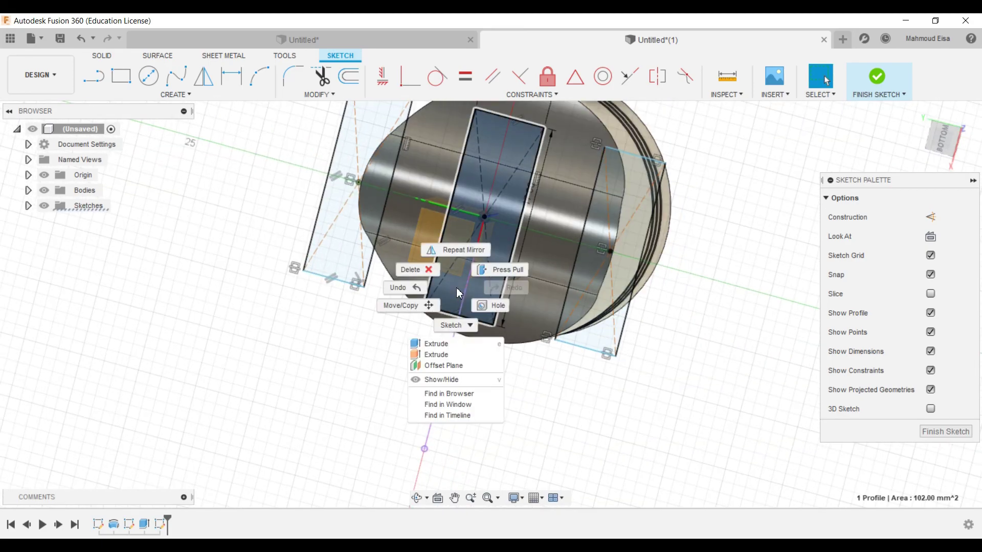
click(469, 230)
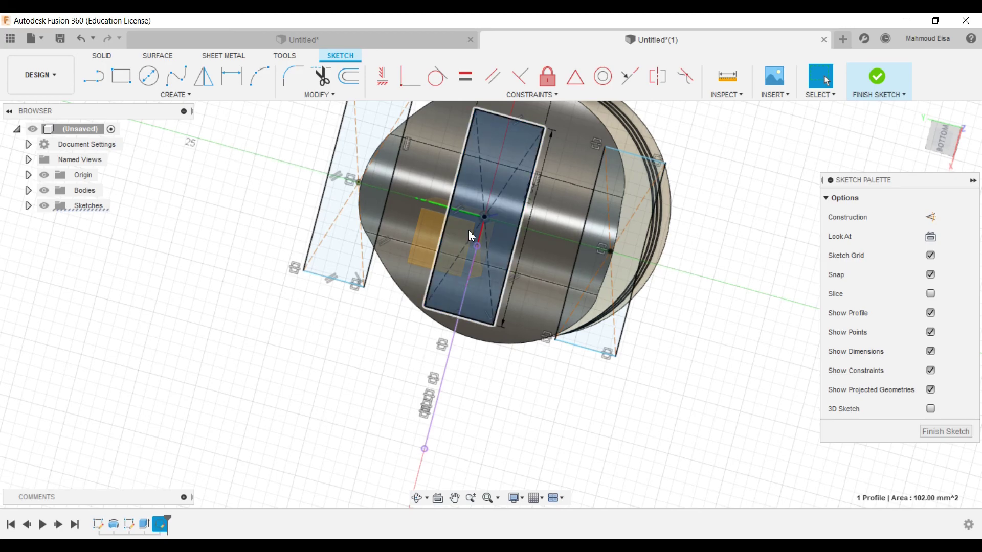
right_click(514, 198)
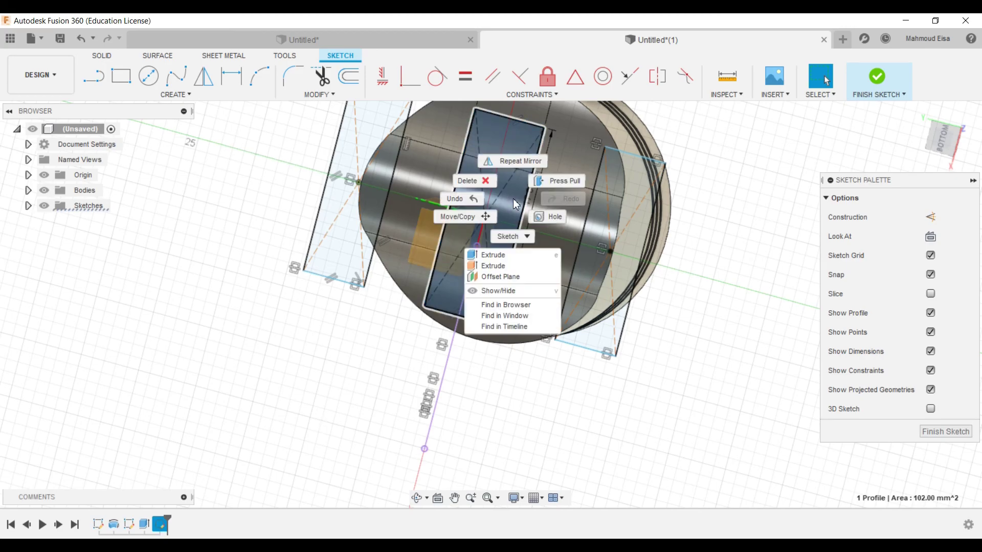
click(495, 255)
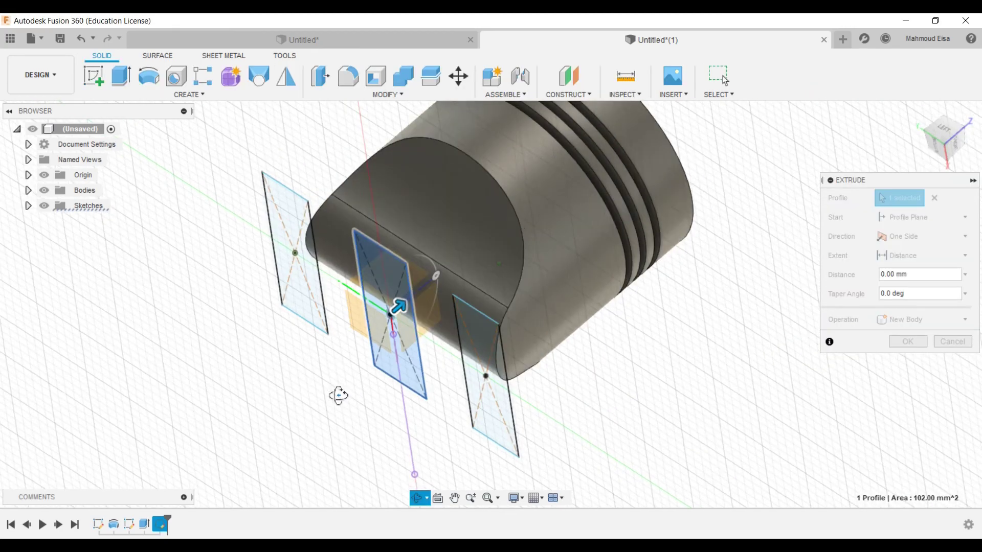
drag(390, 295, 485, 196)
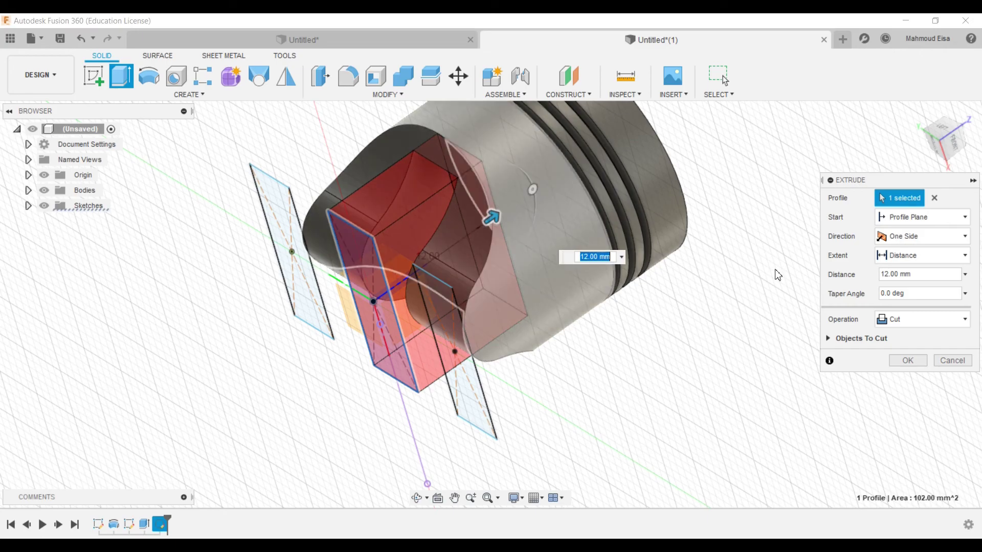
click(922, 274)
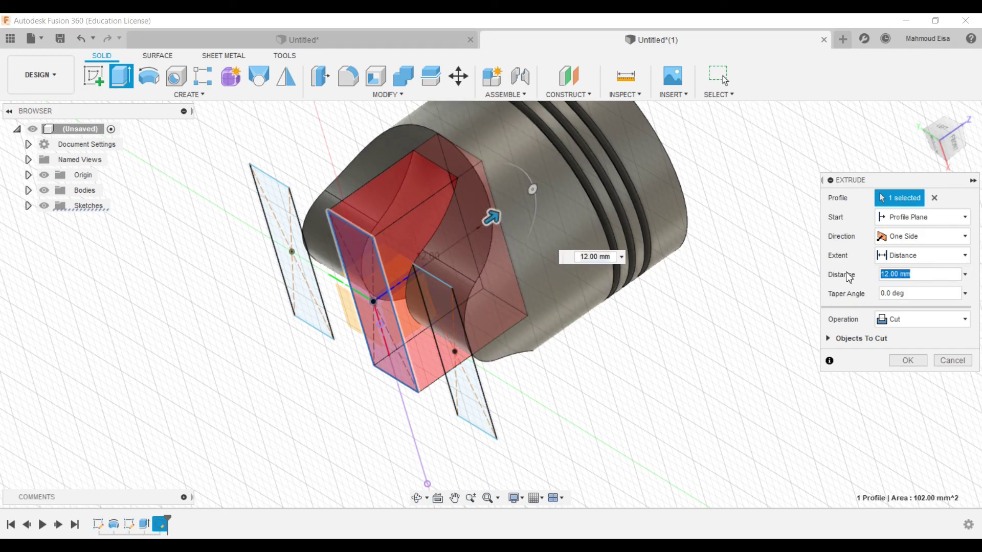
text(13)
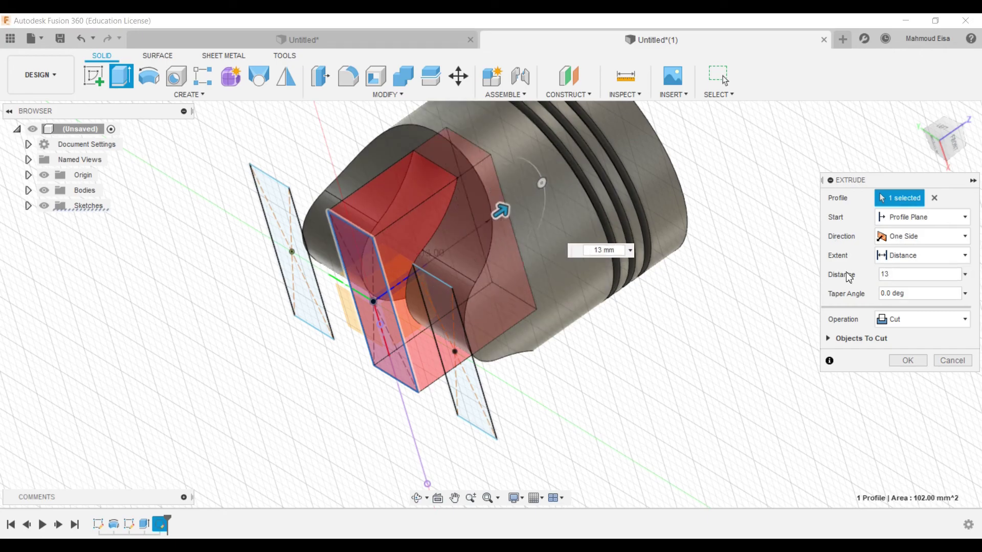
shift+middle_drag(664, 390, 632, 373)
click(909, 275)
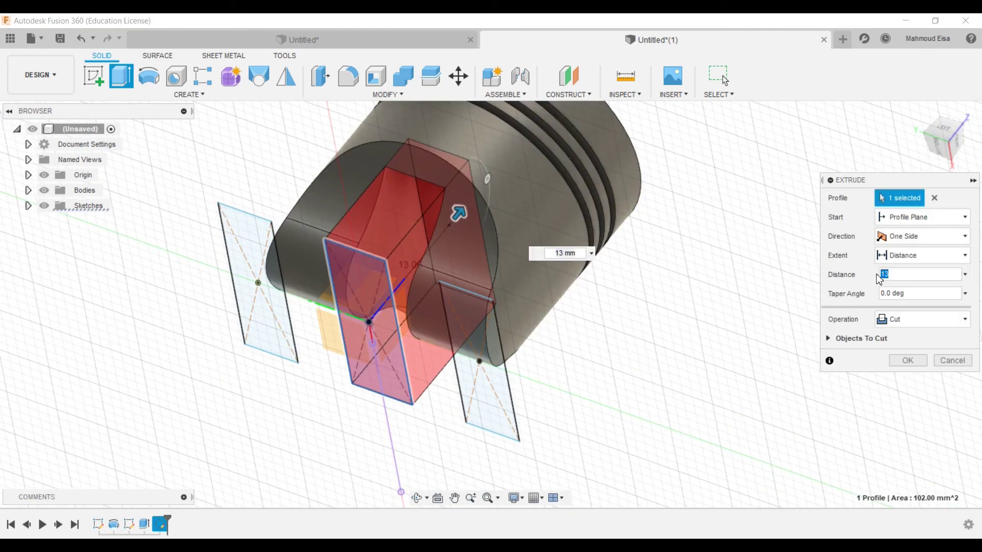
key(Return)
Hide the origin geometry and show Sketch3 again so its remaining side rectangles can be used.
shift+middle_drag(876, 278, 685, 304)
scroll(686, 304, up, 2)
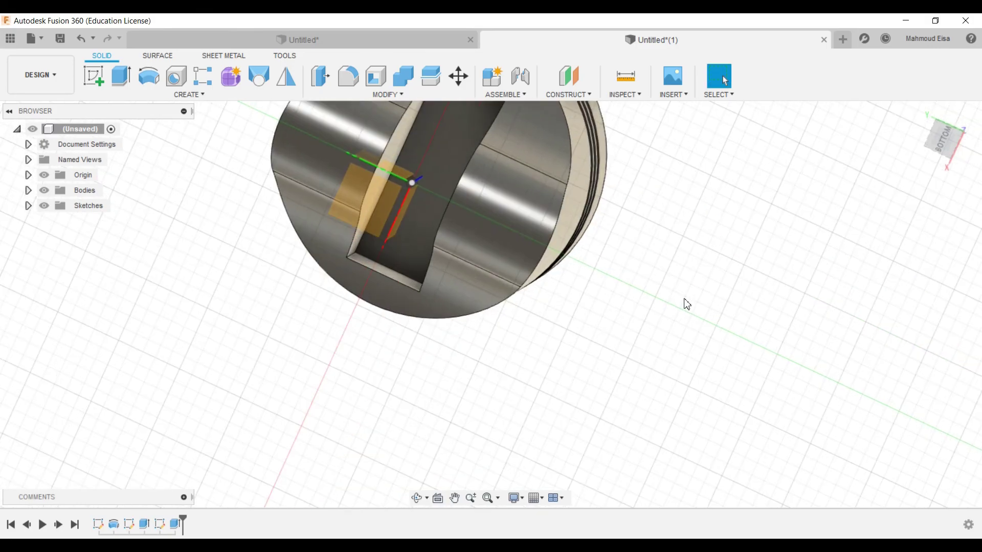
scroll(686, 304, down, 4)
scroll(557, 247, up, 3)
shift+middle_drag(605, 216, 585, 206)
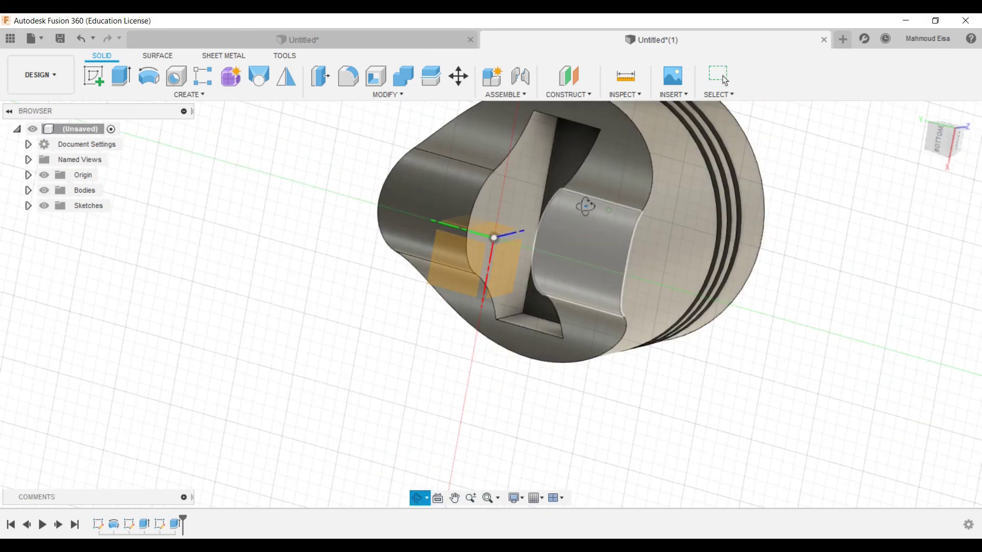
click(44, 175)
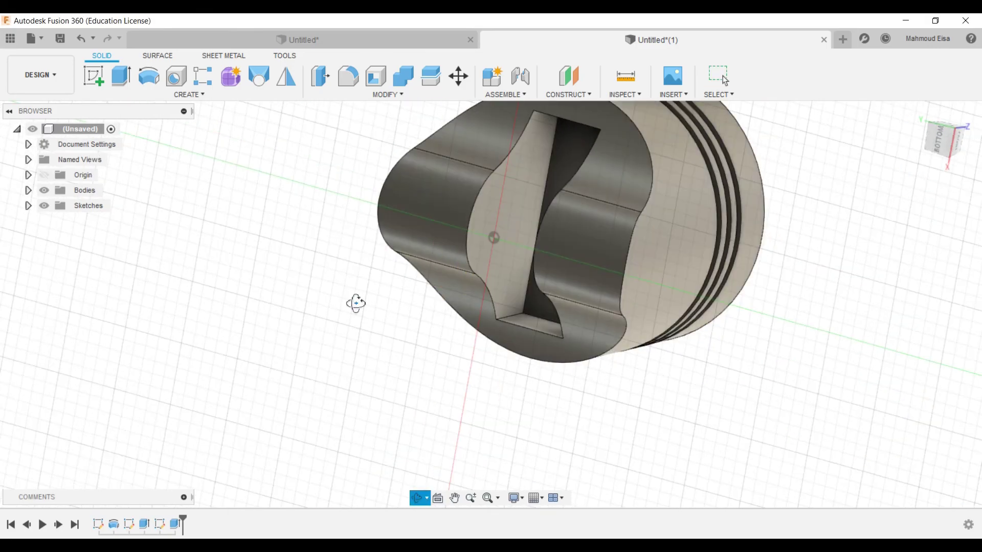
shift+middle_drag(357, 302, 371, 308)
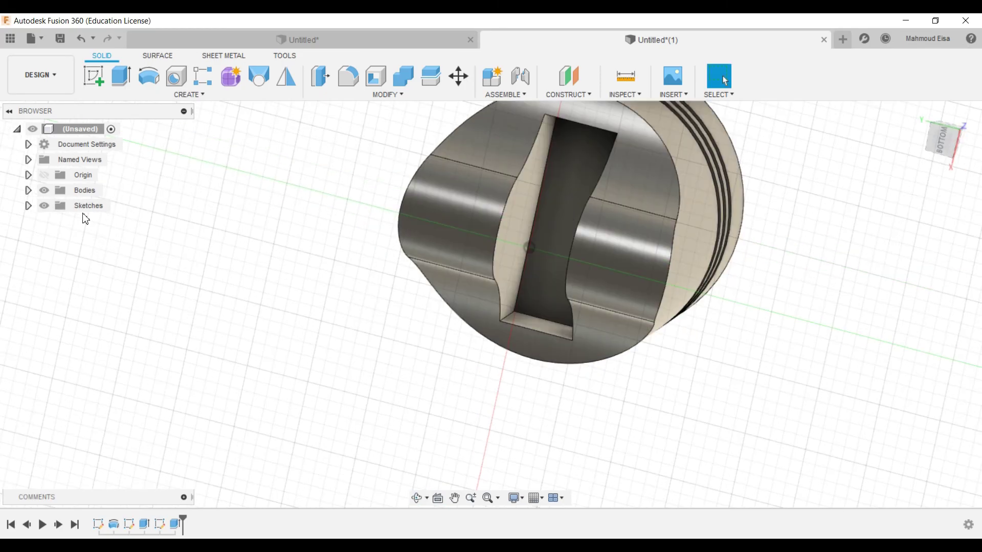
click(28, 208)
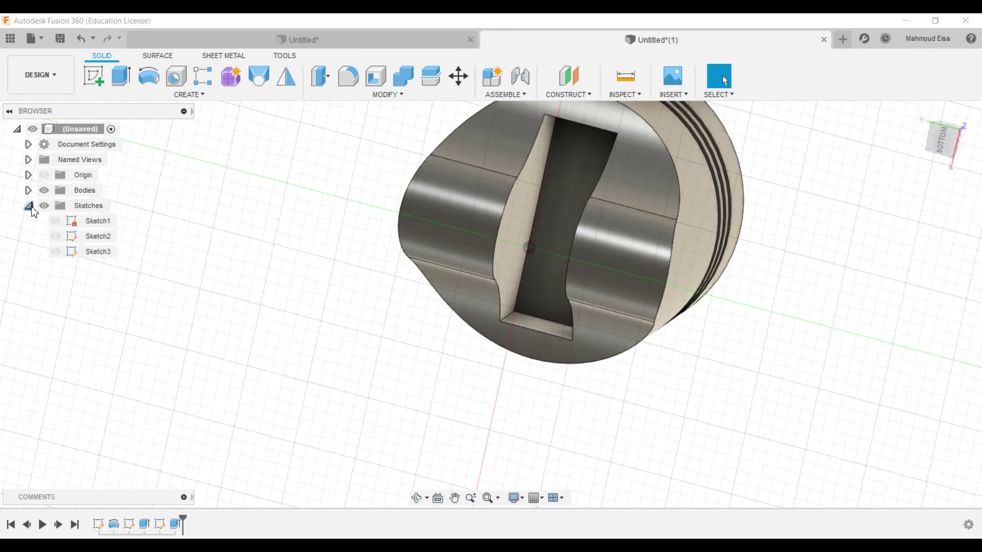
click(60, 254)
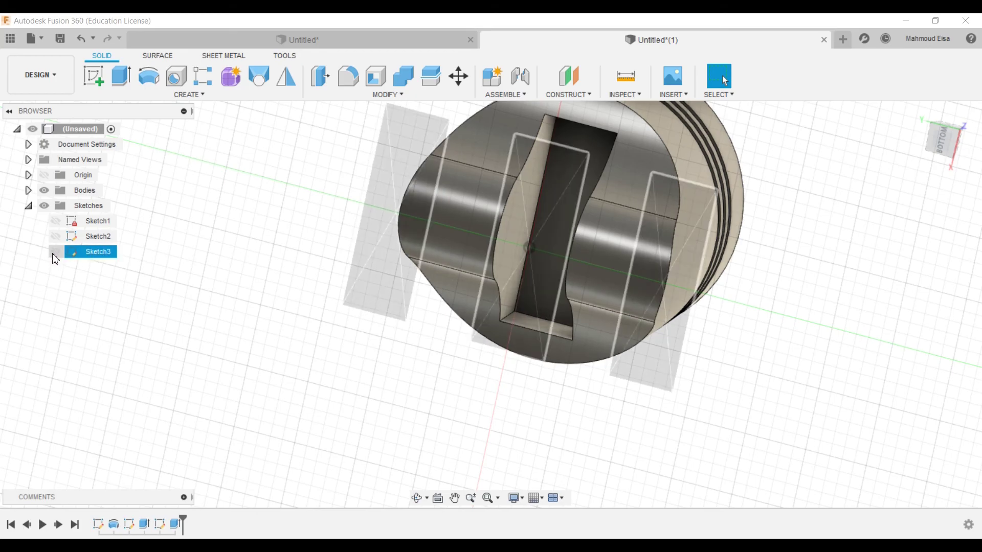
click(54, 252)
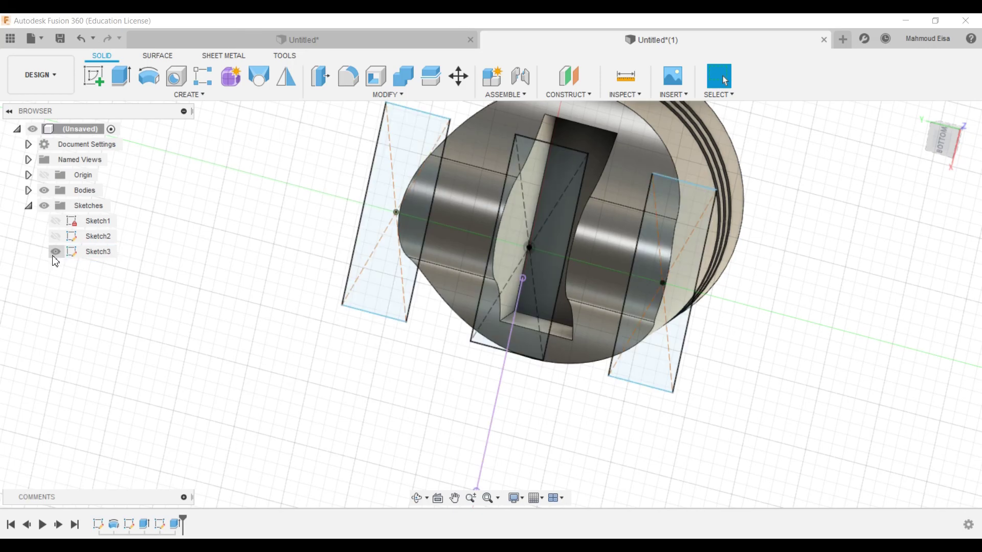
Extrude both outer rectangles of Sketch3 together 13 mm into the body as a cut.
shift+middle_drag(289, 346, 300, 340)
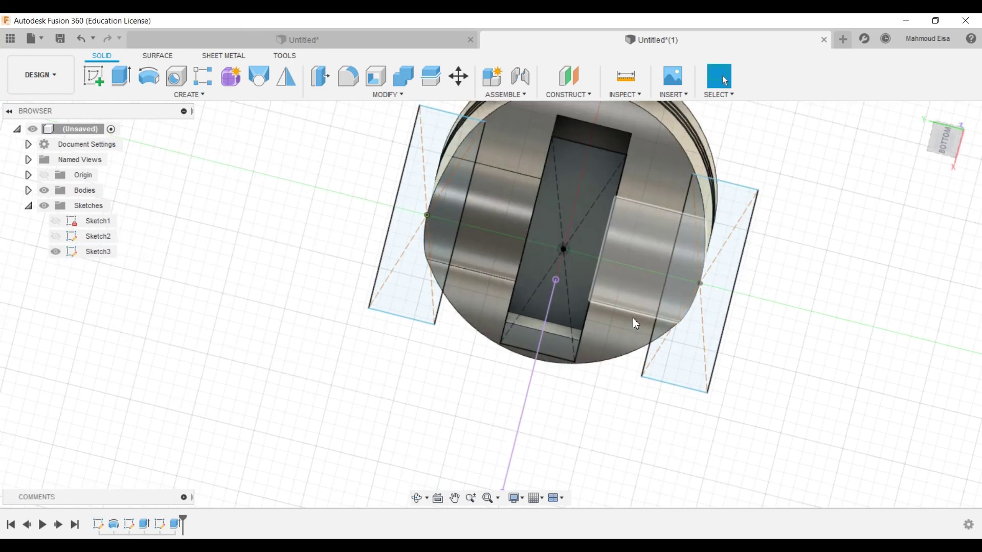
mouse_move(613, 401)
shift+middle_down()
mouse_move(547, 366)
mouse_move(565, 366)
shift+middle_up()
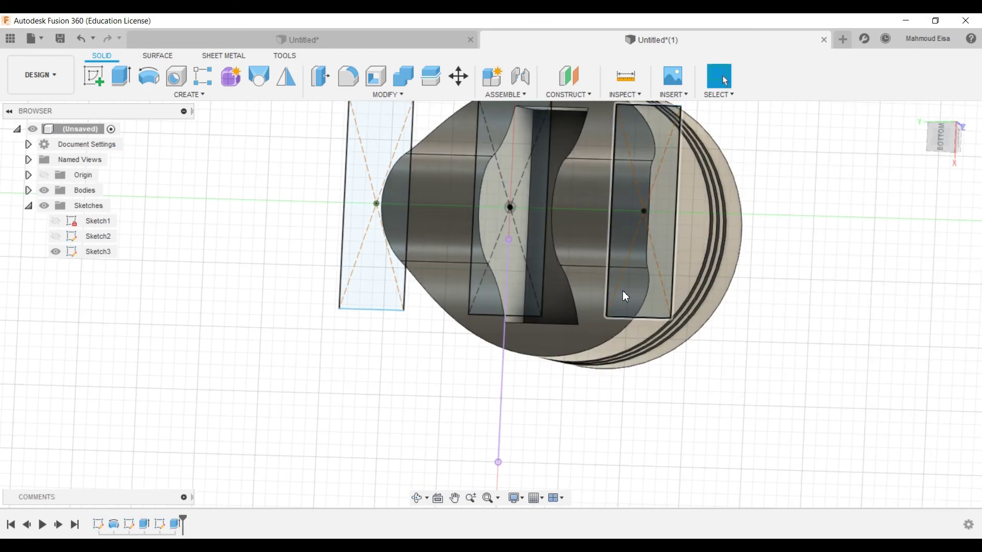
click(637, 290)
right_click(636, 289)
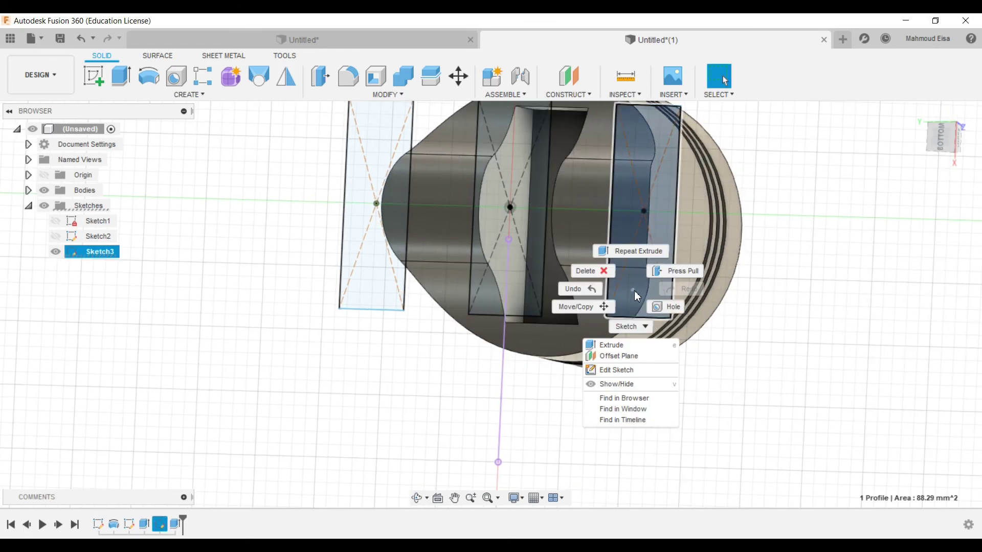
click(612, 345)
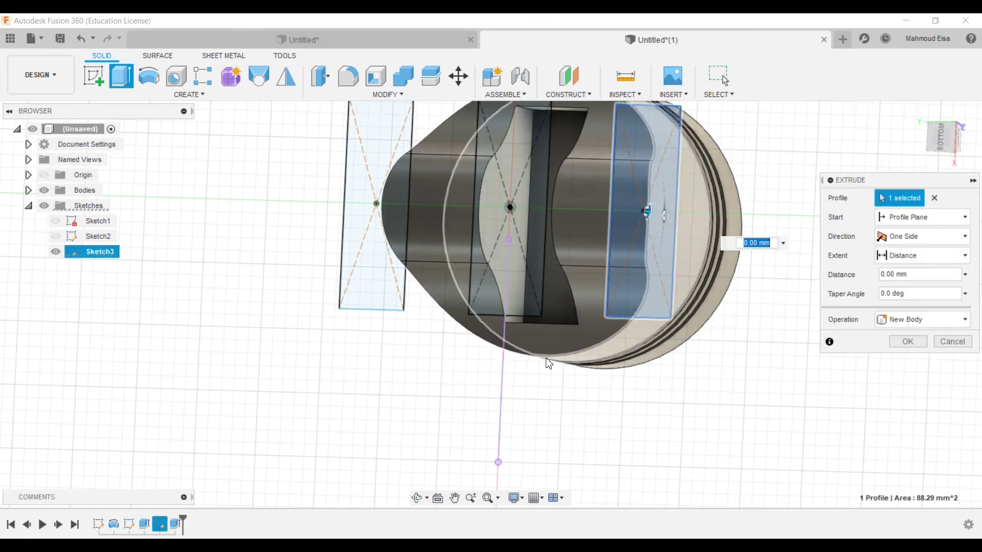
right_click(377, 287)
click(376, 287)
click(384, 277)
shift+middle_drag(393, 372, 328, 263)
drag(353, 225, 500, 171)
click(940, 274)
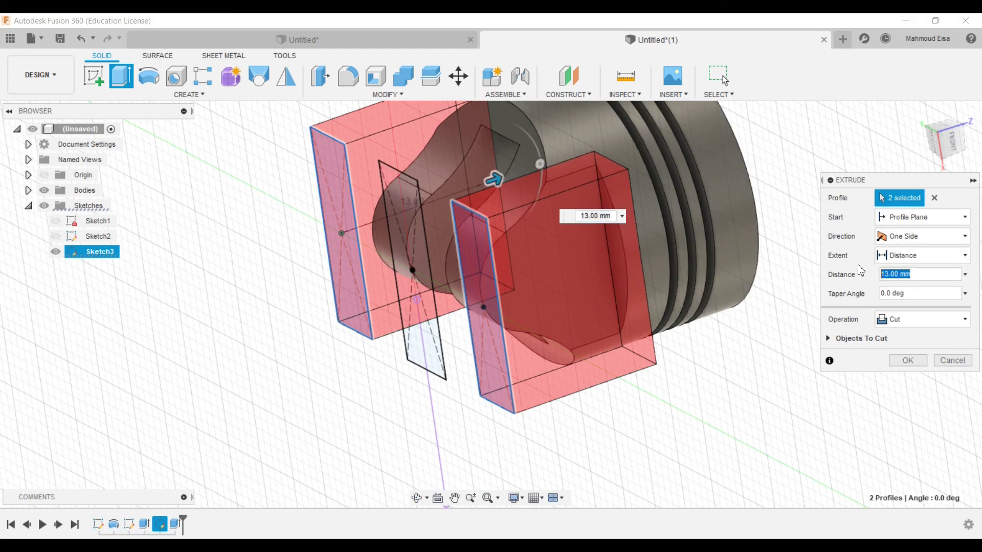
key(Return)
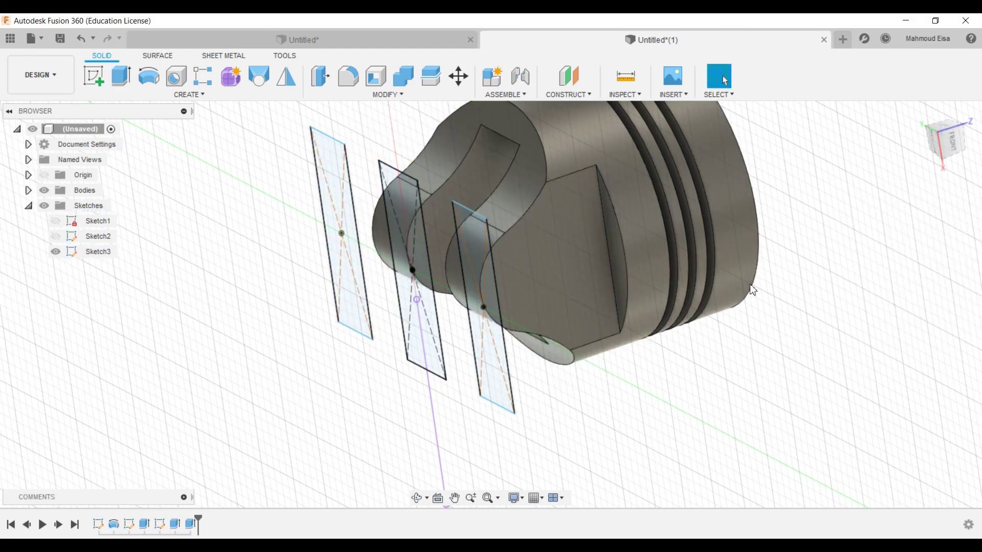
Hide Sketch3 and collapse the list of sketches.
shift+middle_drag(615, 444, 676, 408)
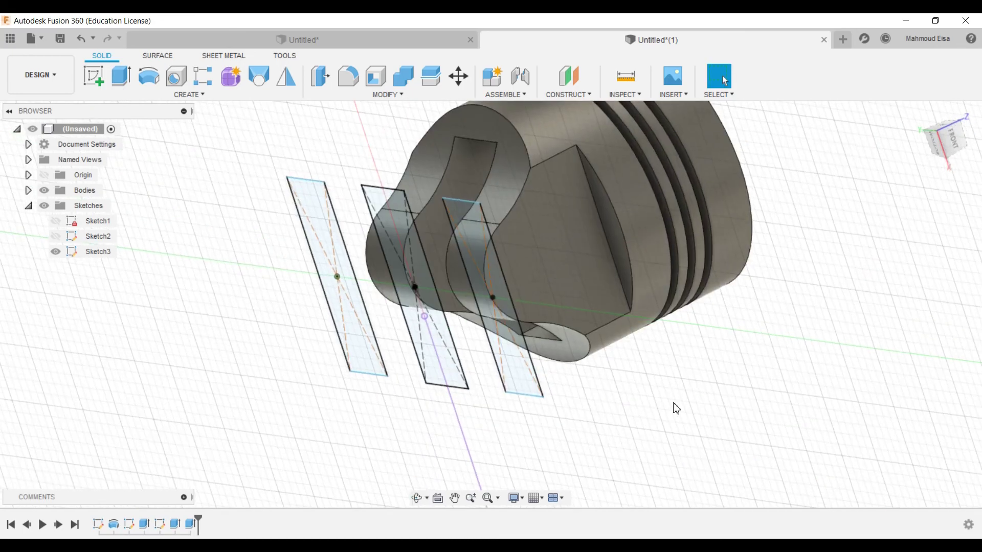
shift+middle_drag(269, 316, 518, 301)
shift+middle_drag(516, 347, 321, 254)
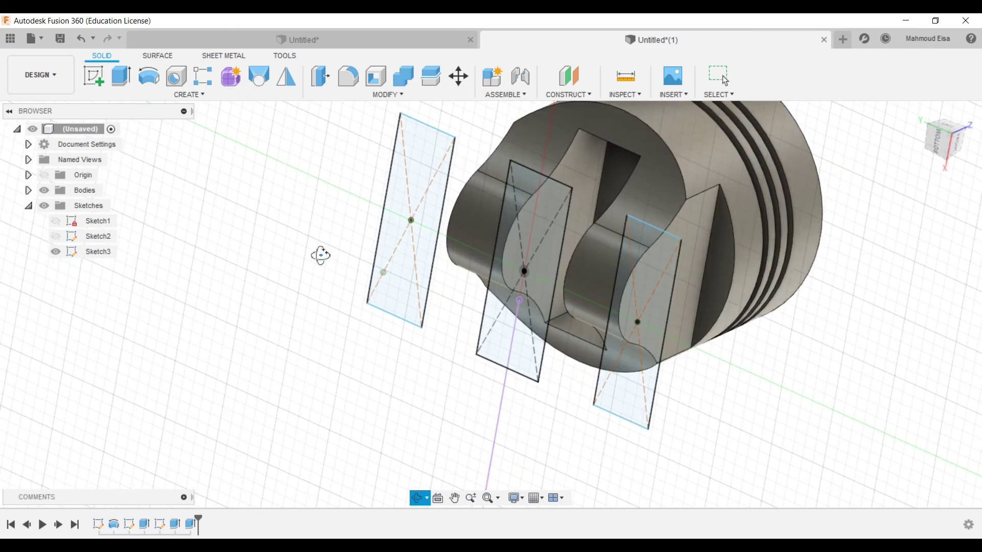
click(56, 252)
click(28, 205)
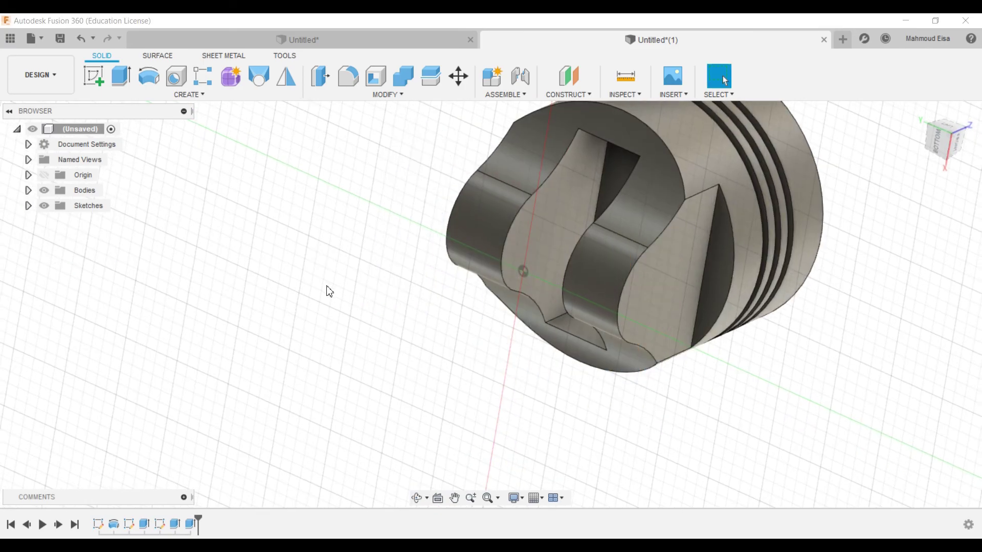
Examine the central slot and the flat side cuts of the body from several angles.
scroll(331, 267, down, 5)
scroll(331, 268, up, 6)
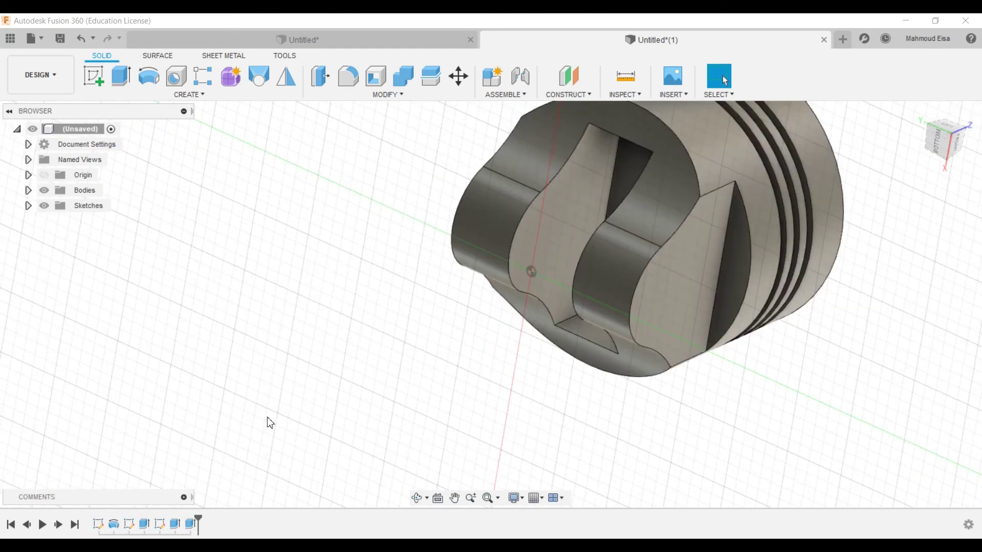
shift+middle_drag(307, 408, 381, 296)
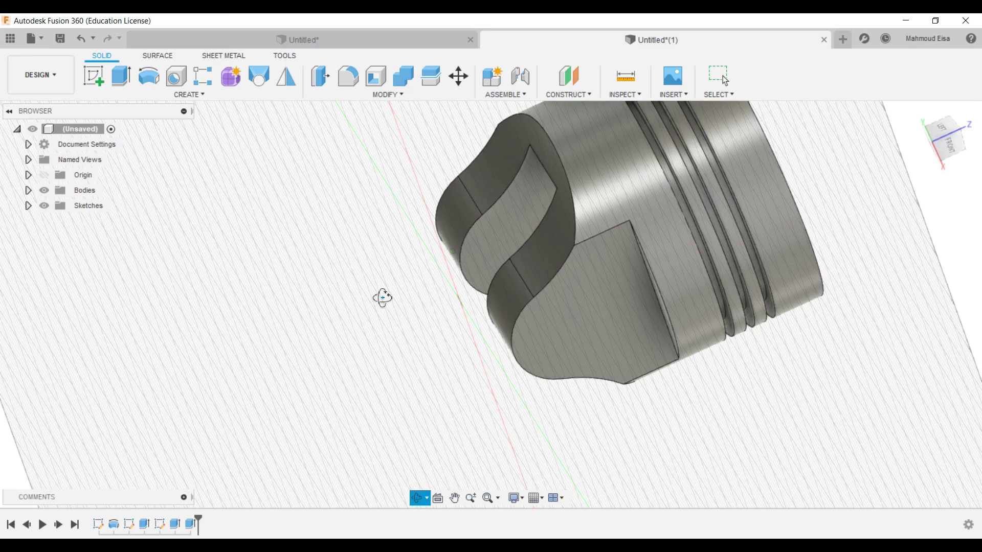
shift+middle_drag(329, 335, 469, 299)
scroll(468, 299, down, 3)
shift+middle_drag(473, 261, 348, 286)
scroll(422, 283, up, 3)
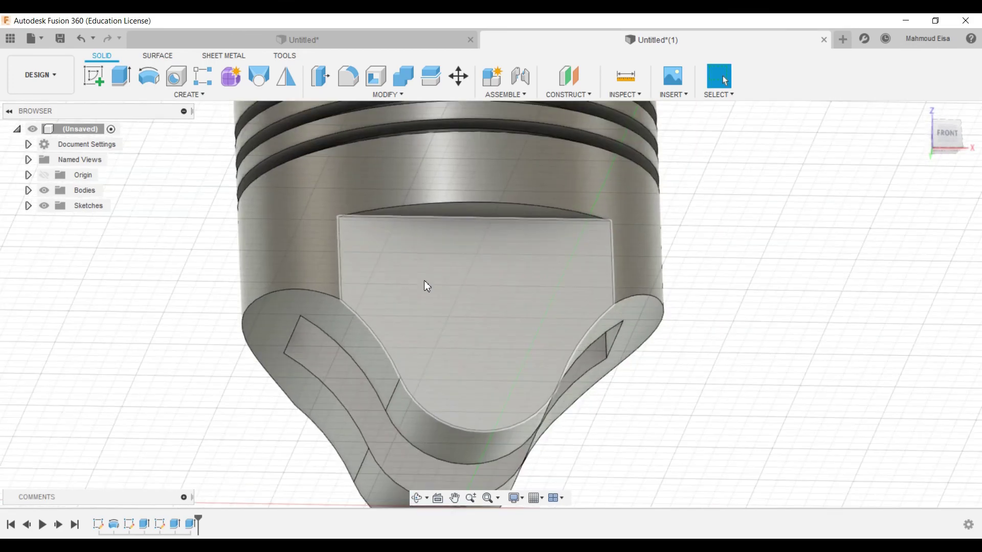
right_click(443, 220)
click(442, 220)
click(705, 229)
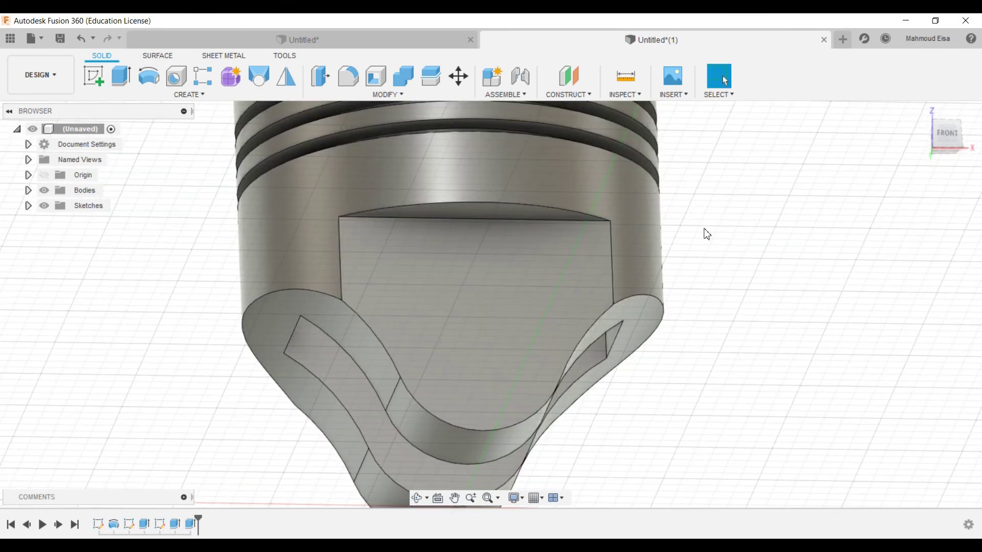
scroll(706, 252, down, 2)
click(536, 343)
right_click(536, 348)
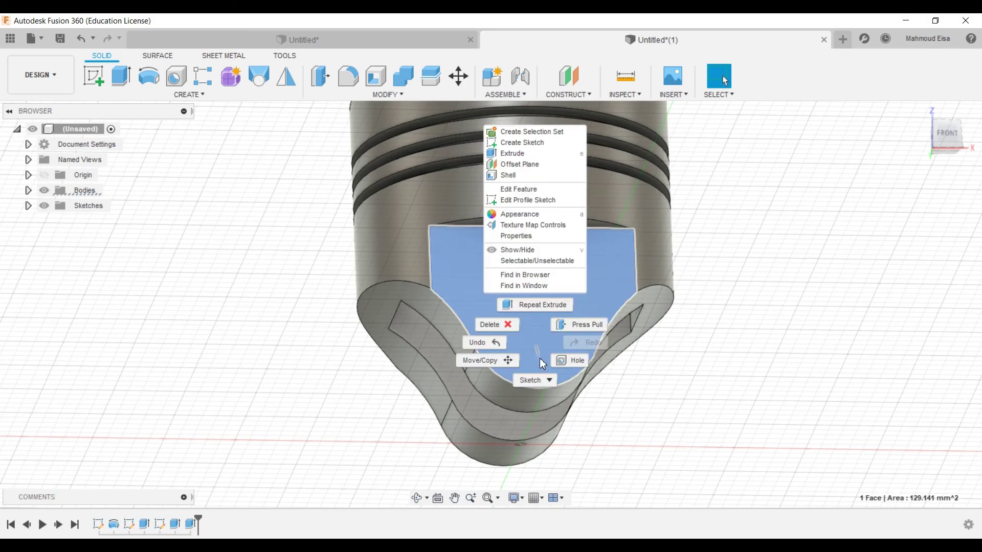
click(539, 359)
Return to the home view and create a new sketch on the front flat face left by the side cut.
click(919, 112)
click(708, 342)
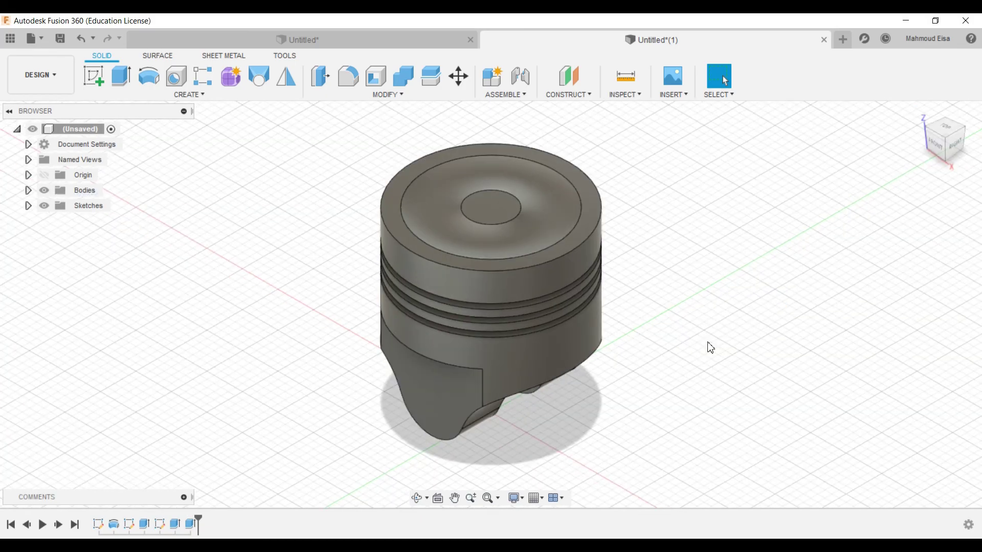
click(442, 398)
right_click(443, 398)
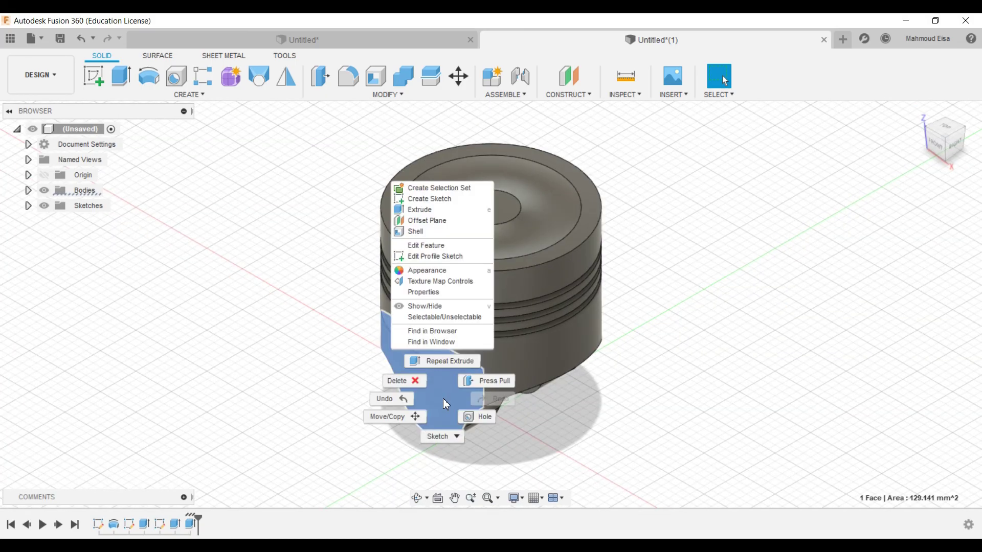
click(444, 199)
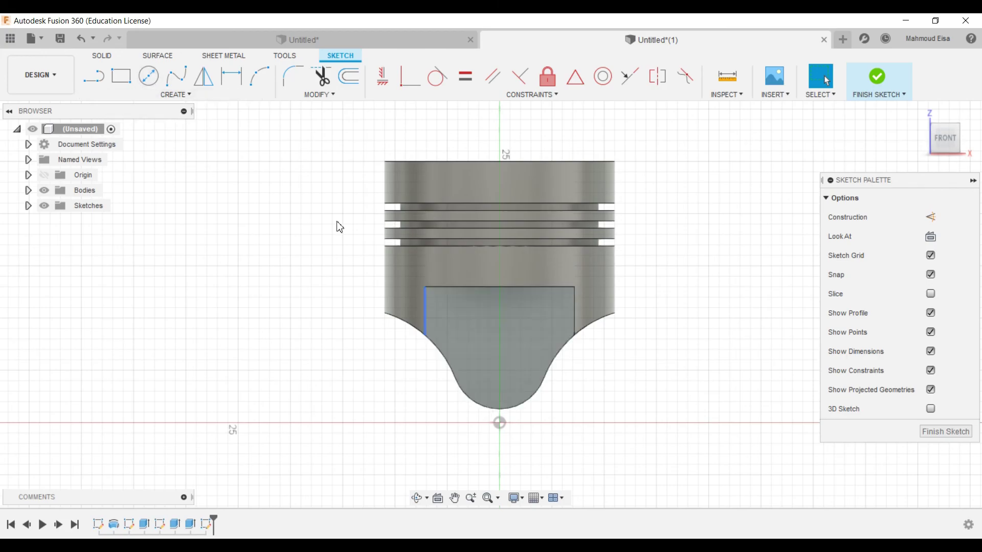
click(151, 82)
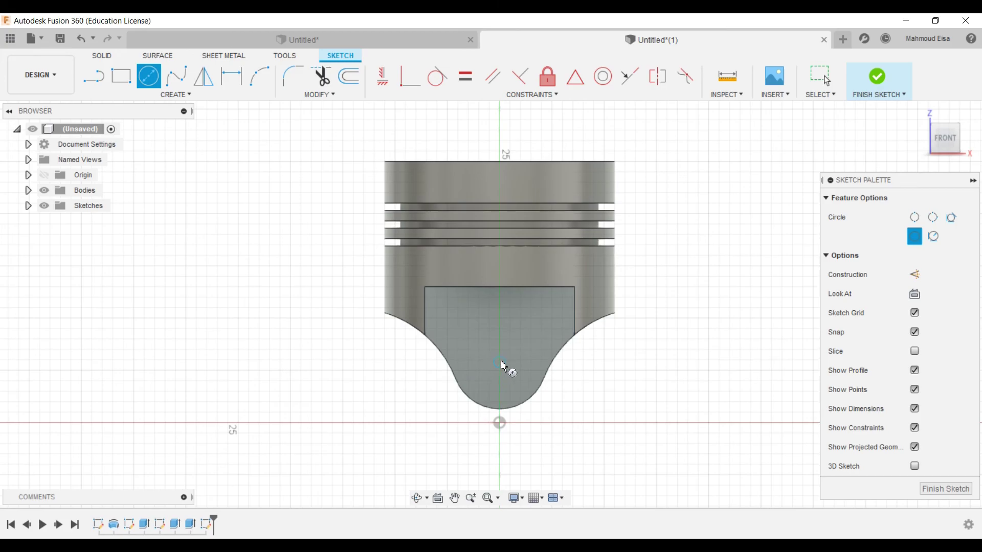
click(500, 365)
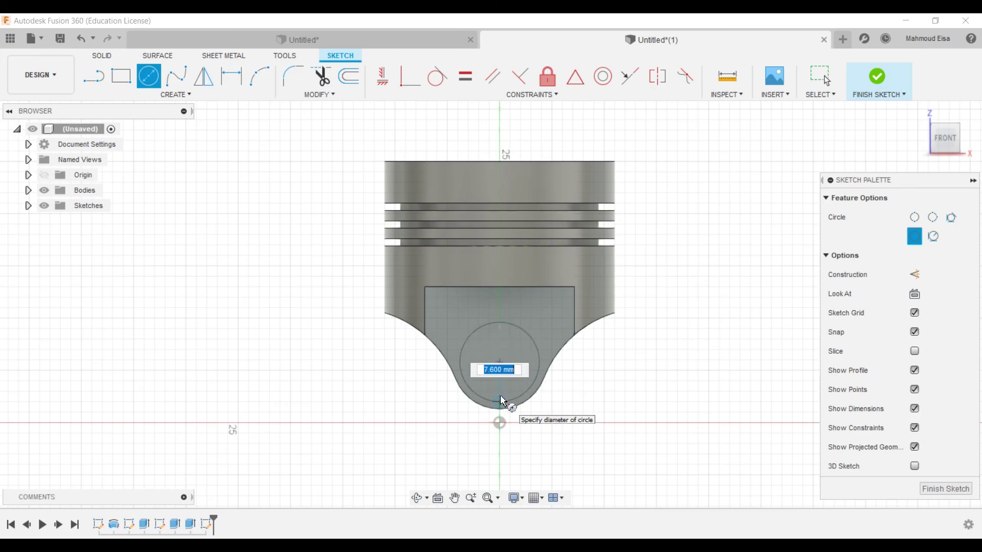
click(820, 77)
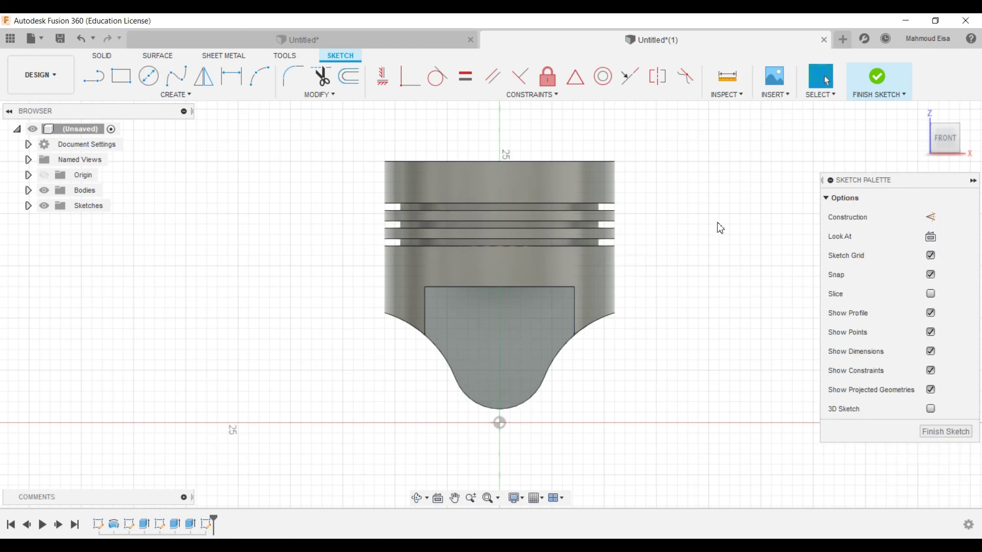
Sketch a circle about 8 mm in diameter on the vertical axis of the front flat face.
click(148, 77)
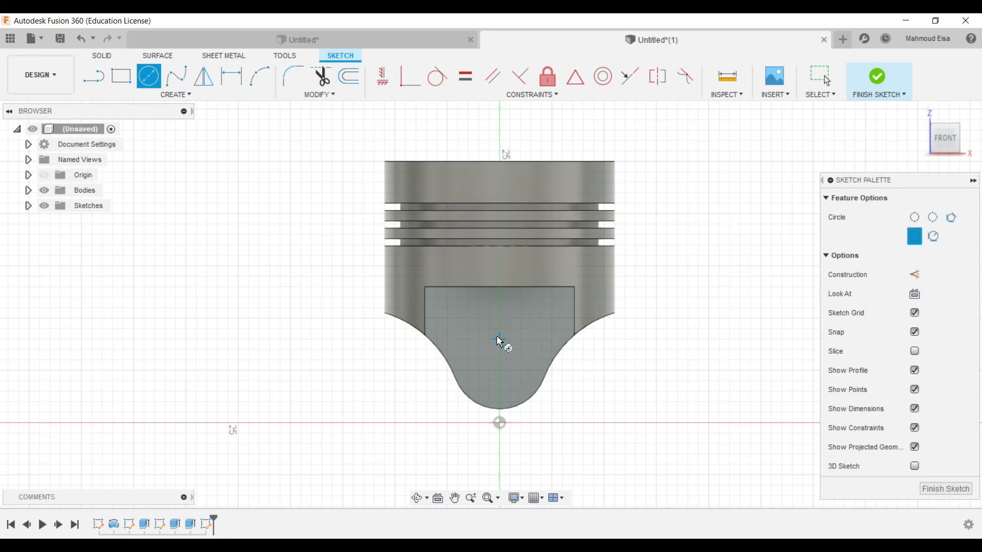
click(500, 340)
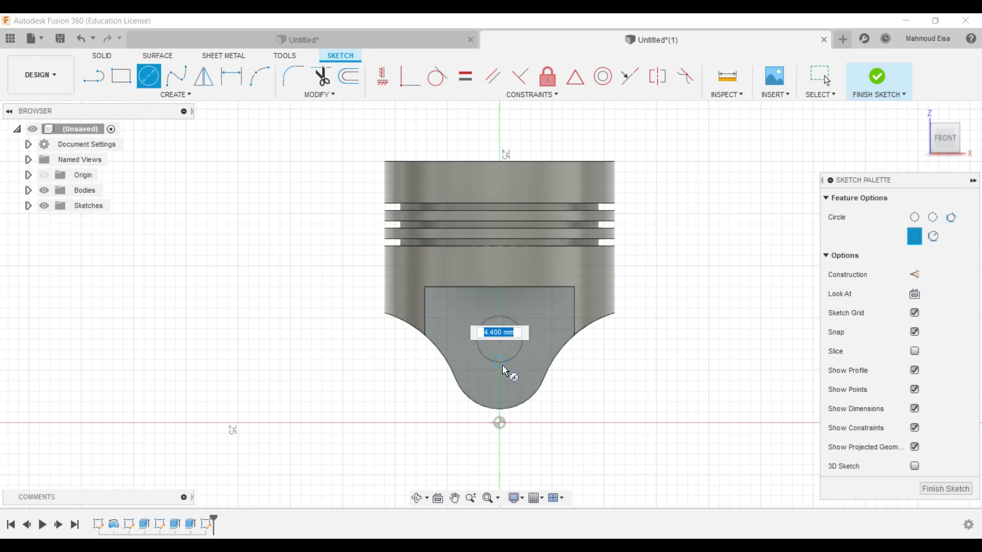
click(504, 381)
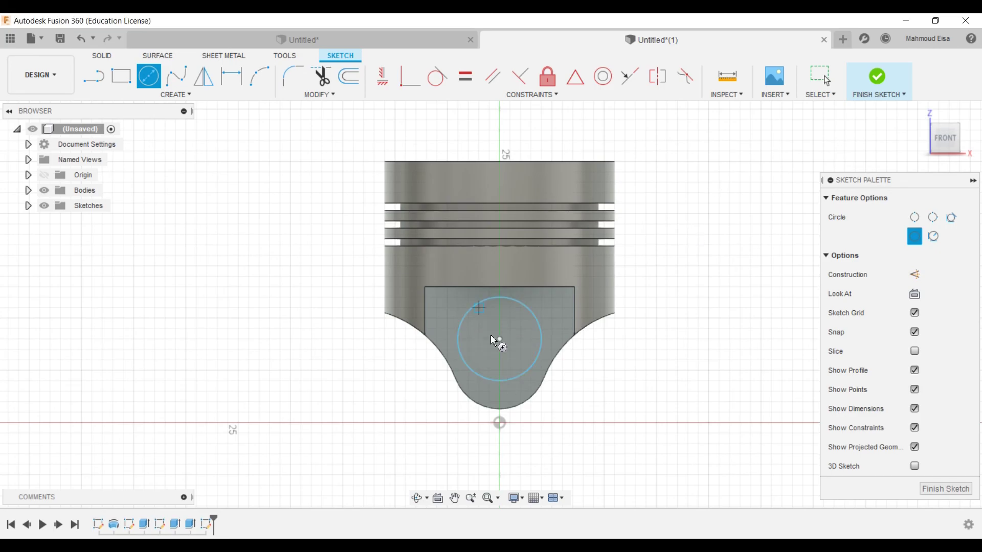
click(821, 77)
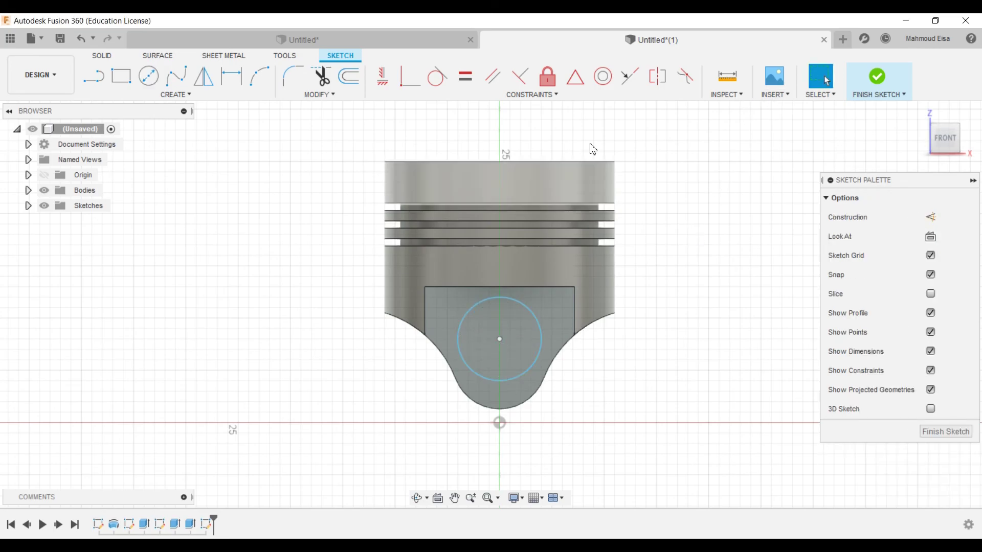
Make the circle concentric with the rounded lower end of the front flat face.
click(602, 78)
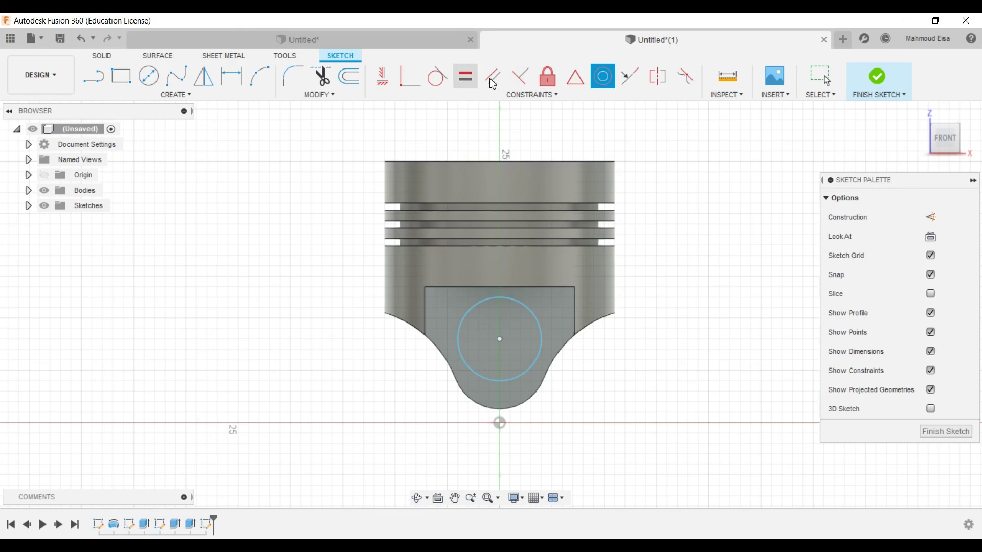
click(501, 383)
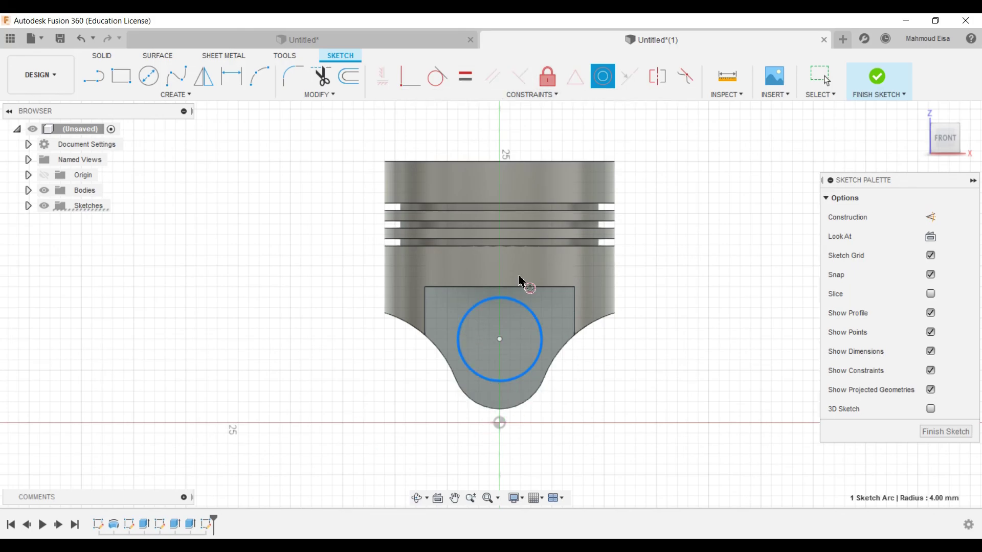
click(489, 411)
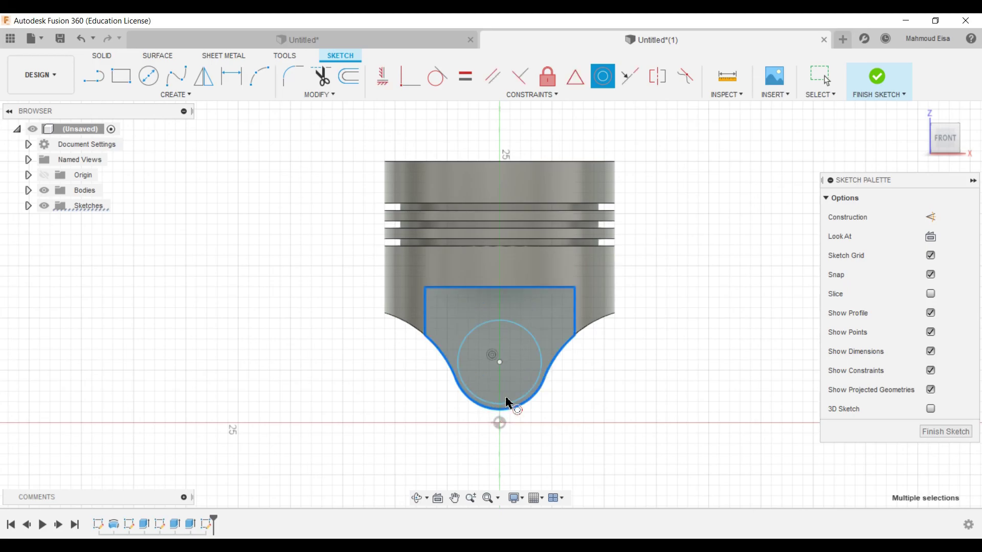
click(811, 93)
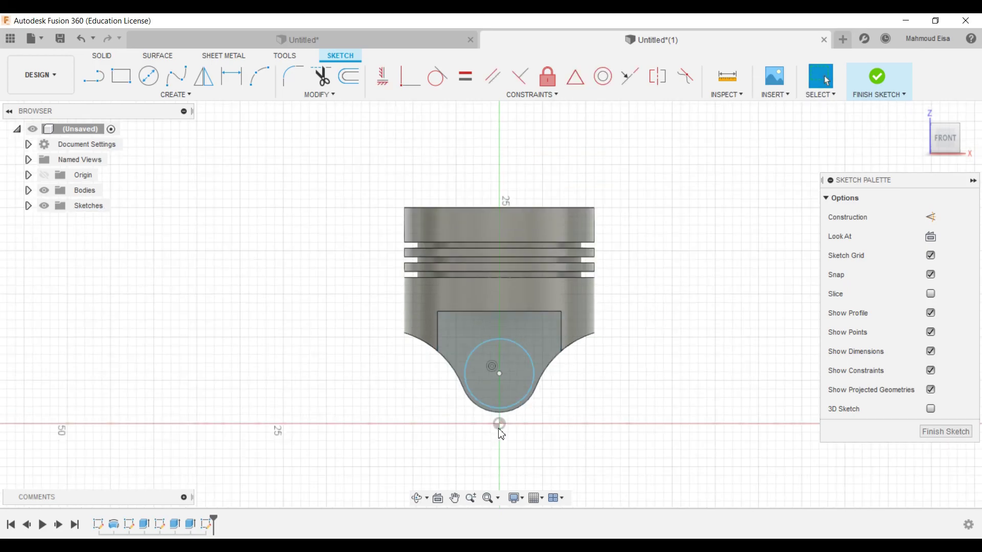
scroll(500, 423, up, 2)
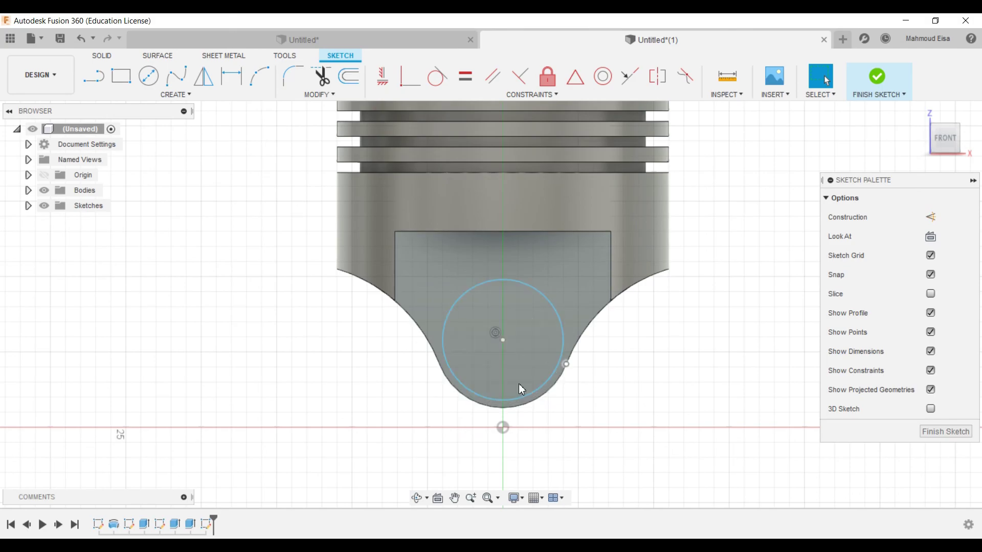
scroll(462, 389, down, 1)
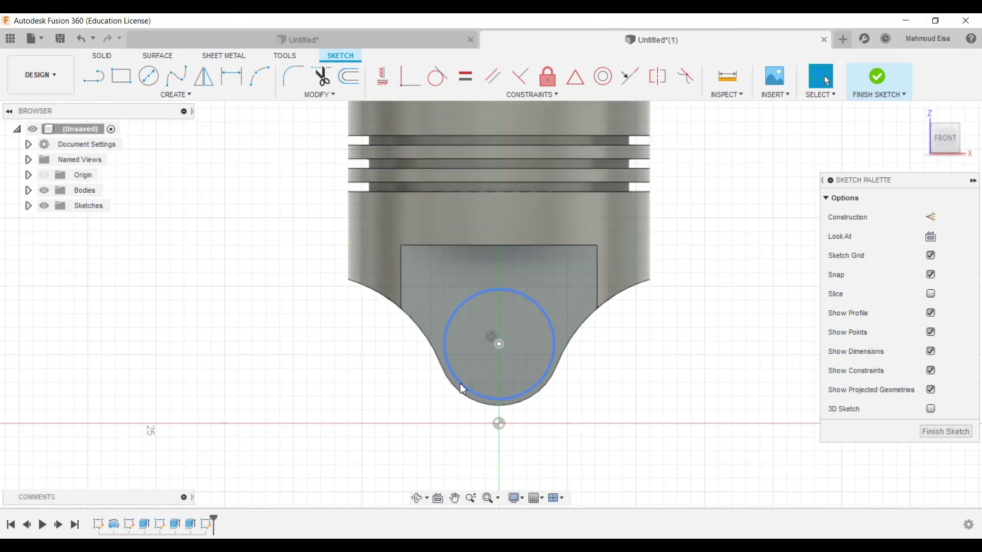
Dimension the circle's diameter as 5 mm and reposition the dimension label beside the lug.
click(231, 76)
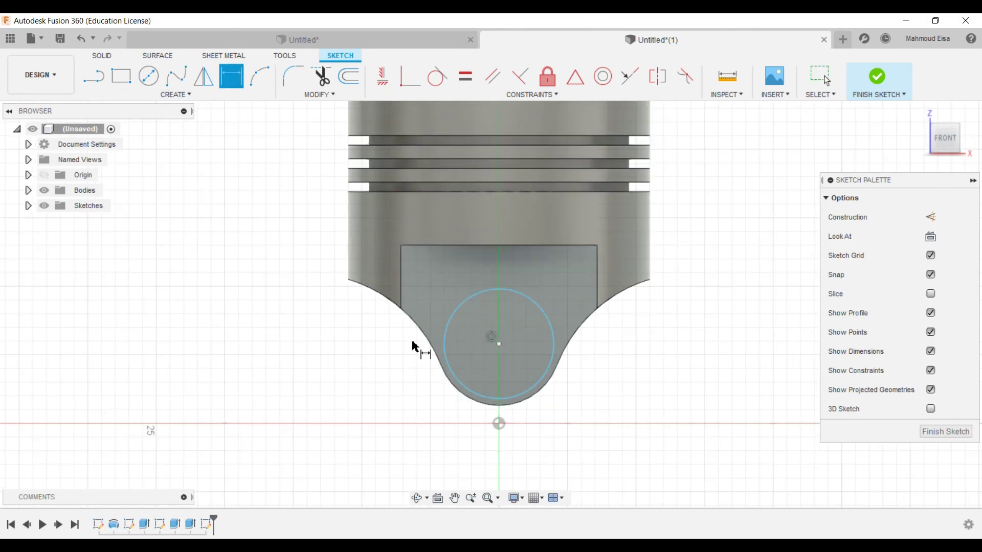
click(462, 308)
click(363, 364)
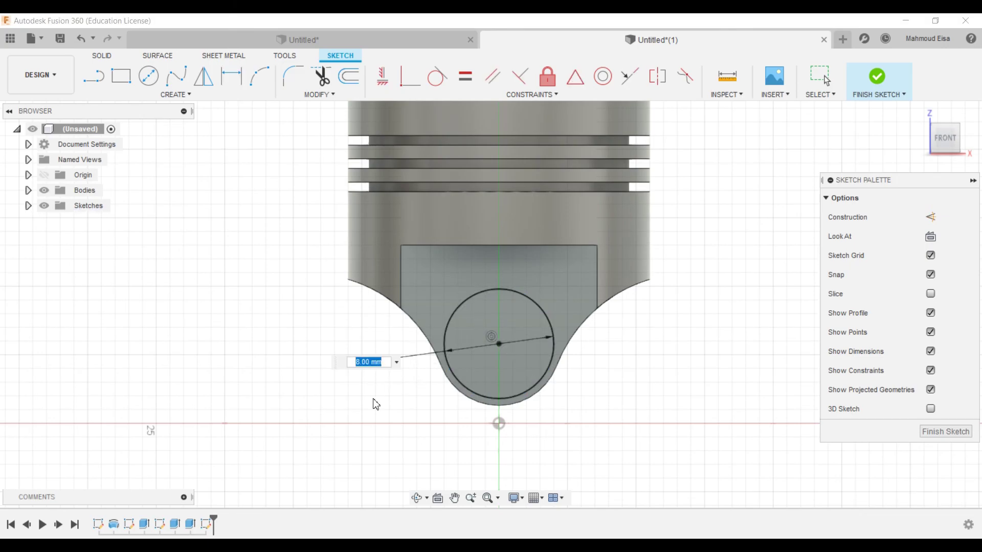
key(Return)
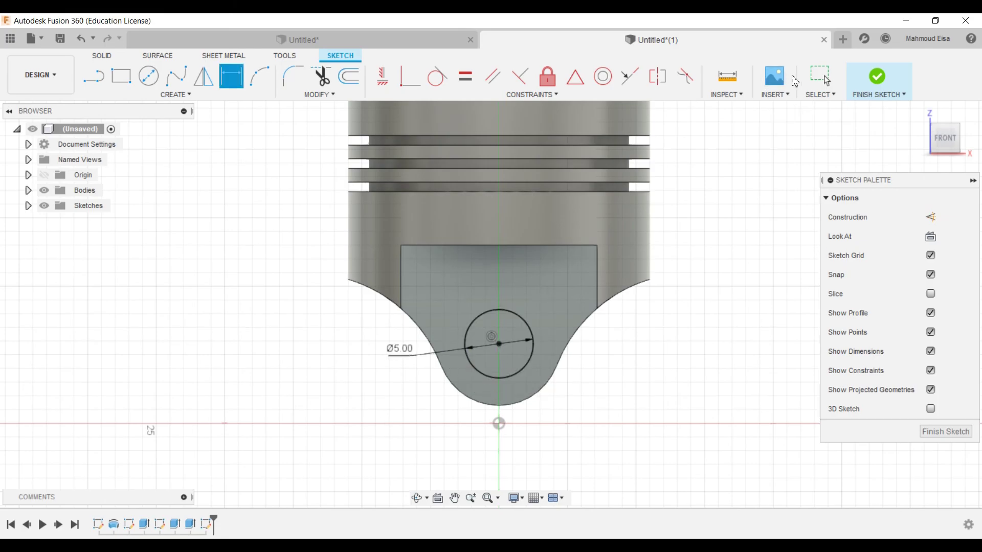
click(816, 75)
scroll(458, 363, down, 2)
scroll(458, 363, up, 4)
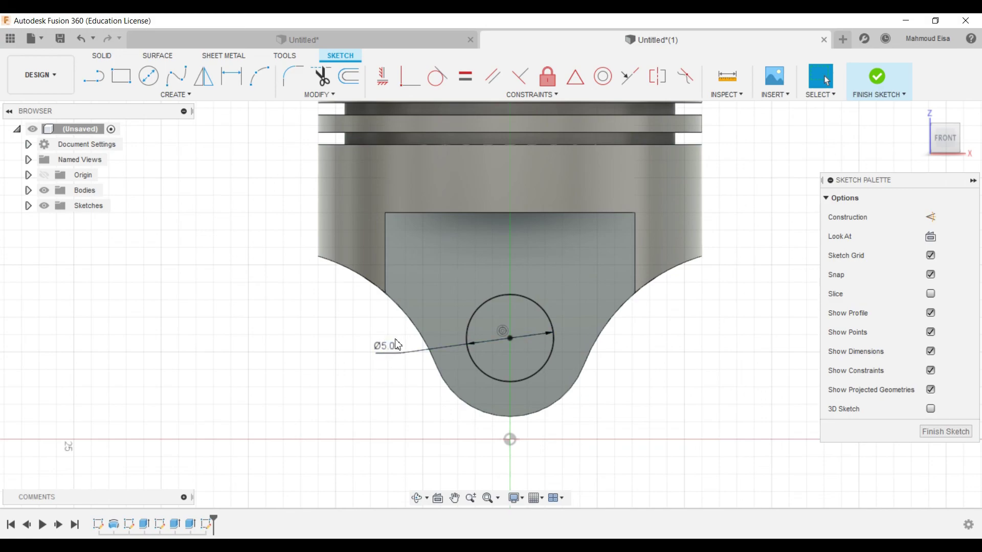
drag(393, 351, 388, 378)
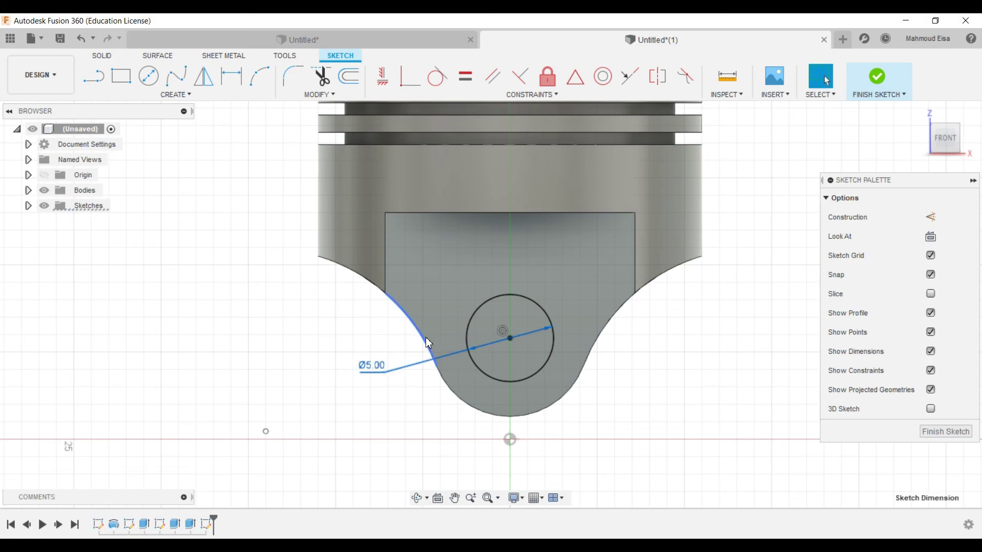
click(543, 326)
right_click(541, 324)
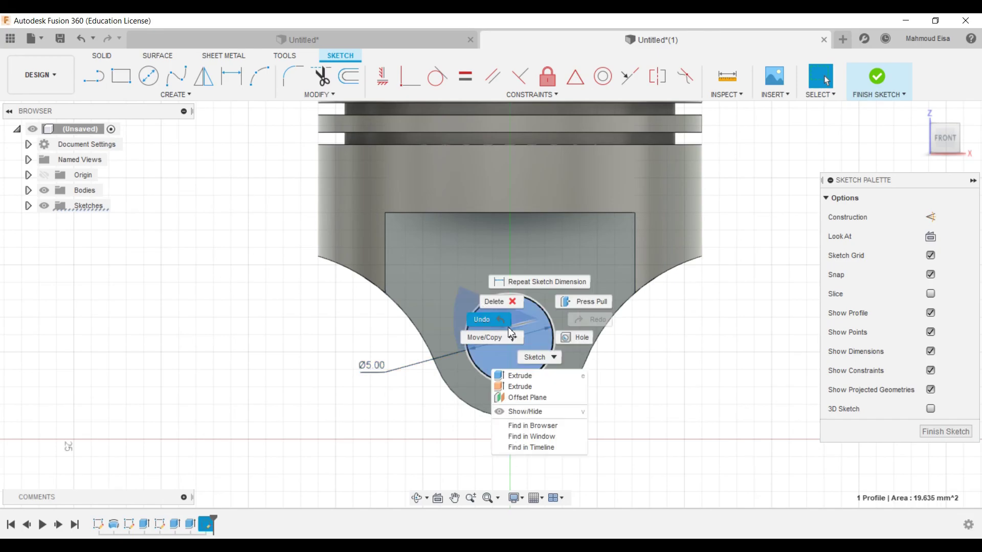
click(519, 377)
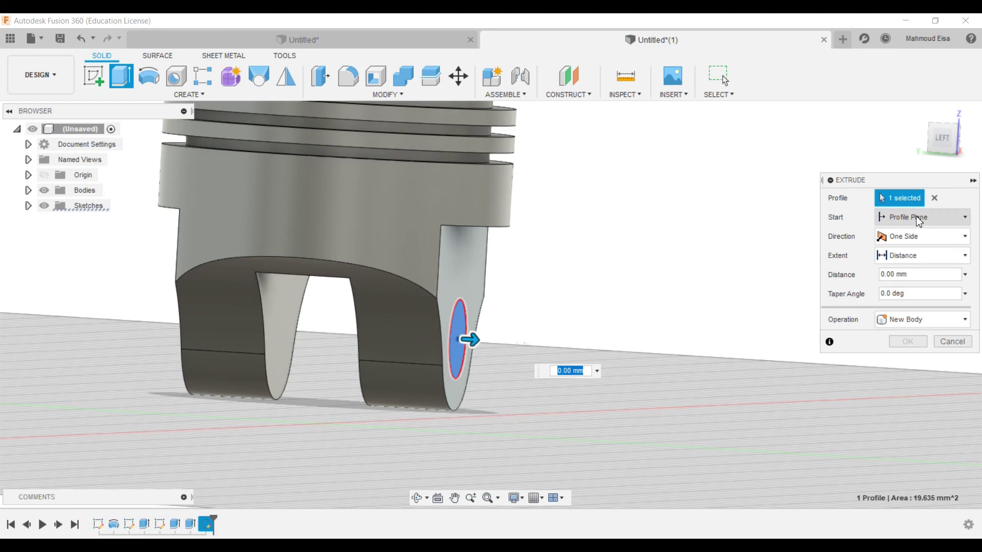
click(944, 341)
Extrude the 5 mm circle 16.70 mm inward through both lugs, reaching the opposite flat side.
shift+middle_drag(775, 339, 597, 326)
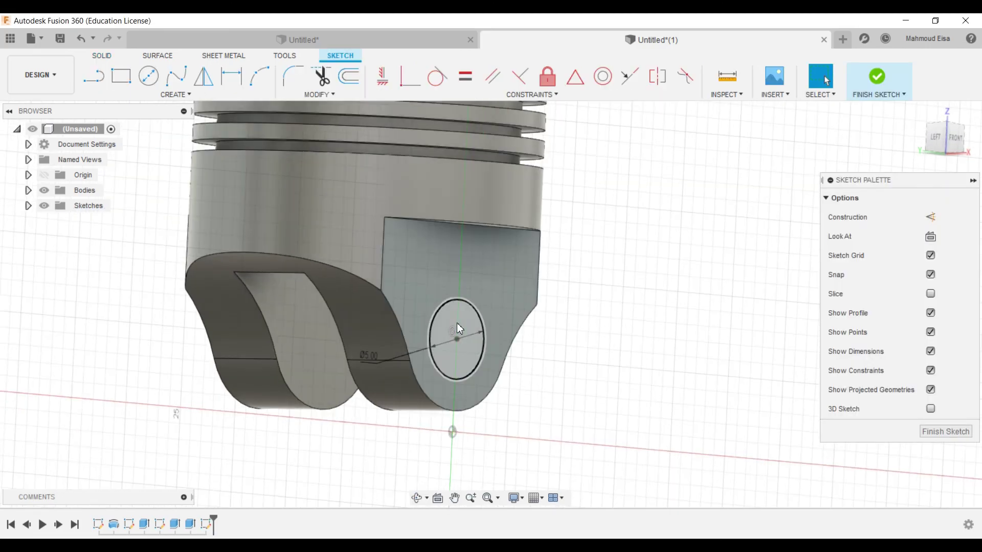
right_click(456, 323)
click(455, 382)
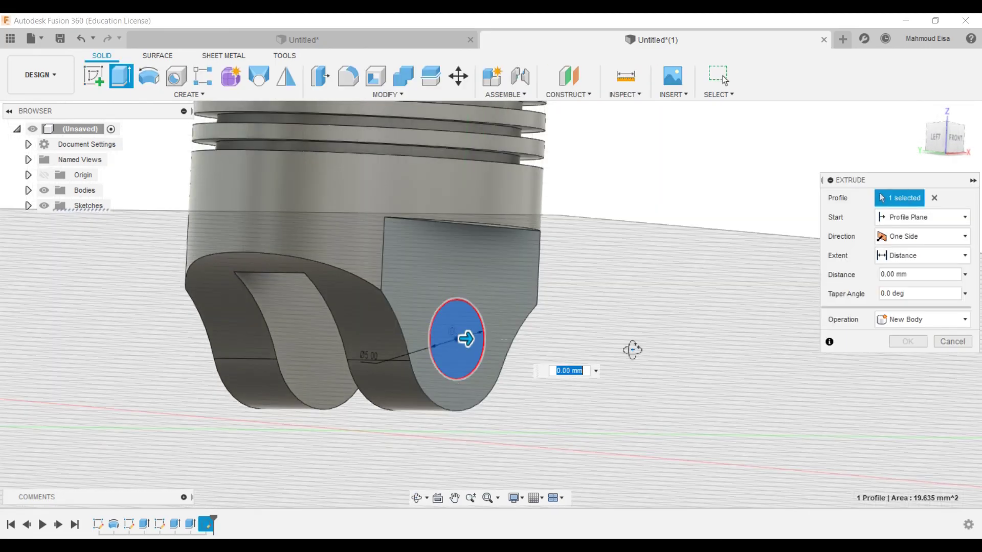
shift+middle_drag(631, 351, 570, 335)
shift+middle_drag(620, 287, 681, 287)
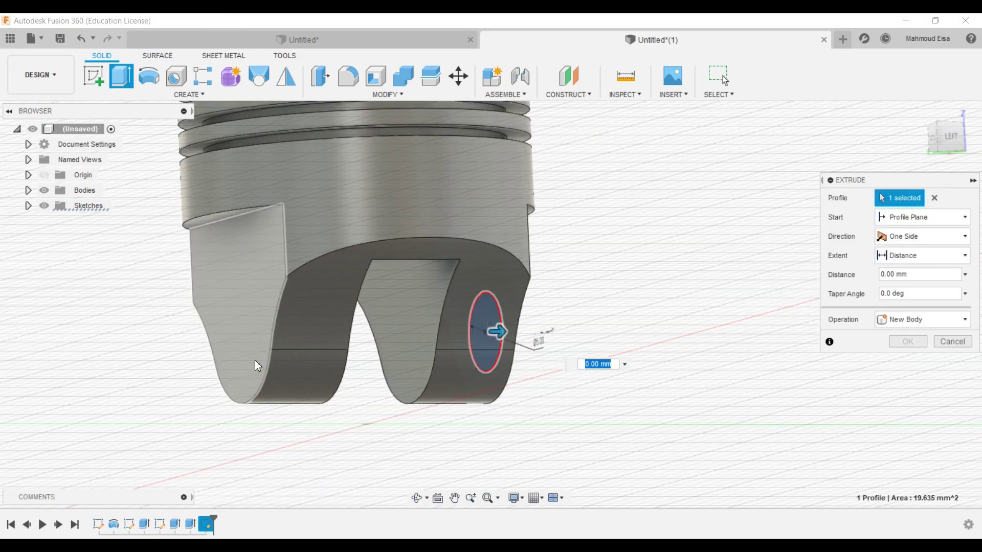
click(247, 354)
shift+middle_drag(194, 392, 328, 302)
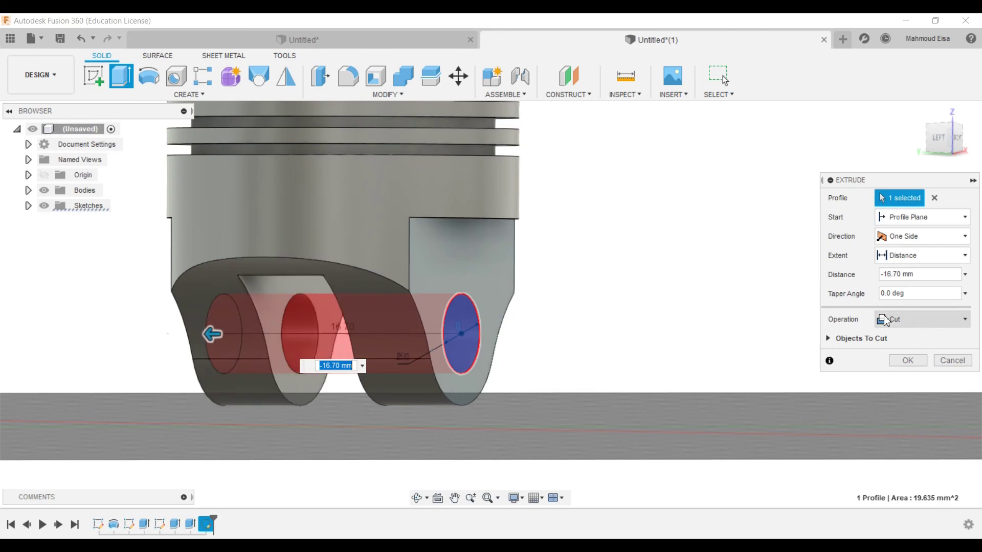
Try the Join operation for the circle's extrusion and inspect the preview between the lugs.
click(900, 321)
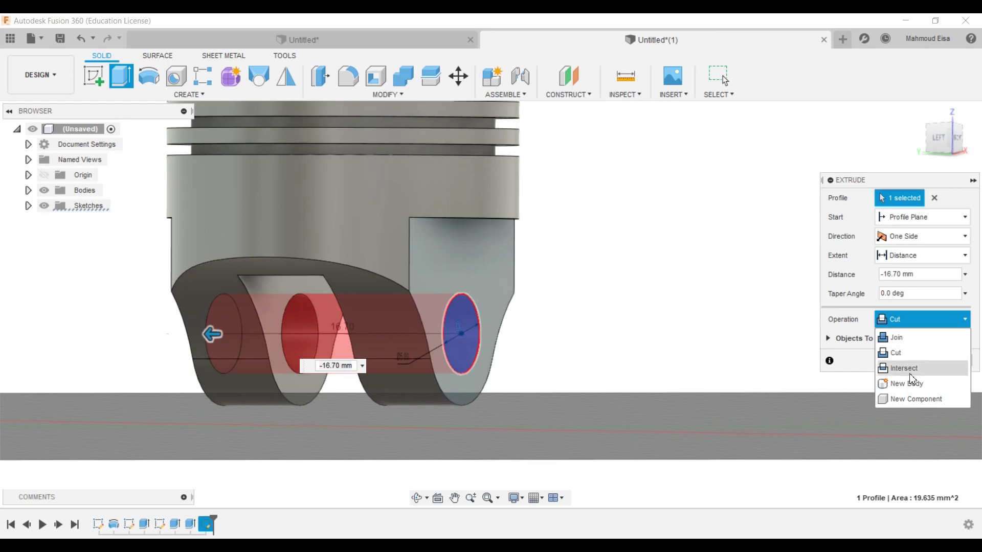
click(900, 342)
shift+middle_drag(328, 394, 220, 340)
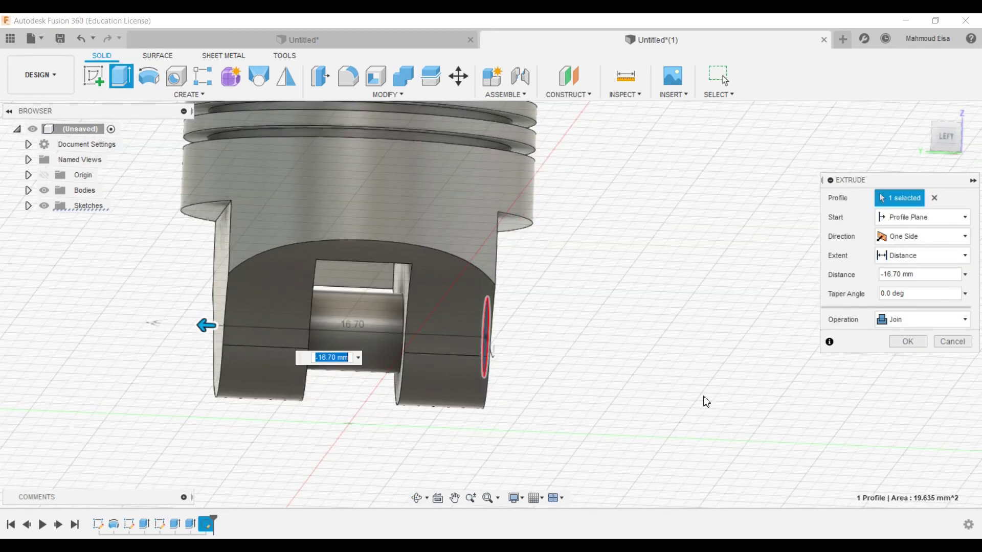
Set the extrusion's operation to Cut and apply it to form the pin hole through both lugs.
click(907, 321)
click(895, 351)
shift+middle_drag(742, 389, 388, 353)
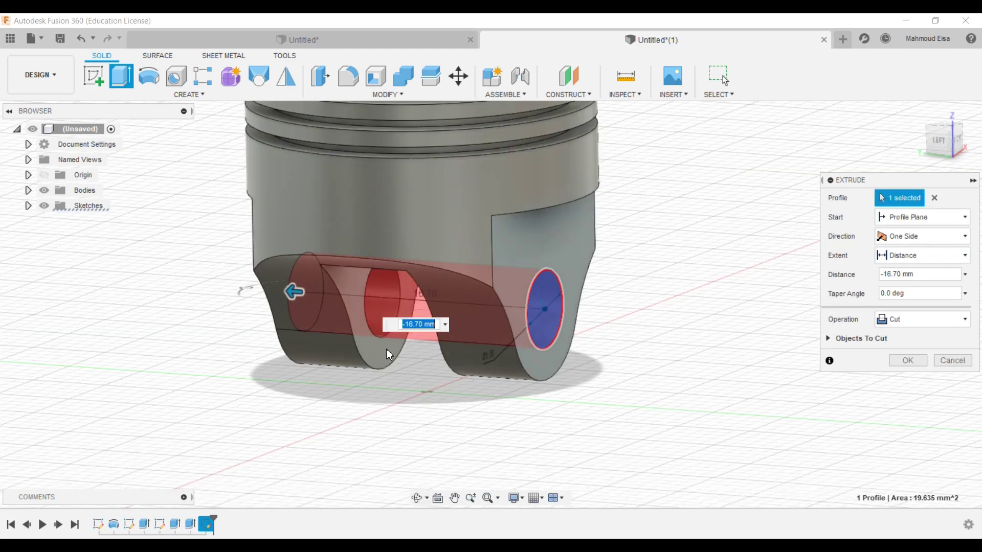
click(907, 361)
scroll(704, 388, down, 3)
scroll(555, 350, up, 4)
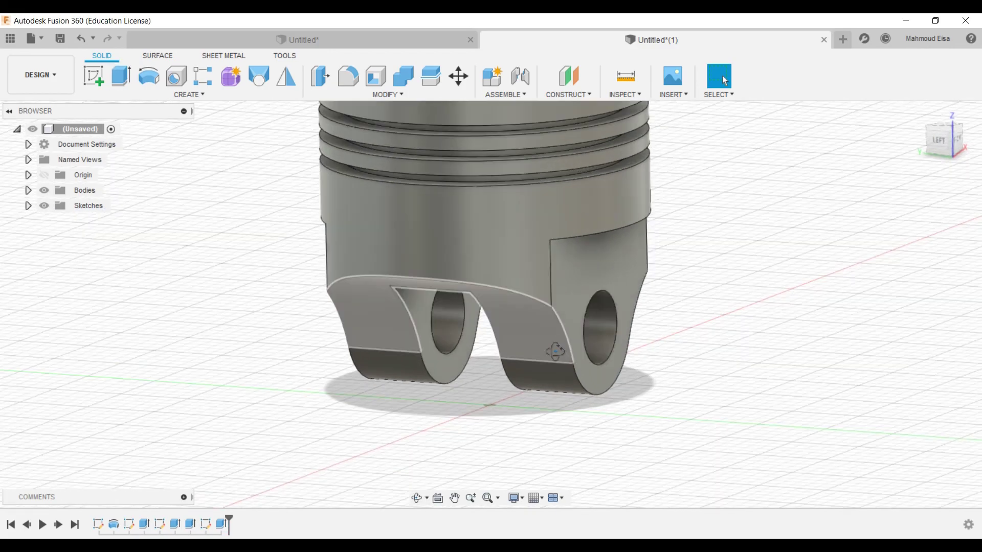
shift+middle_drag(555, 351, 565, 232)
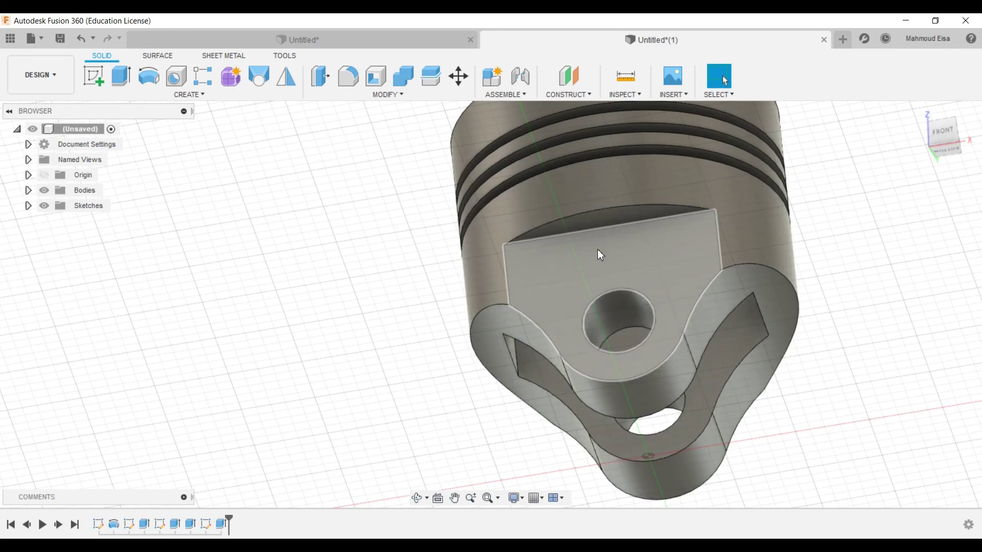
right_click(605, 228)
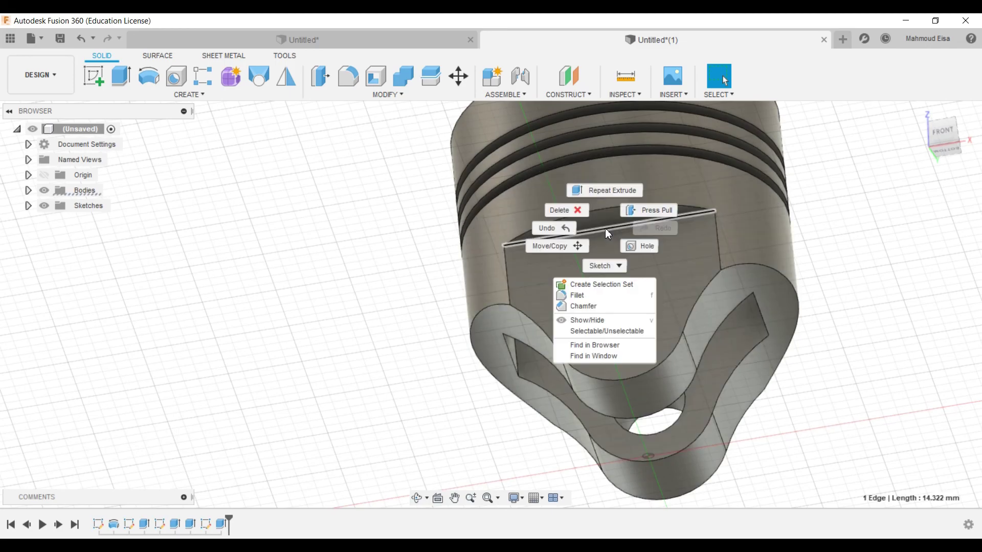
click(583, 293)
shift+middle_drag(575, 271, 625, 290)
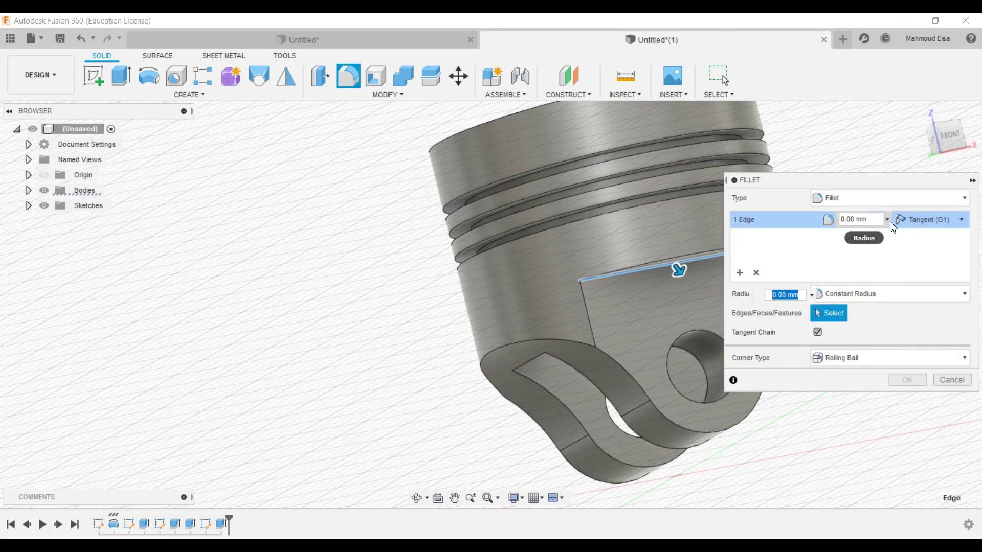
drag(678, 269, 686, 283)
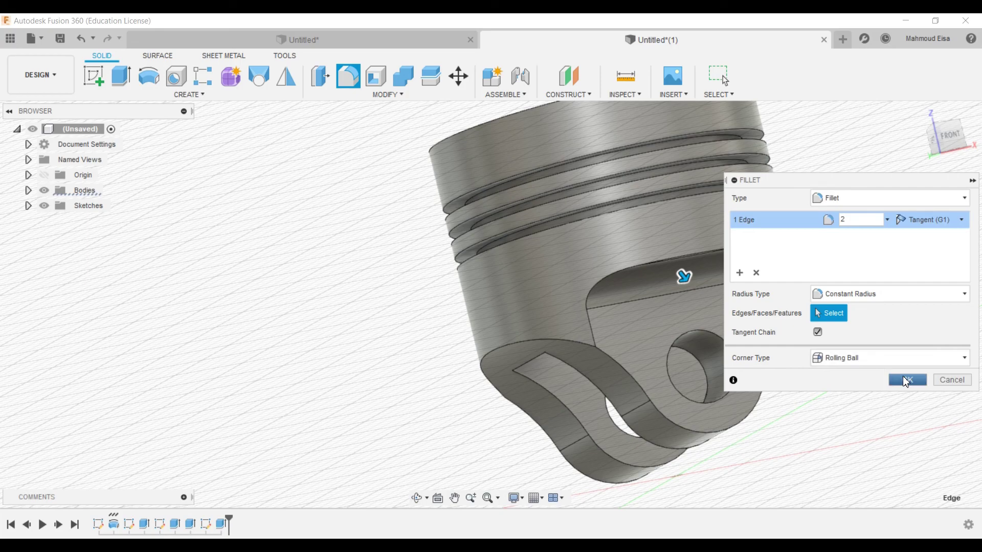
click(951, 380)
Fillet the inner horizontal edges of both flat side cuts together with a 2 mm radius.
shift+middle_drag(839, 399, 811, 361)
click(662, 232)
shift+middle_drag(565, 282, 372, 121)
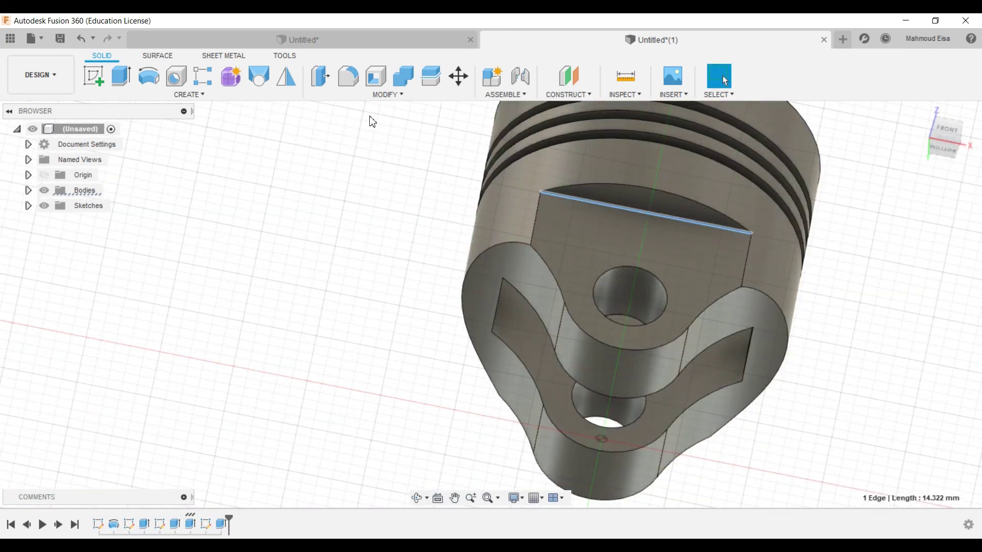
click(349, 77)
shift+middle_drag(379, 267, 453, 268)
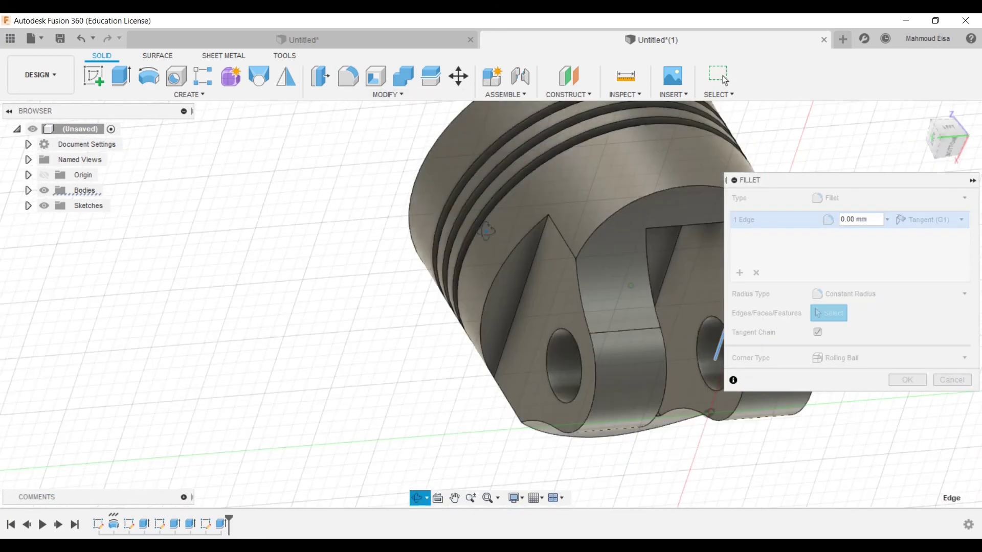
click(532, 272)
shift+middle_drag(532, 271, 352, 303)
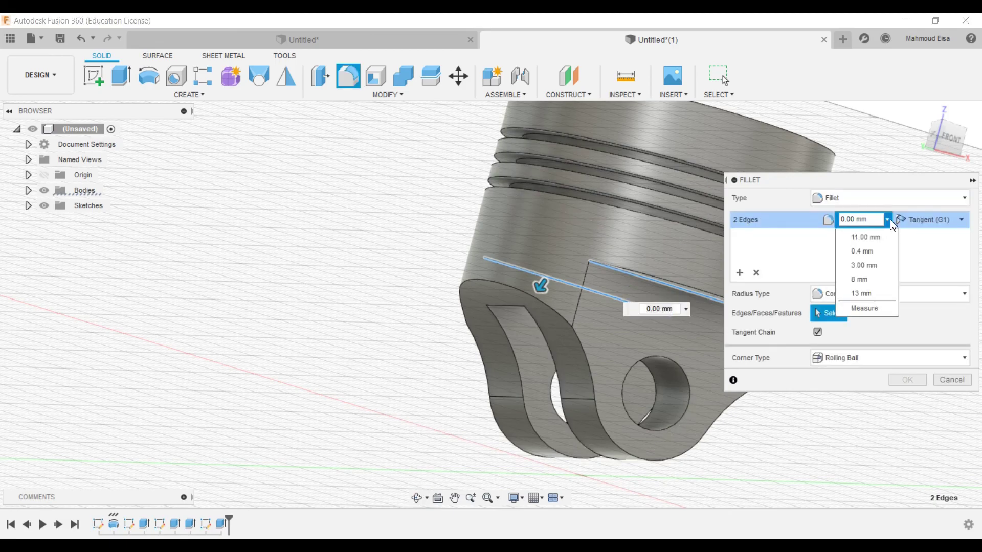
click(890, 221)
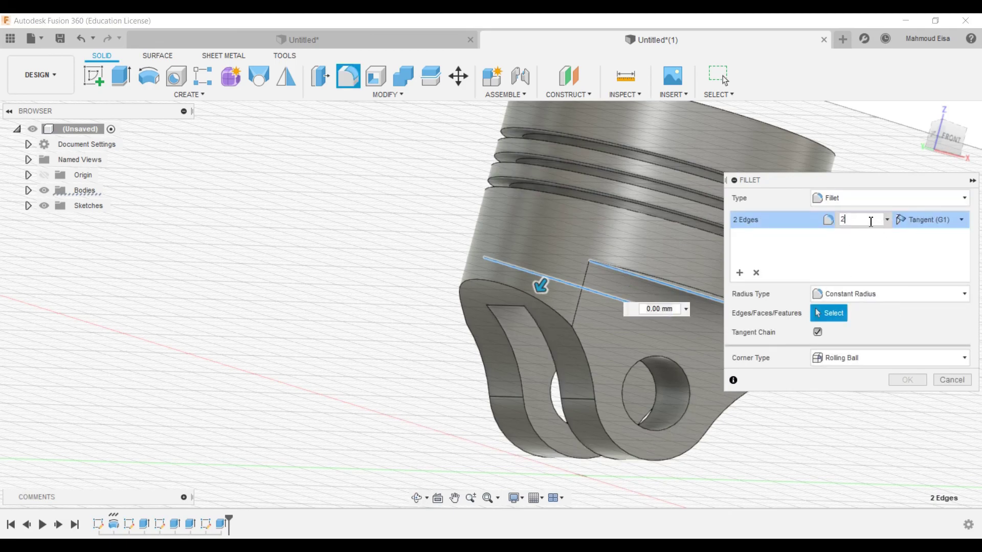
text(2)
key(Return)
Start a fillet on the outer and slot-side outline edges of both lugs, including the adjoining underside rim and the slot's end edges.
shift+middle_drag(702, 278, 610, 335)
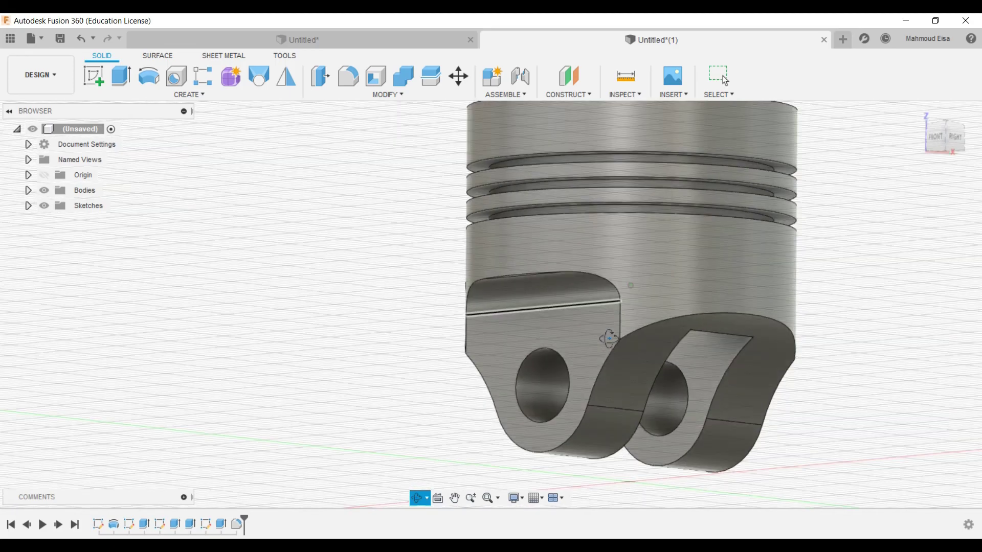
right_click(603, 370)
click(586, 441)
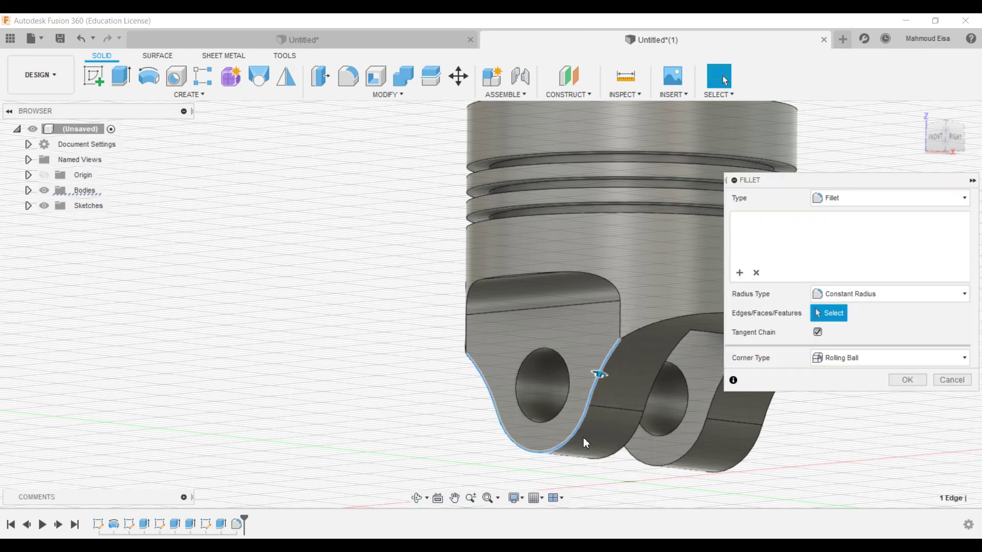
click(649, 324)
shift+middle_drag(497, 367, 560, 404)
shift+middle_drag(458, 404, 561, 284)
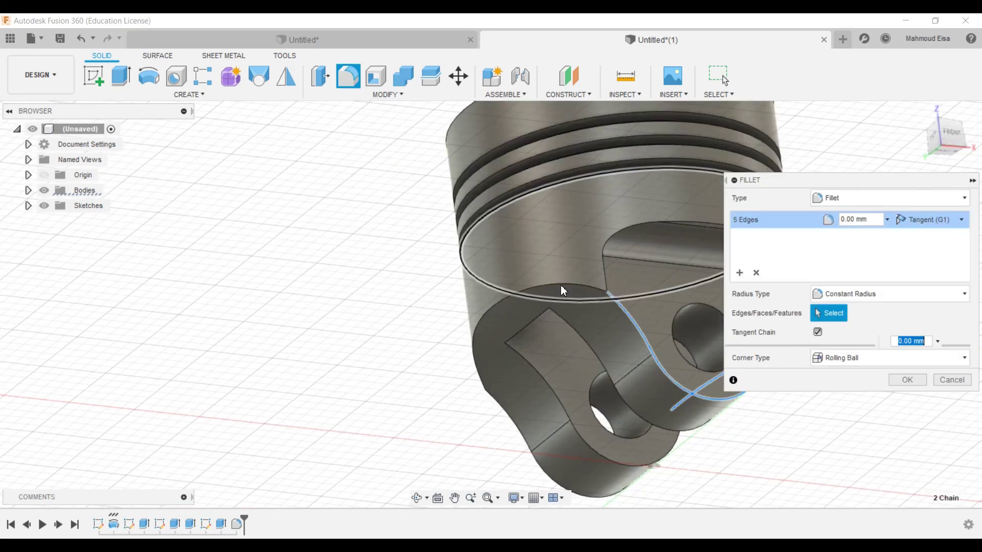
click(570, 280)
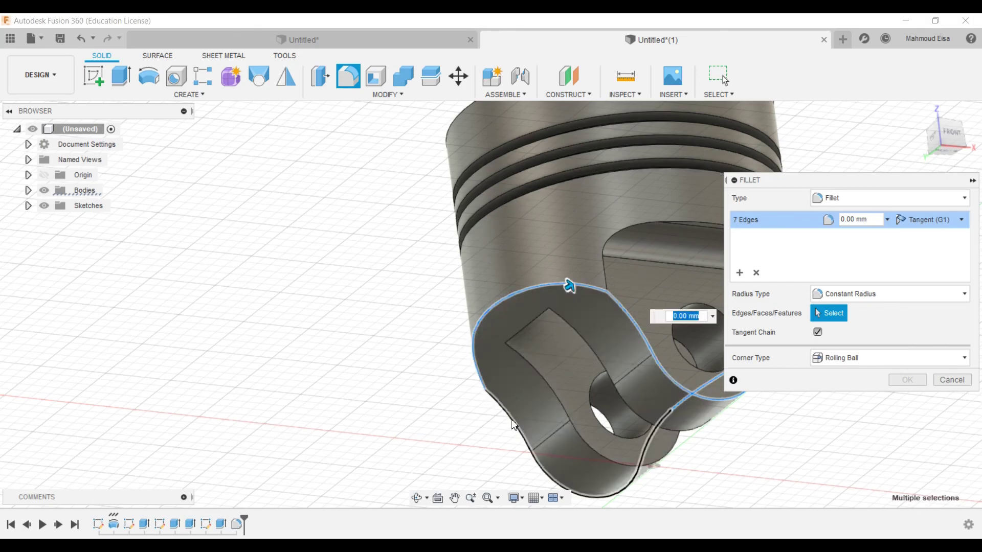
click(531, 367)
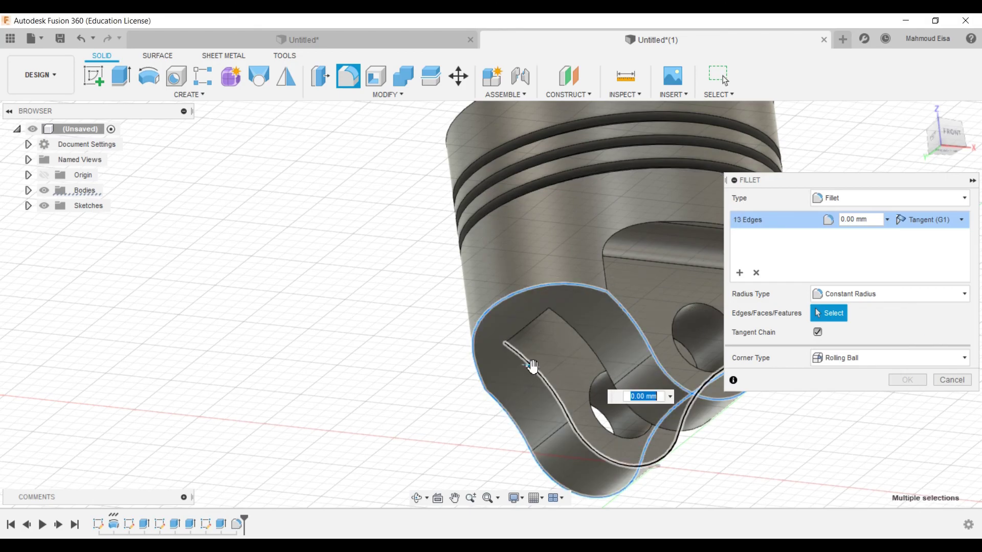
click(527, 327)
shift+middle_drag(471, 453, 294, 318)
click(637, 250)
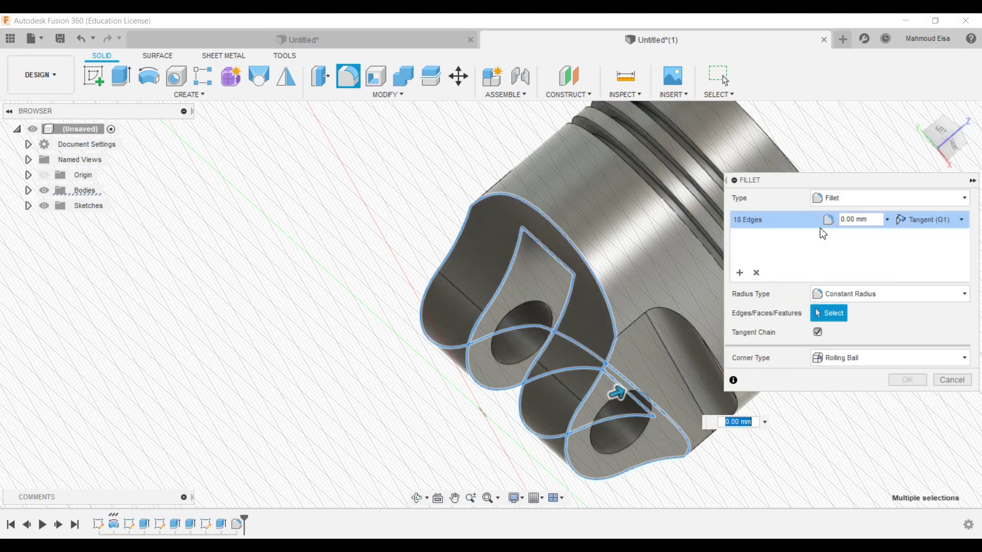
Set the lug edge fillet's radius to 0.4 mm, compare the corner types and apply the fillet.
click(887, 220)
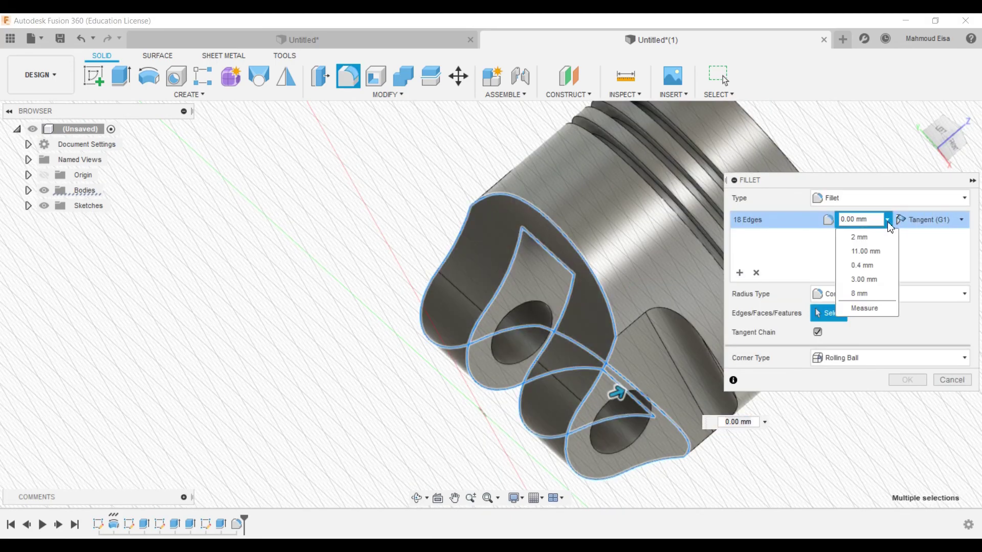
click(864, 265)
shift+middle_drag(377, 292, 509, 235)
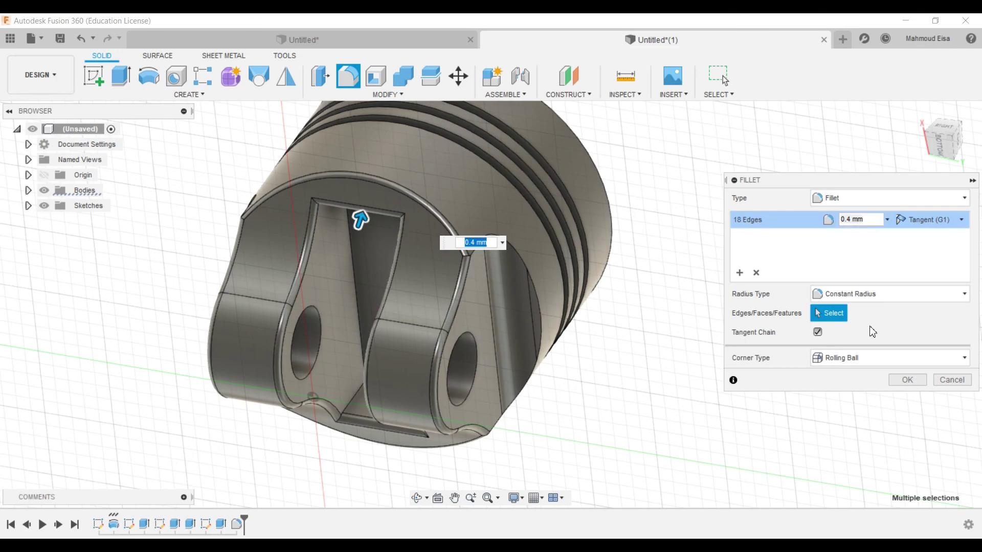
click(840, 357)
click(833, 379)
click(847, 360)
click(844, 395)
click(851, 367)
click(847, 375)
click(905, 381)
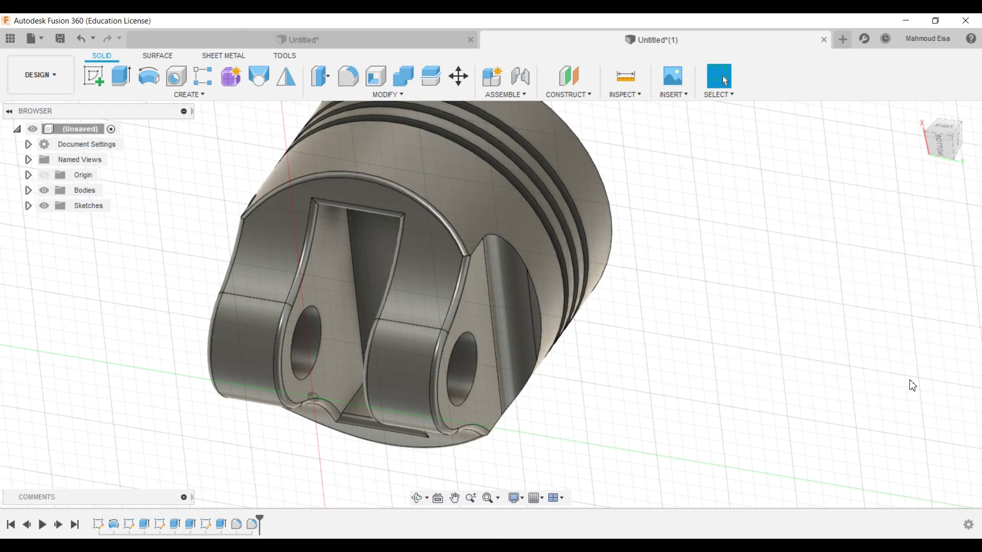
Start a fillet on the two long inner edges at the closed end of the central slot with a 3.50 mm radius.
shift+middle_drag(739, 371, 682, 265)
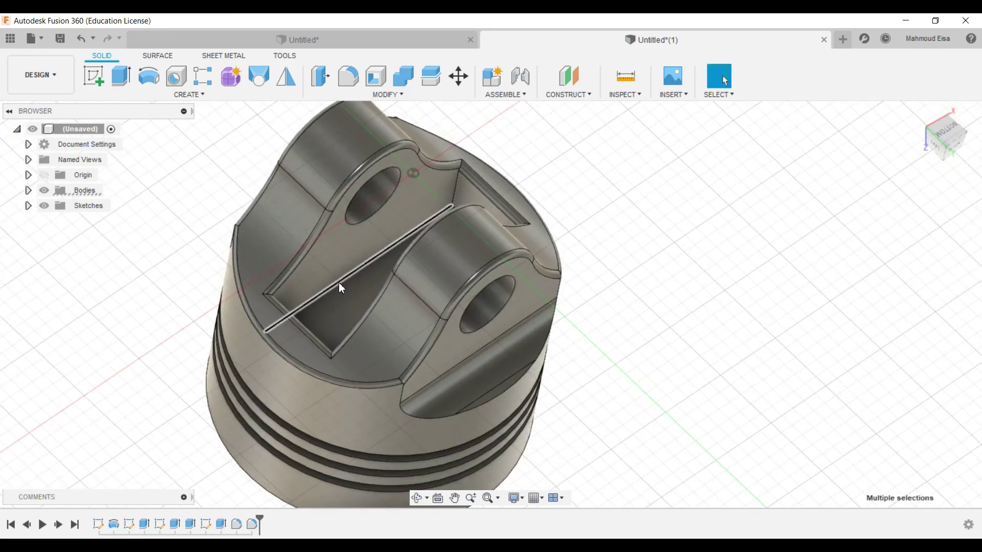
right_click(339, 283)
click(311, 349)
shift+middle_drag(273, 301, 324, 347)
click(422, 314)
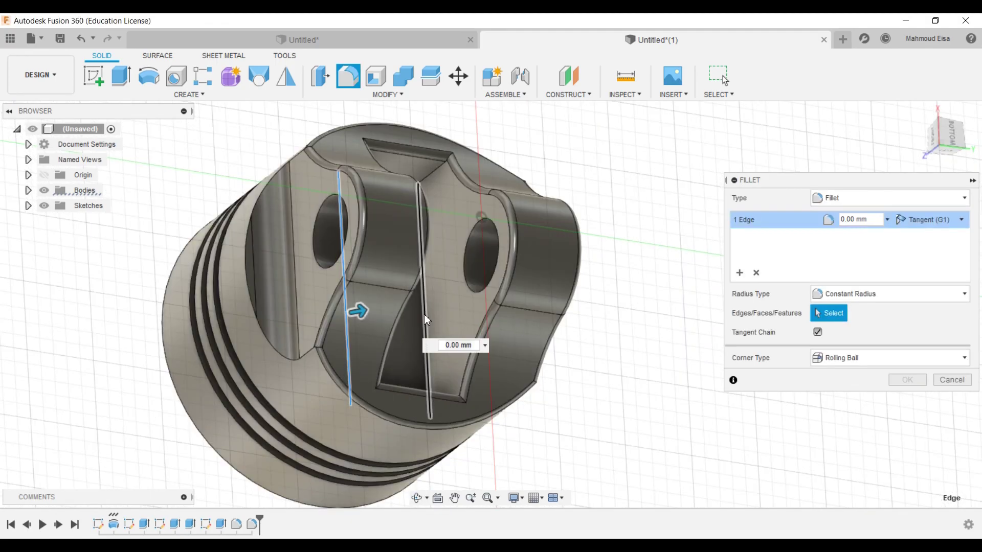
drag(425, 314, 369, 312)
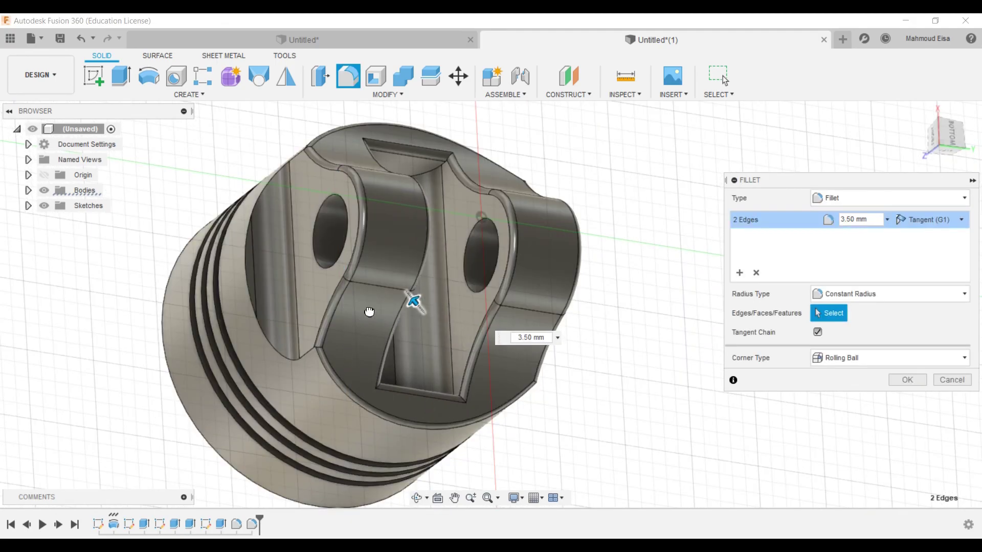
Reduce the slot fillet's radius to 3 mm so both curves meet smoothly, and apply it.
shift+middle_drag(414, 302, 506, 317)
shift+middle_drag(447, 367, 507, 361)
scroll(504, 335, down, 3)
scroll(501, 336, up, 5)
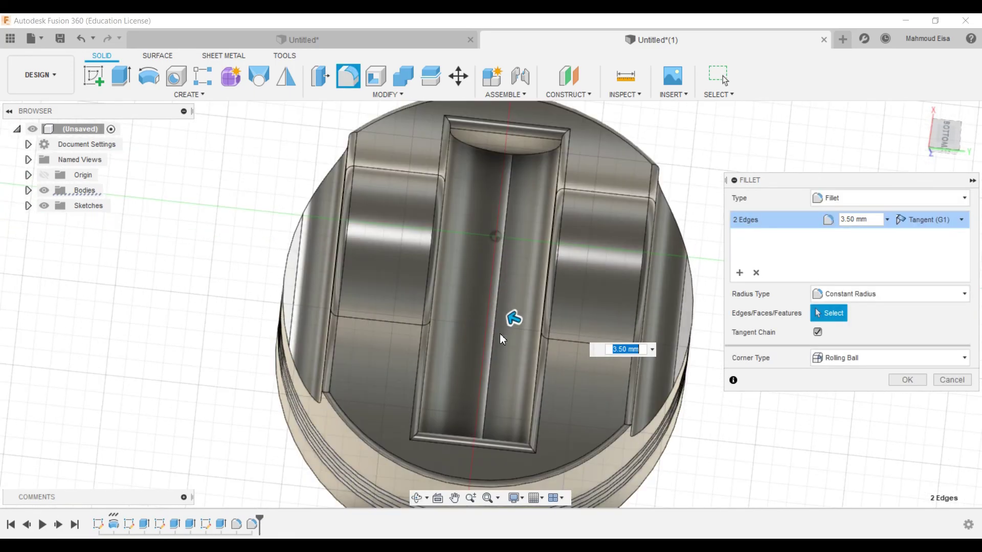
scroll(499, 333, up, 3)
mouse_move(535, 317)
mouse_down()
mouse_move(551, 323)
mouse_move(527, 316)
mouse_up()
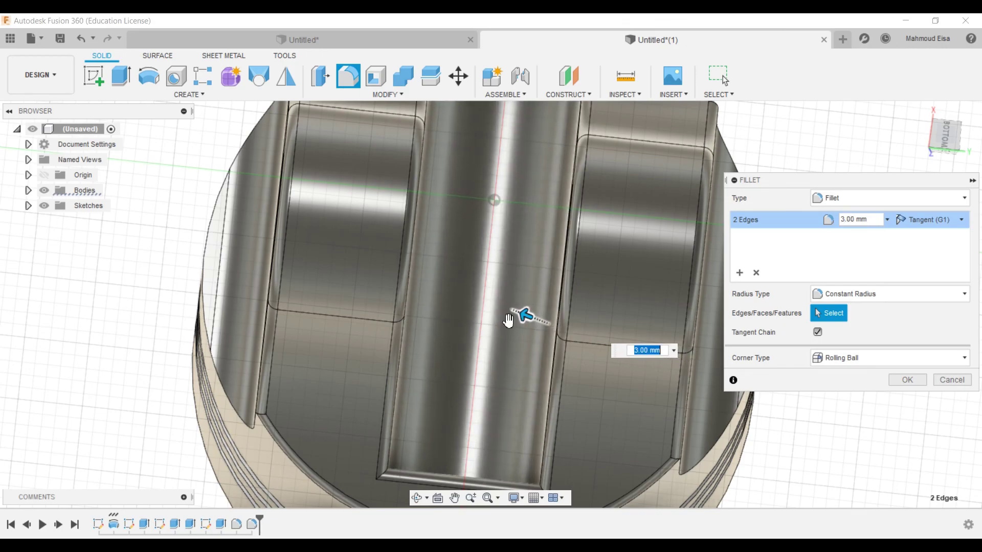
shift+middle_drag(460, 273, 393, 173)
click(907, 380)
Create a section analysis on the YZ plane at 0 mm distance to cut the piston open along the pin hole.
shift+middle_drag(816, 285, 576, 367)
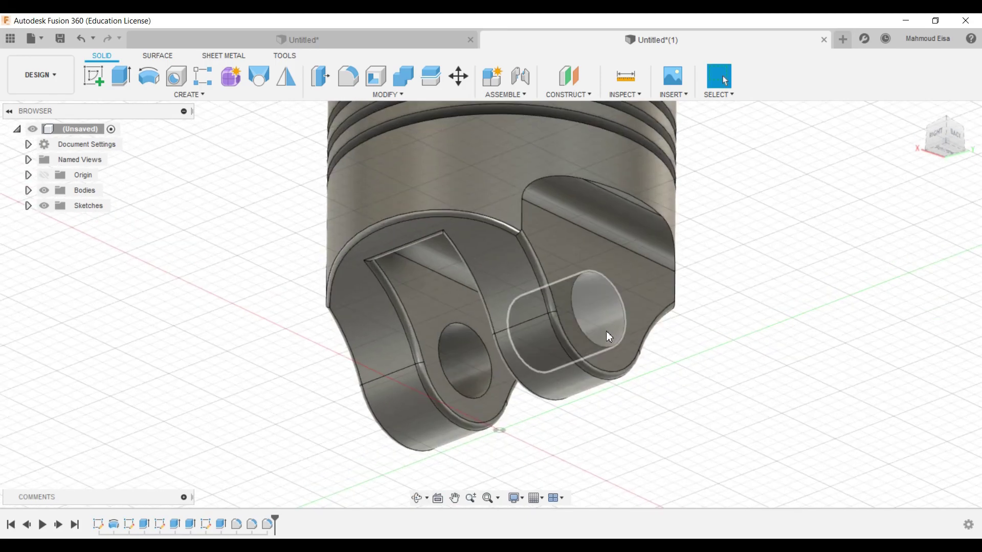
scroll(580, 336, up, 3)
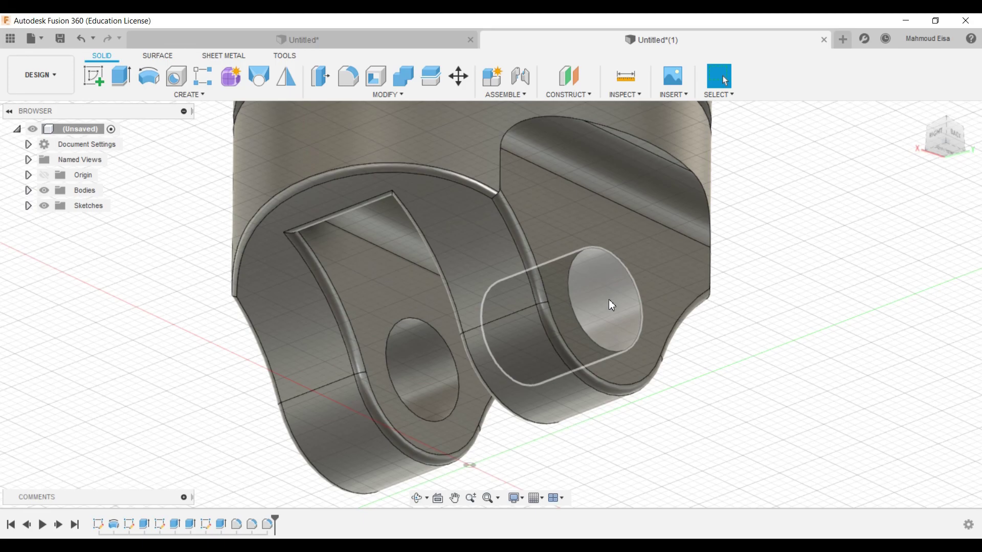
scroll(609, 300, down, 6)
scroll(548, 221, up, 3)
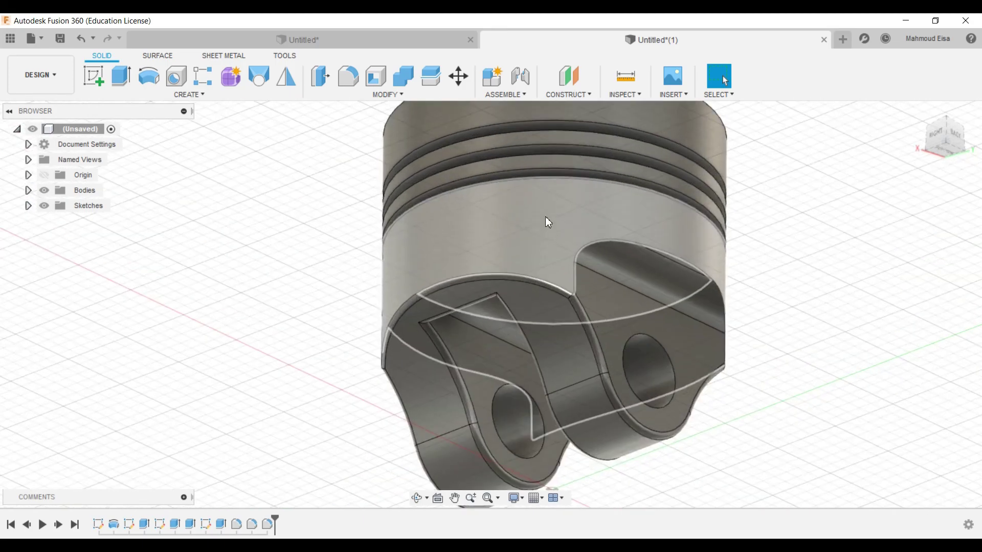
click(629, 97)
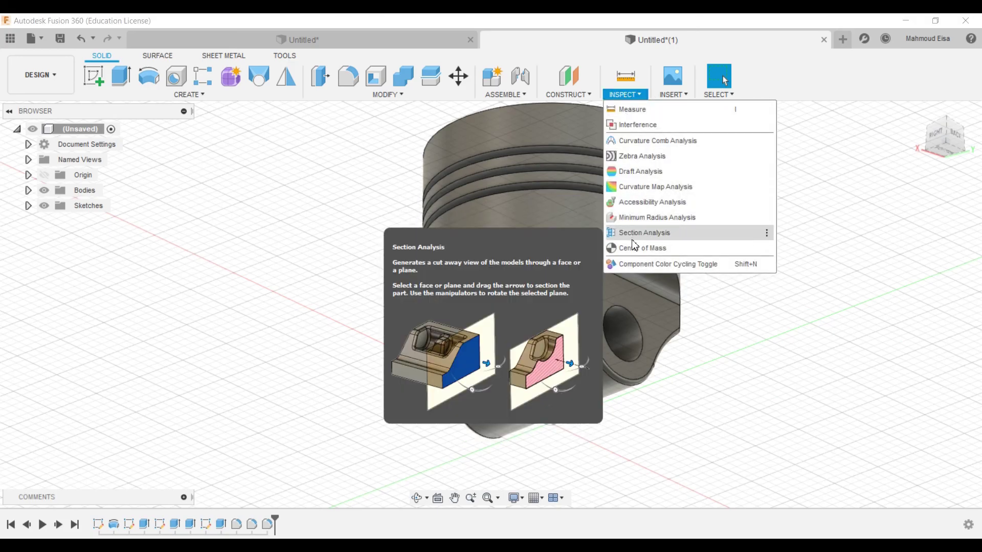
click(652, 237)
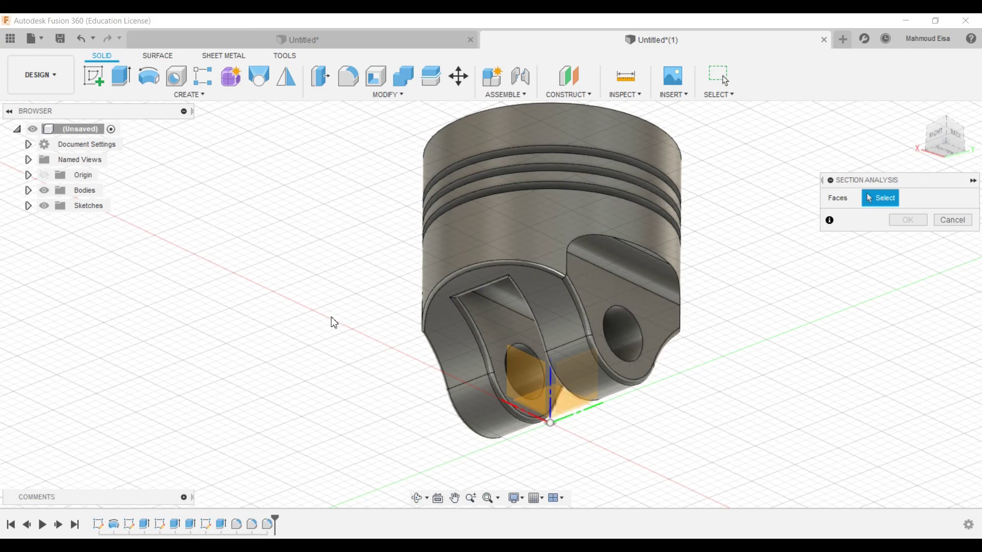
drag(346, 326, 398, 324)
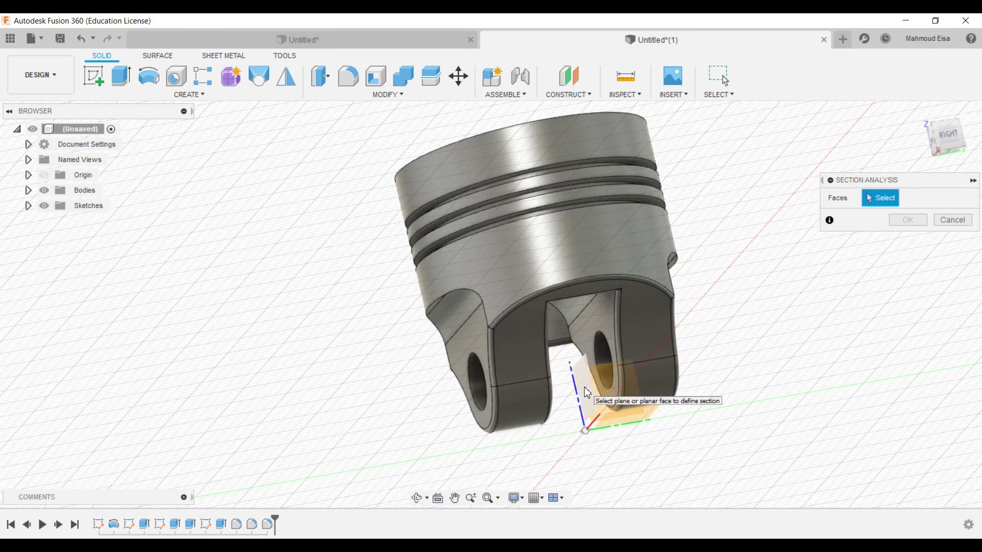
drag(539, 433, 314, 333)
key(Escape)
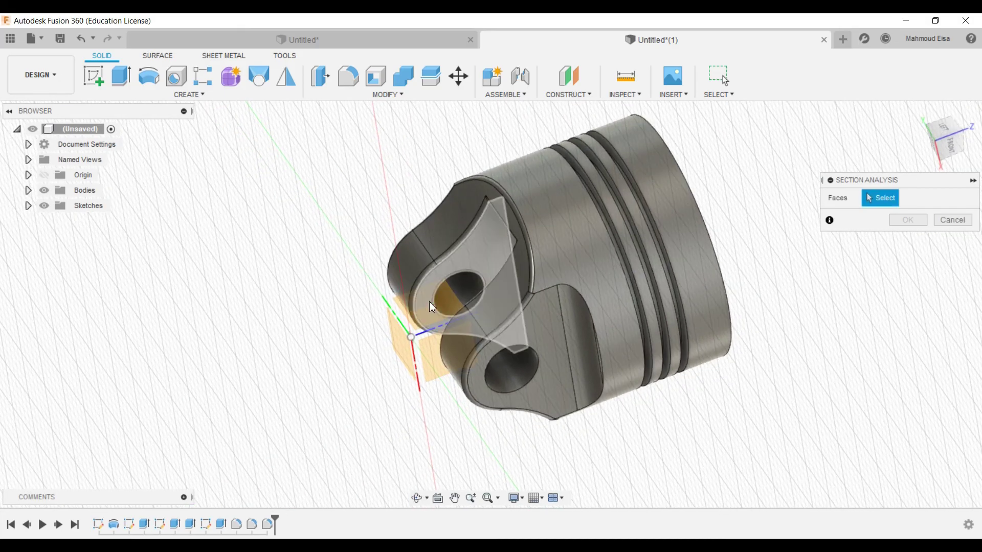
click(422, 322)
mouse_move(422, 322)
shift+middle_down()
mouse_move(301, 285)
mouse_move(340, 388)
mouse_move(289, 364)
mouse_move(435, 377)
shift+middle_up()
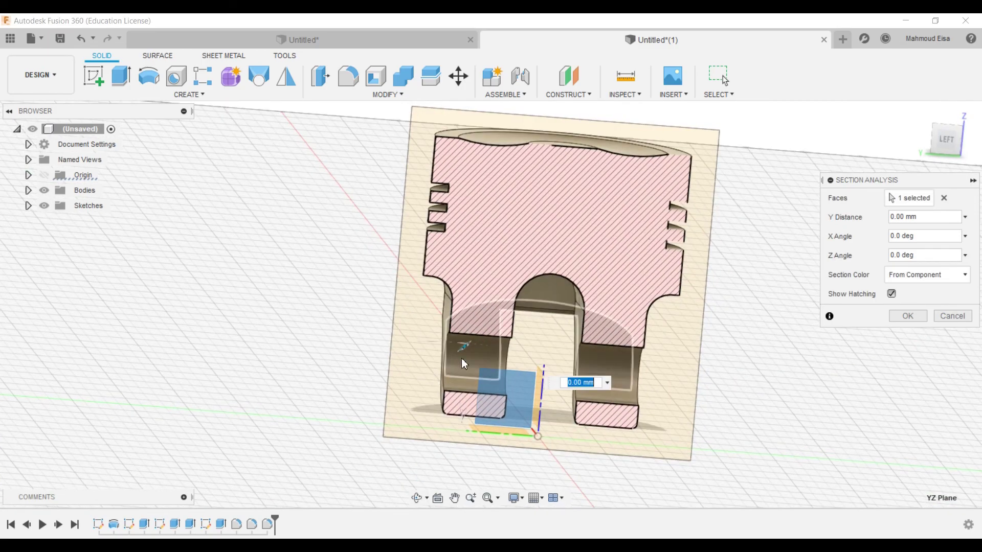
scroll(483, 403, up, 2)
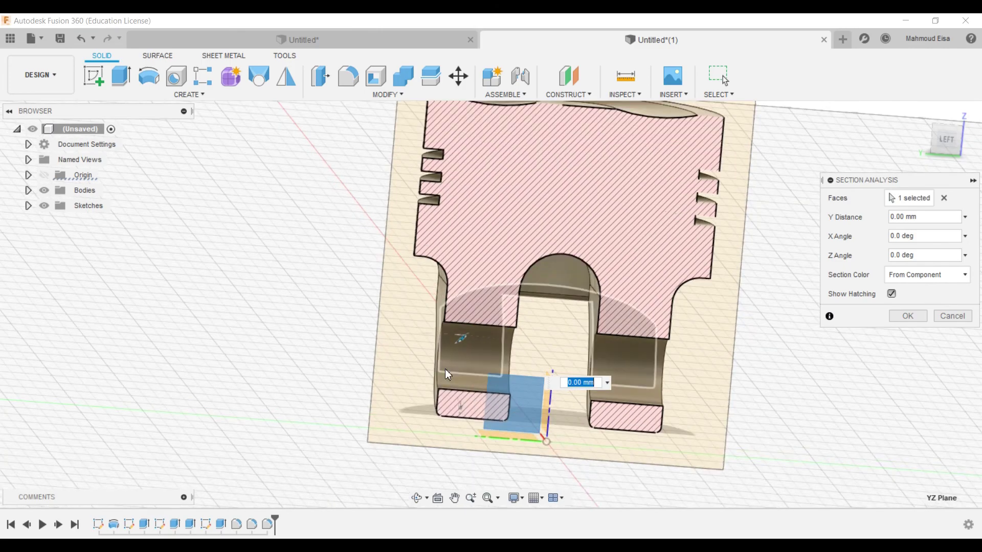
scroll(456, 381, up, 2)
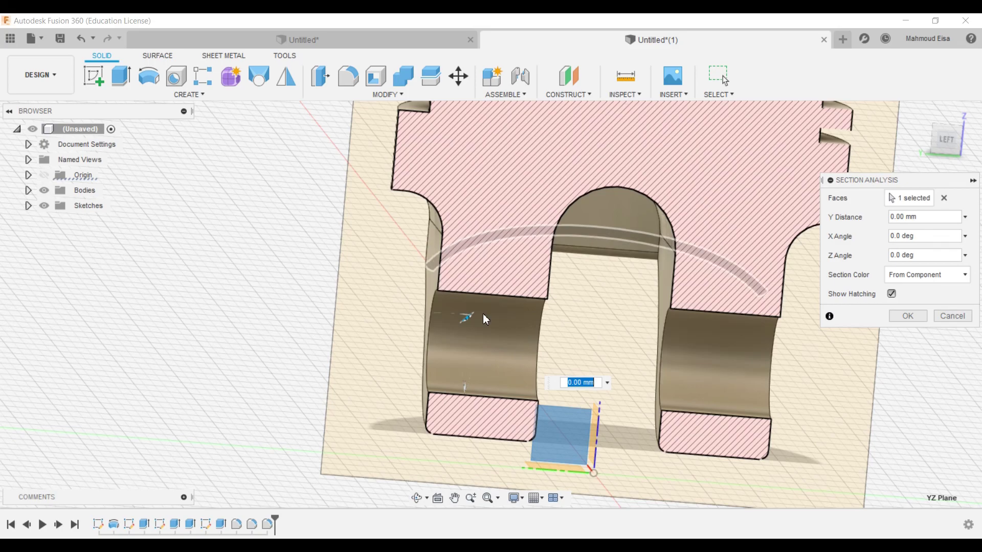
click(908, 315)
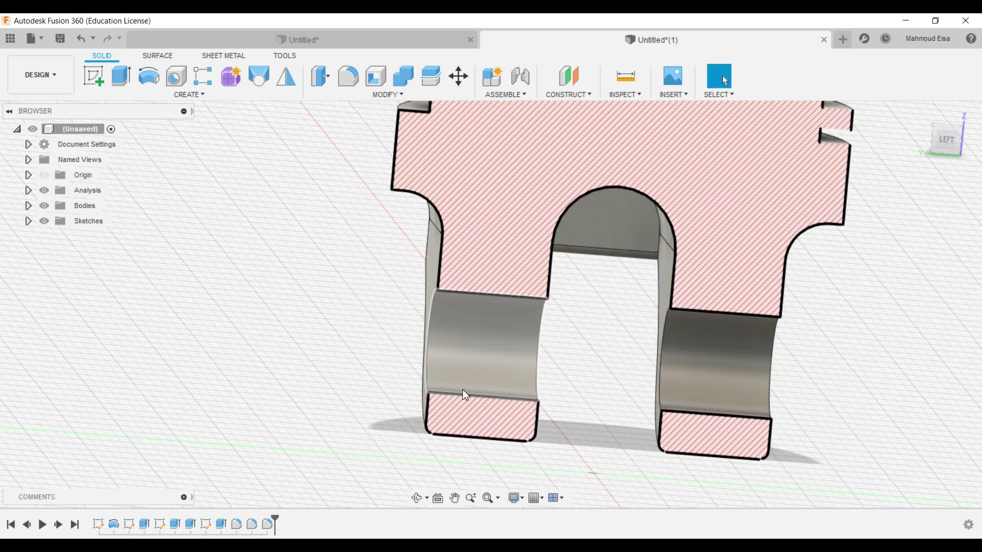
View the section straight on from the left and start a new sketch on the YZ plane near the pin hole.
click(944, 142)
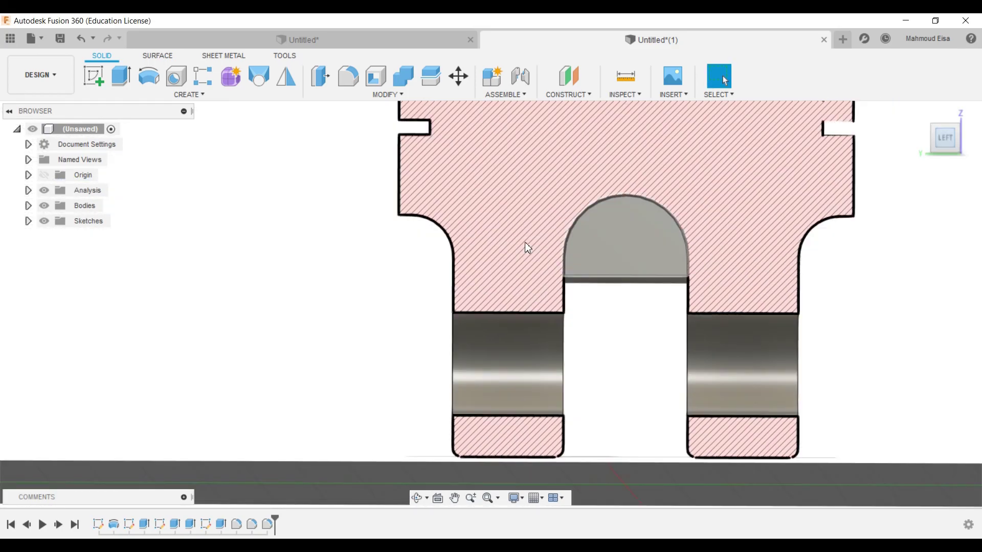
click(428, 407)
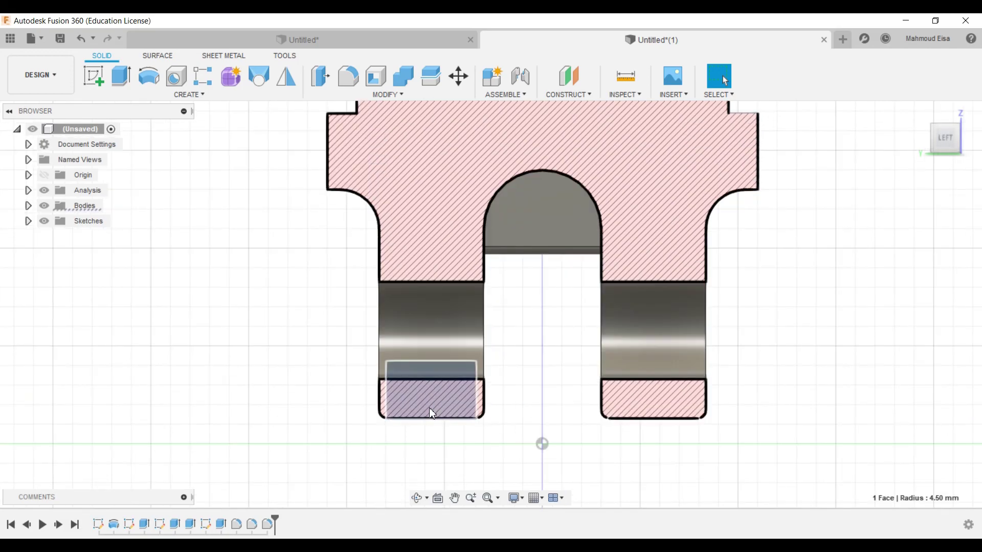
right_click(429, 407)
click(230, 305)
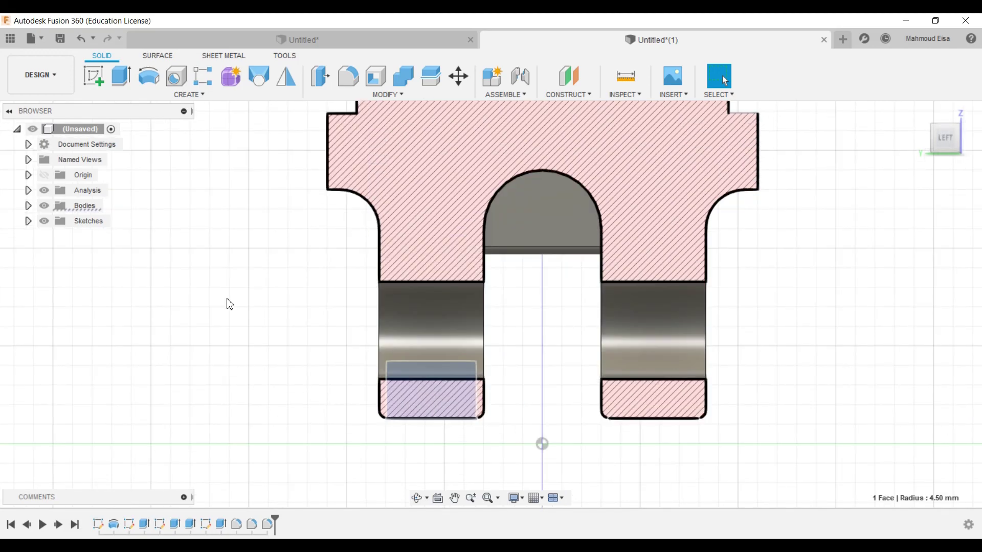
click(91, 85)
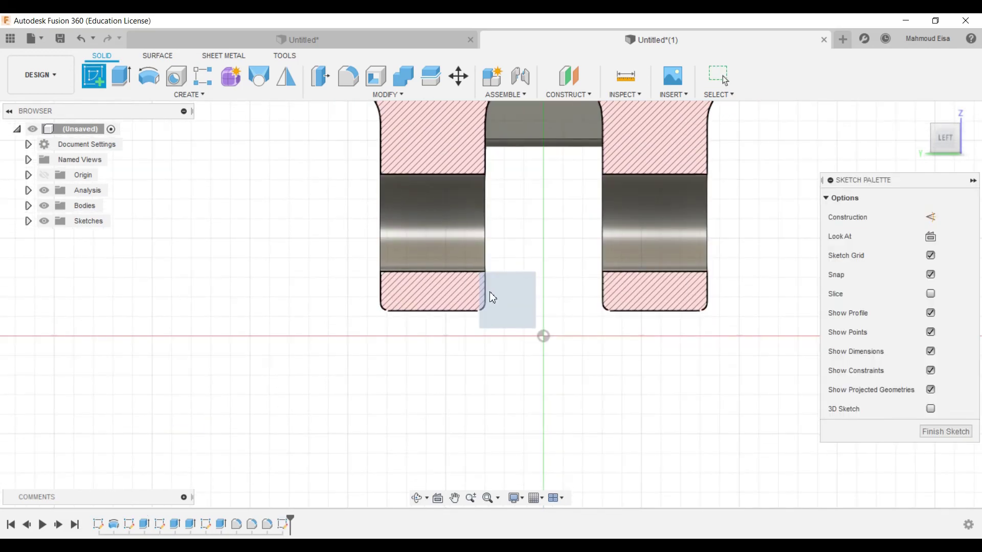
scroll(418, 405, up, 2)
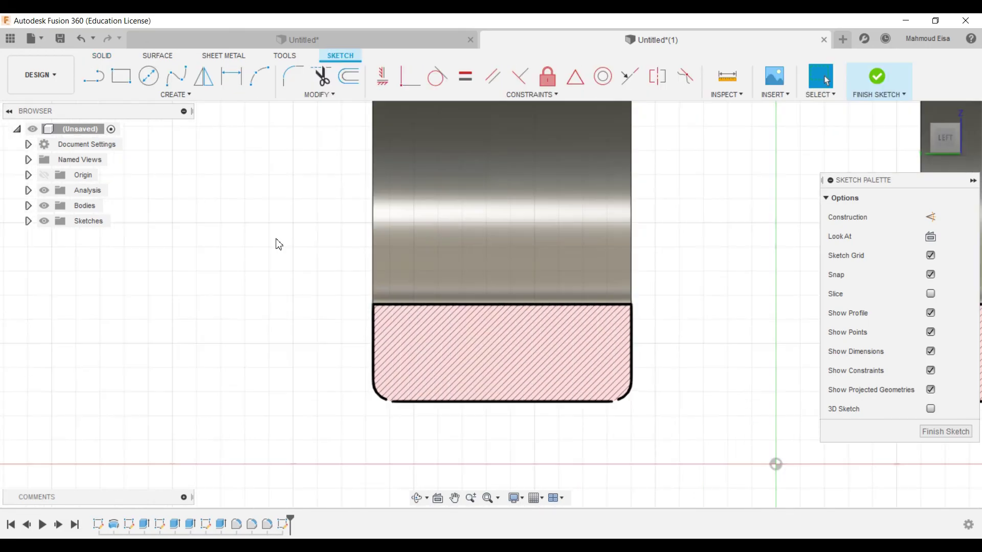
click(174, 95)
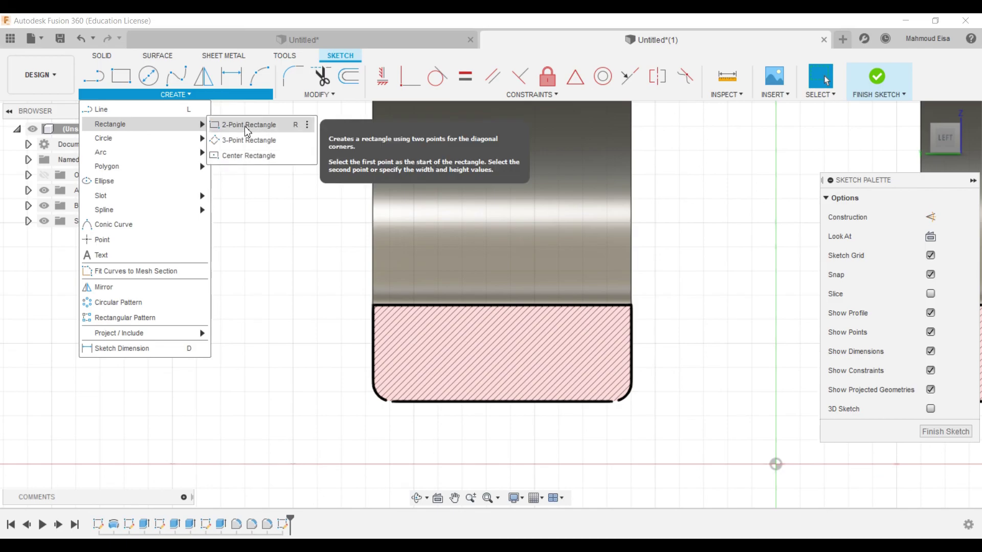
click(241, 155)
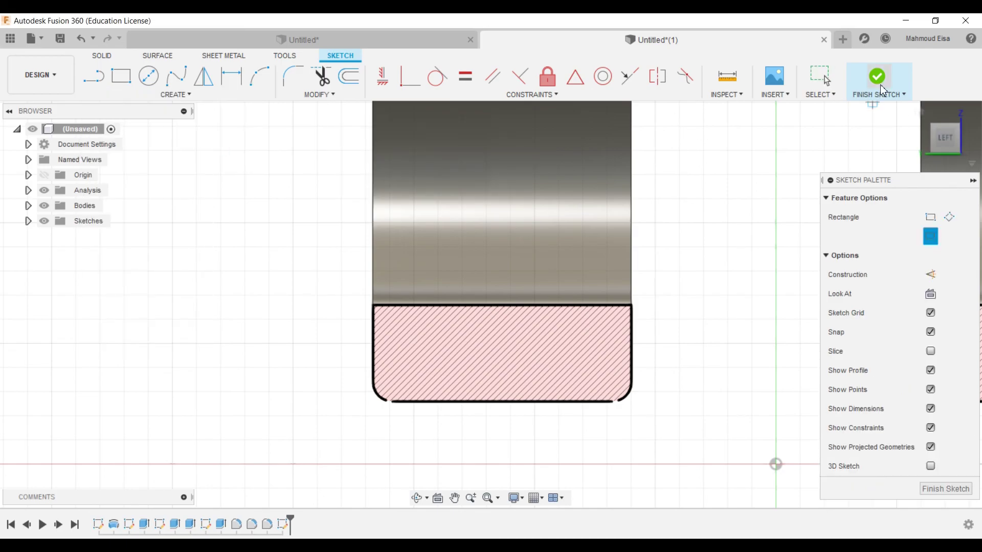
click(828, 77)
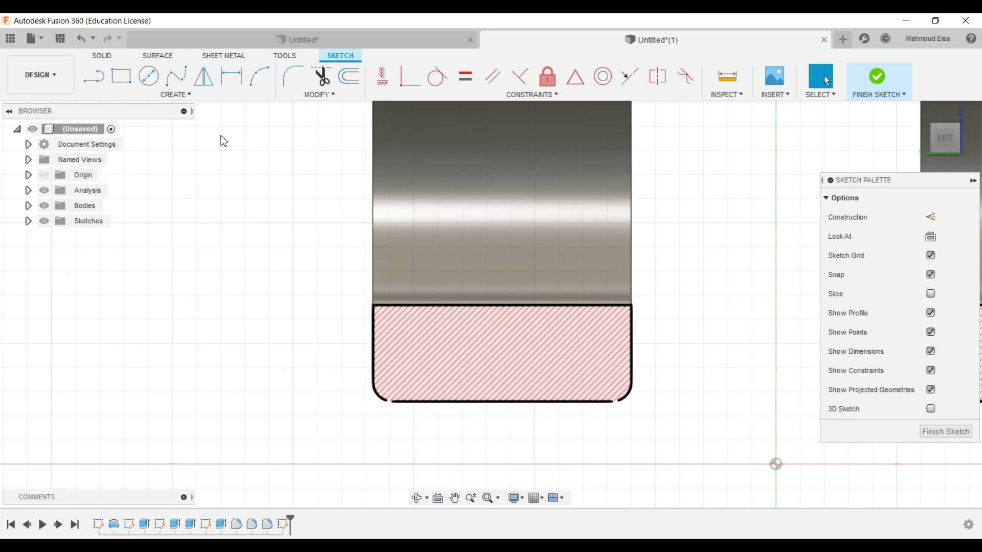
click(187, 95)
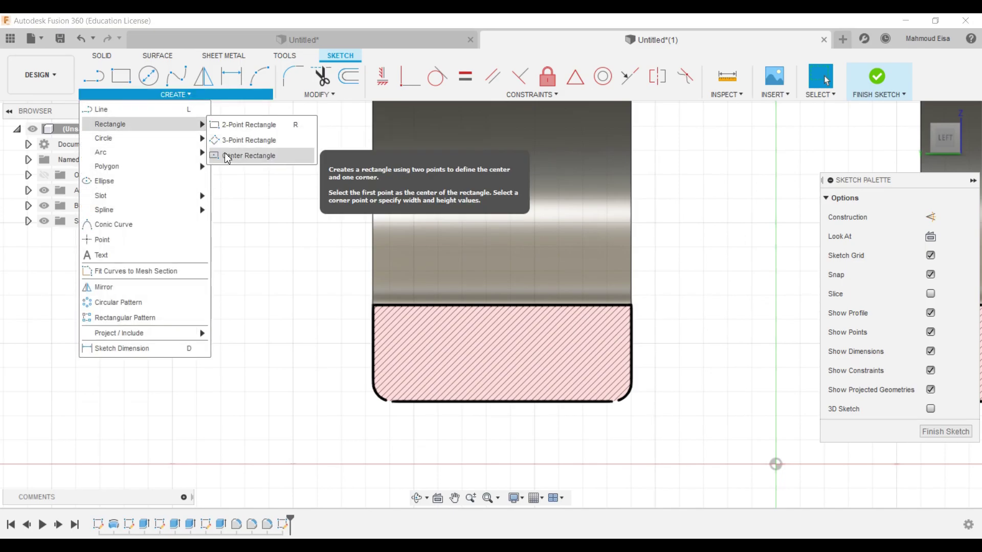
click(228, 156)
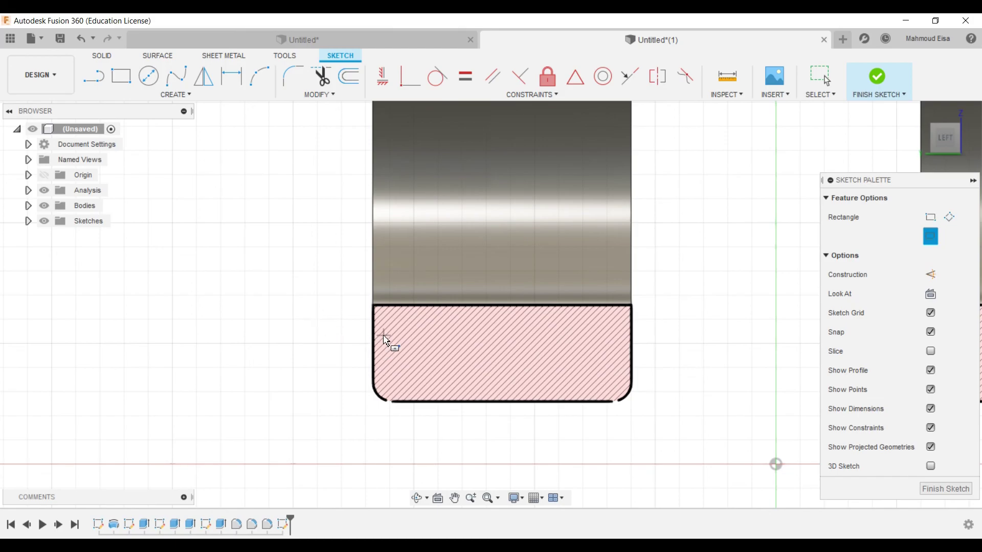
click(820, 78)
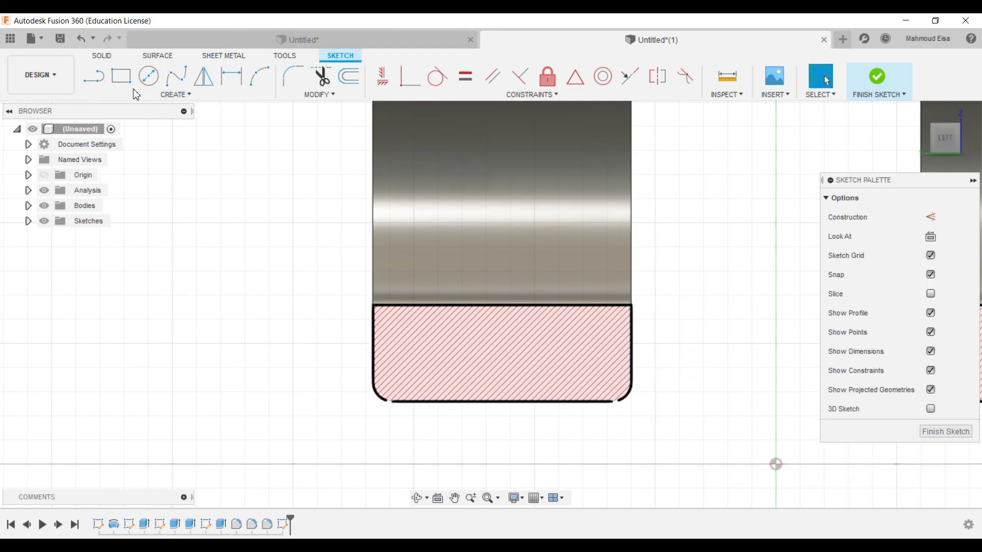
Sketch a two-point rectangle about 0.4 by 0.4 mm, hanging from the pin hole's lower edge near its outer end.
click(121, 76)
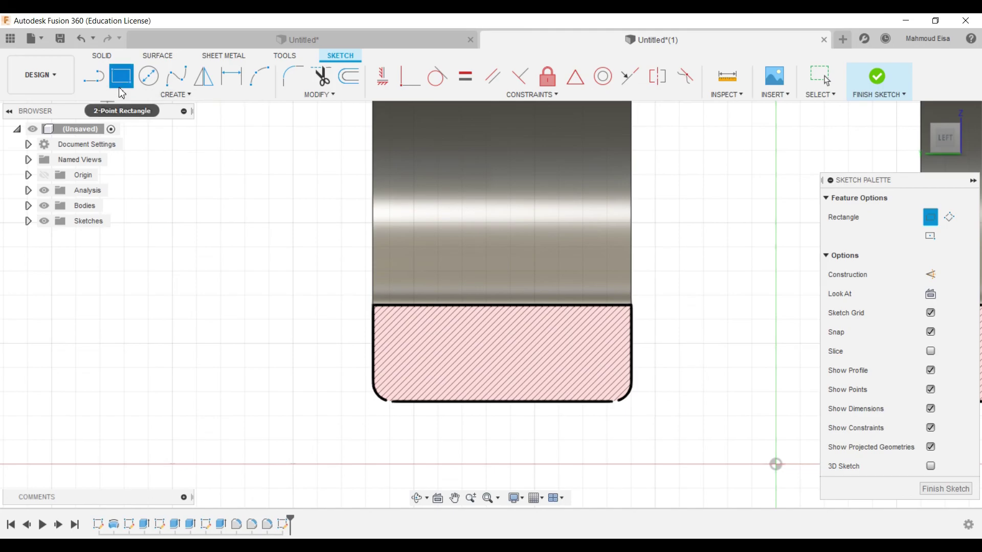
scroll(378, 333, up, 4)
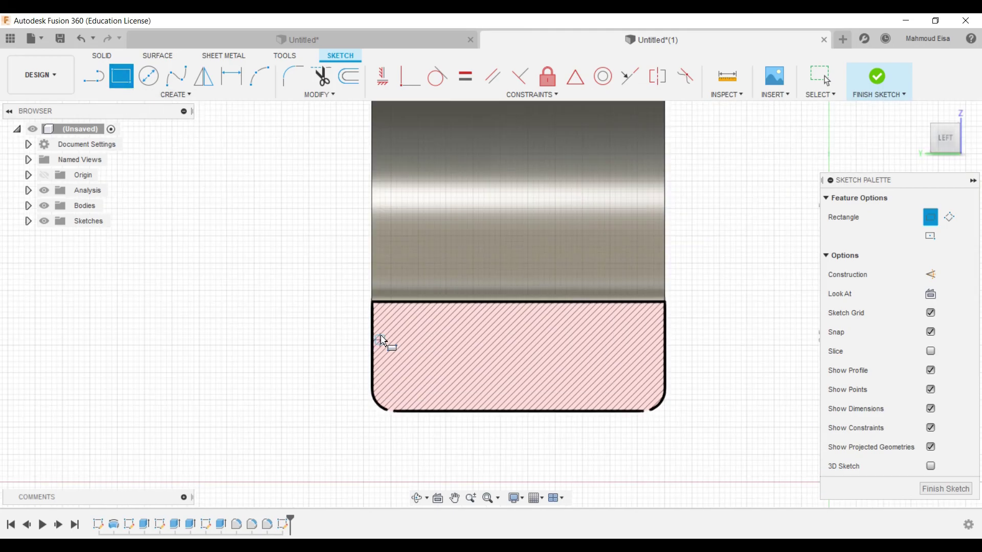
click(404, 285)
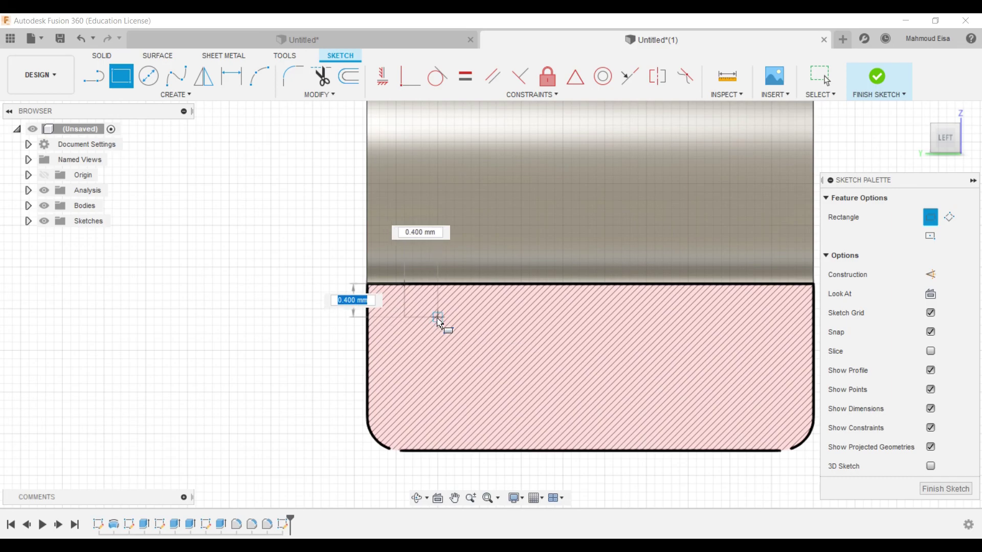
click(438, 320)
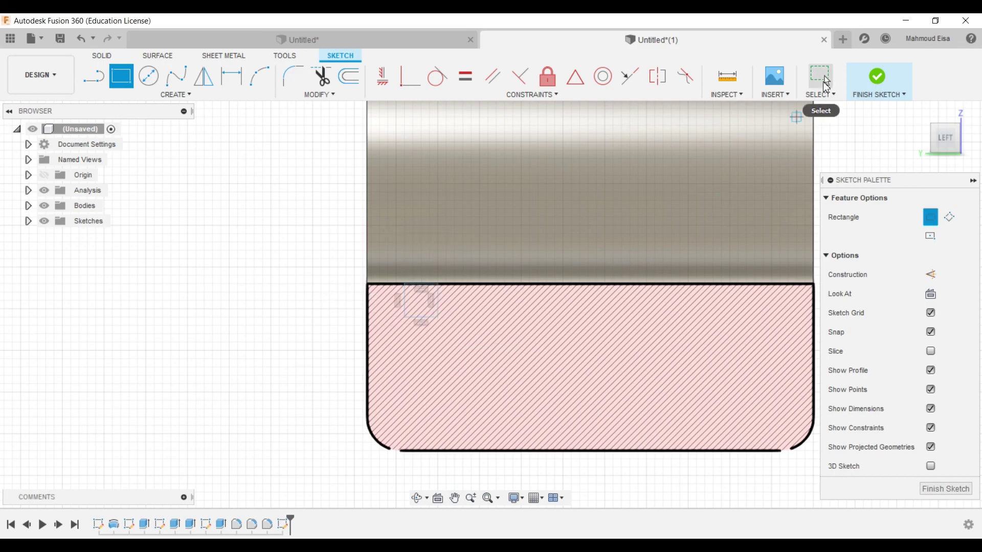
click(821, 75)
Fix the rectangle's upper-left corner in place on the pin hole's lower edge.
scroll(366, 376, up, 5)
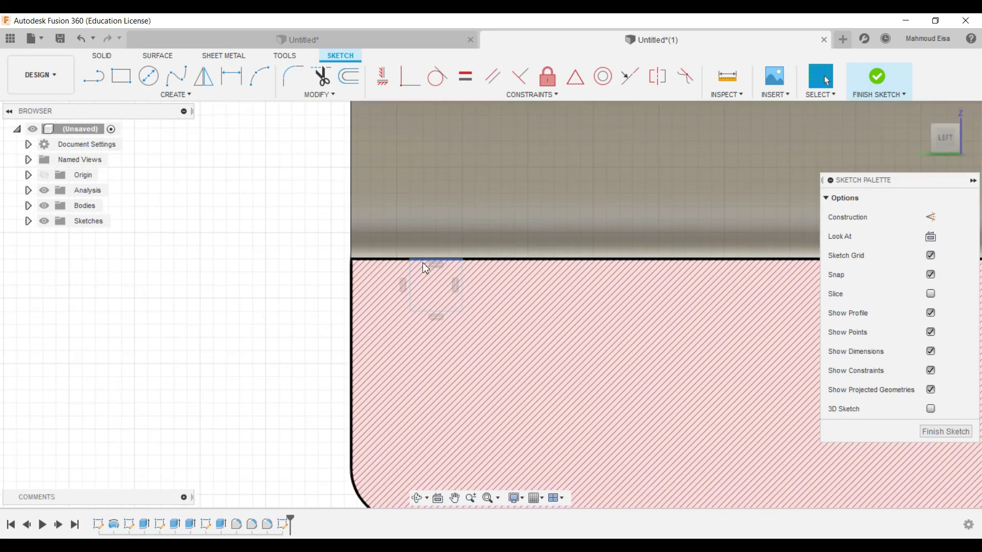
click(412, 260)
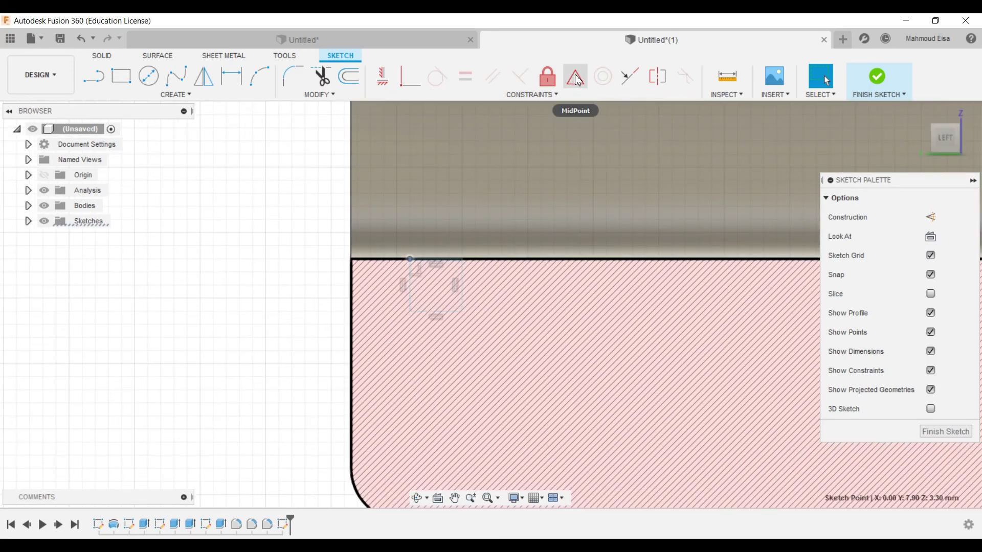
click(554, 87)
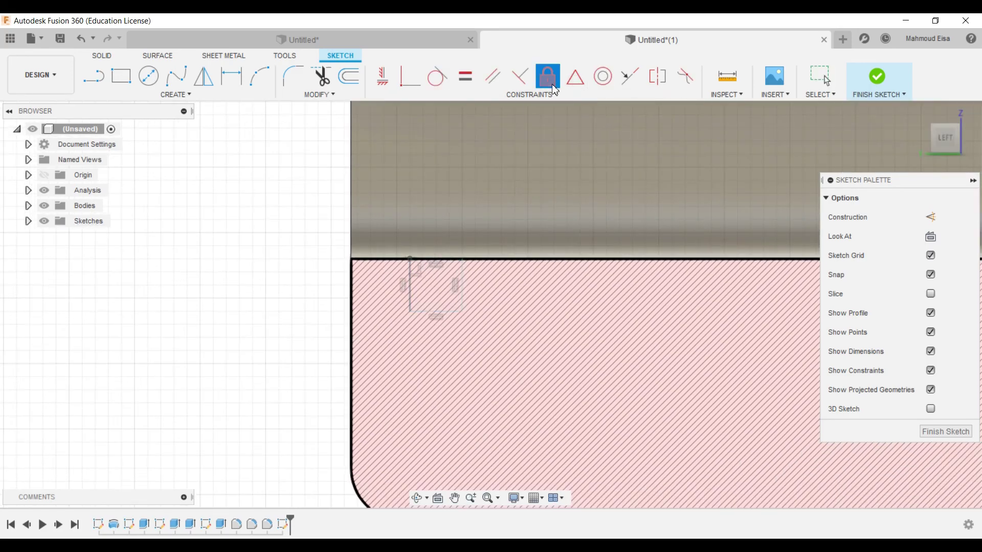
Try dimensioning the rectangle's bottom edge with its upper-right corner also fixed, and undo that second fix.
click(463, 268)
click(820, 77)
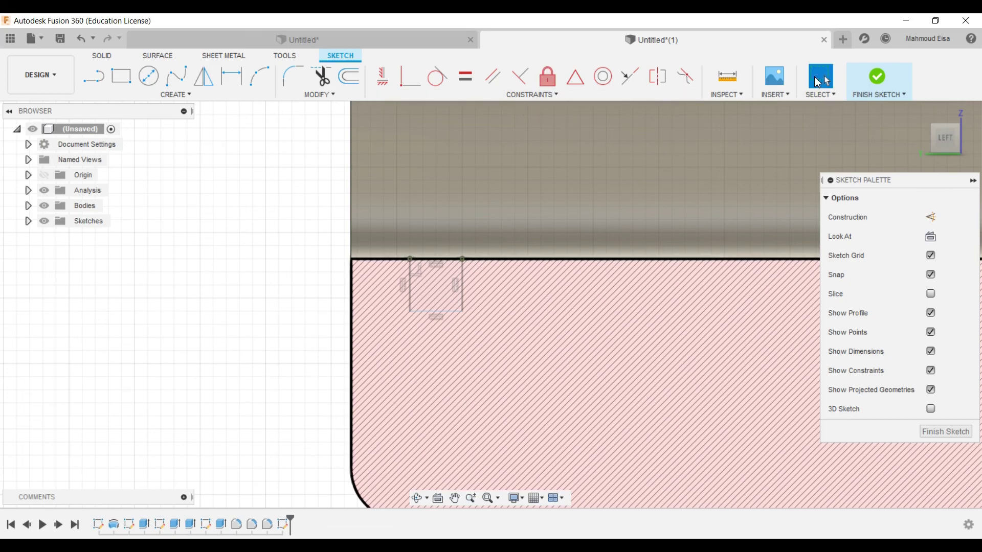
click(237, 78)
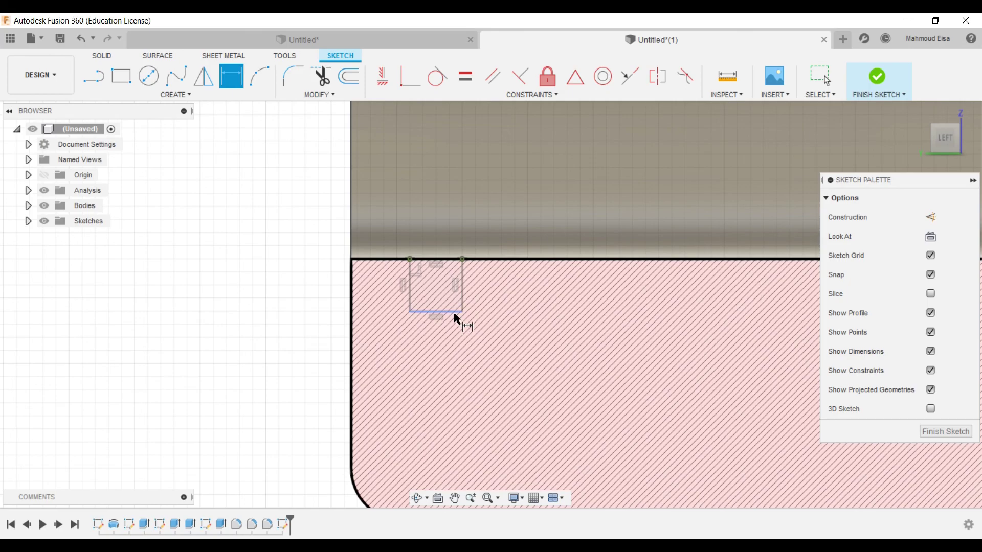
click(454, 315)
click(445, 335)
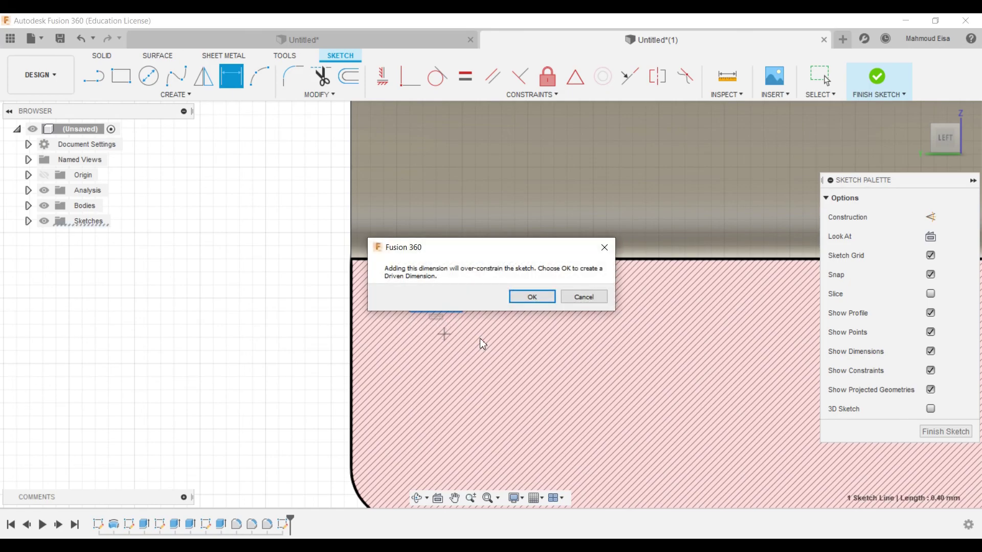
click(589, 295)
scroll(449, 345, up, 5)
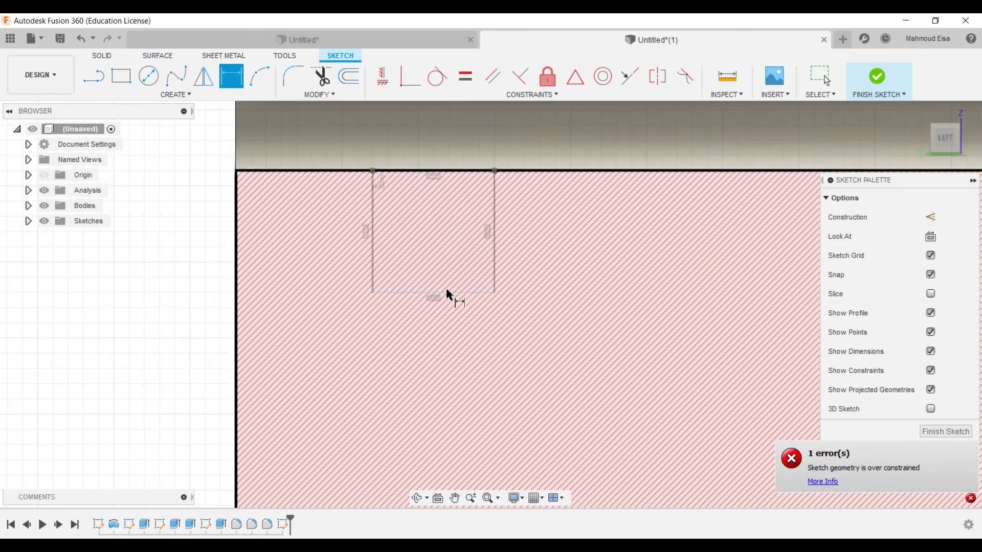
click(449, 292)
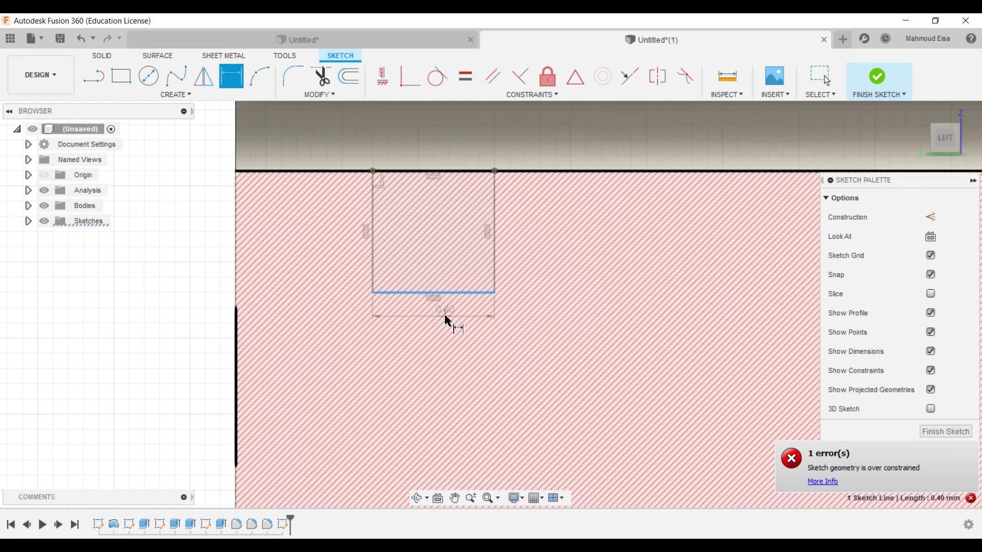
key(Escape)
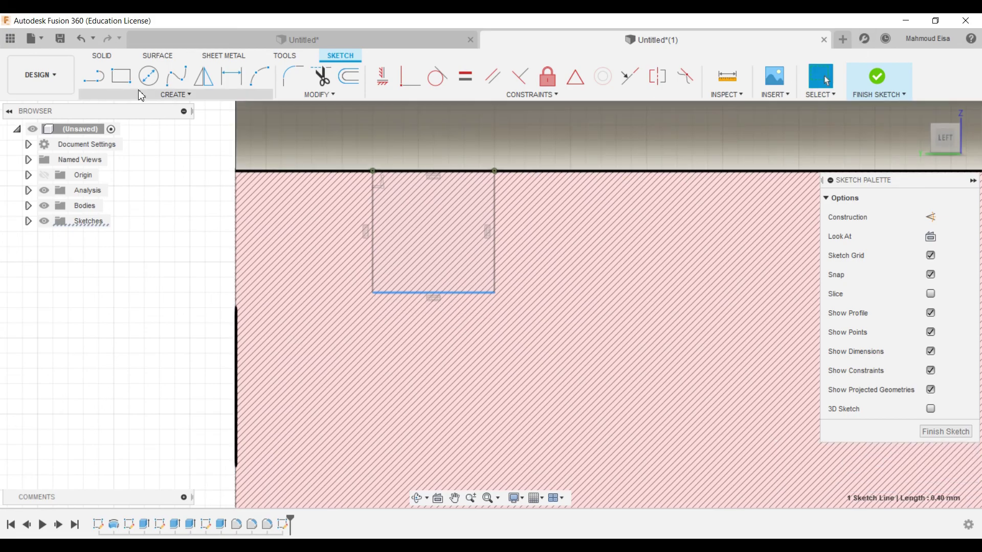
click(80, 38)
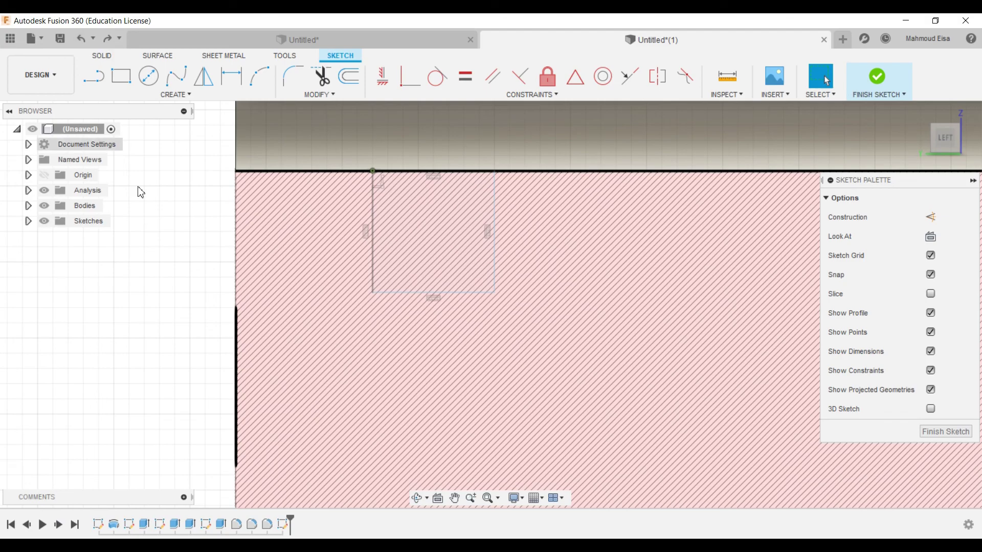
Dimension the rectangle's bottom edge and set its width to 0.55 mm.
click(231, 75)
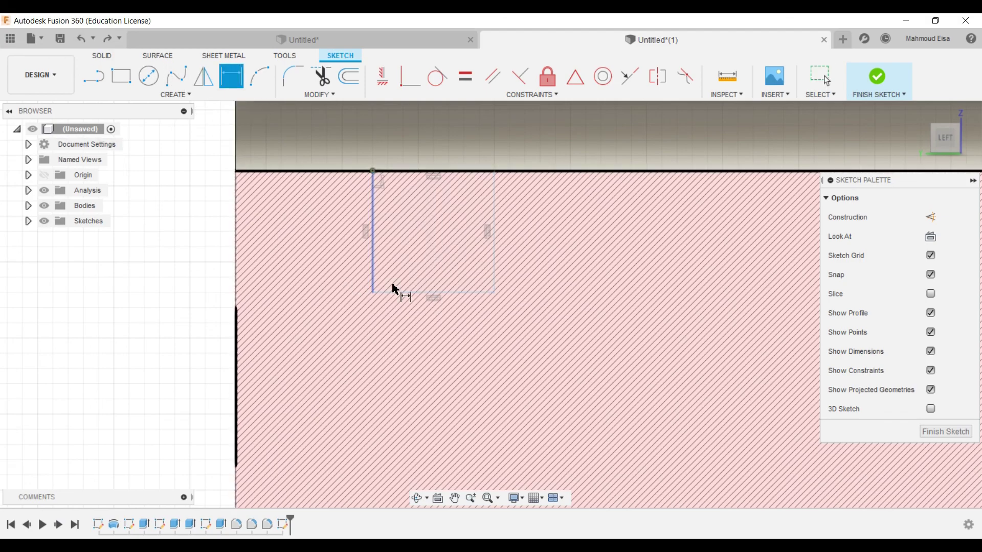
click(409, 293)
click(409, 317)
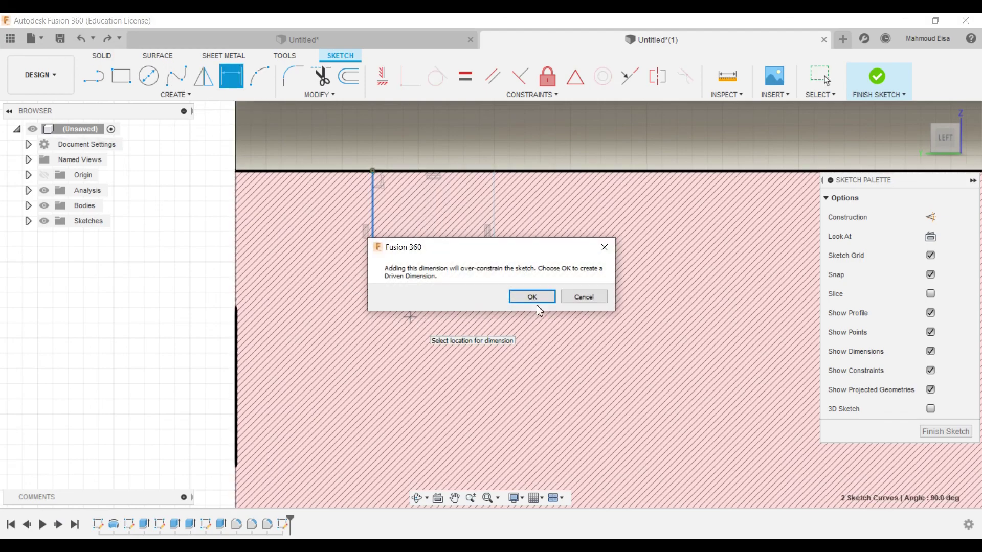
click(568, 302)
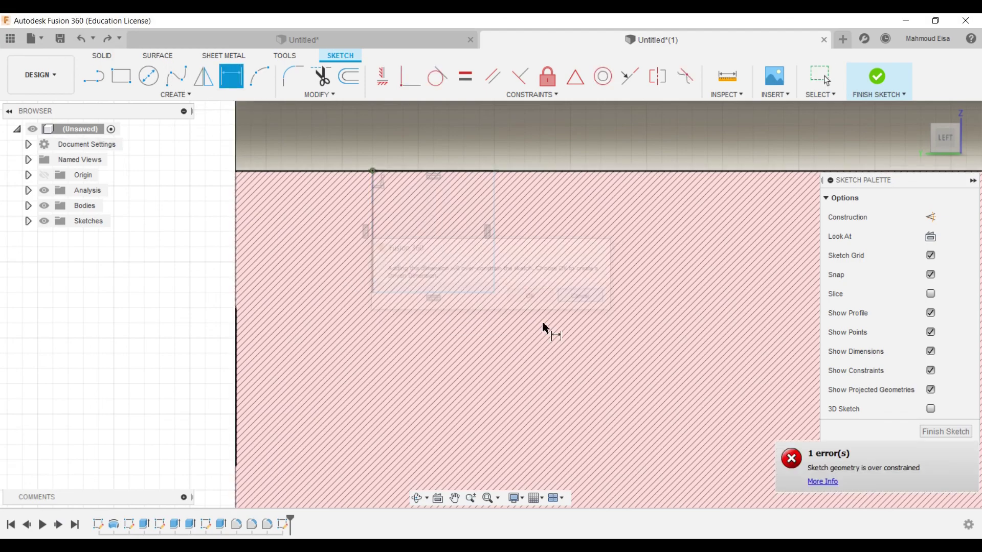
click(424, 297)
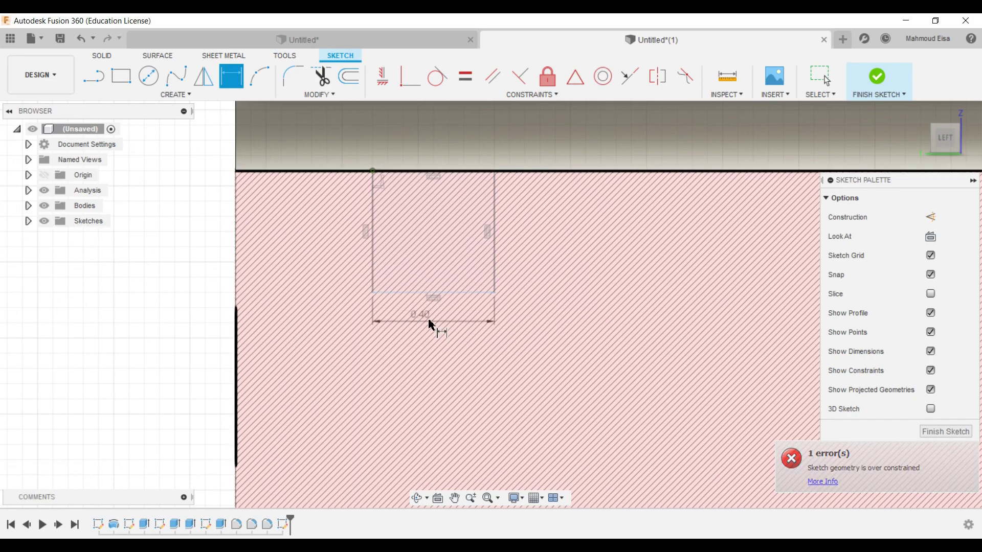
click(430, 323)
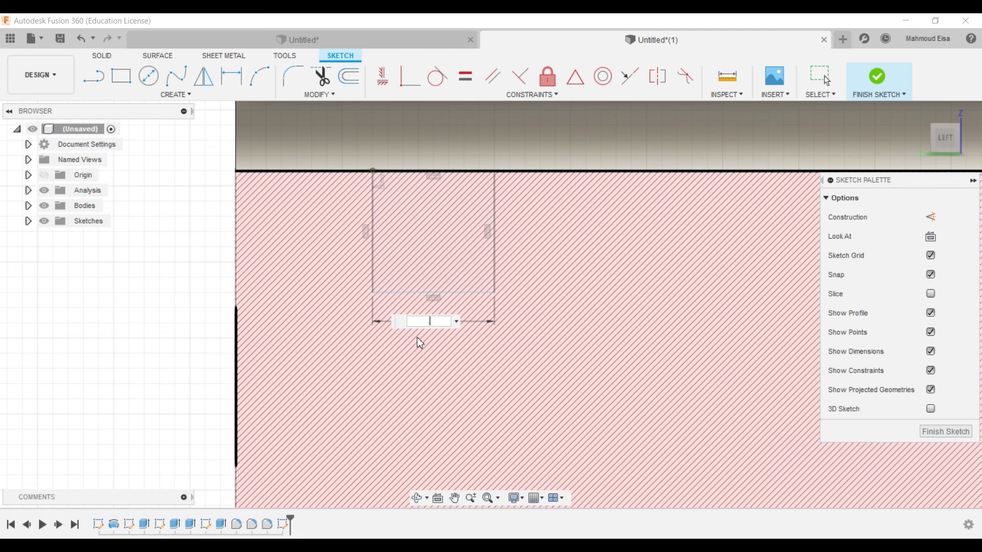
key(Return)
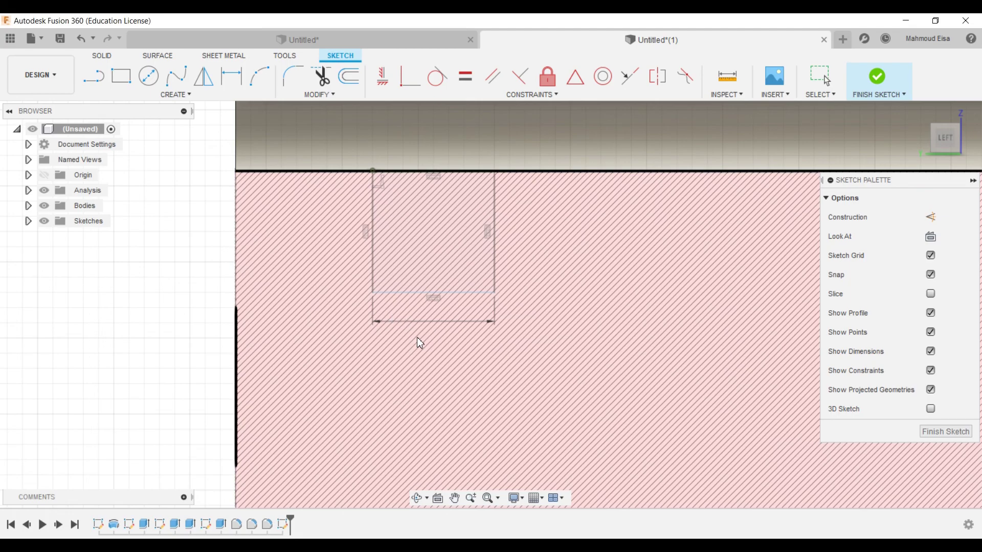
click(828, 81)
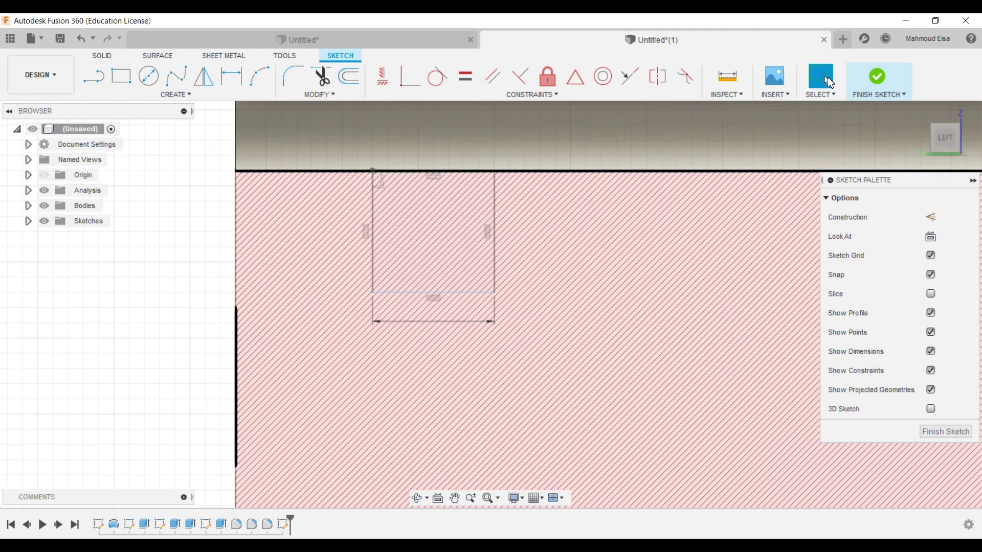
scroll(503, 211, down, 5)
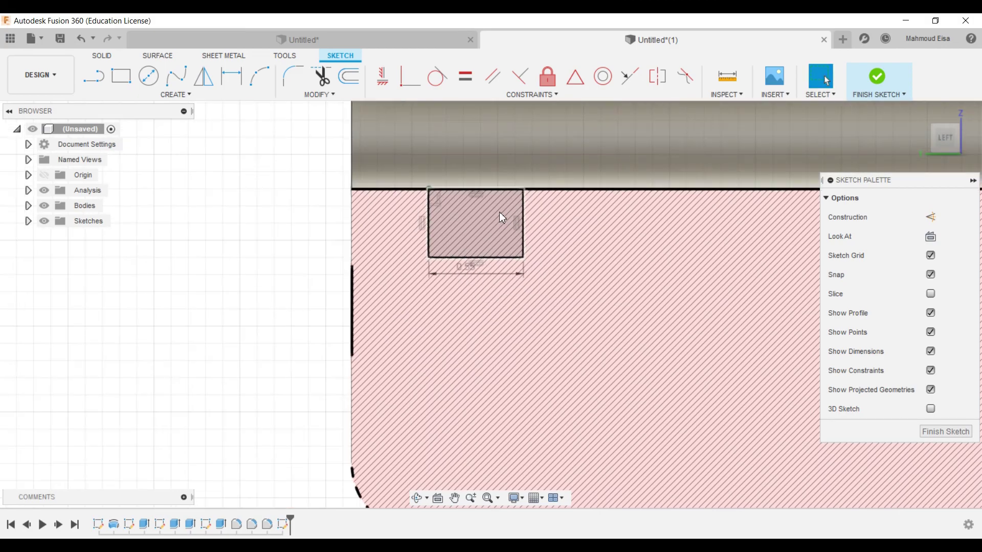
scroll(288, 239, up, 3)
scroll(288, 239, down, 2)
scroll(533, 255, up, 1)
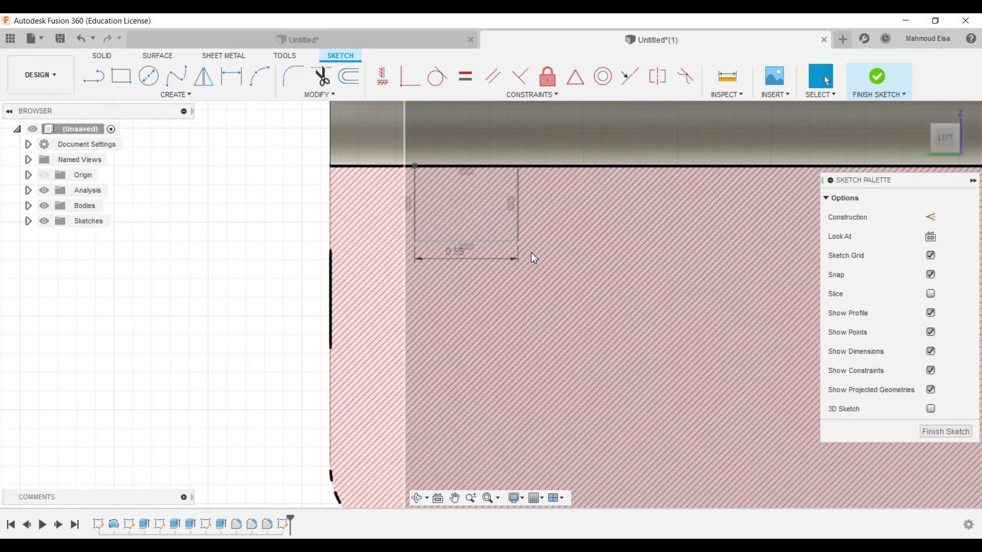
scroll(531, 256, down, 1)
scroll(303, 257, up, 2)
scroll(302, 257, down, 2)
scroll(531, 287, up, 2)
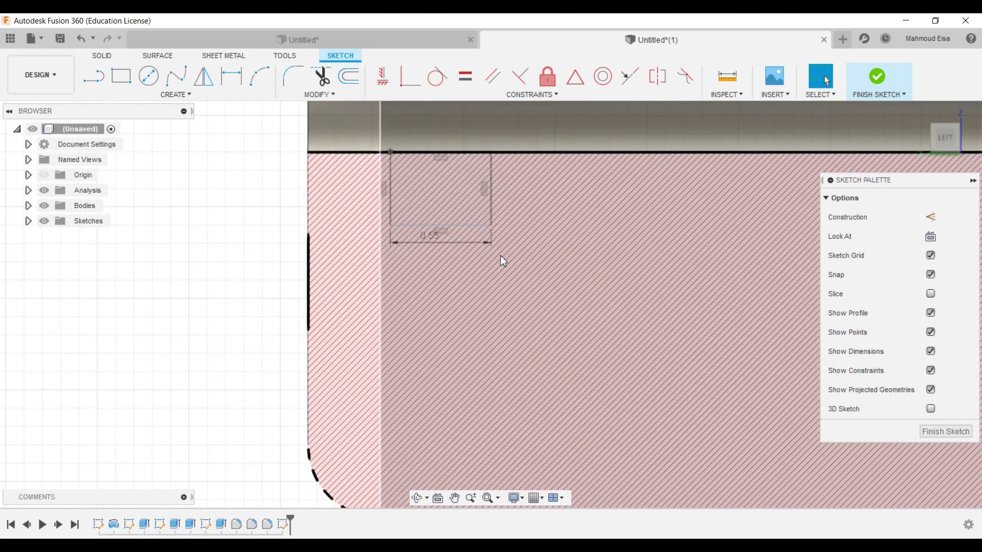
Dimension the rectangle's right side and set its height to 0.45 mm.
click(245, 82)
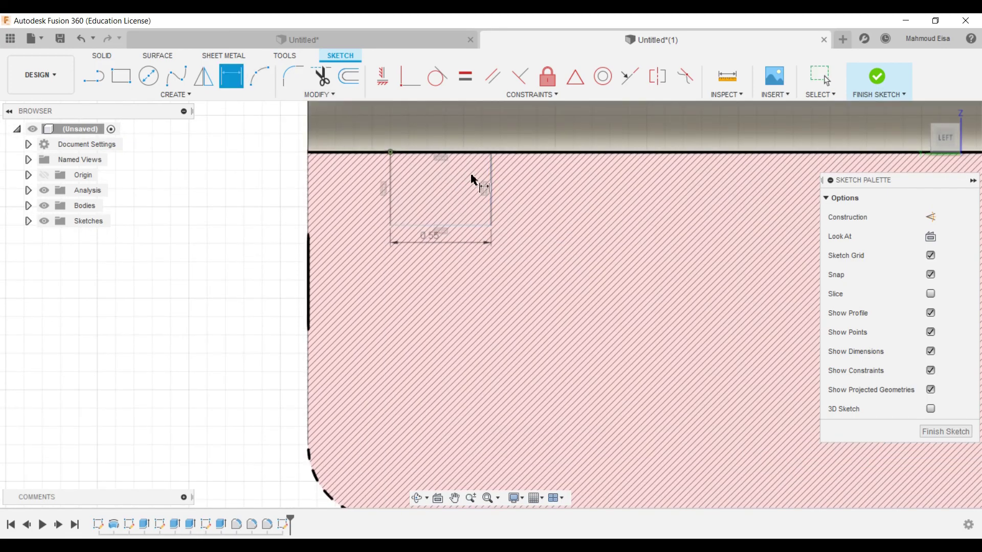
click(492, 185)
click(517, 184)
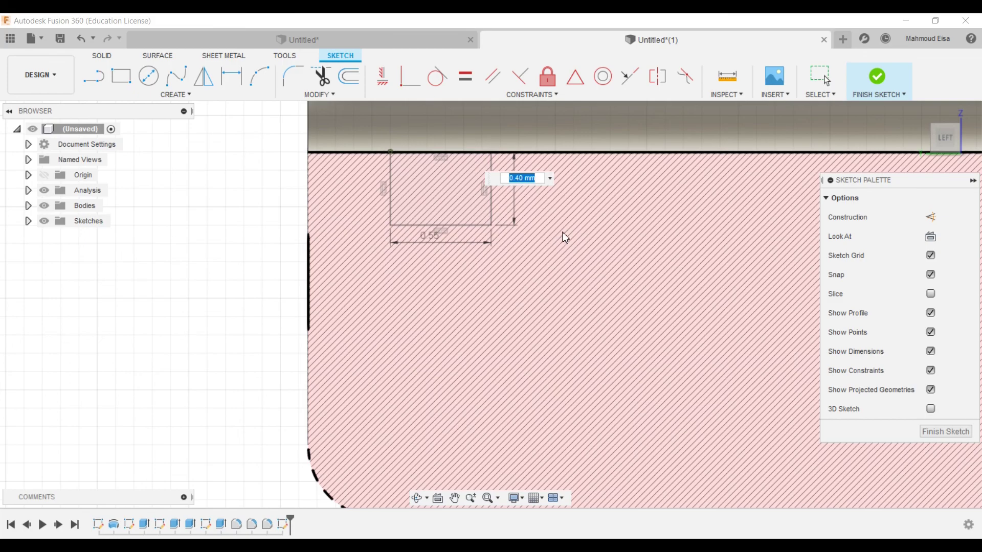
text(.45)
key(Return)
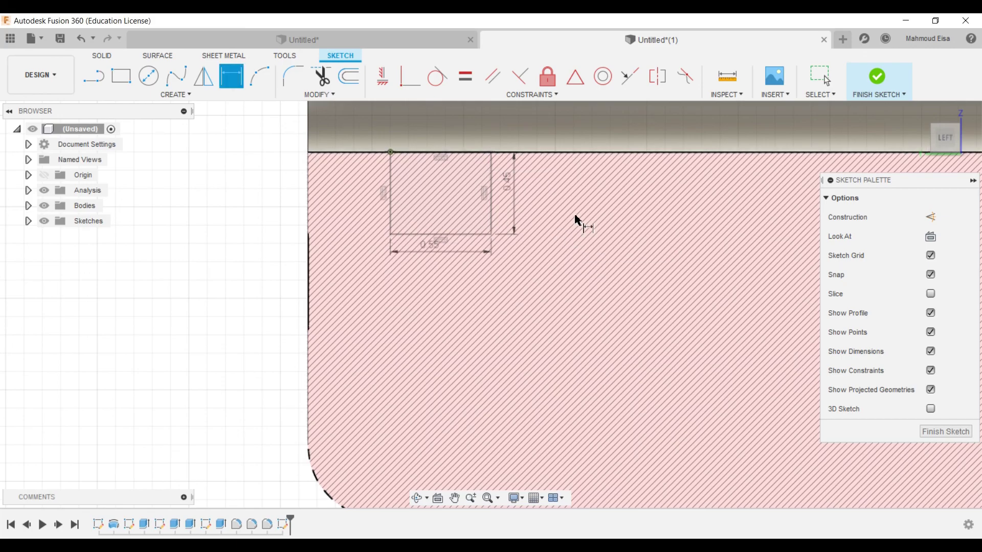
click(818, 71)
scroll(577, 212, down, 3)
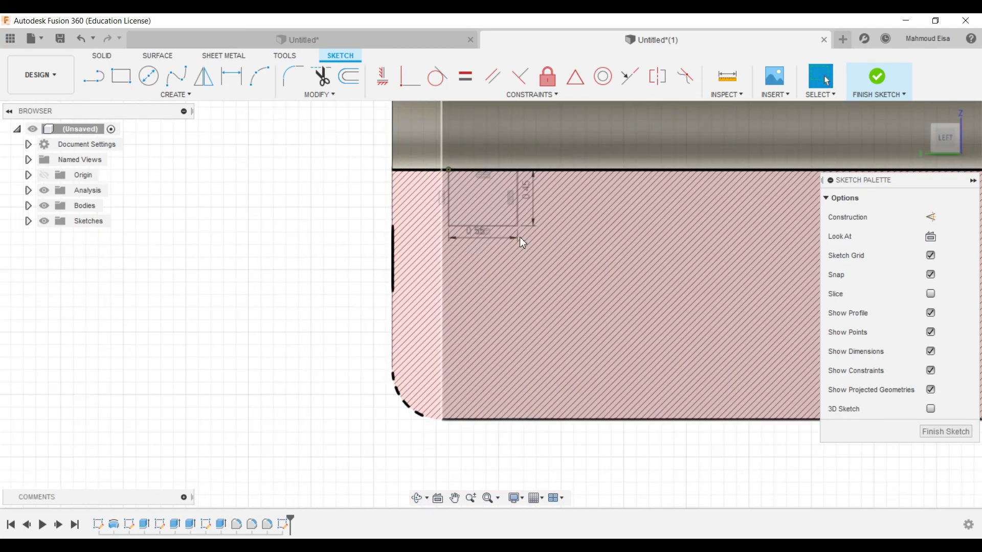
scroll(292, 188, down, 2)
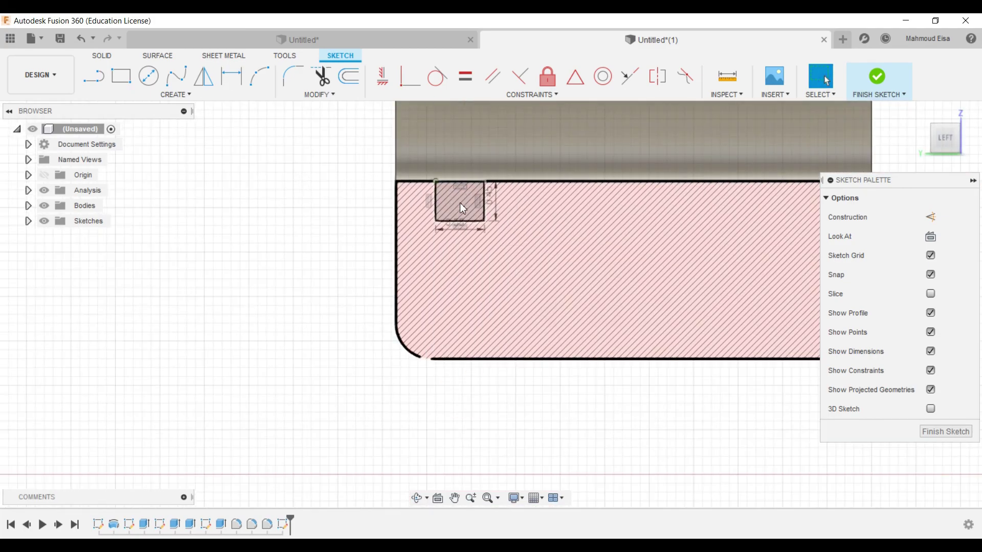
scroll(460, 220, up, 2)
scroll(481, 240, down, 4)
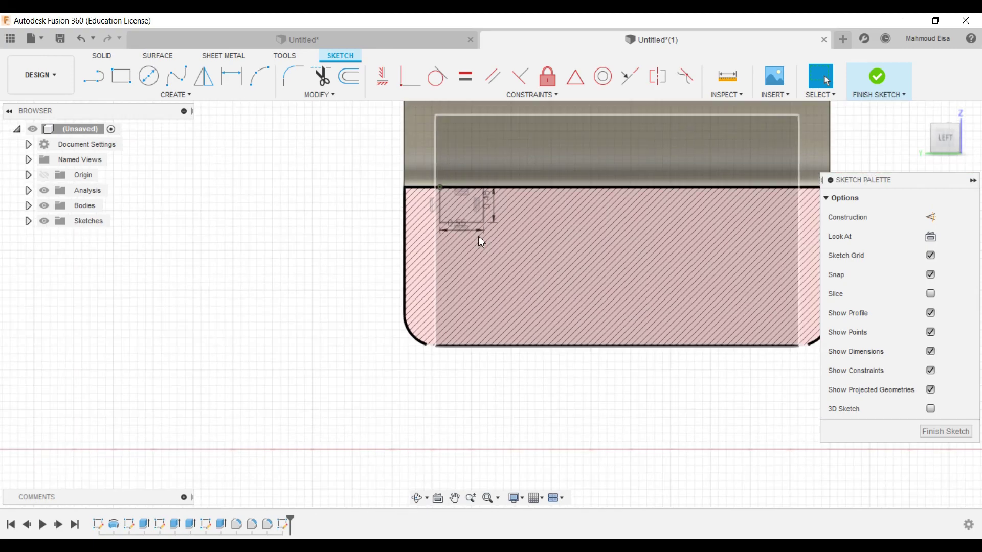
scroll(484, 158, up, 1)
scroll(465, 156, down, 4)
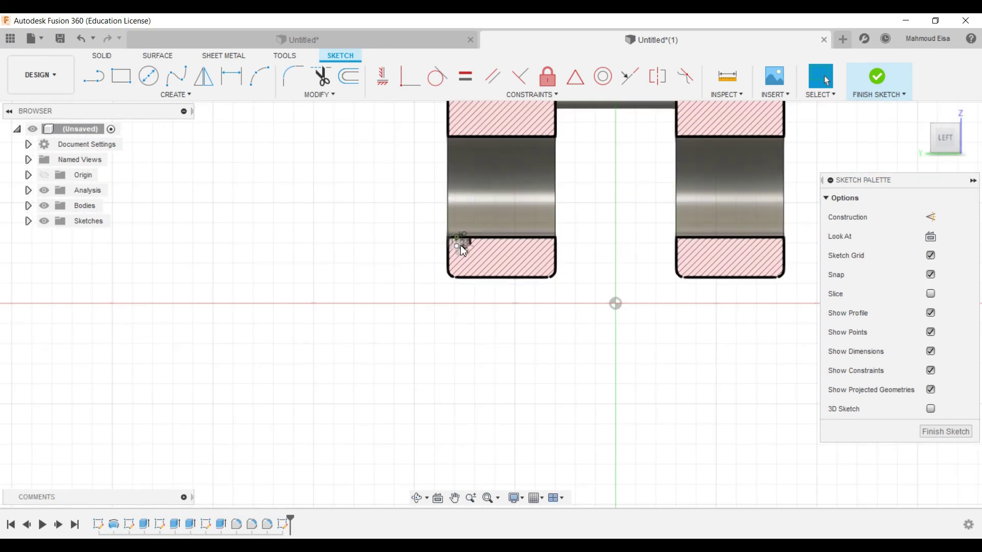
scroll(463, 153, up, 2)
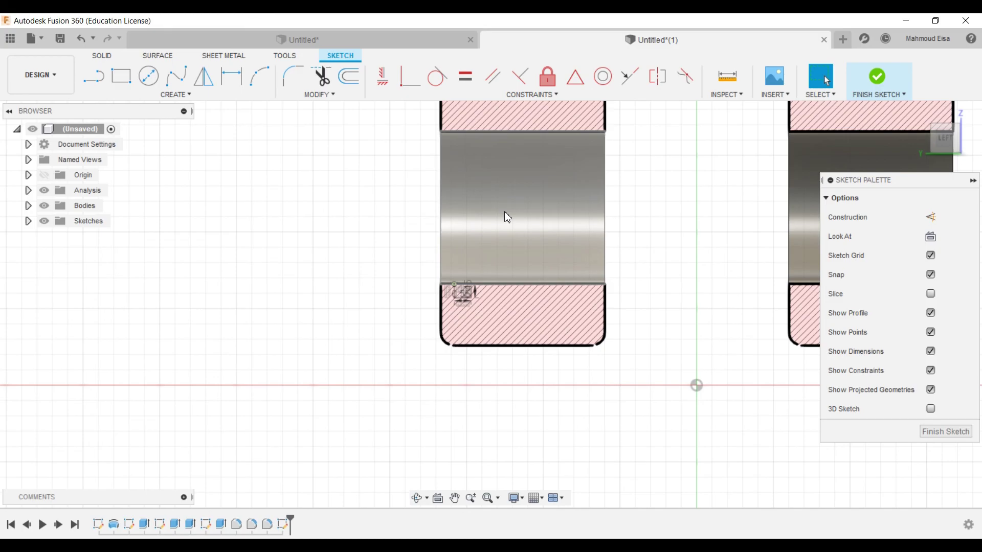
Finish the groove sketch and create a construction axis through the cylindrical face of the sectioned pin hole.
click(878, 78)
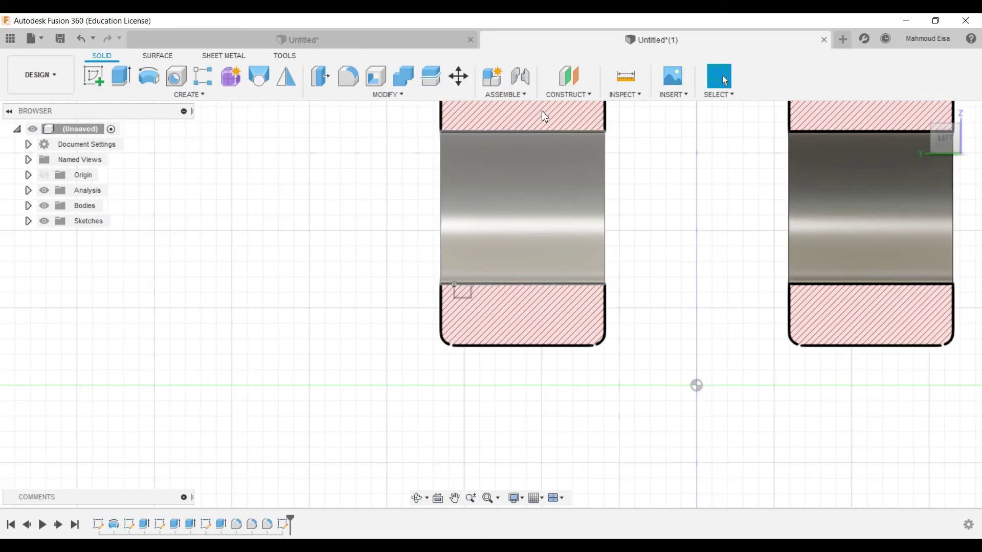
click(579, 94)
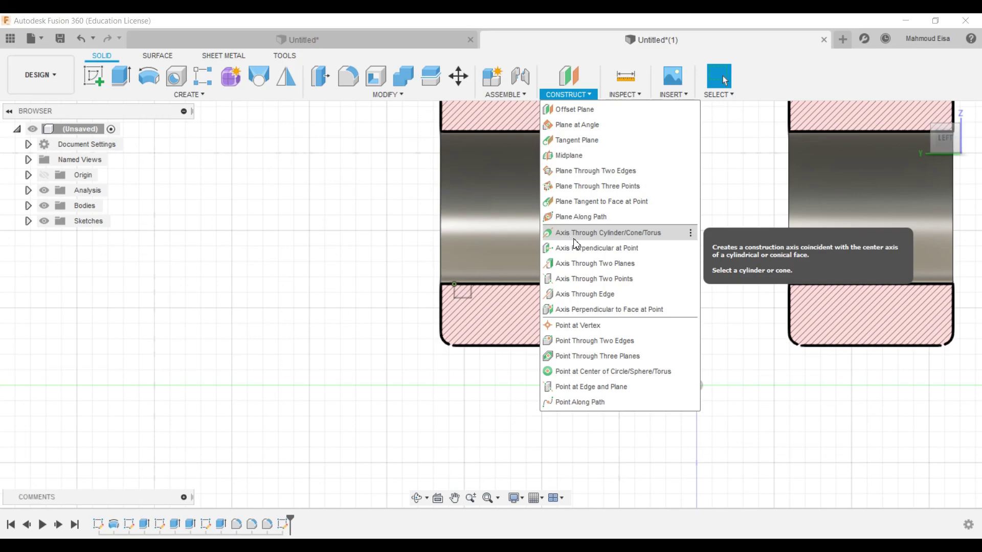
click(661, 234)
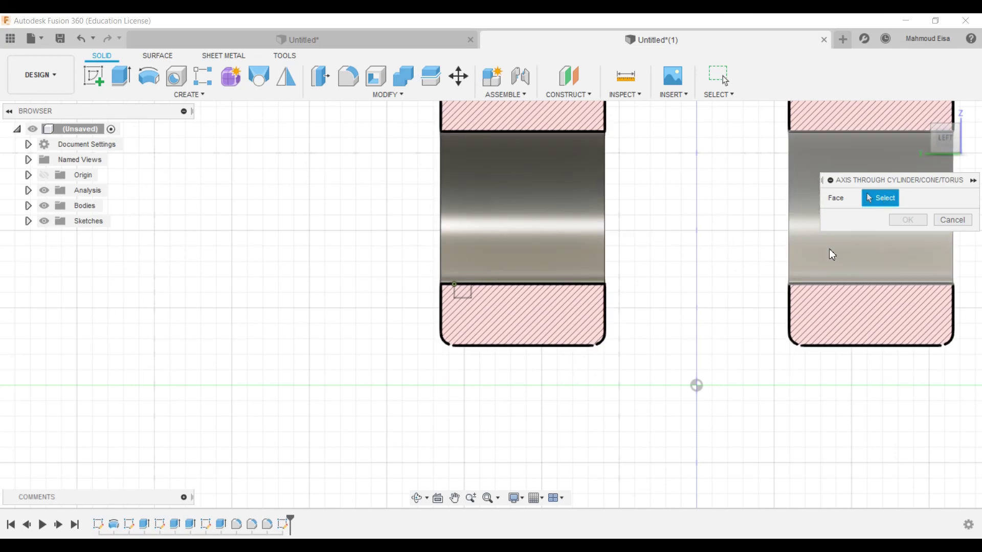
click(528, 208)
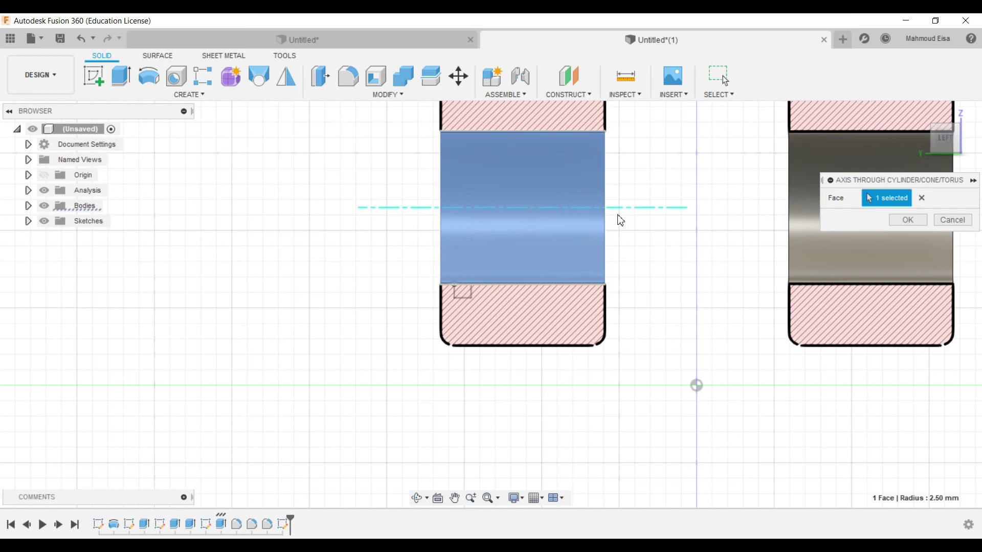
click(908, 220)
Shorten the displayed construction axis of the pin hole by moving its end away from the piston.
scroll(451, 229, up, 1)
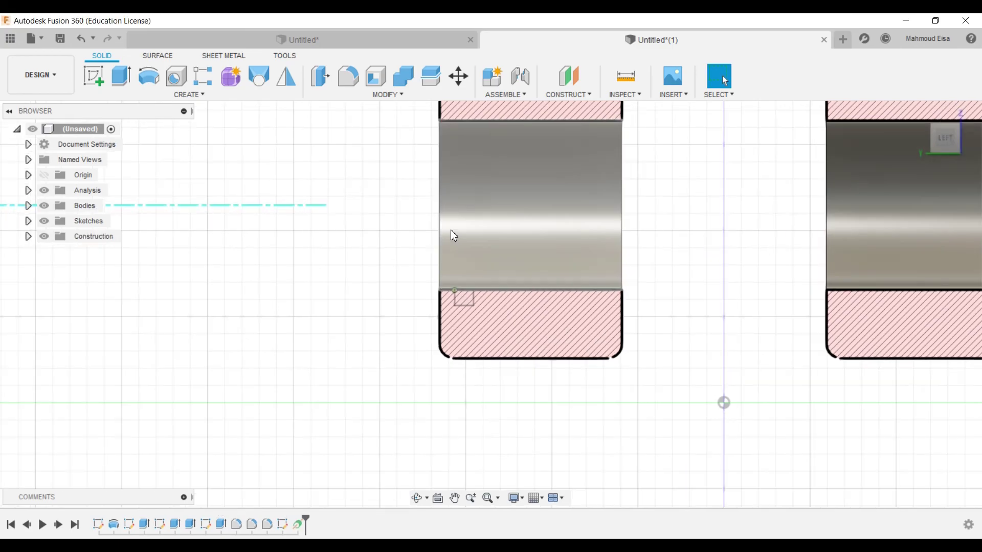
scroll(453, 234, down, 1)
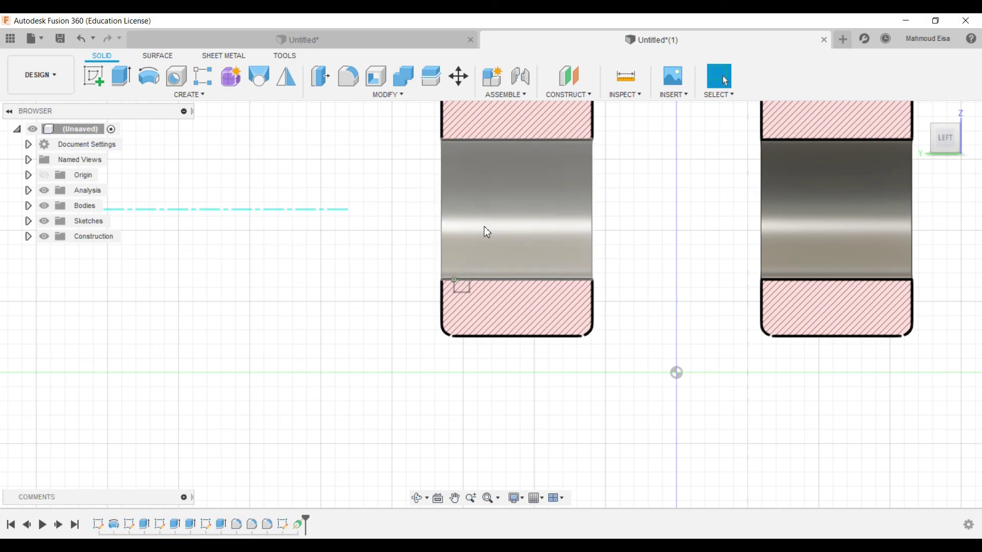
scroll(485, 230, down, 1)
scroll(262, 222, up, 2)
scroll(427, 221, down, 1)
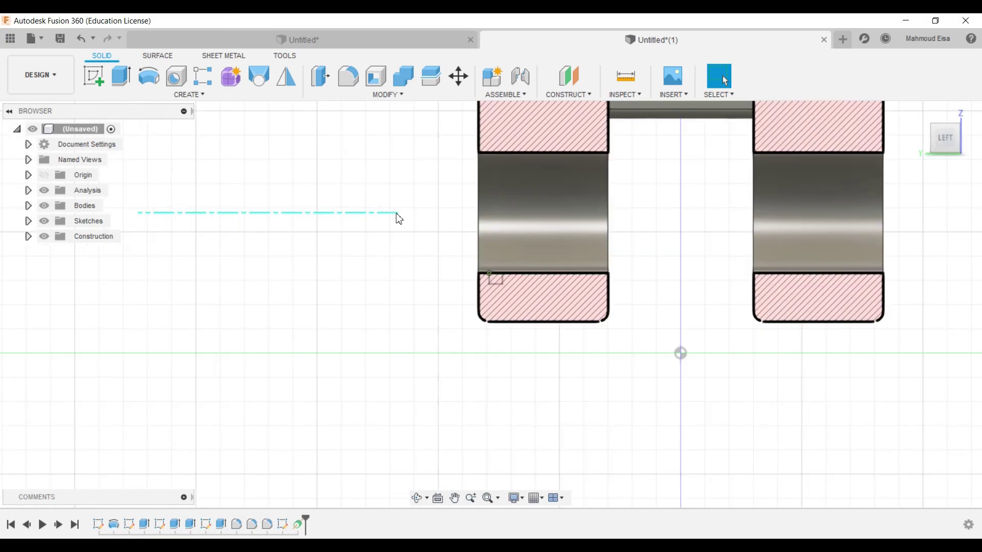
drag(400, 211, 570, 213)
drag(741, 214, 321, 212)
click(252, 214)
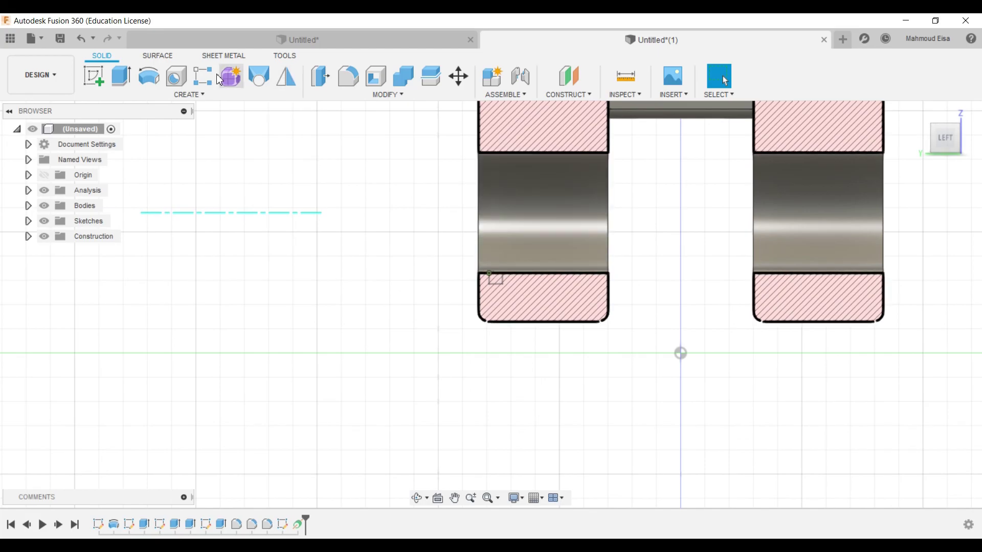
Revolve the small rectangular profile 360 degrees around the pin hole's construction axis as a cut.
click(149, 77)
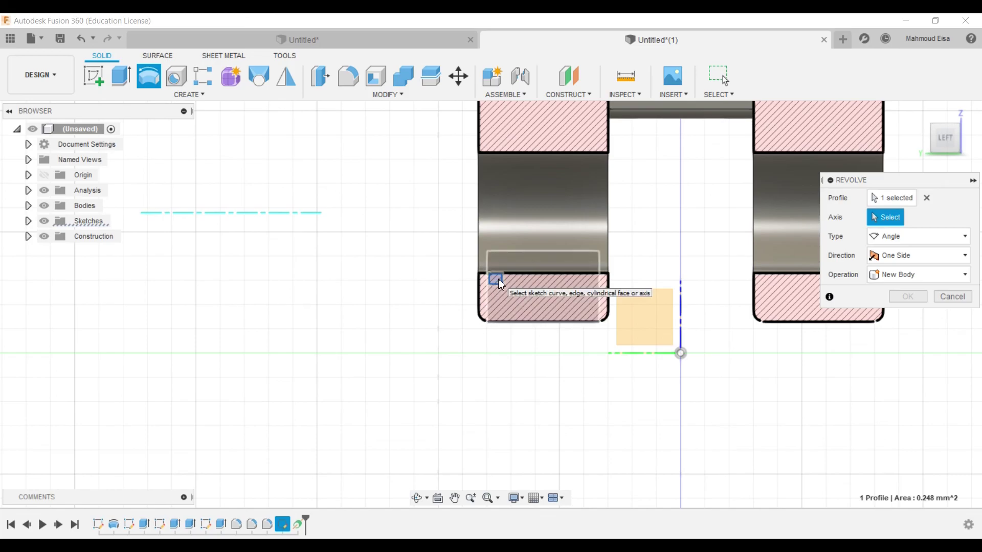
click(261, 213)
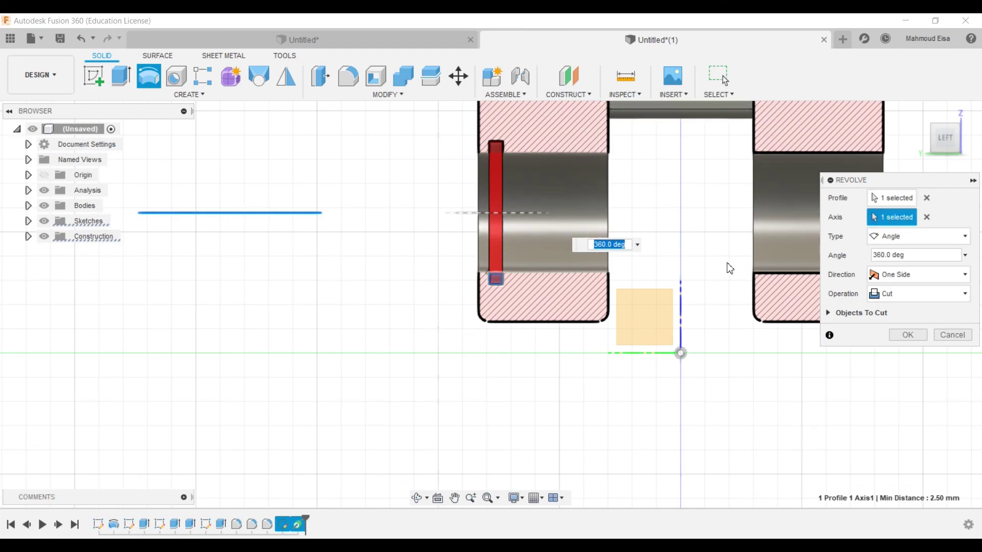
scroll(496, 280, up, 5)
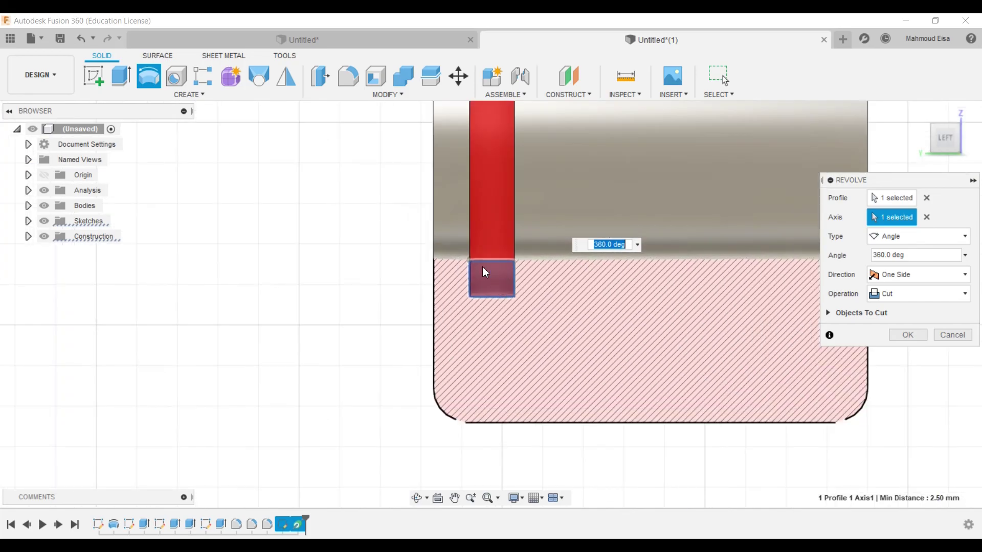
scroll(483, 276, down, 4)
scroll(509, 299, down, 1)
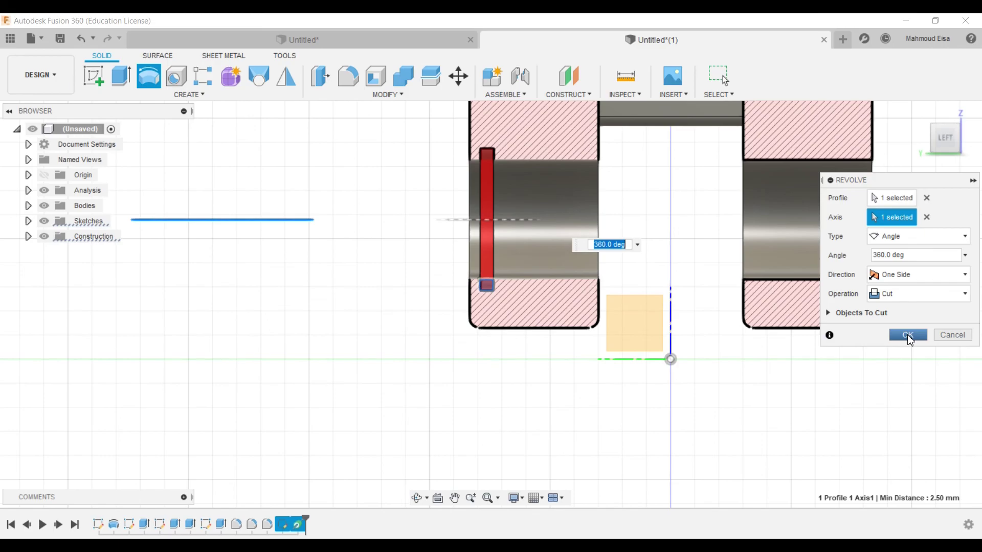
click(909, 335)
Examine the groove cut in the sectioned pin hole from an angle and in the left view.
shift+middle_drag(546, 340, 445, 256)
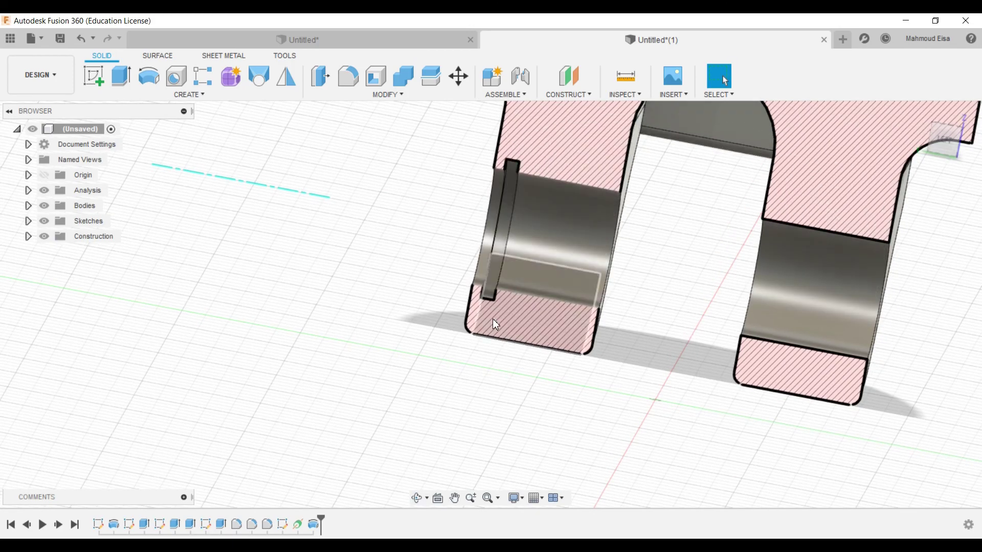
scroll(496, 324, up, 3)
scroll(478, 233, up, 3)
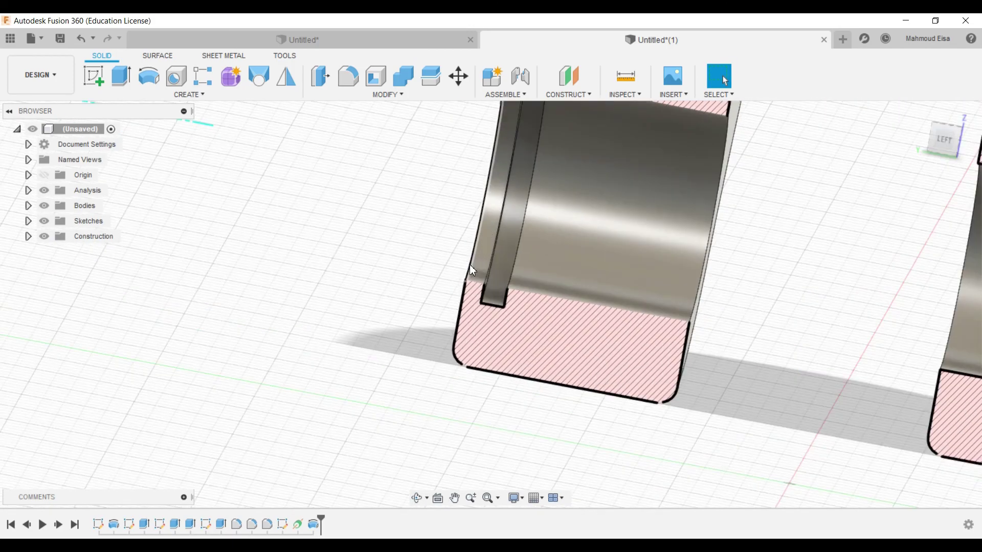
scroll(520, 280, down, 5)
shift+middle_drag(501, 285, 519, 206)
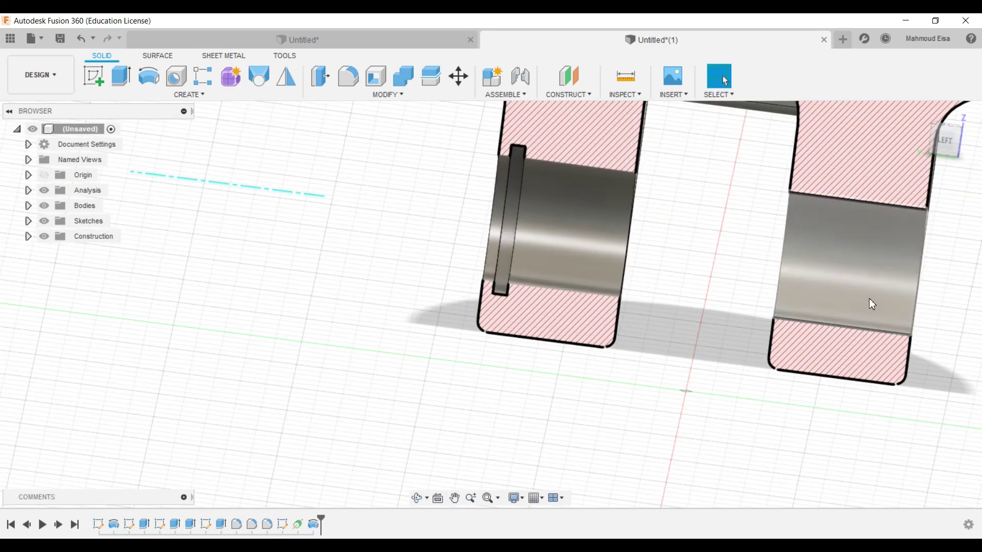
click(947, 144)
scroll(649, 397, down, 3)
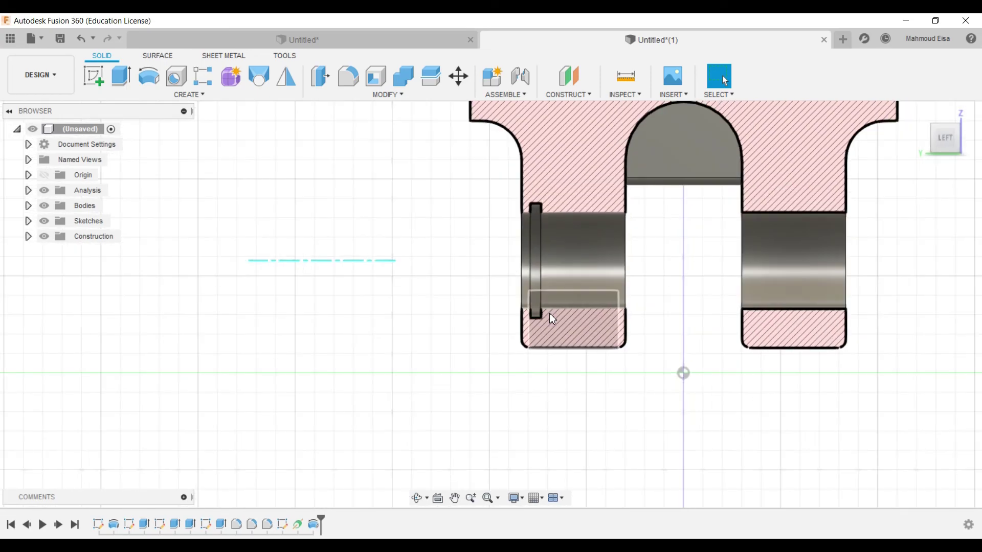
scroll(529, 287, up, 3)
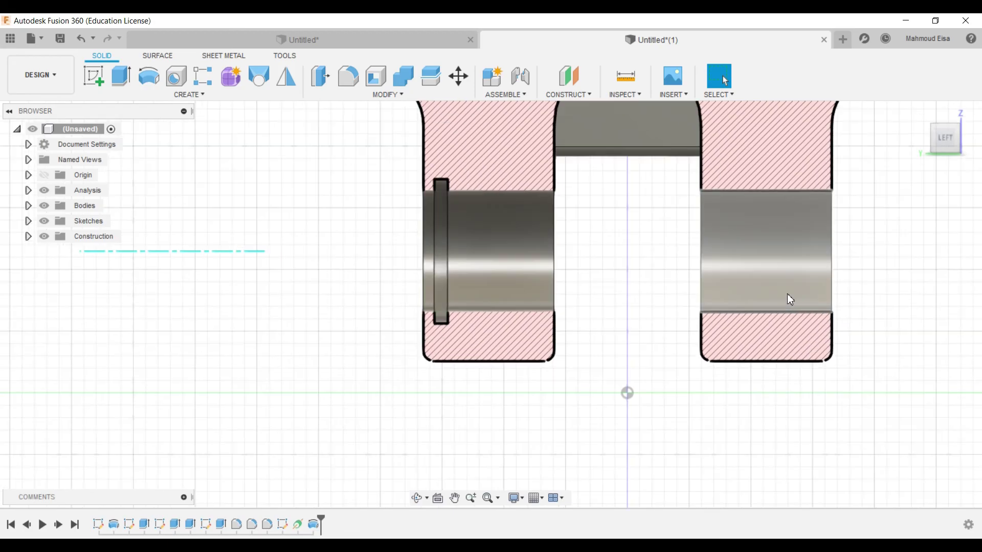
Mirror the revolved groove cut across the origin plane midway between the two pin bosses.
click(286, 79)
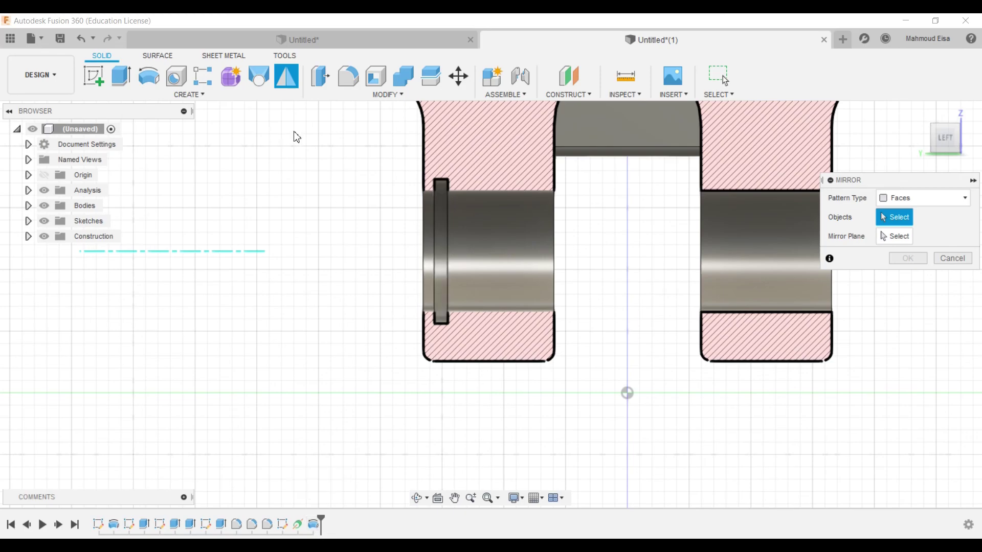
click(315, 520)
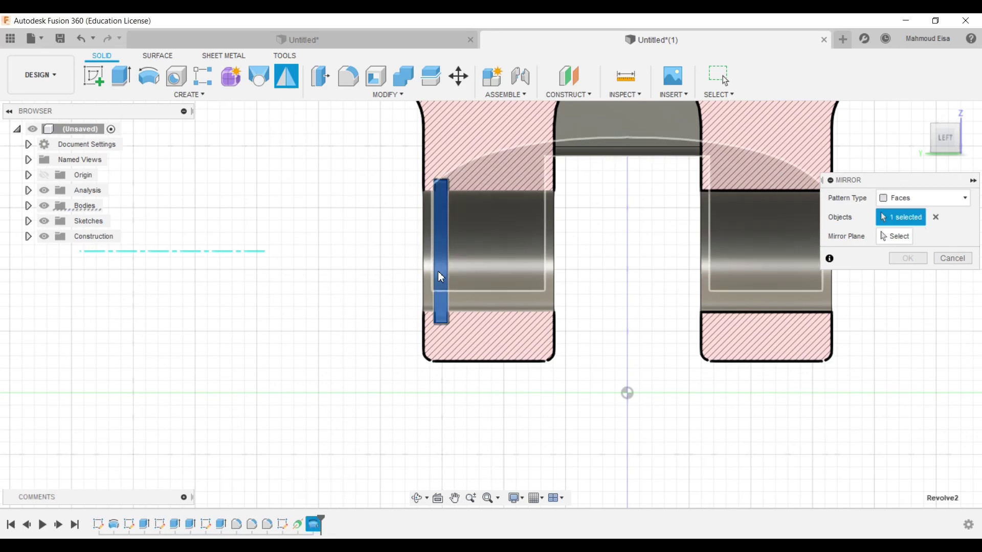
click(888, 237)
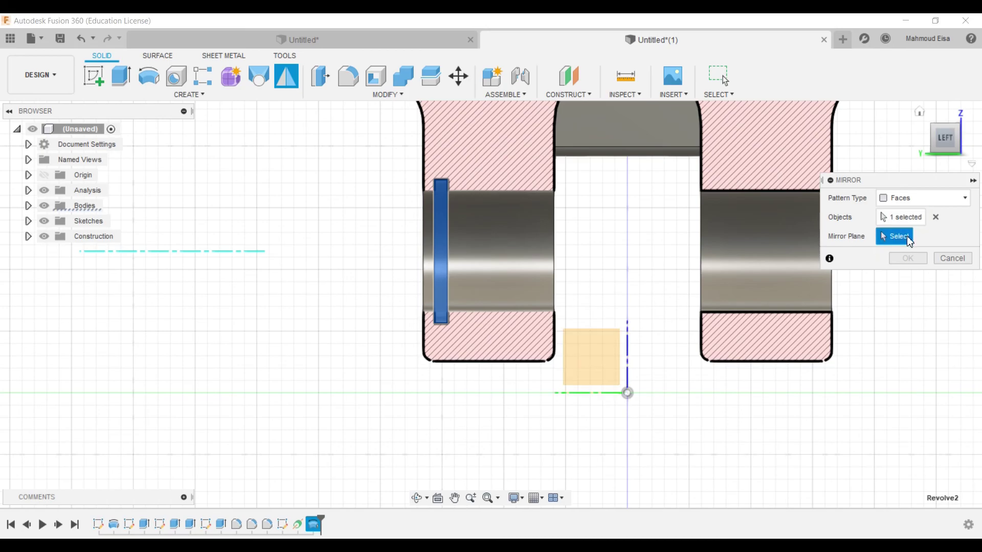
shift+middle_drag(565, 439, 622, 287)
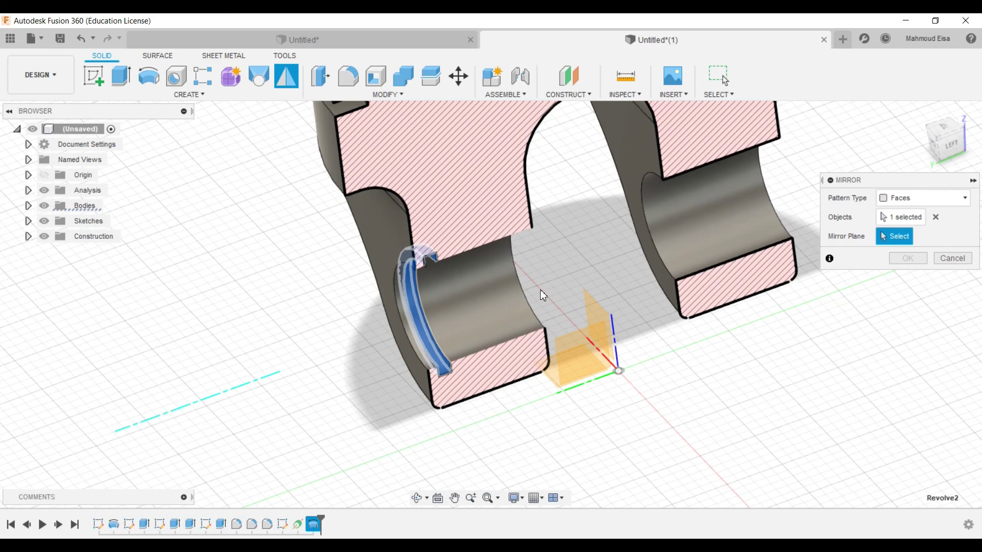
click(593, 301)
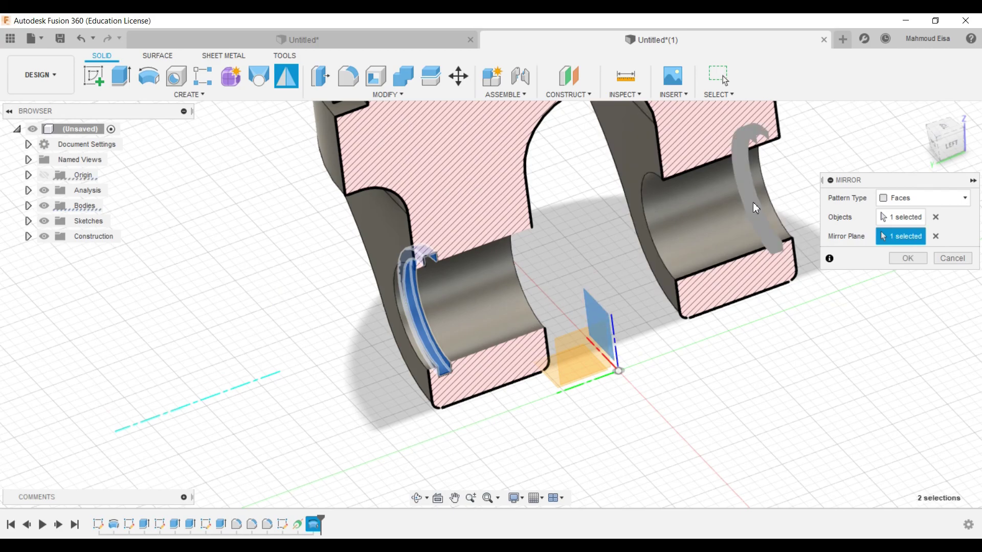
scroll(583, 337, down, 5)
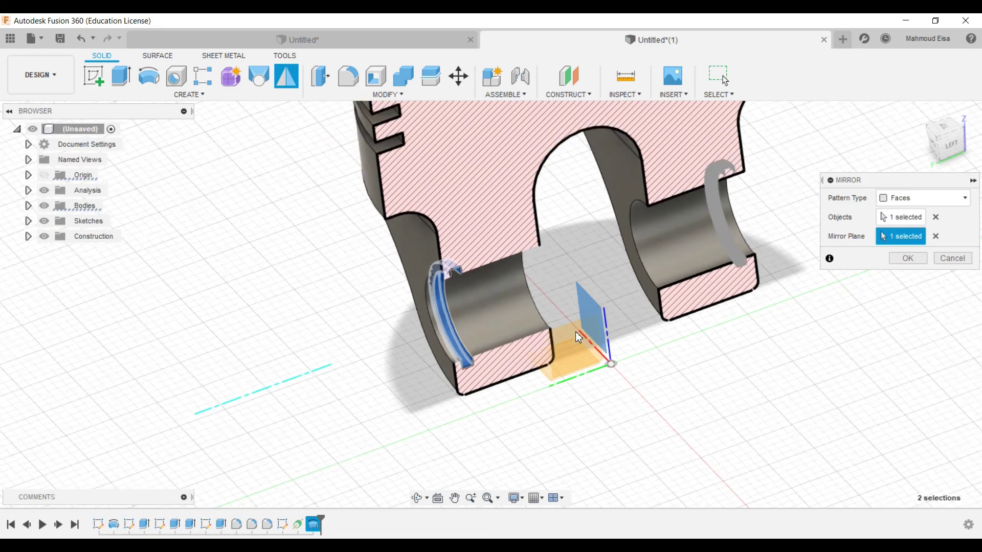
scroll(566, 326, up, 4)
scroll(566, 326, up, 2)
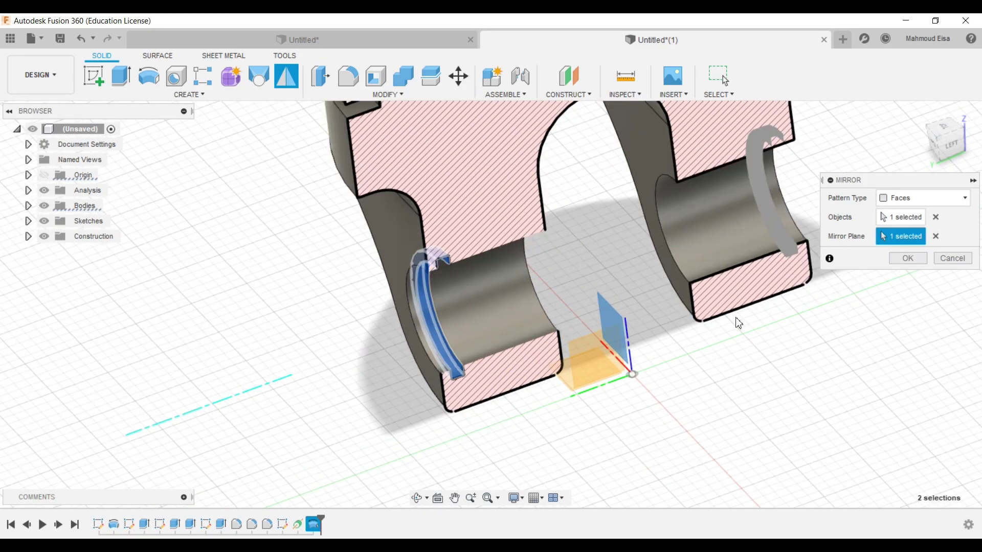
click(908, 259)
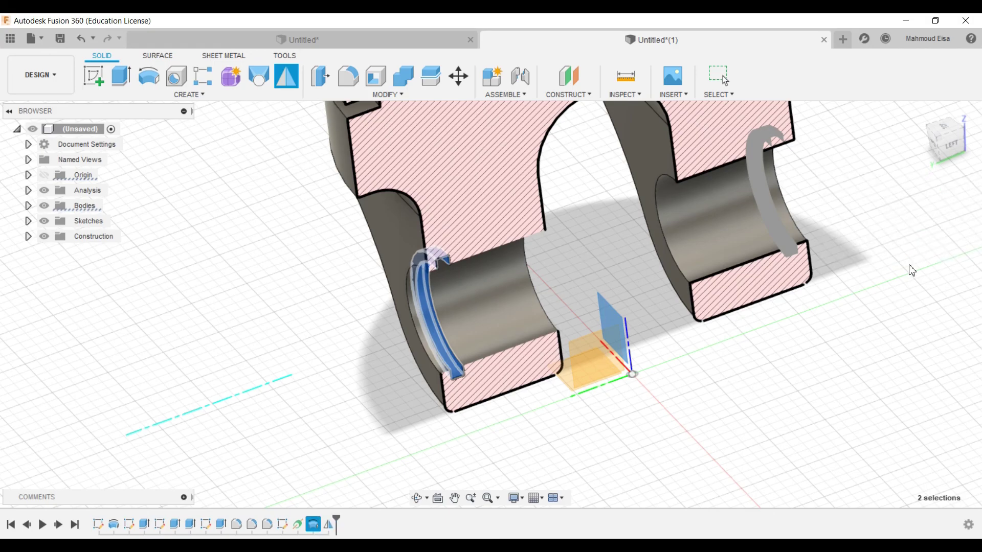
Check both pin hole grooves in the section, and hide the section analysis to display the whole piston.
shift+middle_drag(717, 221, 671, 341)
scroll(671, 340, down, 4)
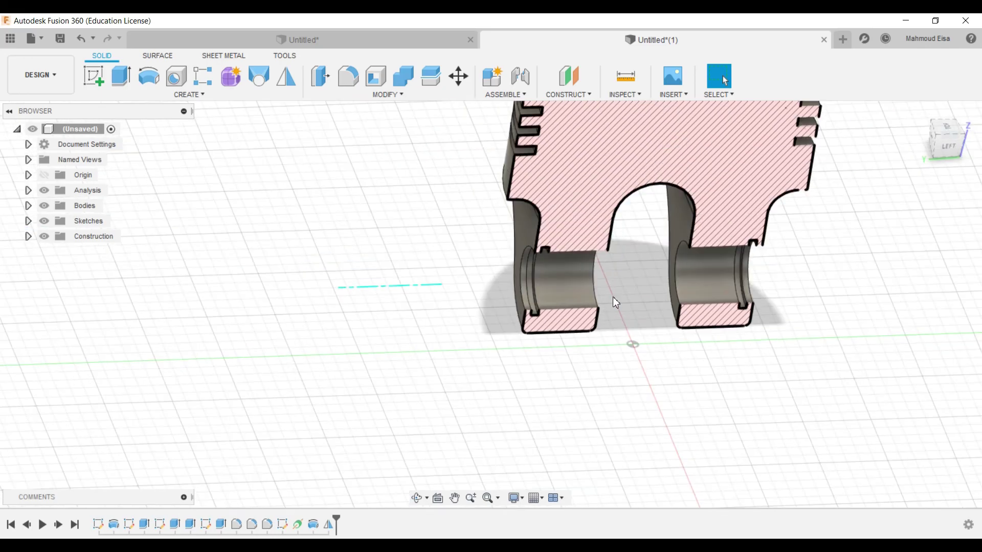
shift+middle_drag(467, 302, 628, 174)
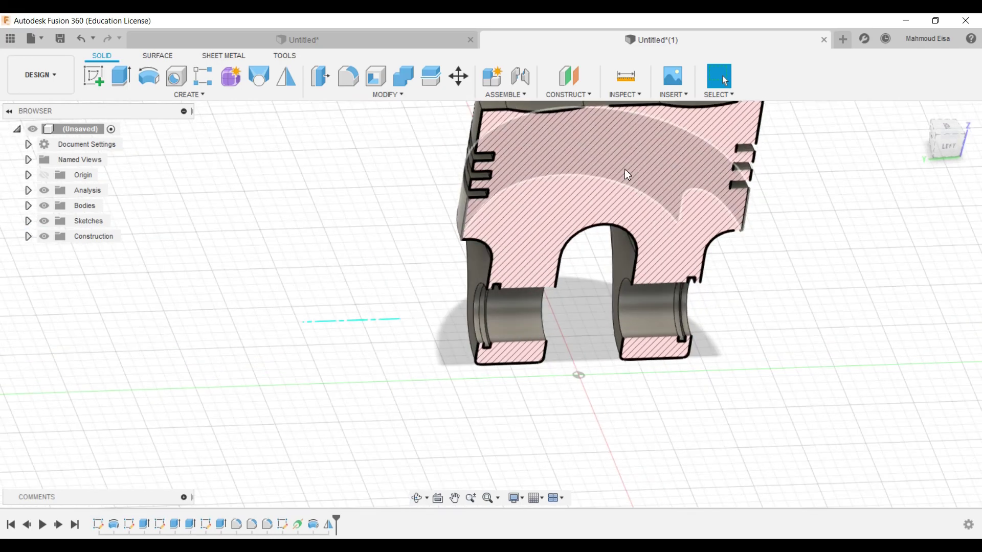
shift+middle_drag(581, 384, 467, 276)
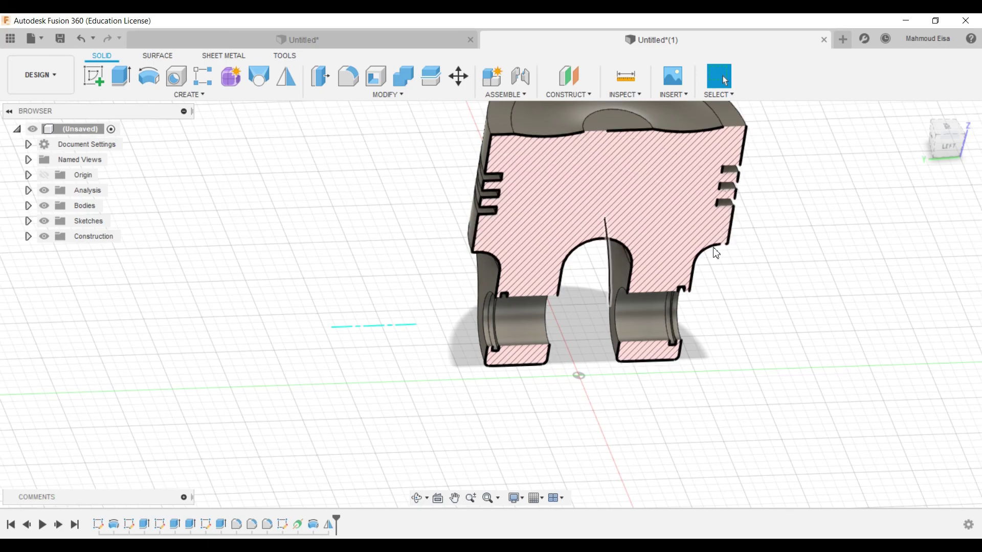
shift+middle_drag(671, 182, 660, 146)
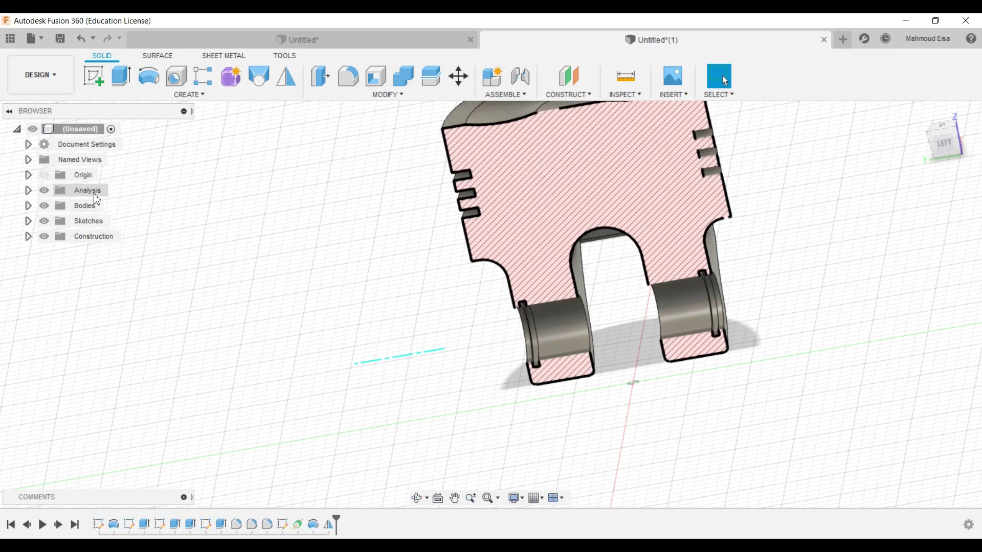
click(45, 192)
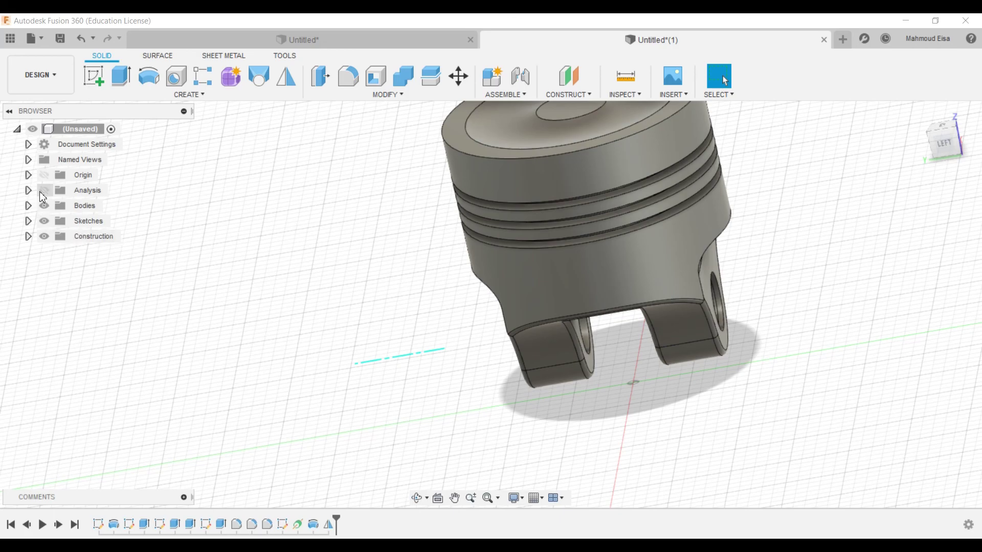
click(45, 191)
click(45, 192)
click(45, 191)
click(45, 191)
shift+middle_drag(346, 285, 88, 191)
shift+middle_drag(272, 353, 308, 395)
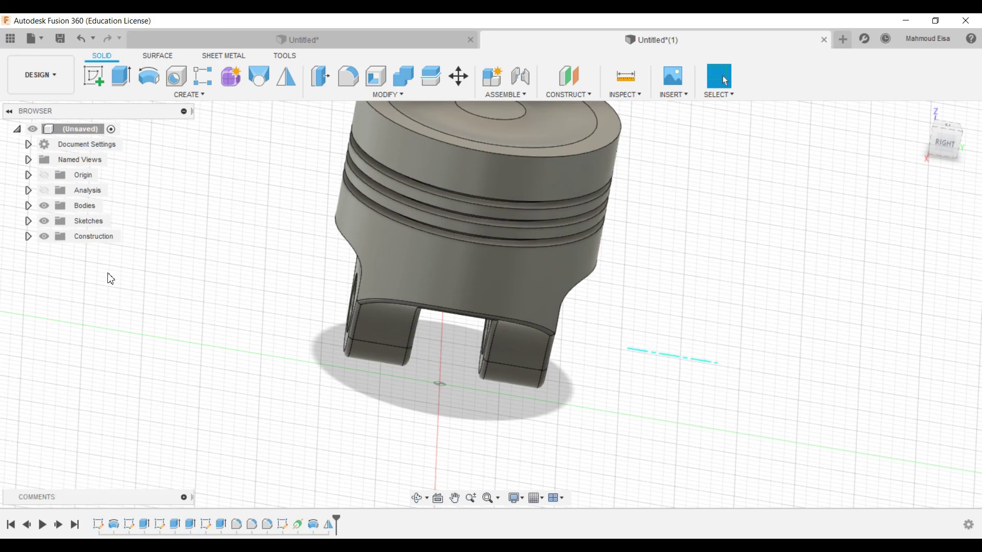
Hide the pin hole's construction axis individually while leaving the Construction folder shown.
click(44, 237)
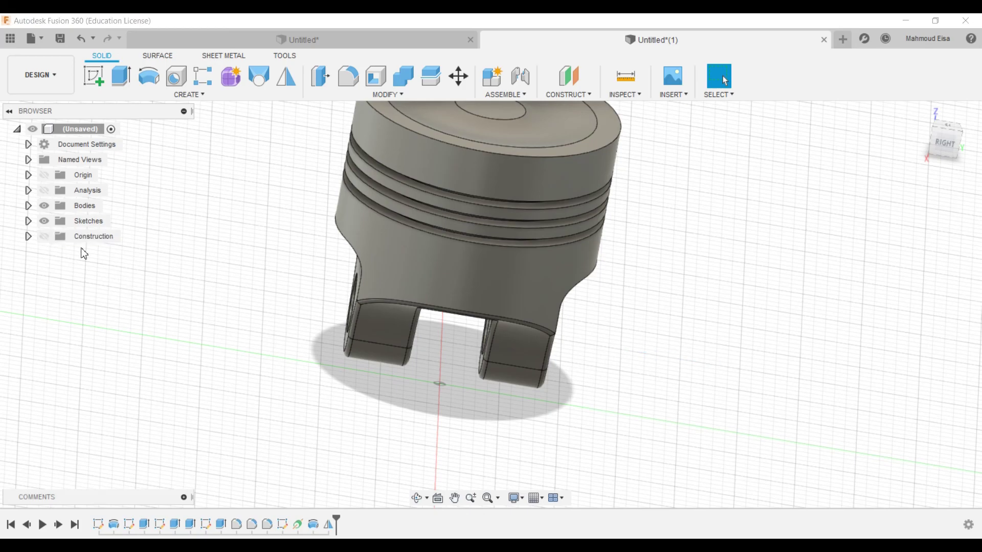
click(28, 236)
click(60, 259)
click(56, 252)
click(28, 236)
Examine the finished piston's pin holes, ring grooves and crown from several angles.
shift+middle_drag(274, 300, 341, 343)
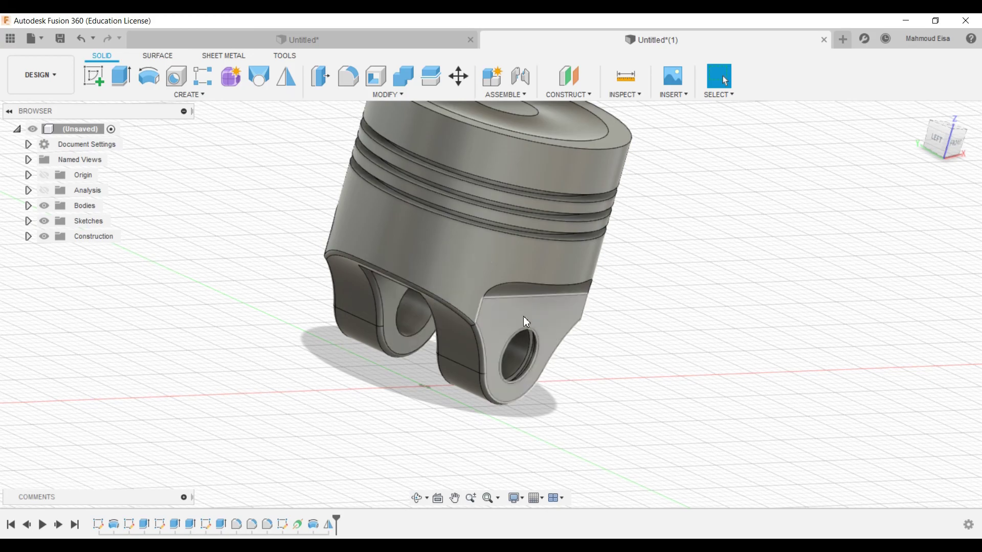
scroll(523, 317, down, 2)
scroll(457, 209, up, 2)
shift+middle_drag(456, 210, 514, 296)
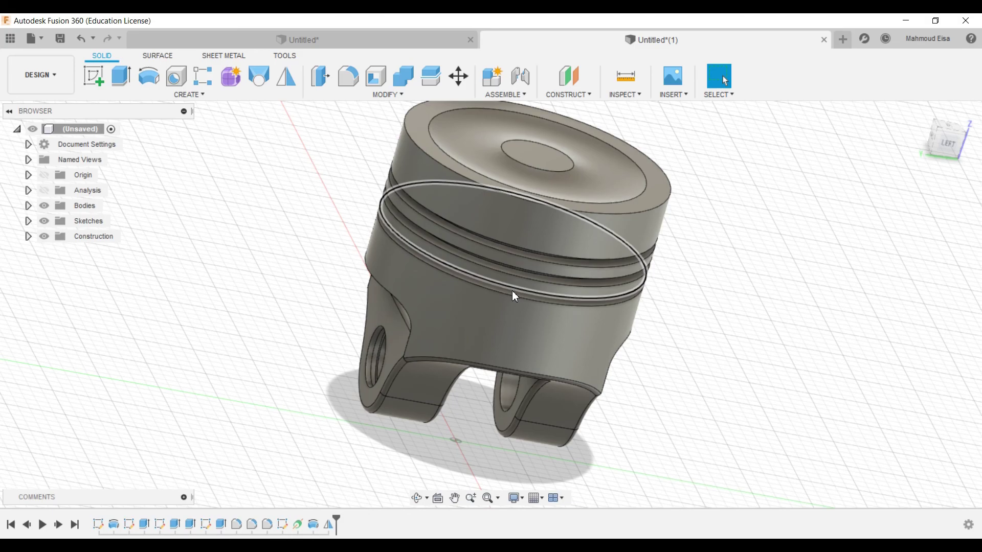
key(Print)
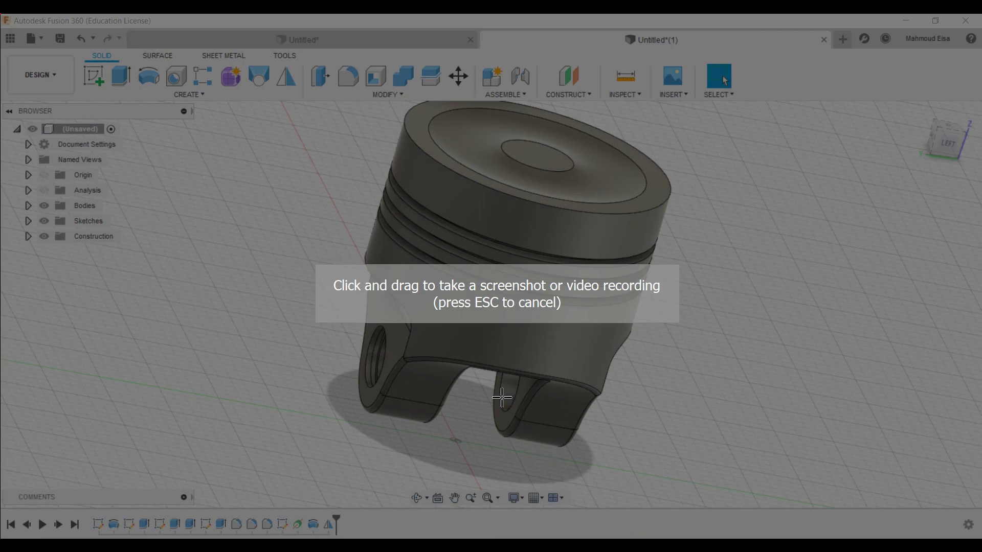
key(Escape)
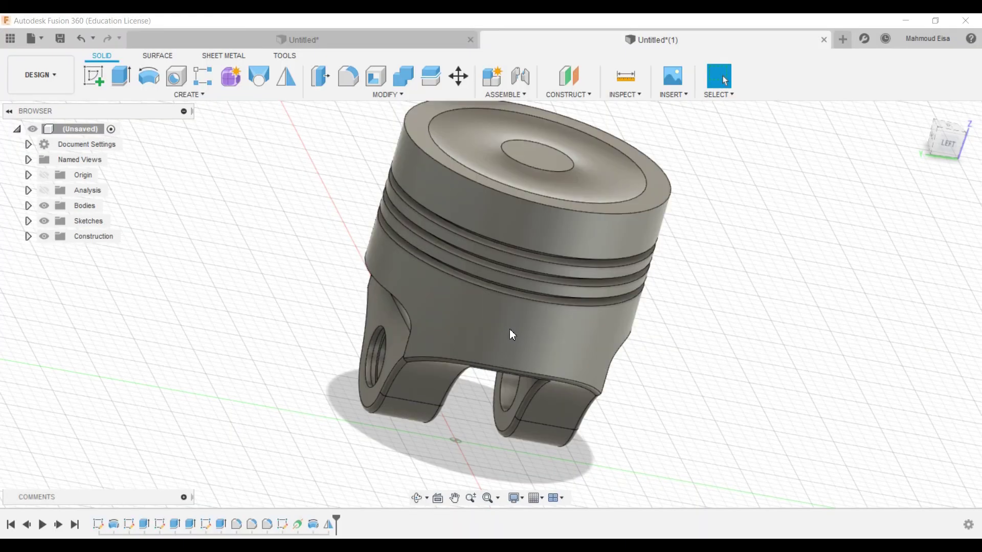